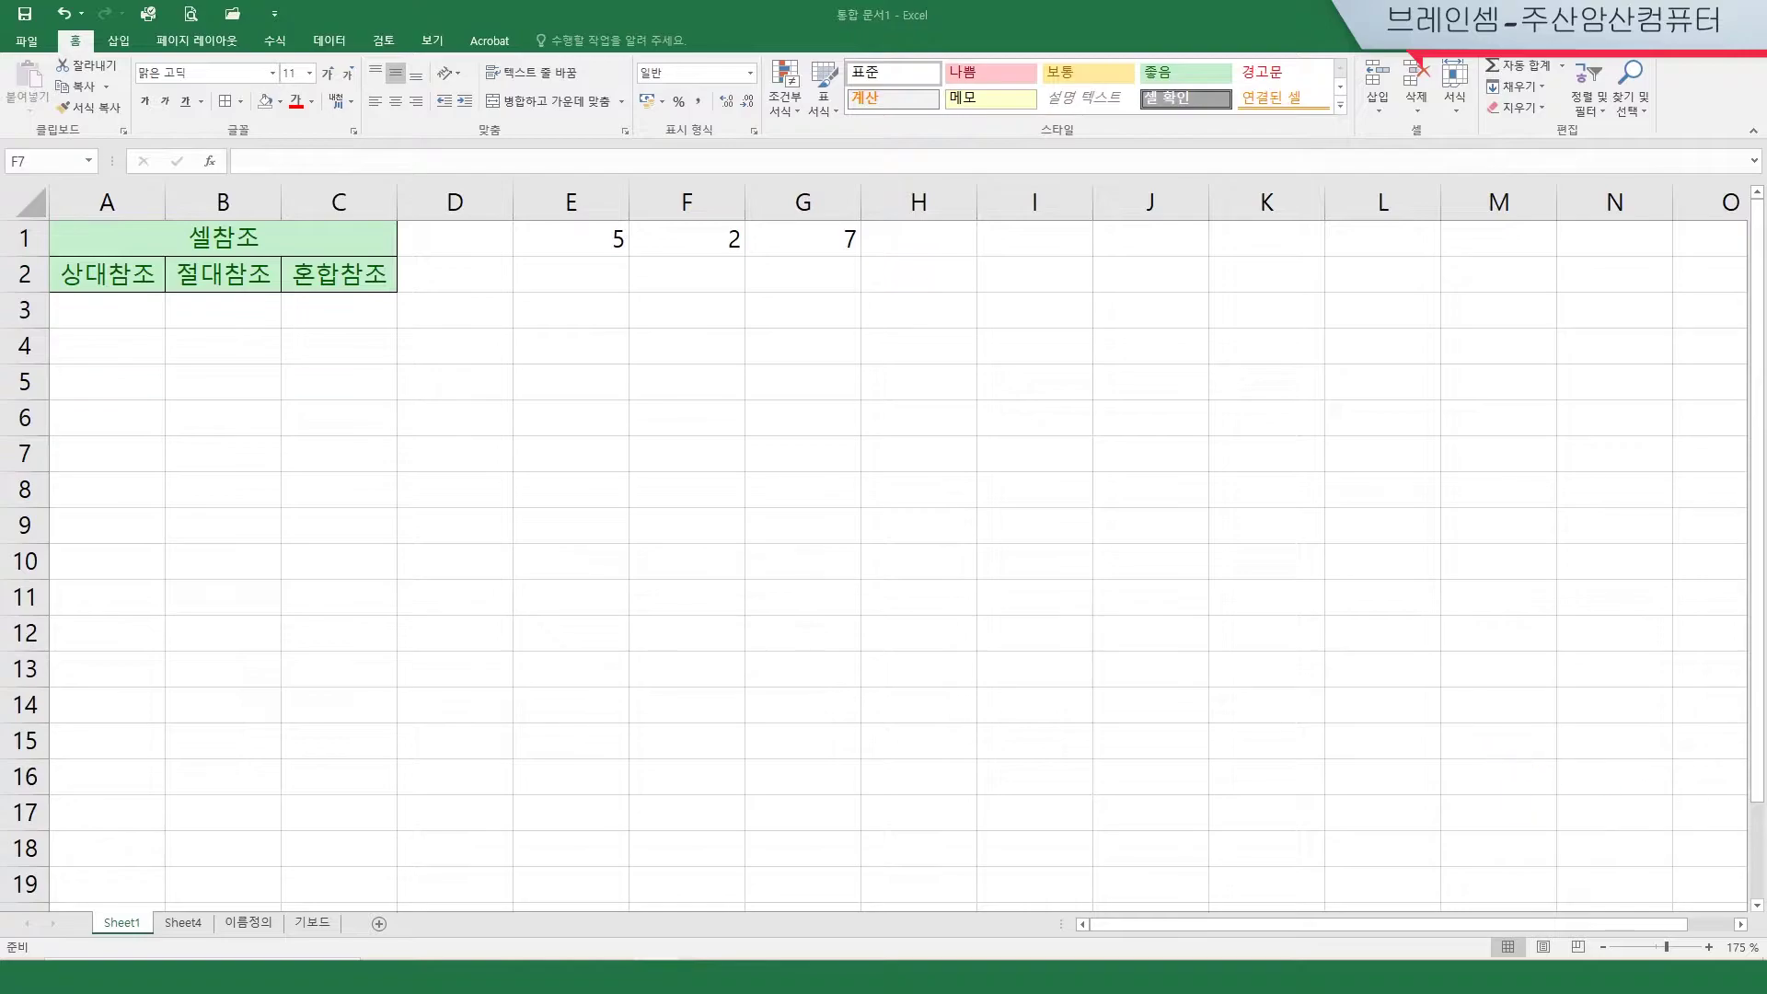
Step: Inspect the formula in cell G1
key("Down")
key("Down")
key("Down")
key("Down")
key("Down")
left_click(801, 237)
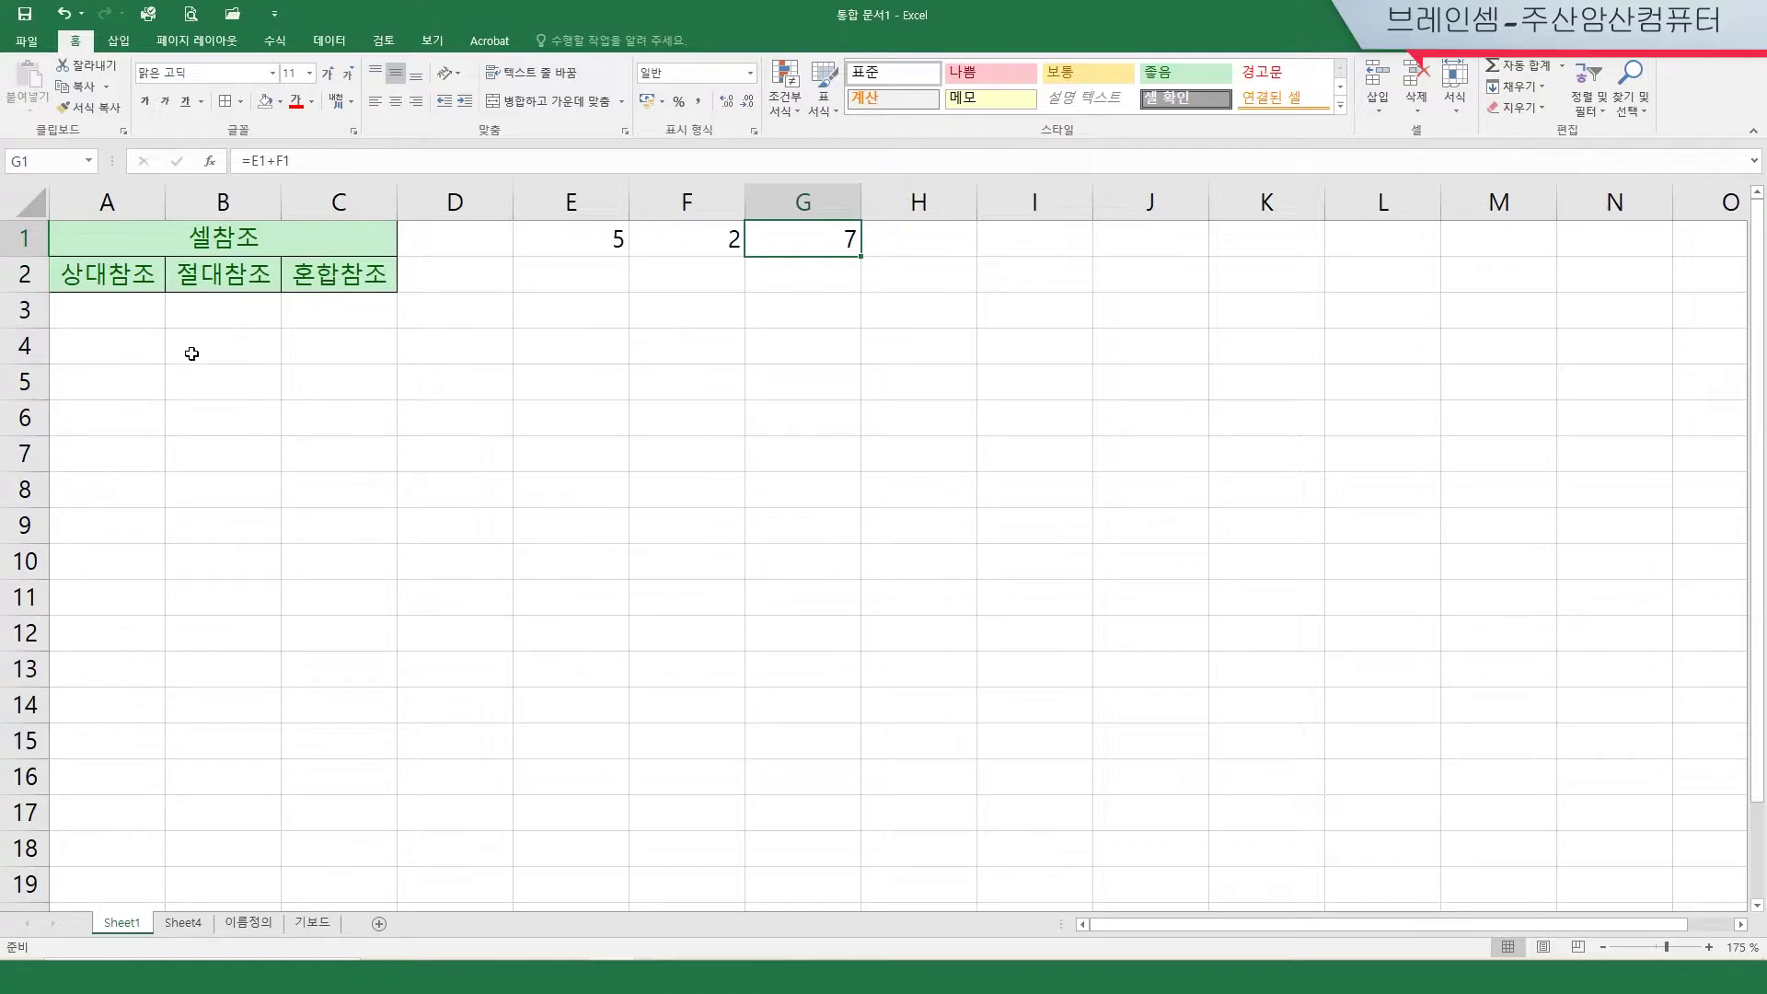
Step: Enter 2 in cell A4 and copy it down through A16
left_click(104, 348)
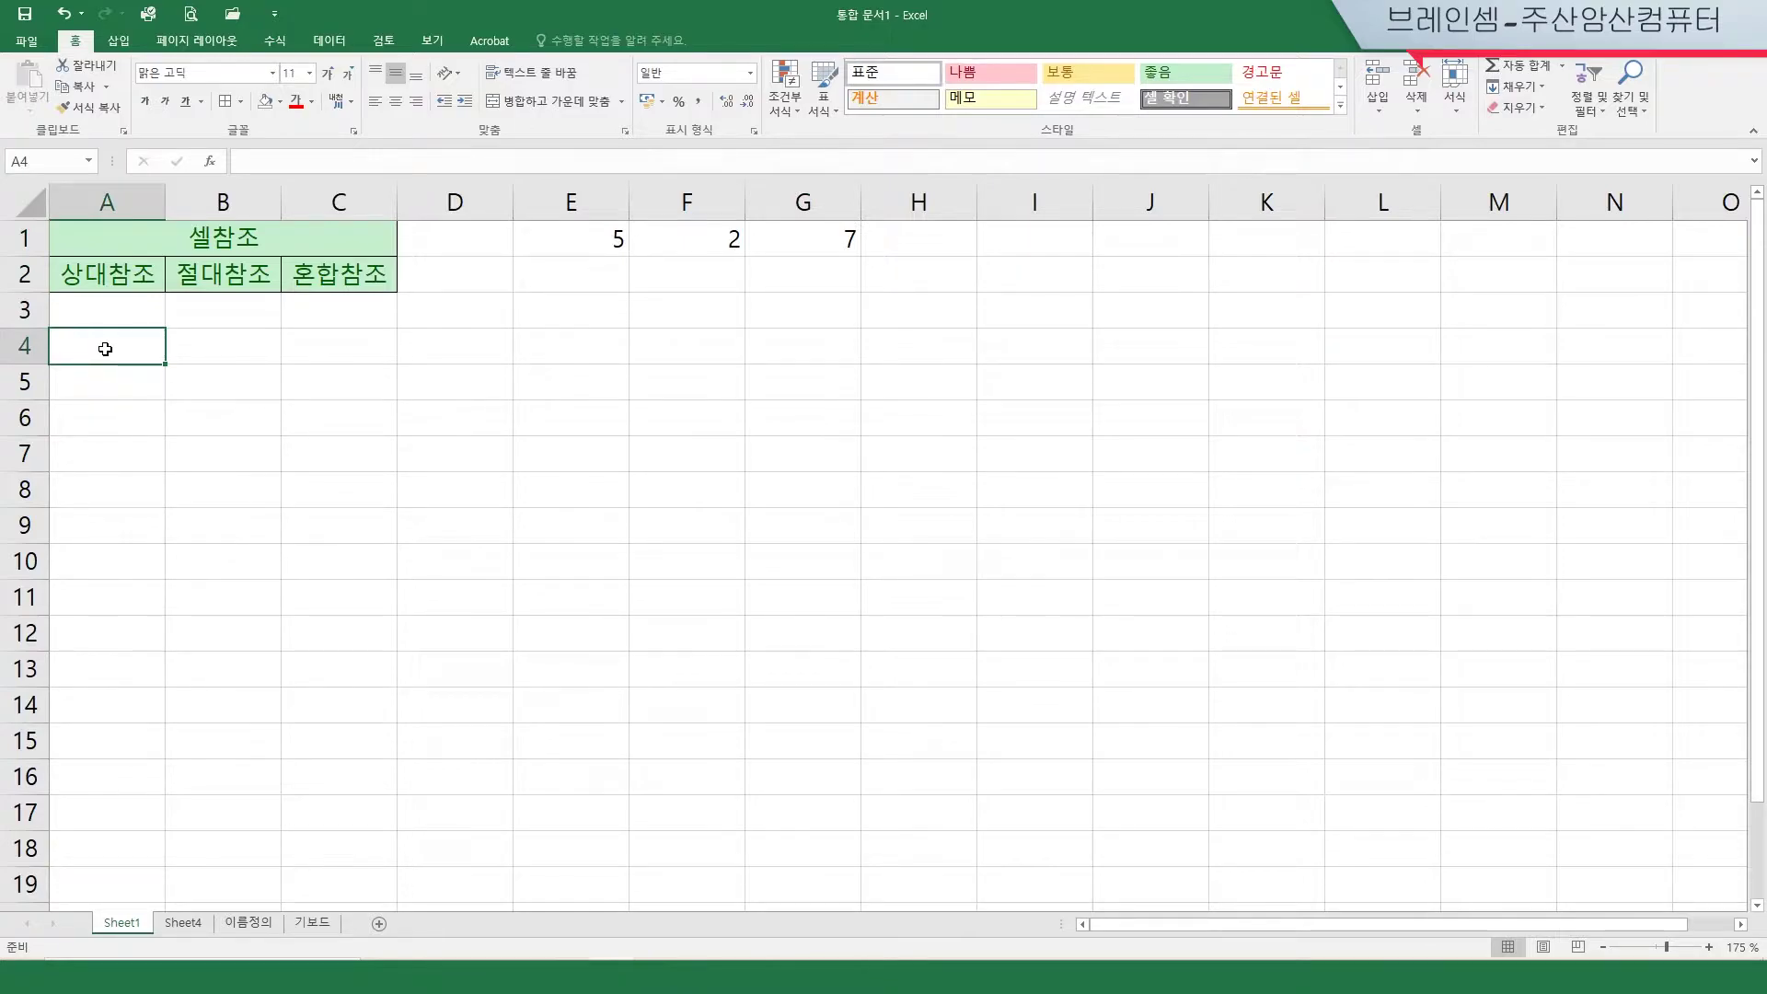
type("2")
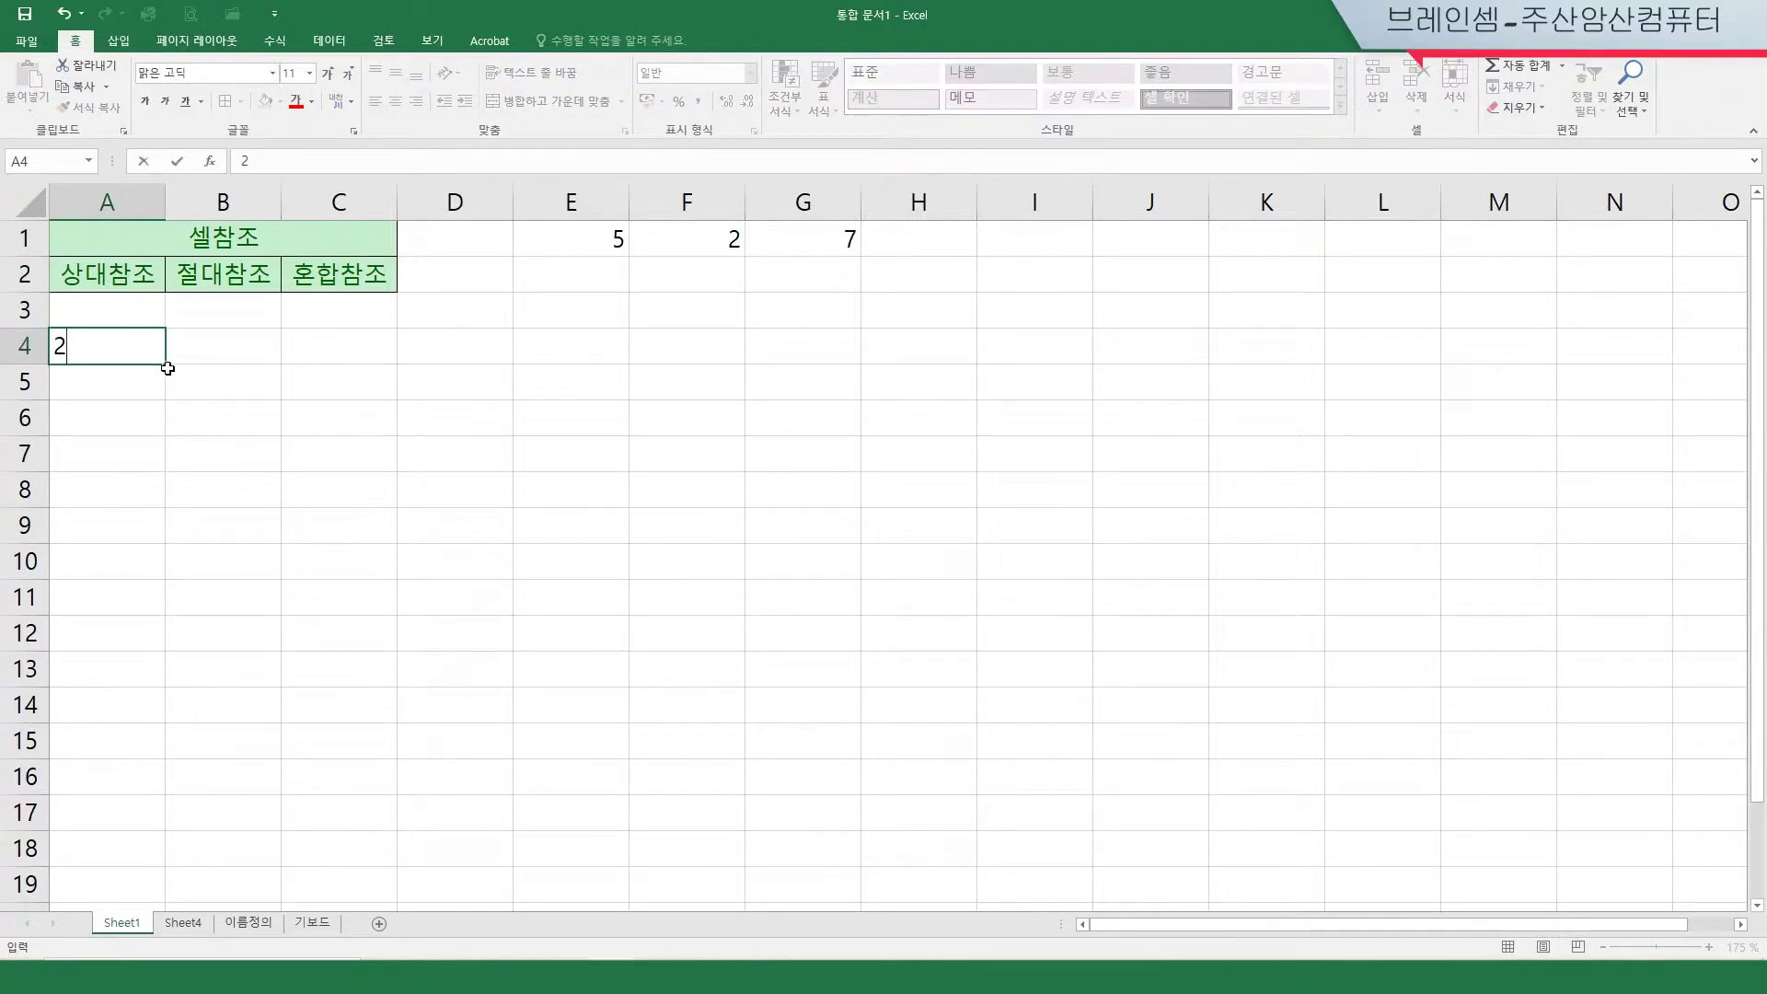
left_click_drag(166, 366, 138, 778)
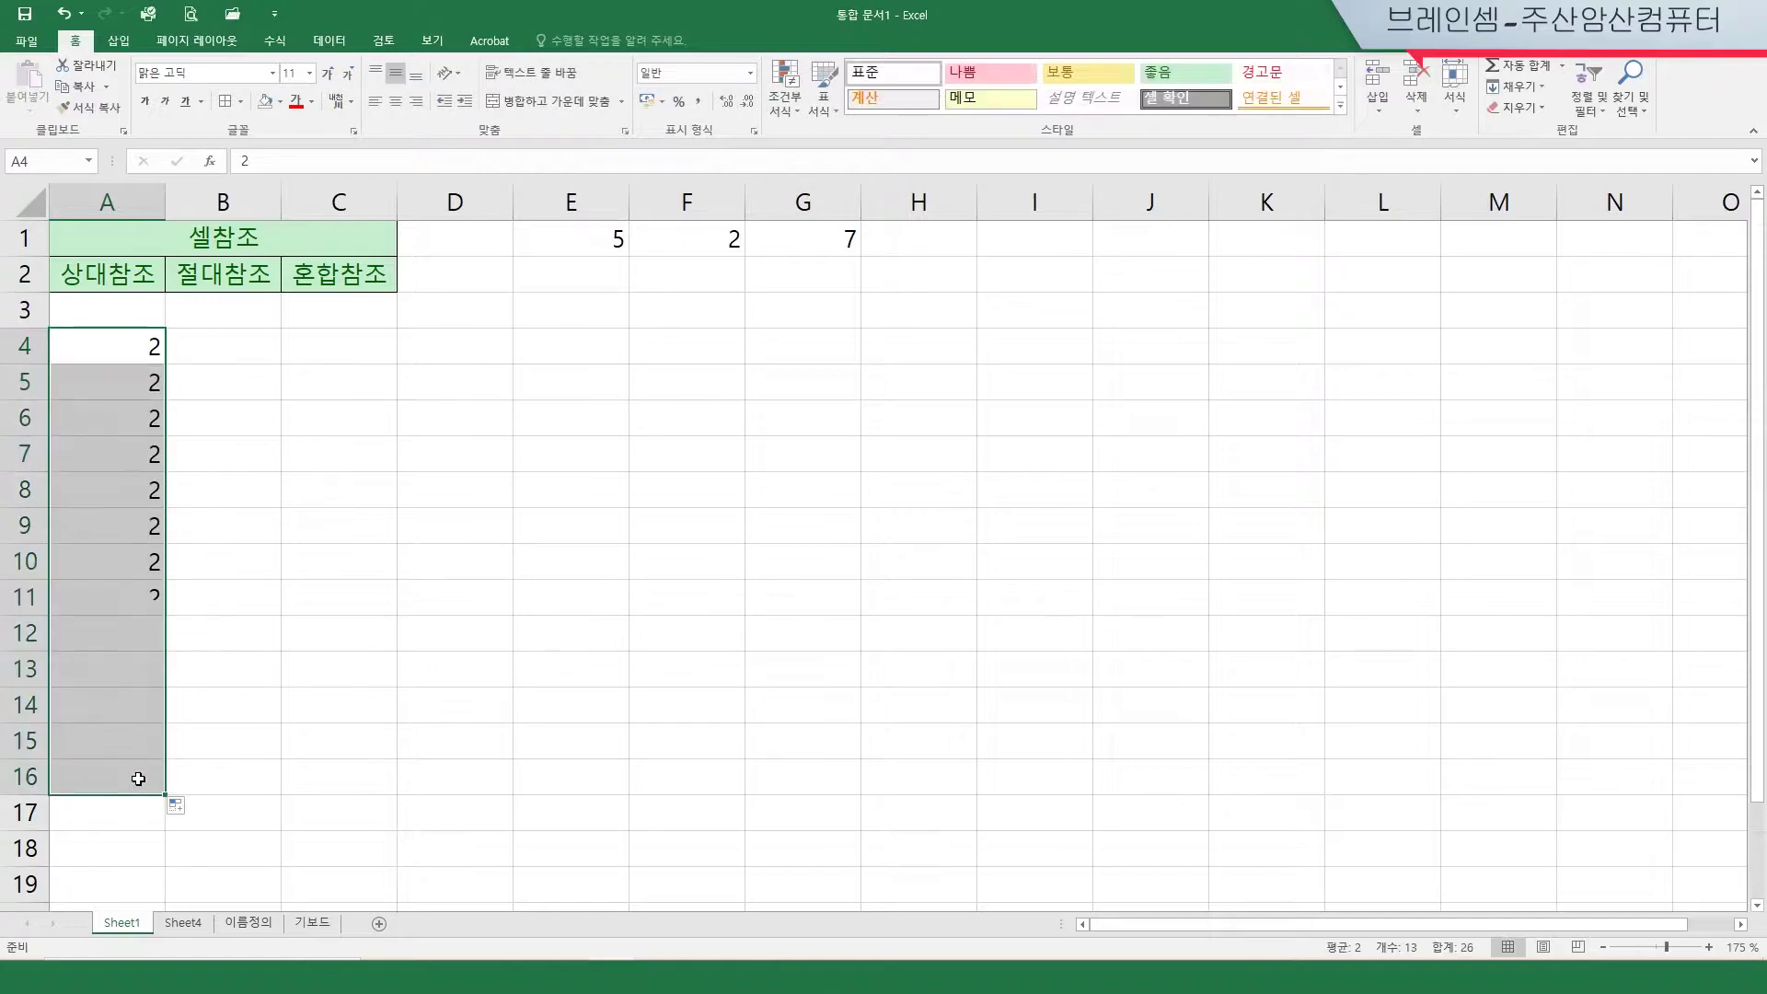
Step: Enter 1 in cell B4 and fill the column down to B16 as a series running from 1 to 13
left_click(240, 343)
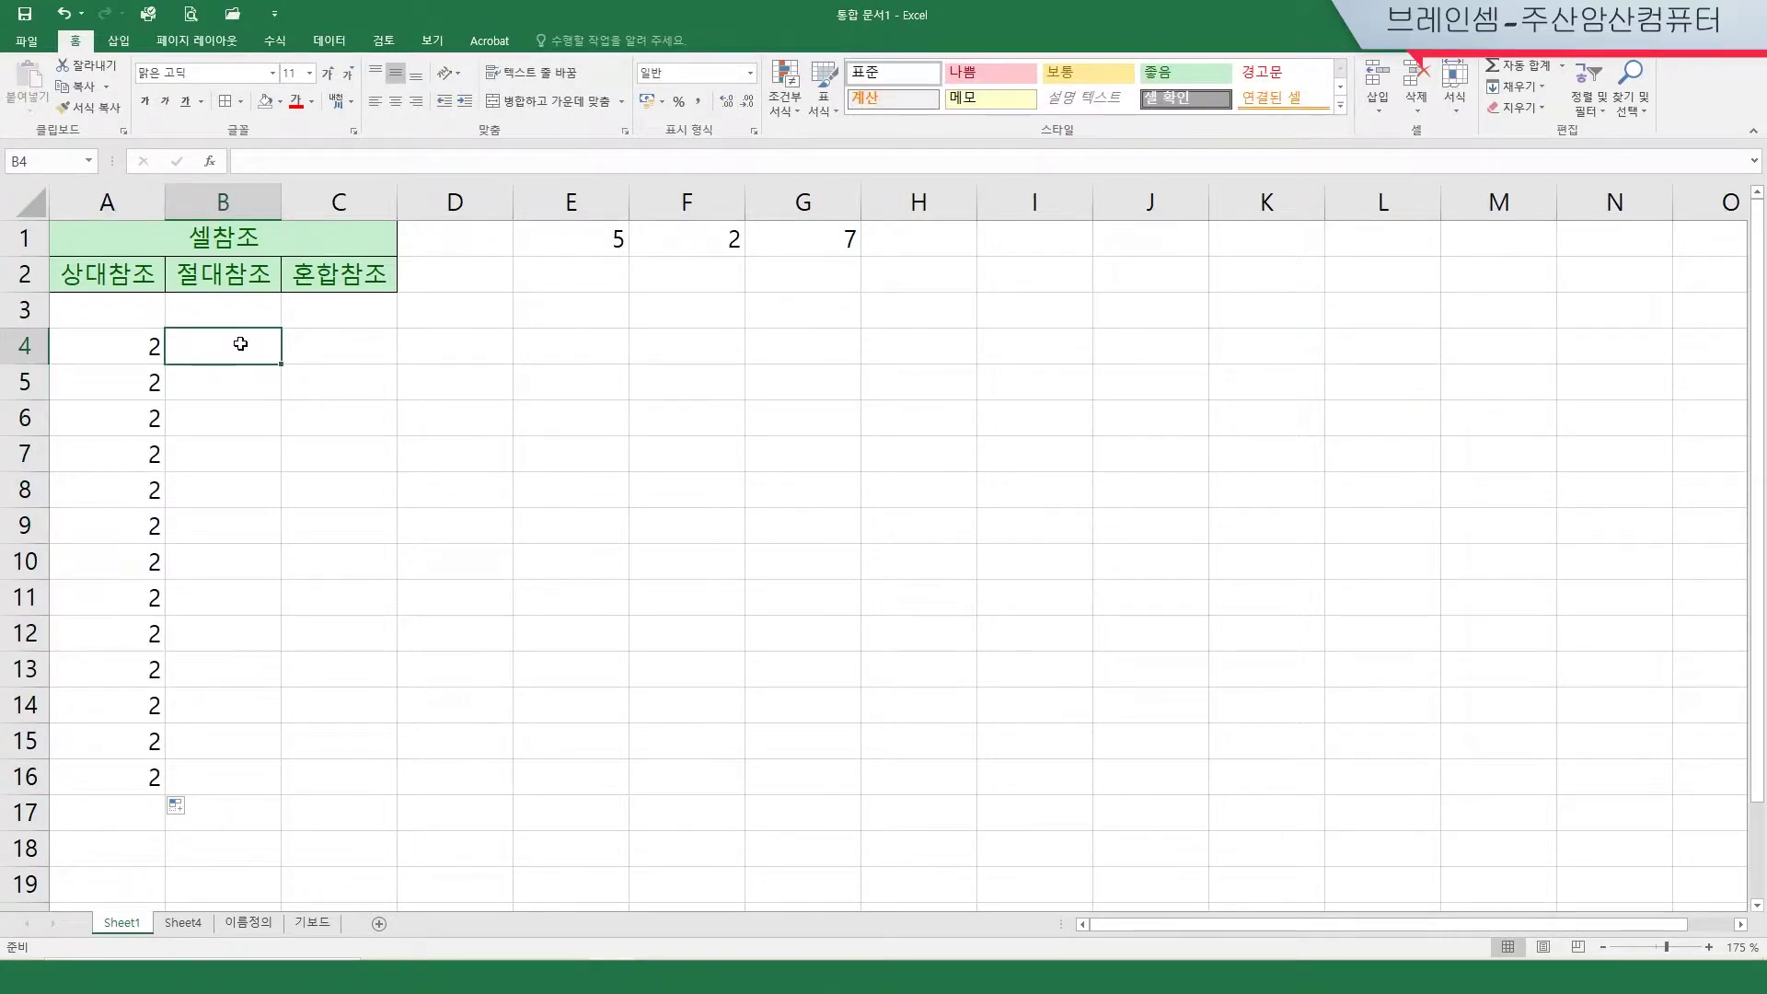
type("1")
left_click_drag(281, 365, 270, 791)
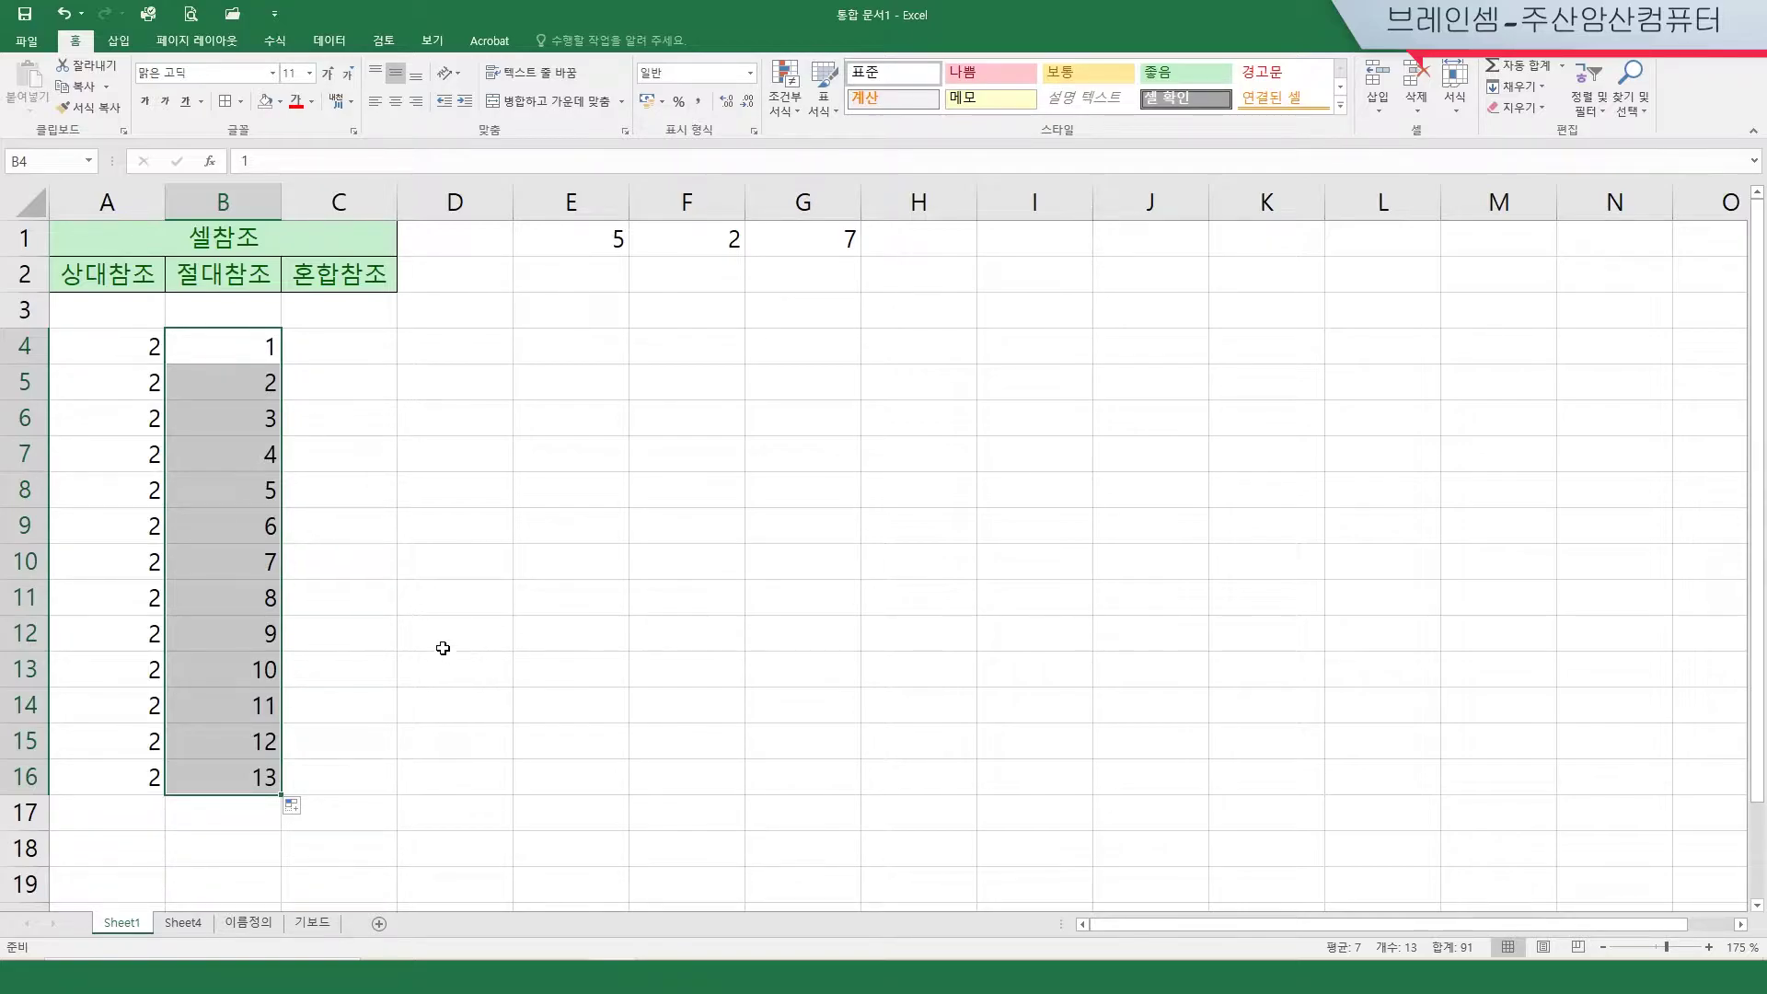
Step: Enter the formula =A4*B4 in cell C4 and fill it down through C16
left_click(140, 346)
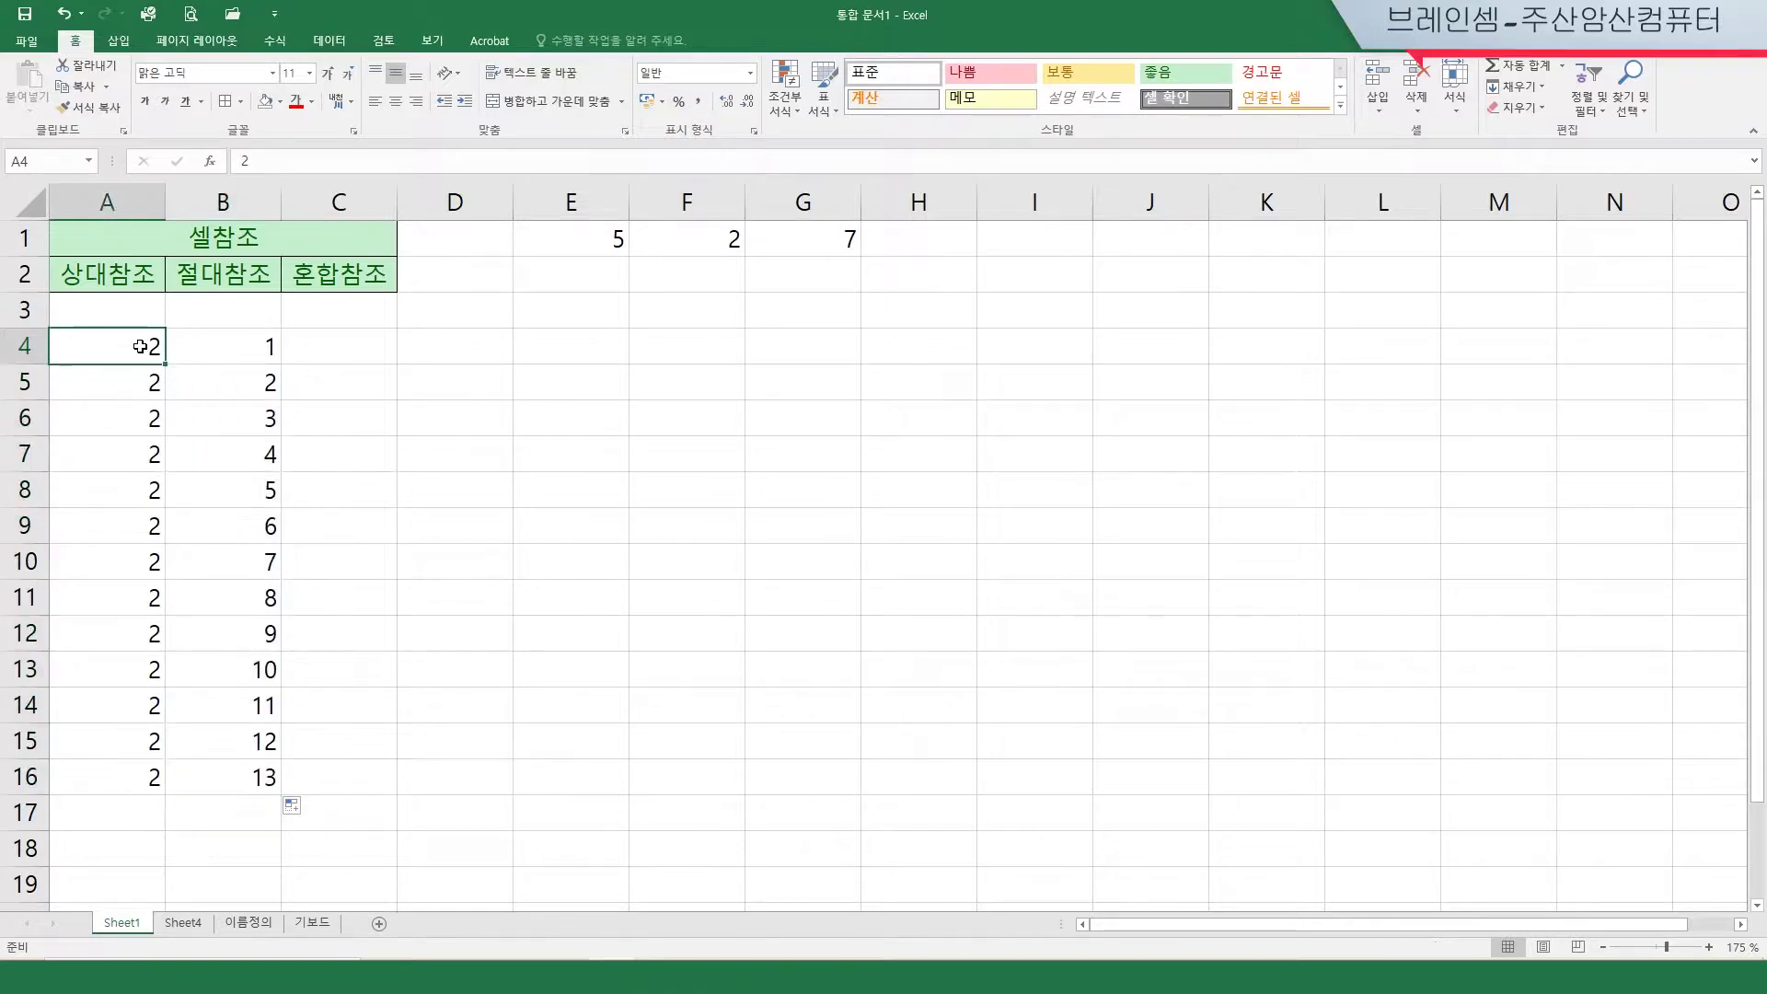
left_click(210, 351)
left_click(336, 358)
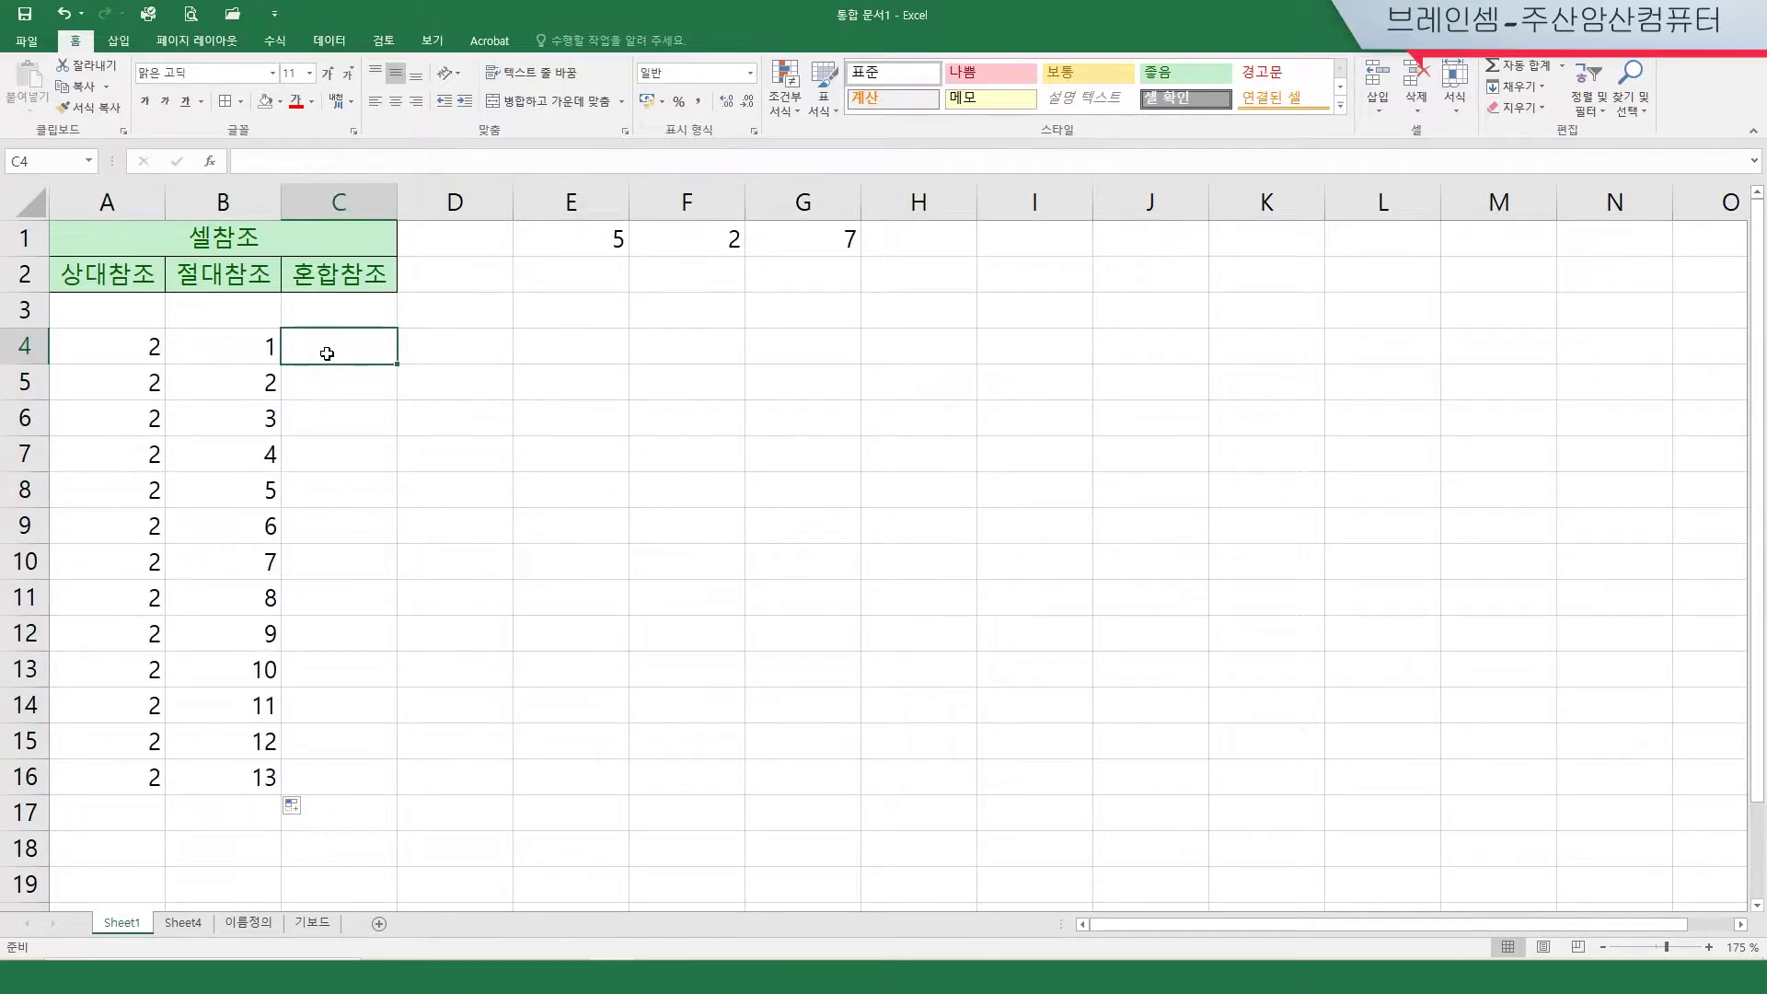
type("=")
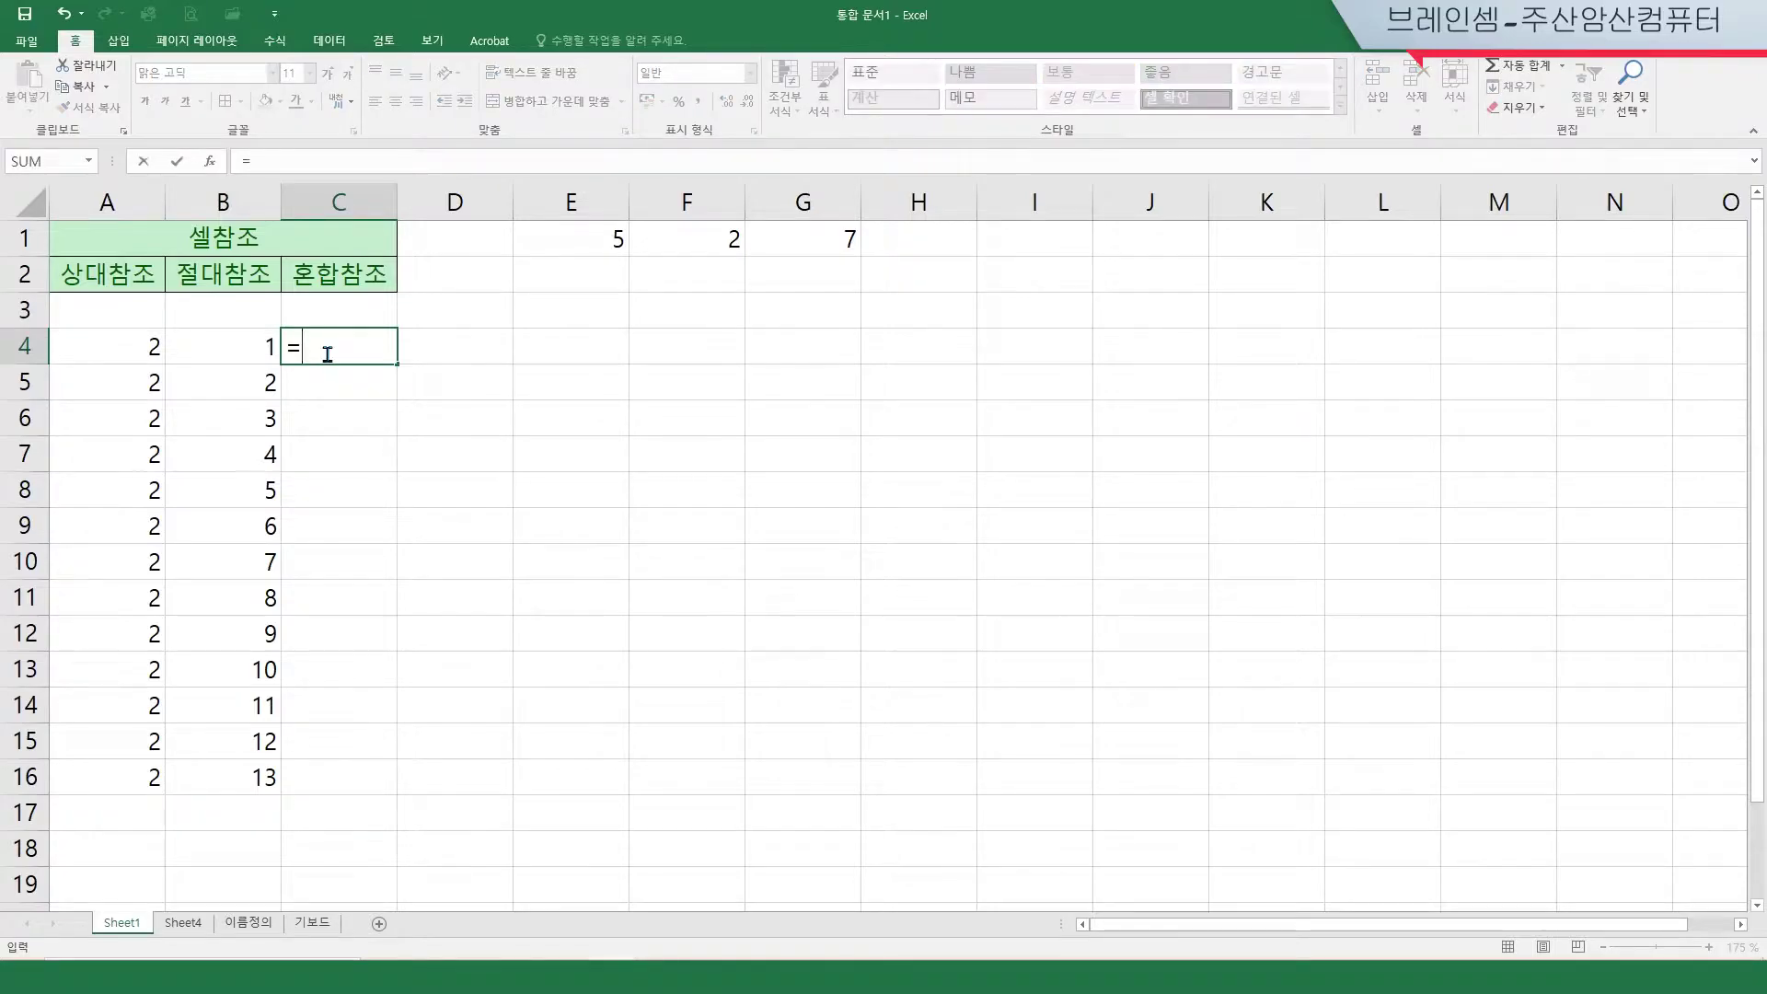
left_click(147, 346)
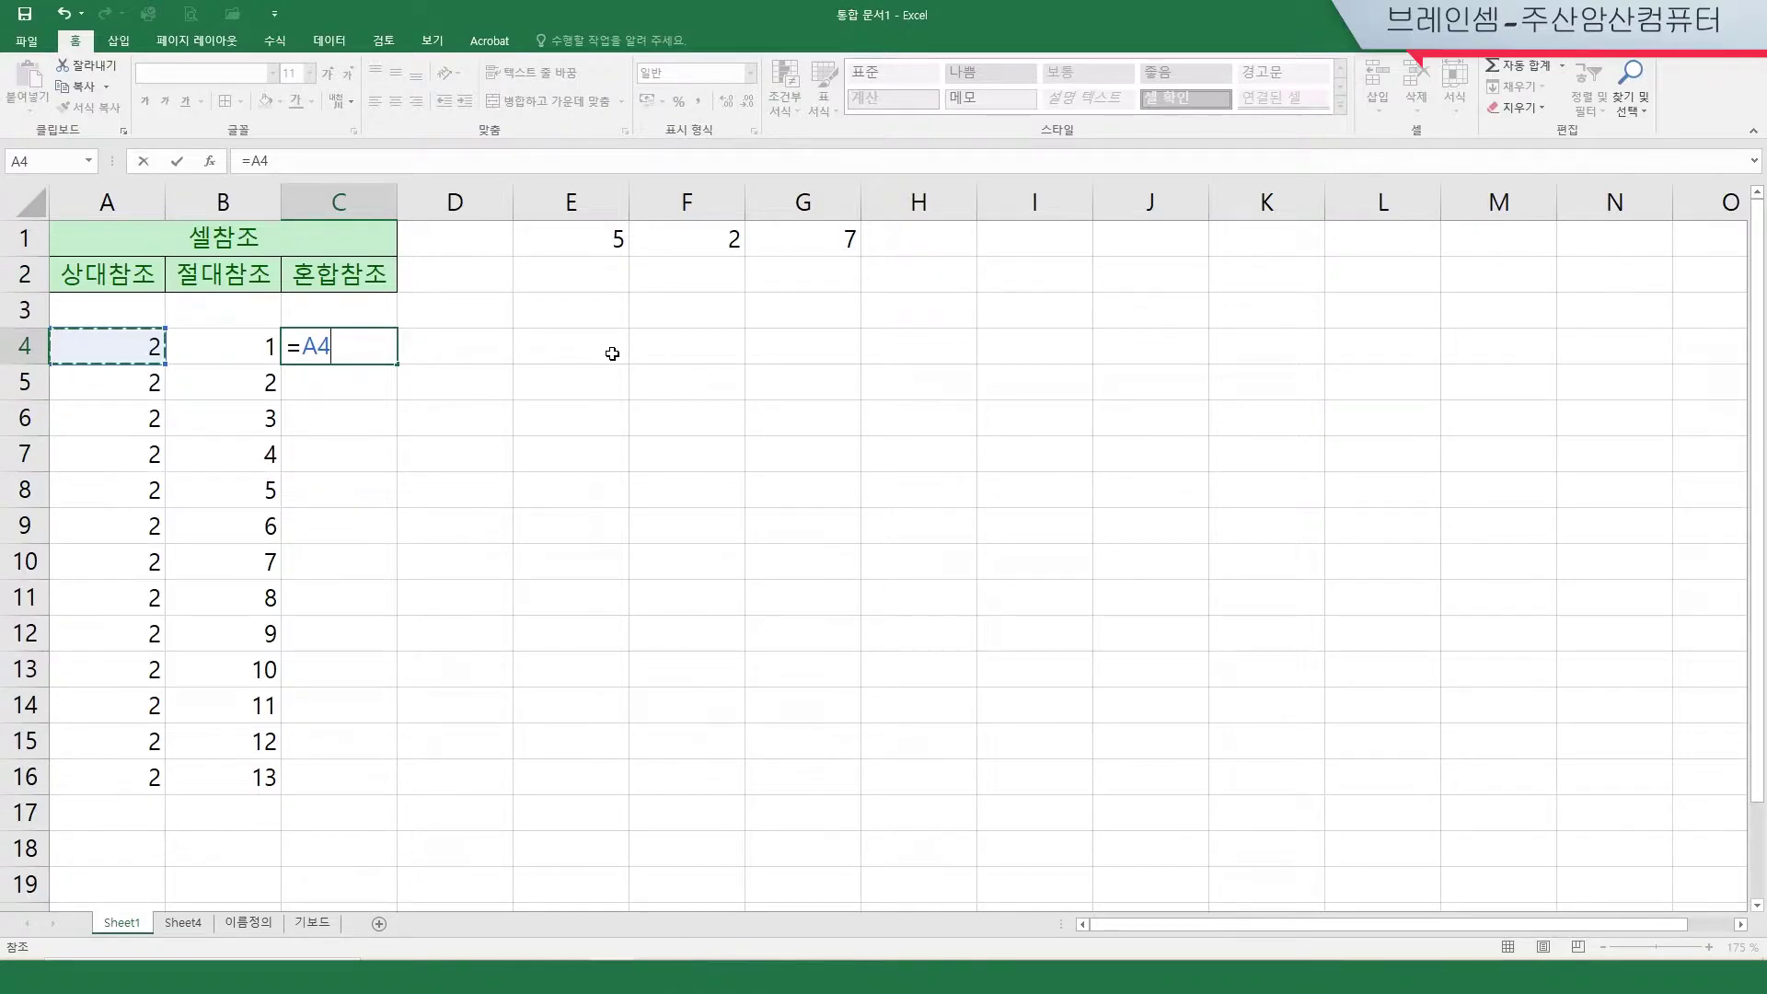
type("*")
left_click(224, 351)
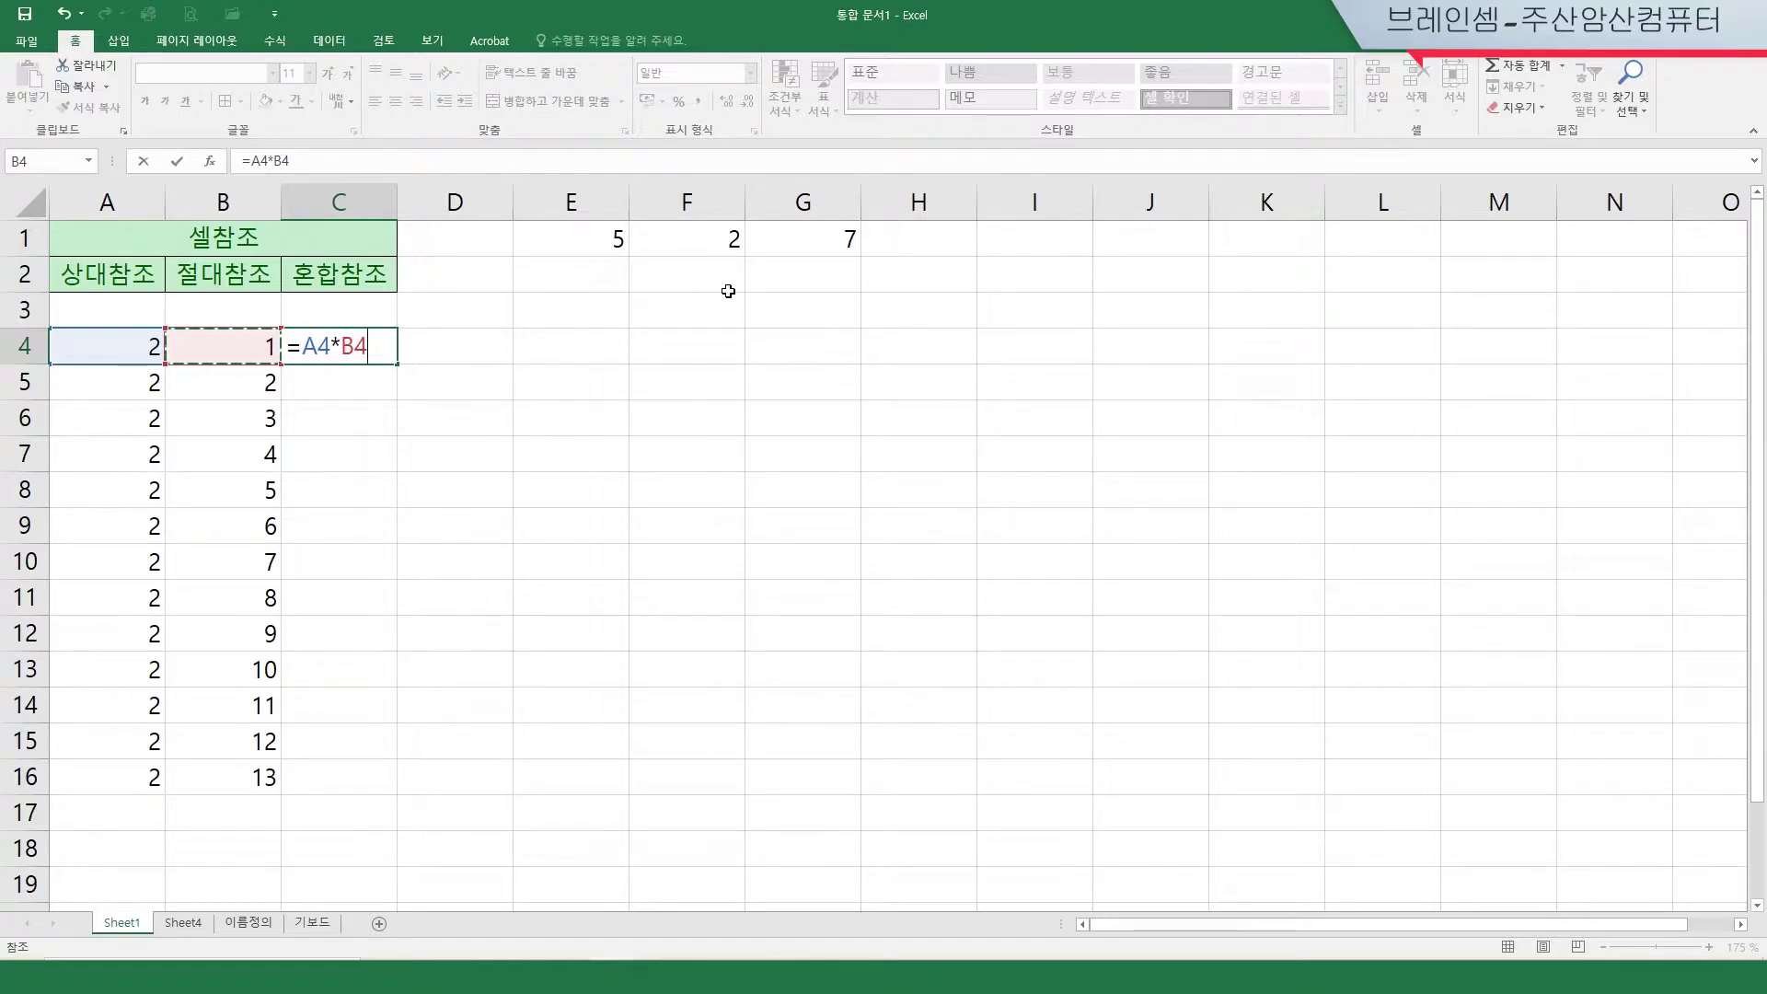
key("Return")
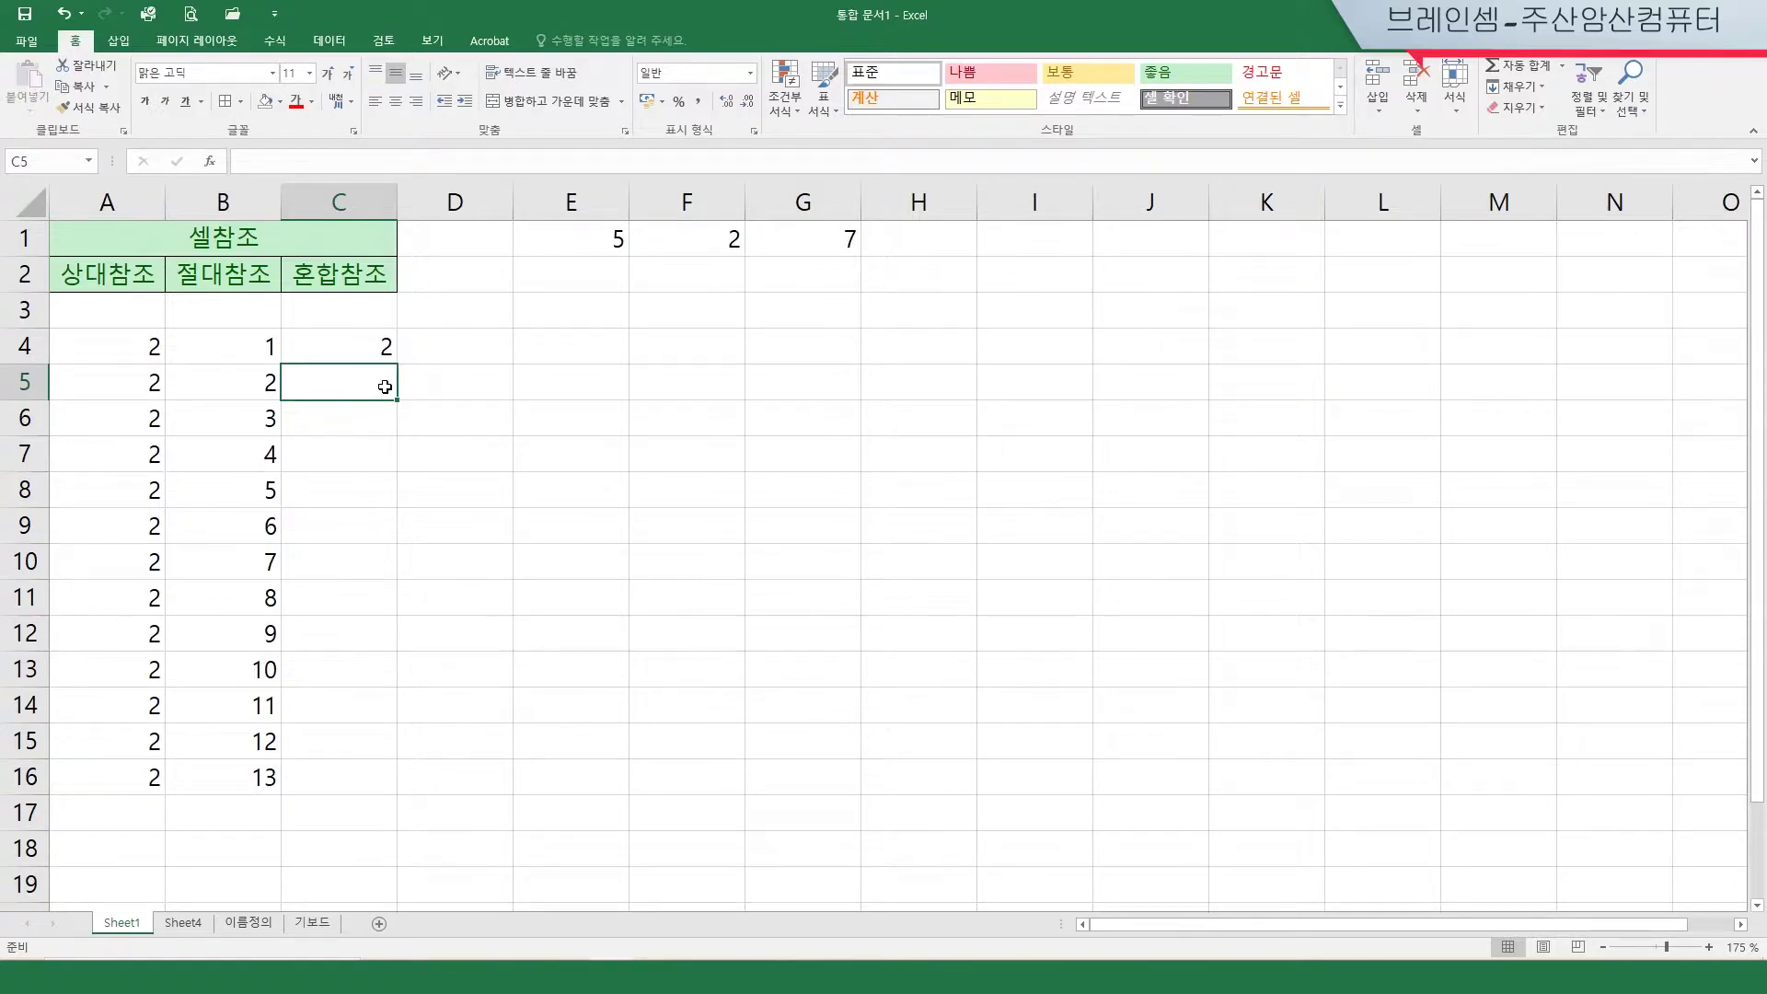
left_click(342, 347)
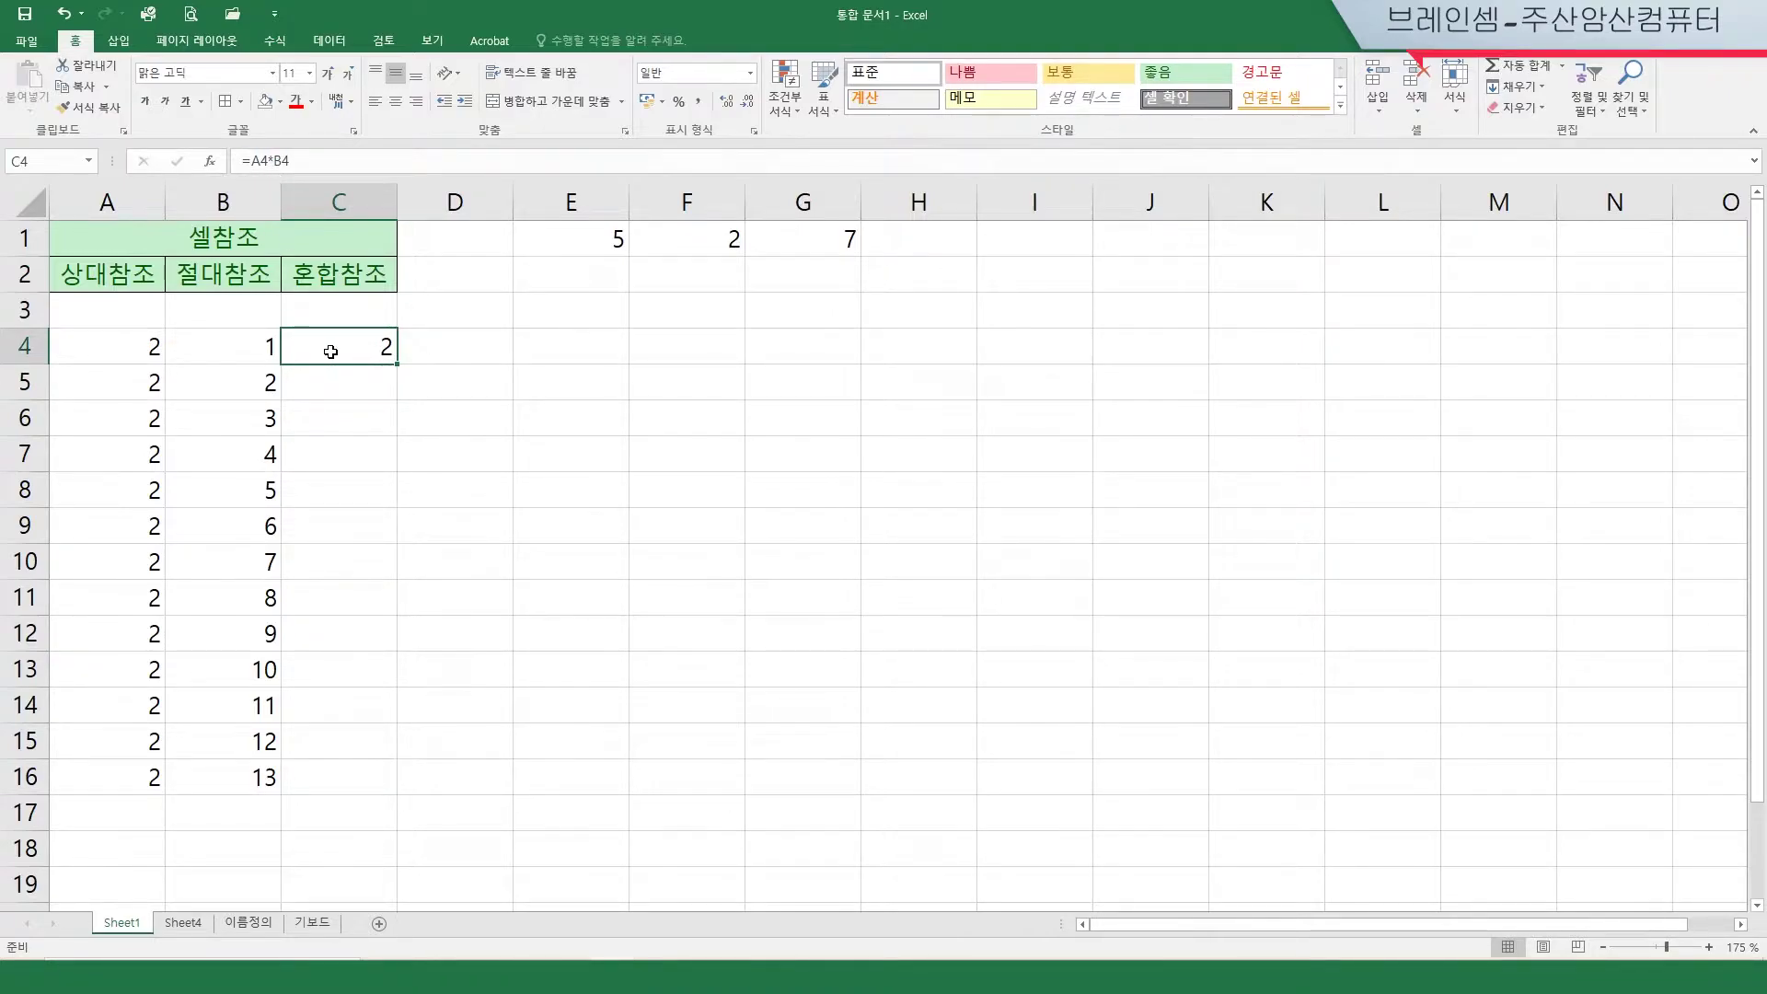
left_click_drag(399, 365, 395, 797)
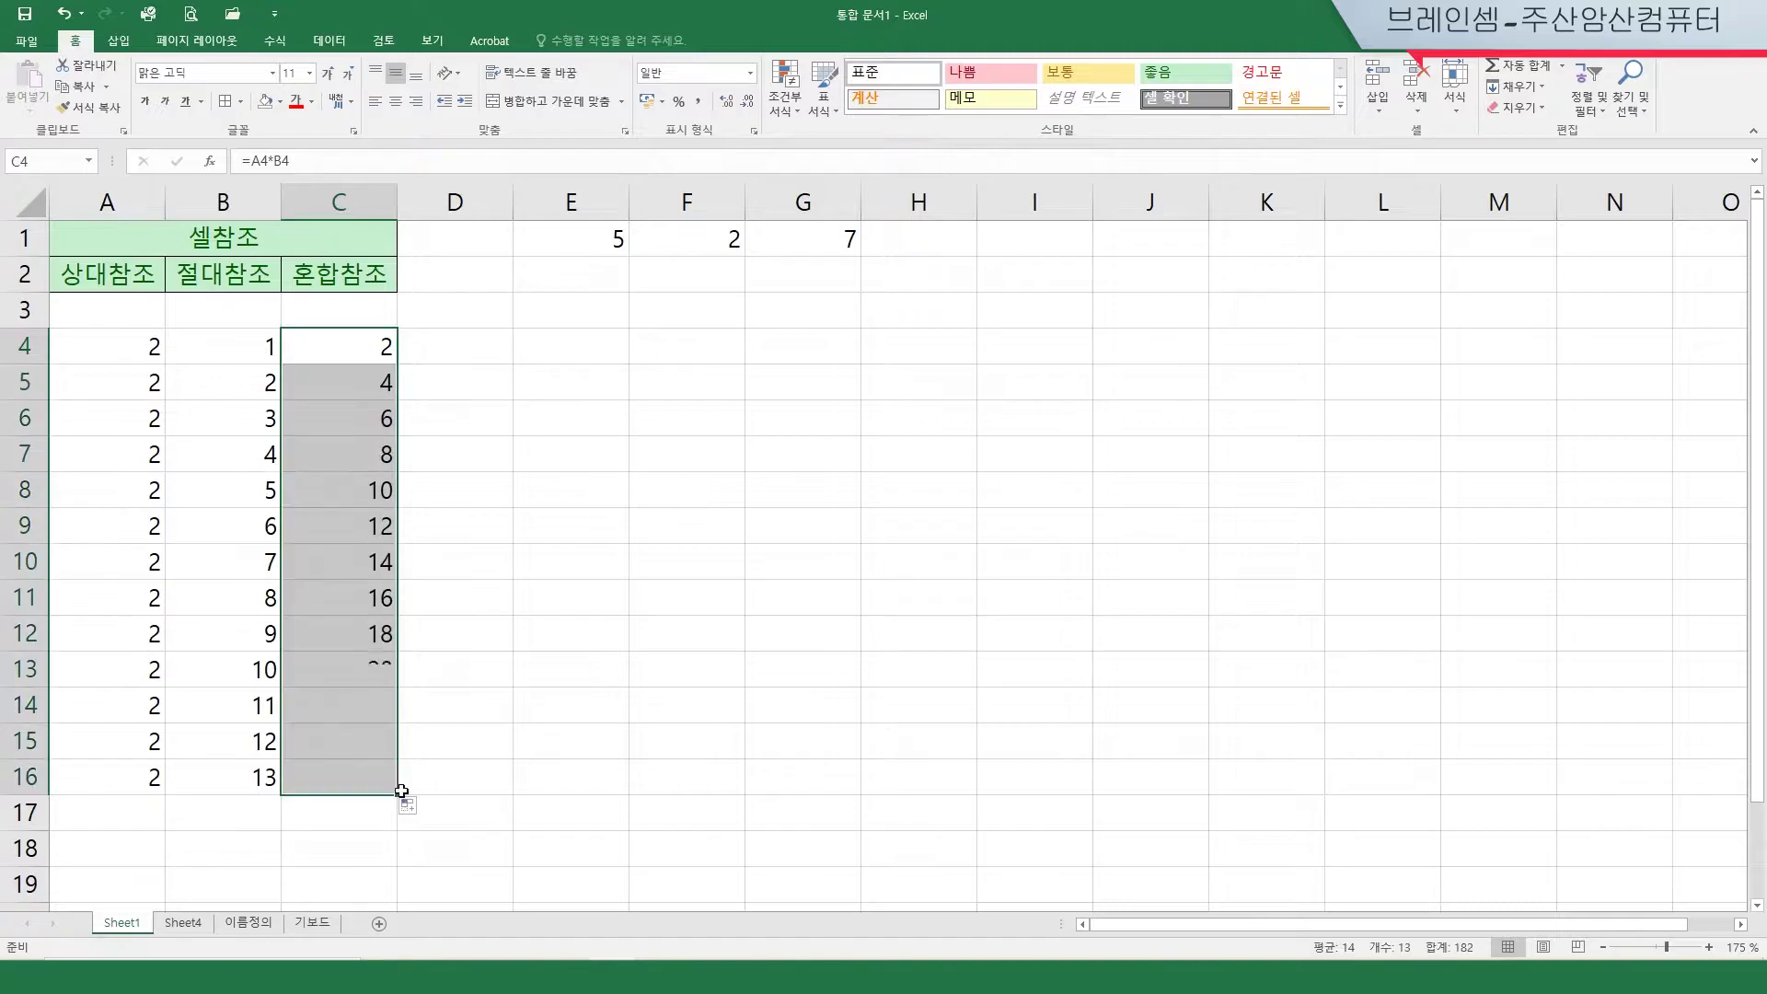
Step: Examine the filled formulas in C4 to C8 to compare how their row references change
left_click(343, 381)
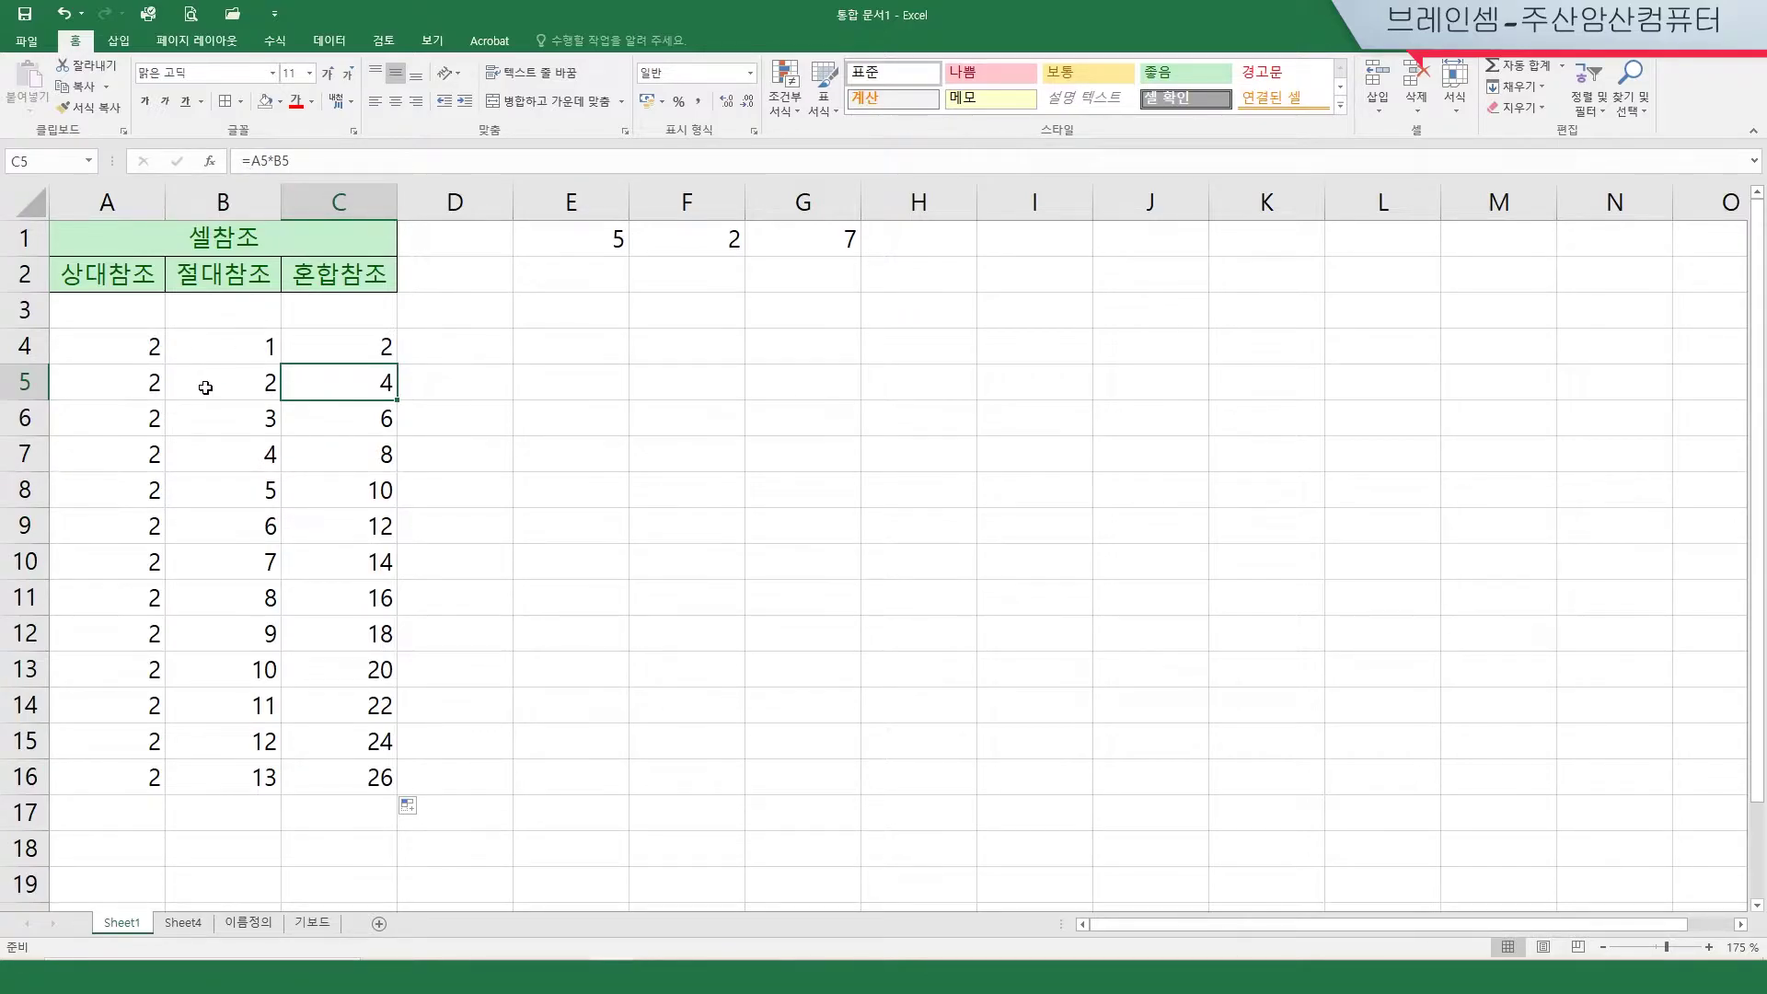
left_click(358, 421)
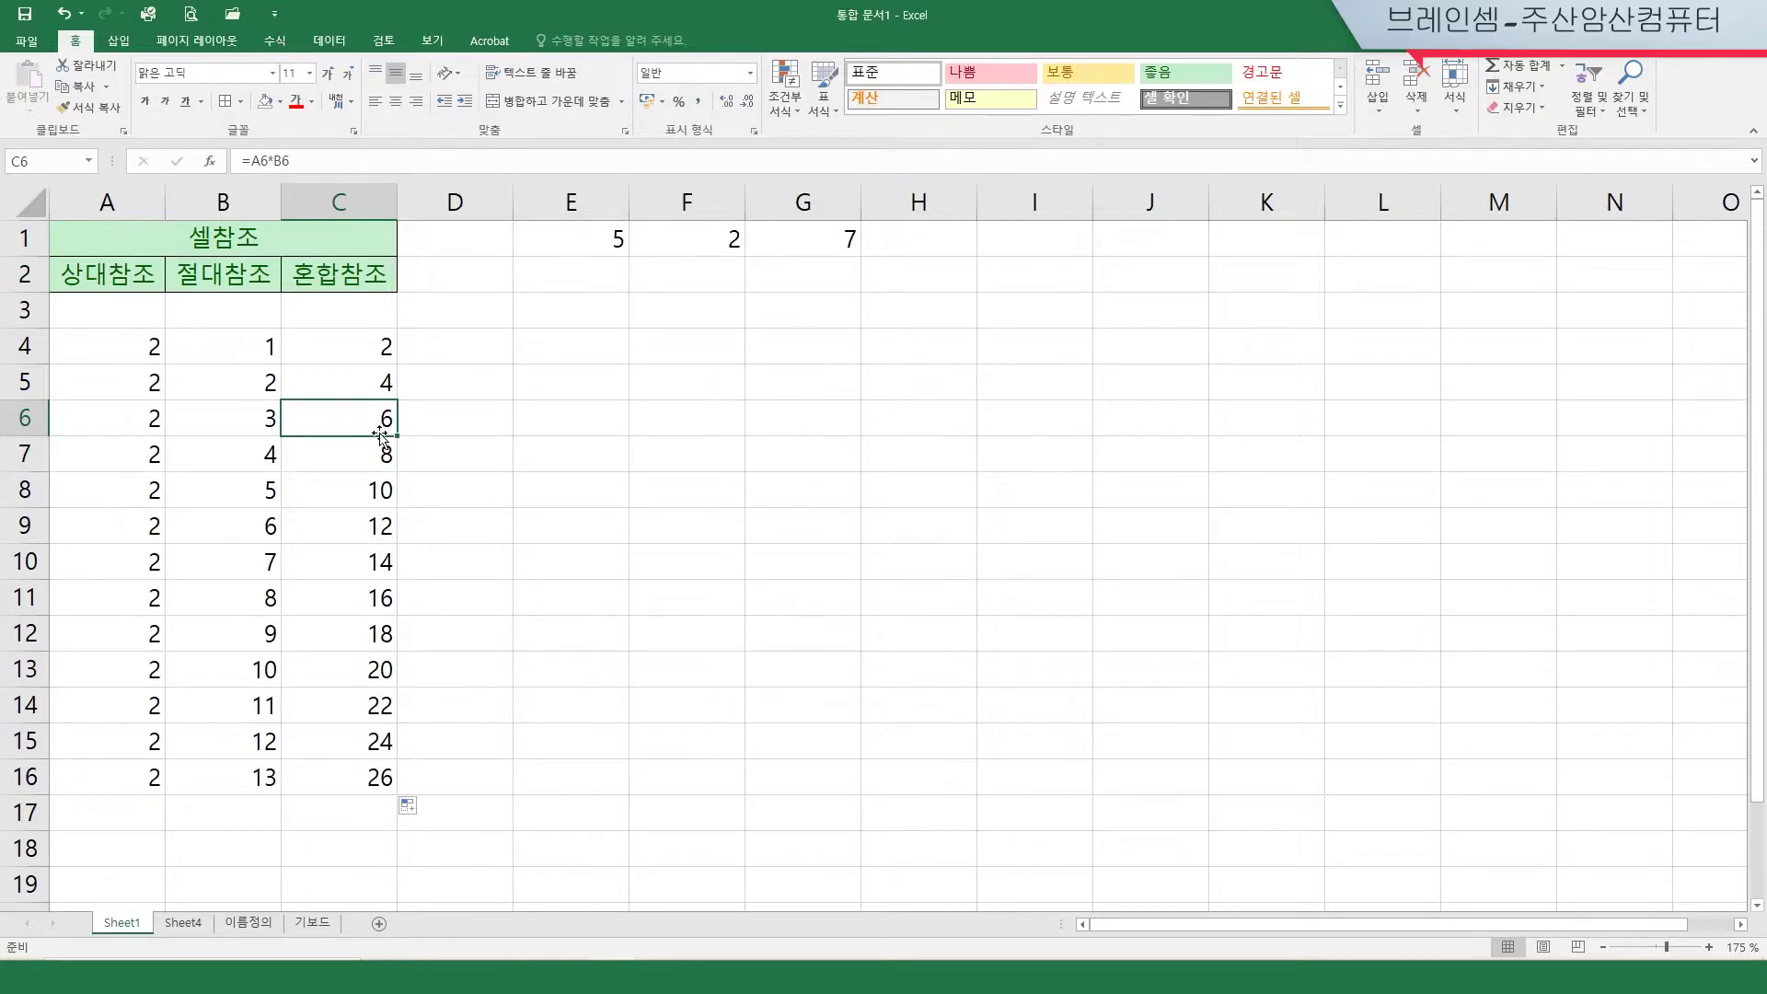
left_click(368, 461)
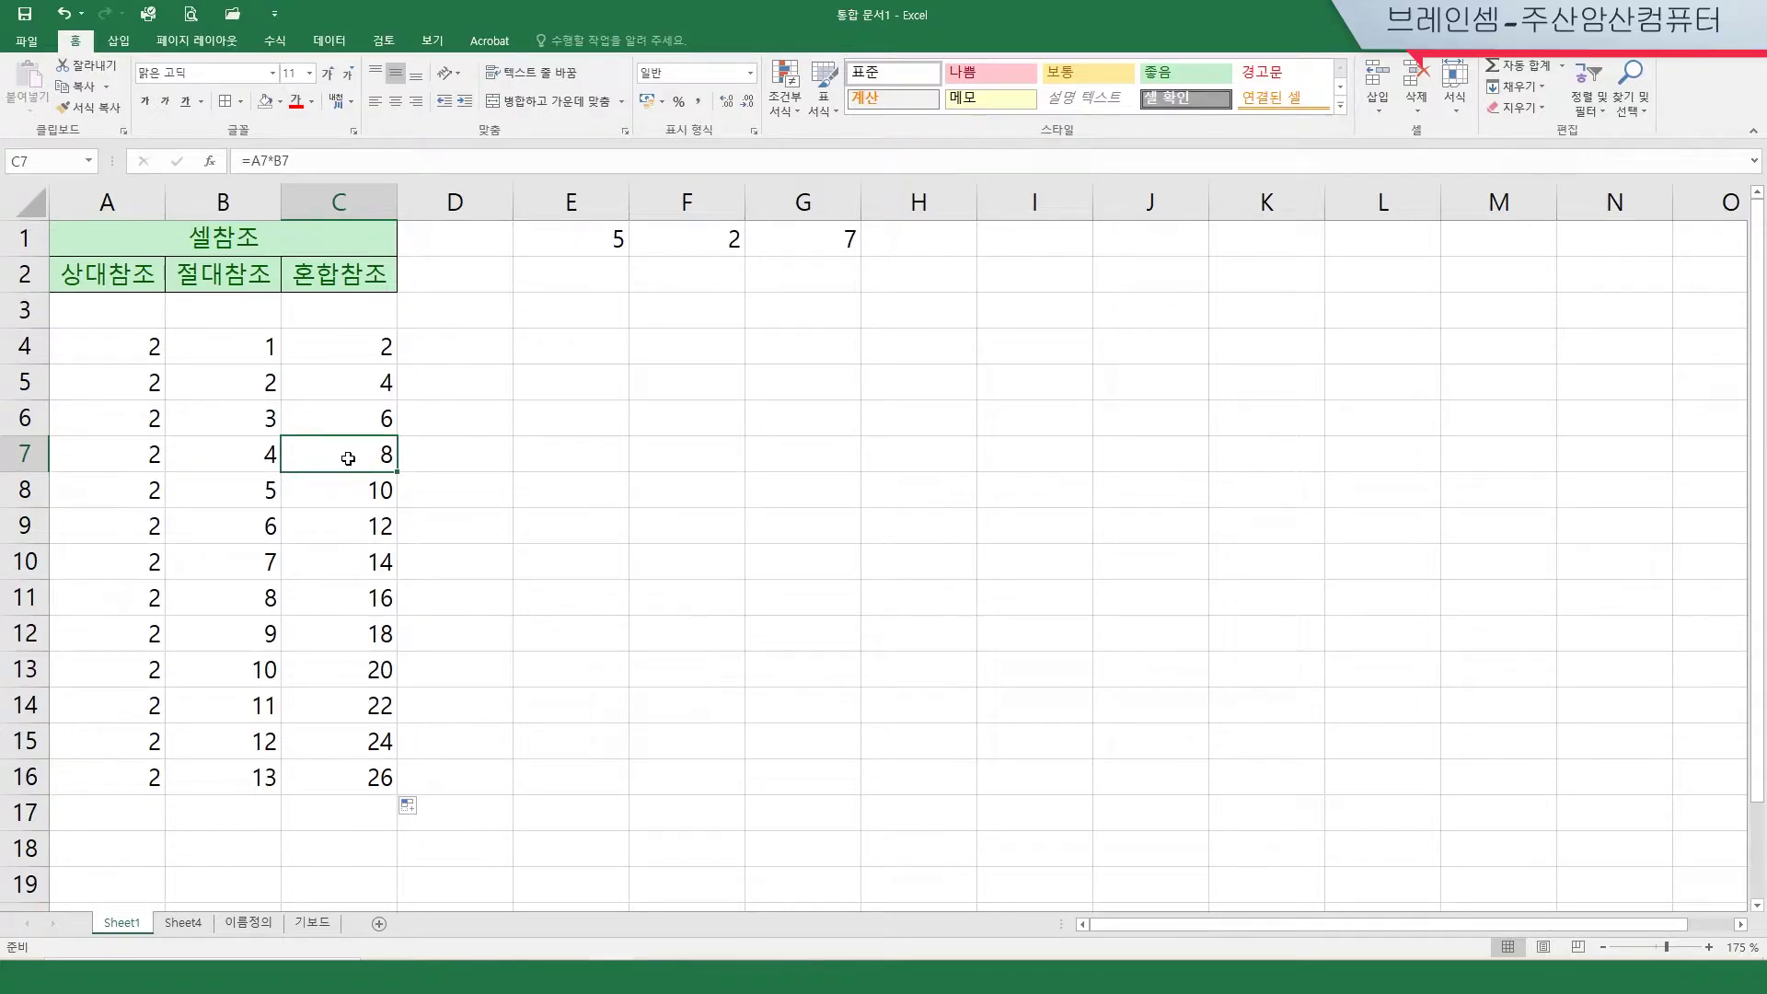
left_click(372, 345)
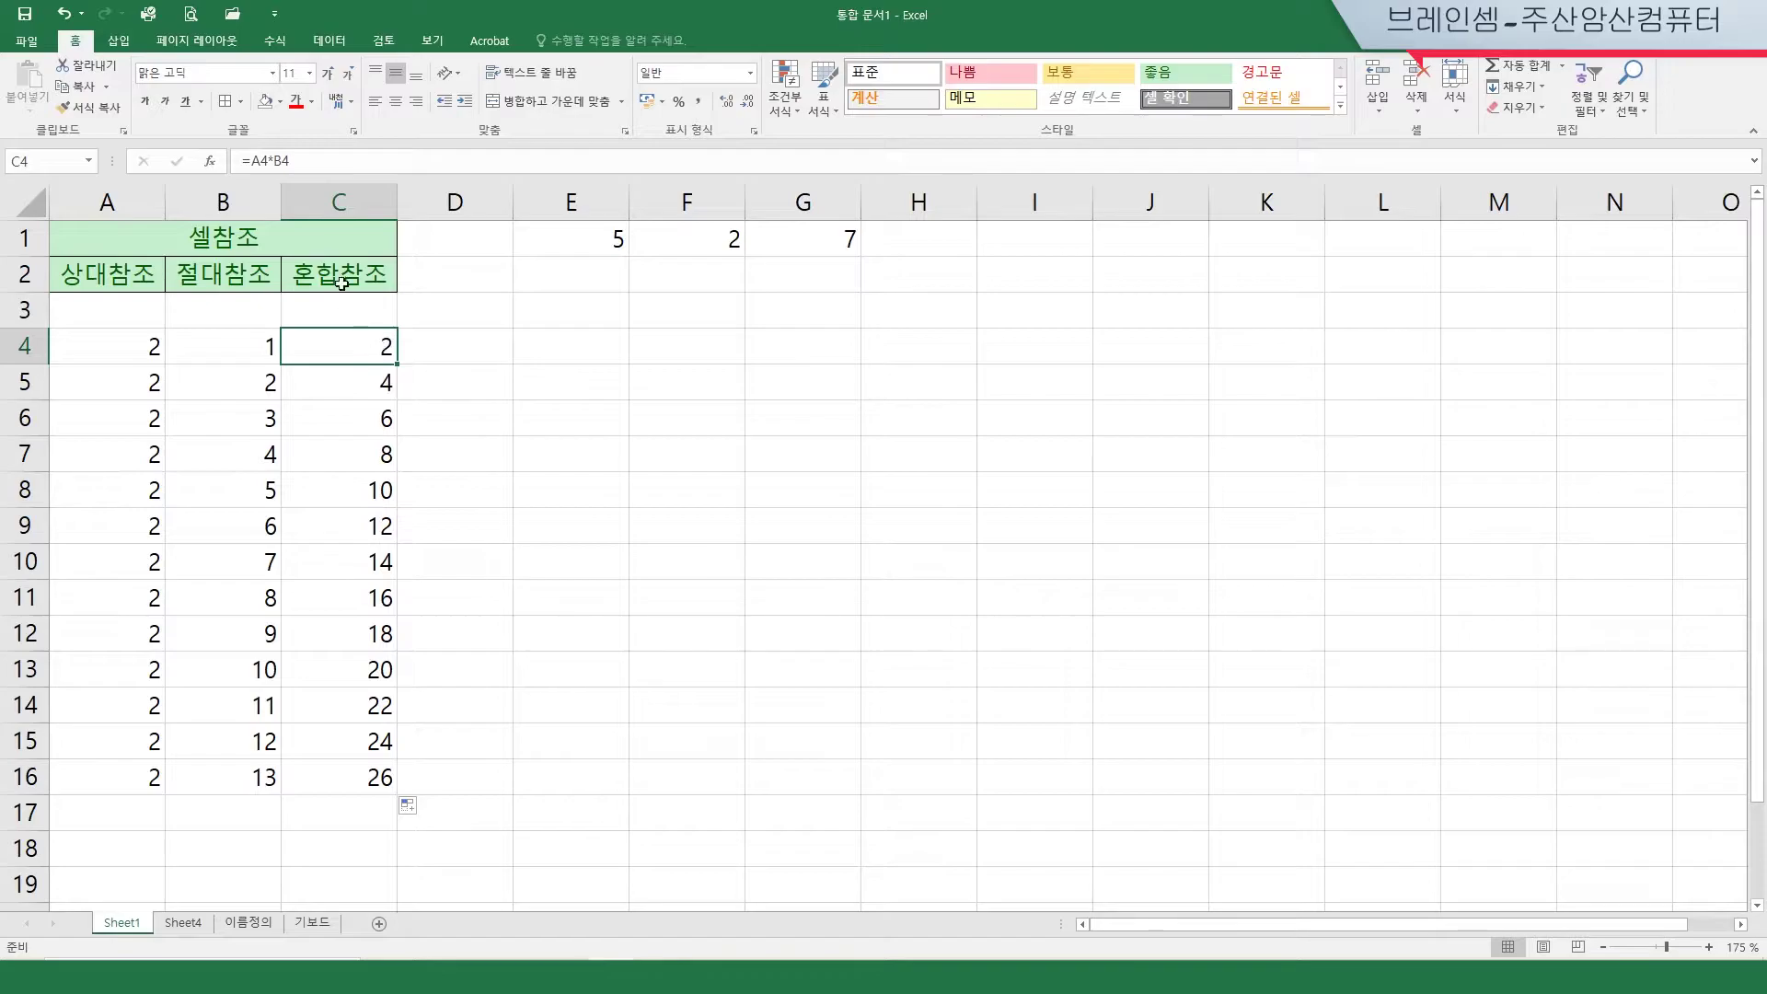
left_click(329, 384)
left_click(327, 429)
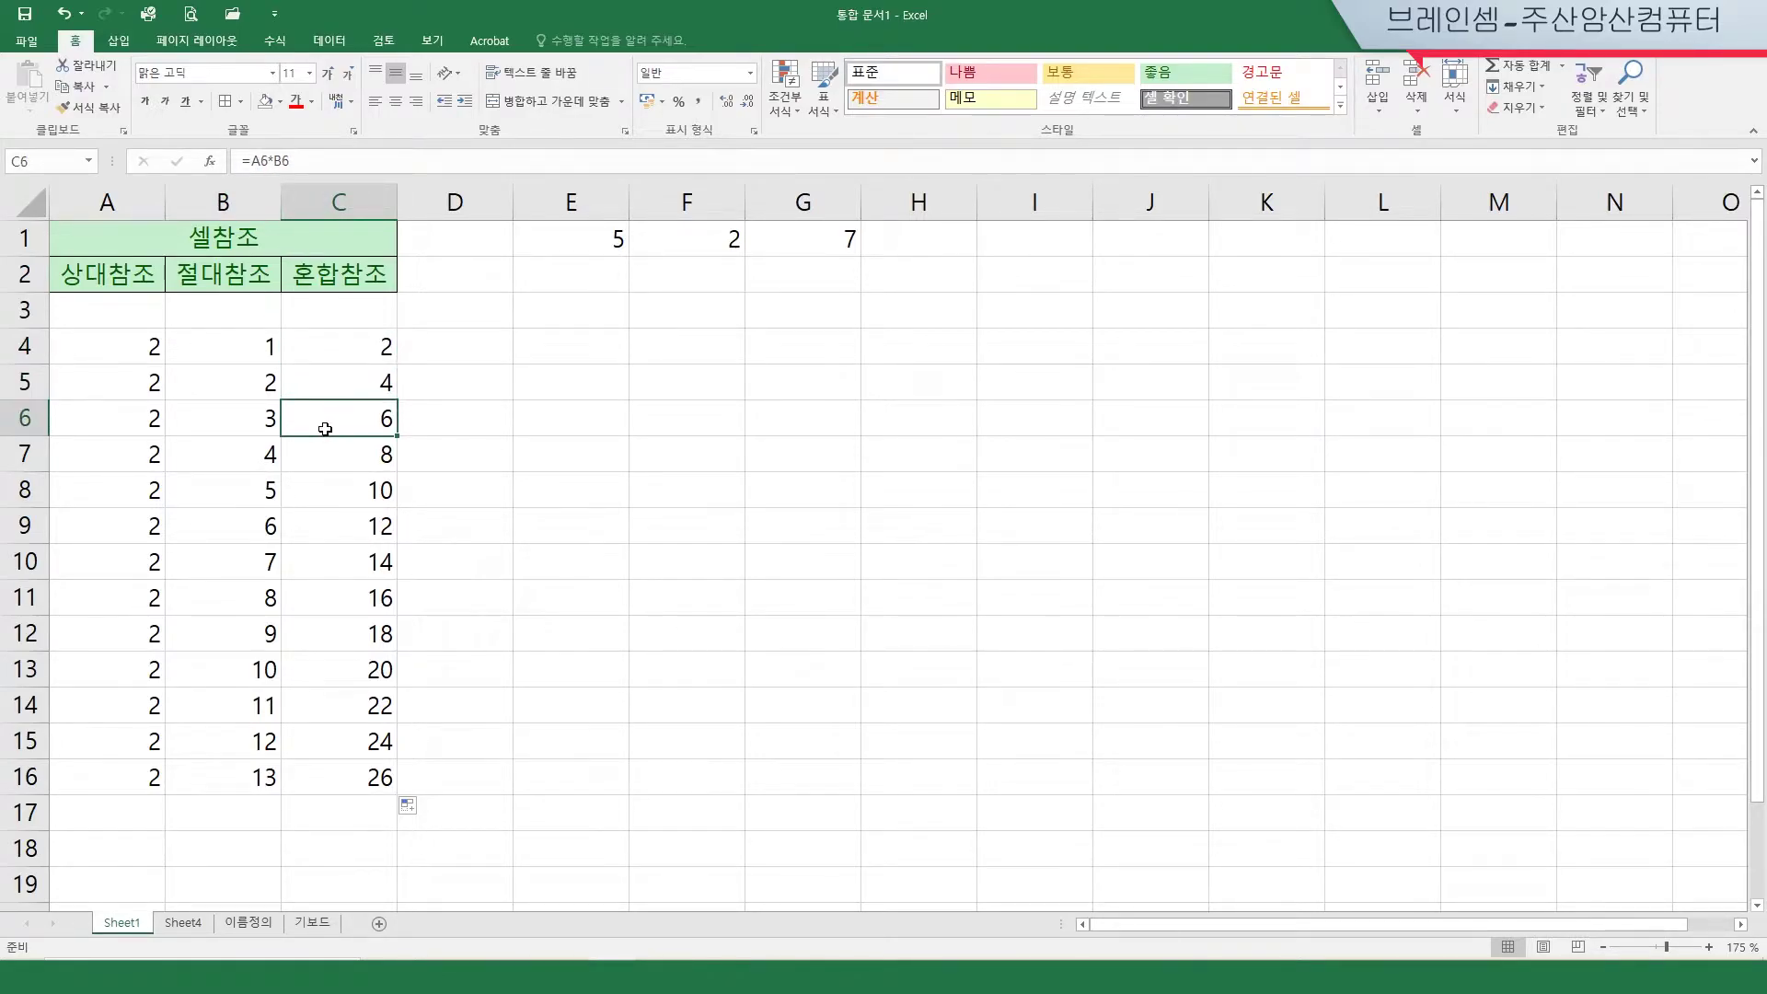
left_click(332, 462)
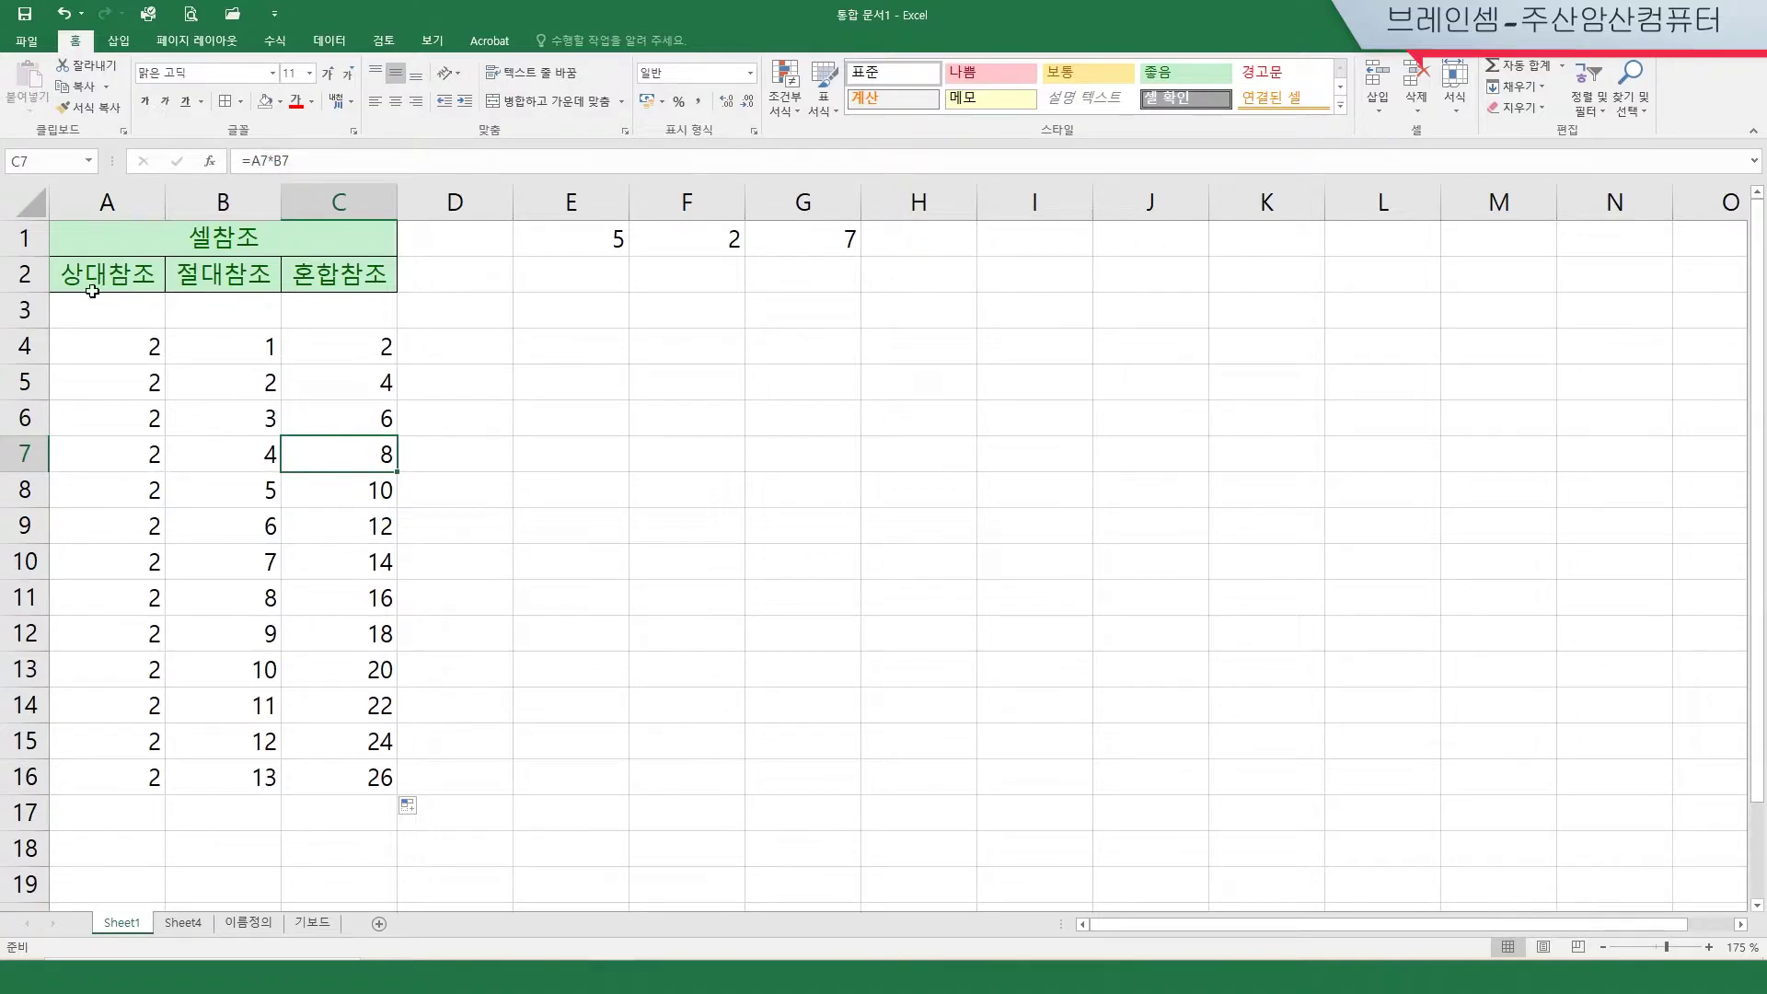
left_click(359, 351)
left_click(358, 390)
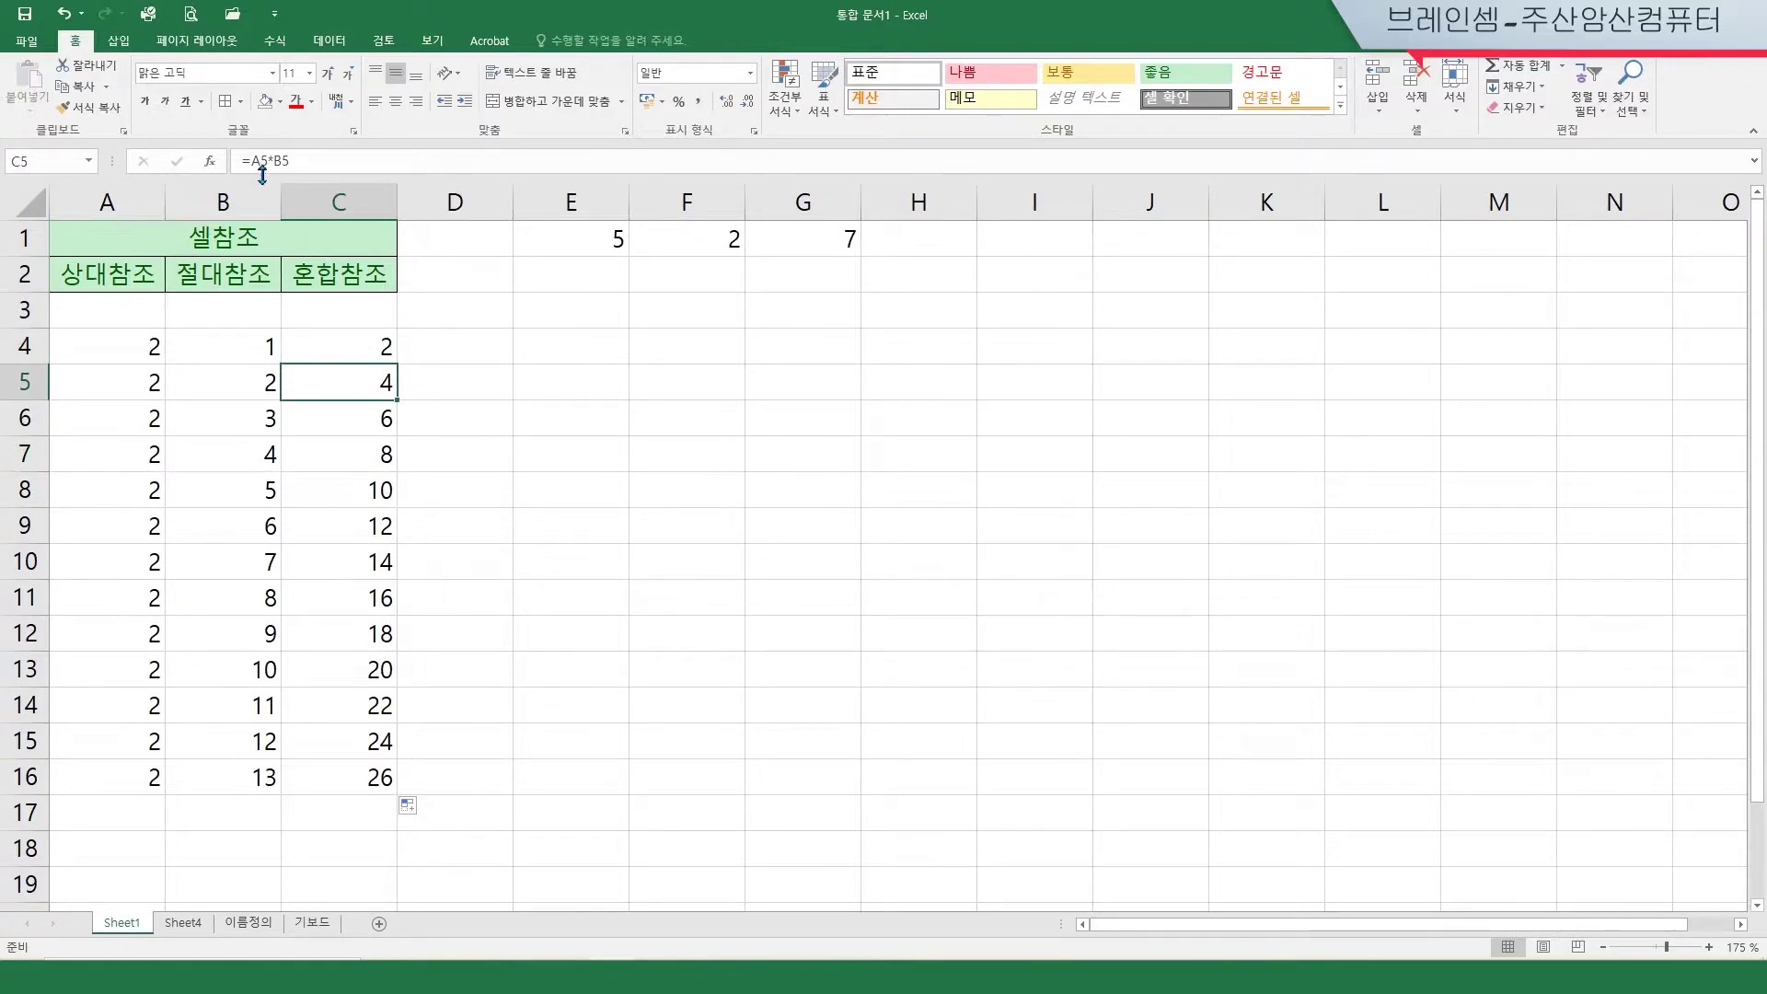
left_click(323, 418)
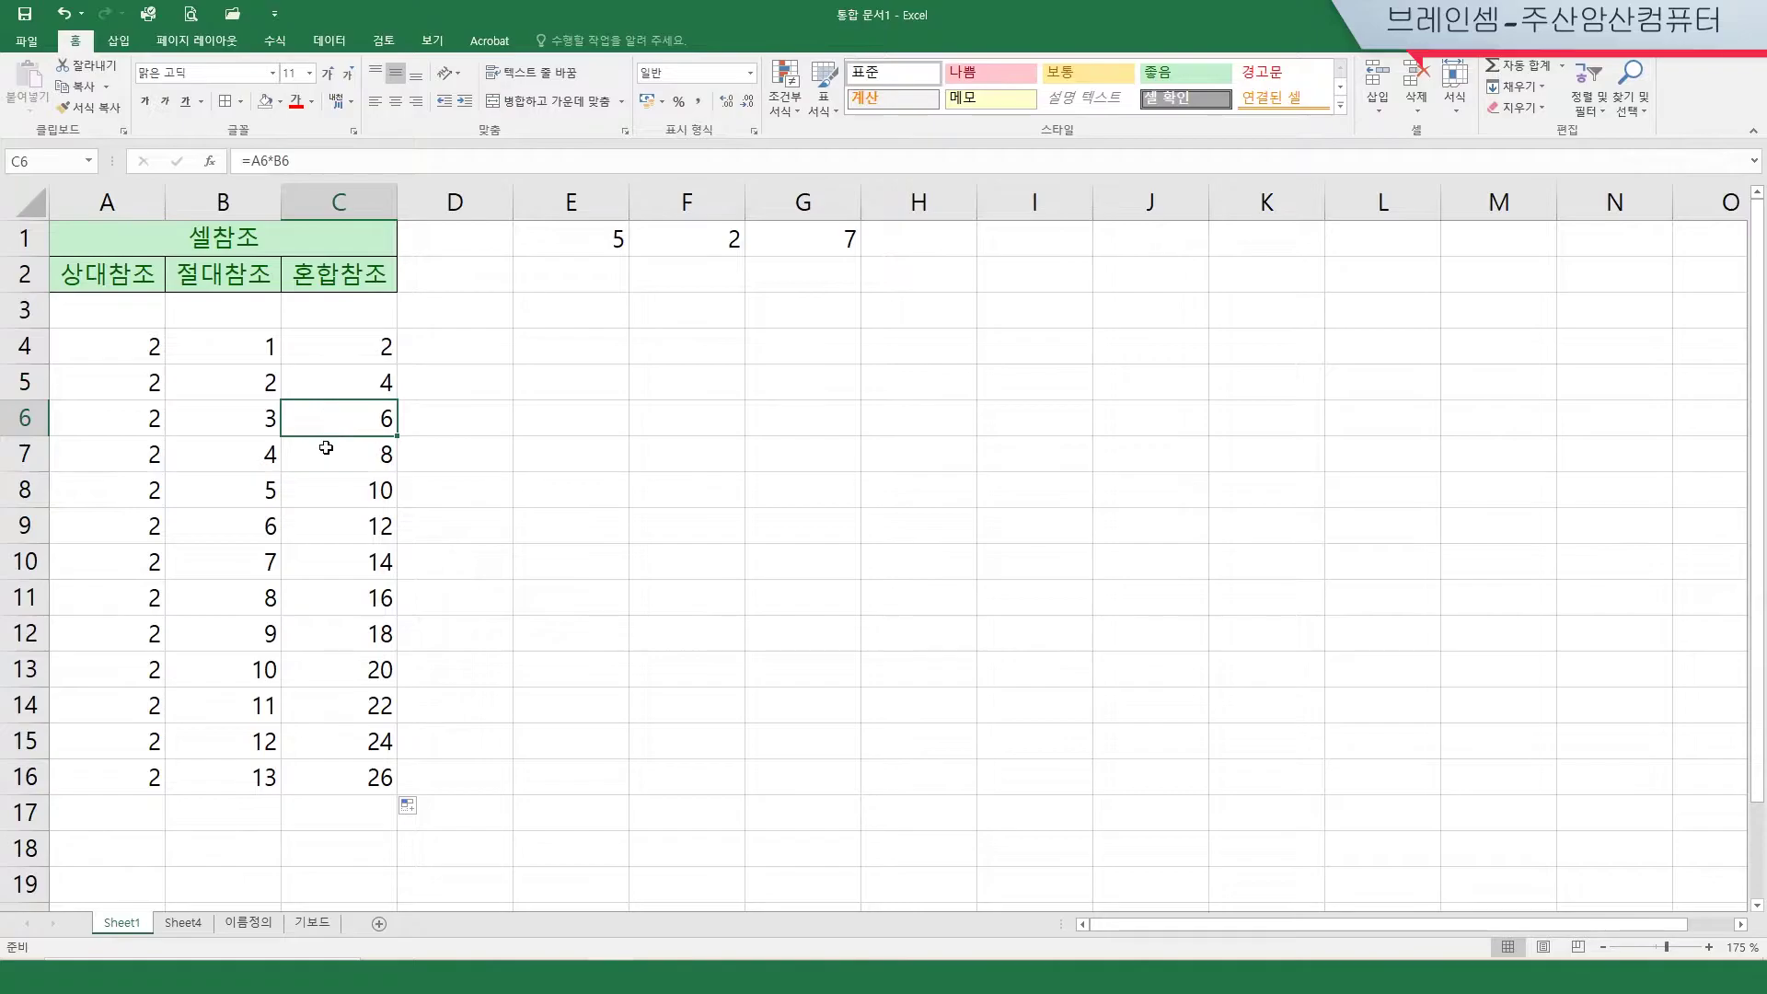
left_click(327, 458)
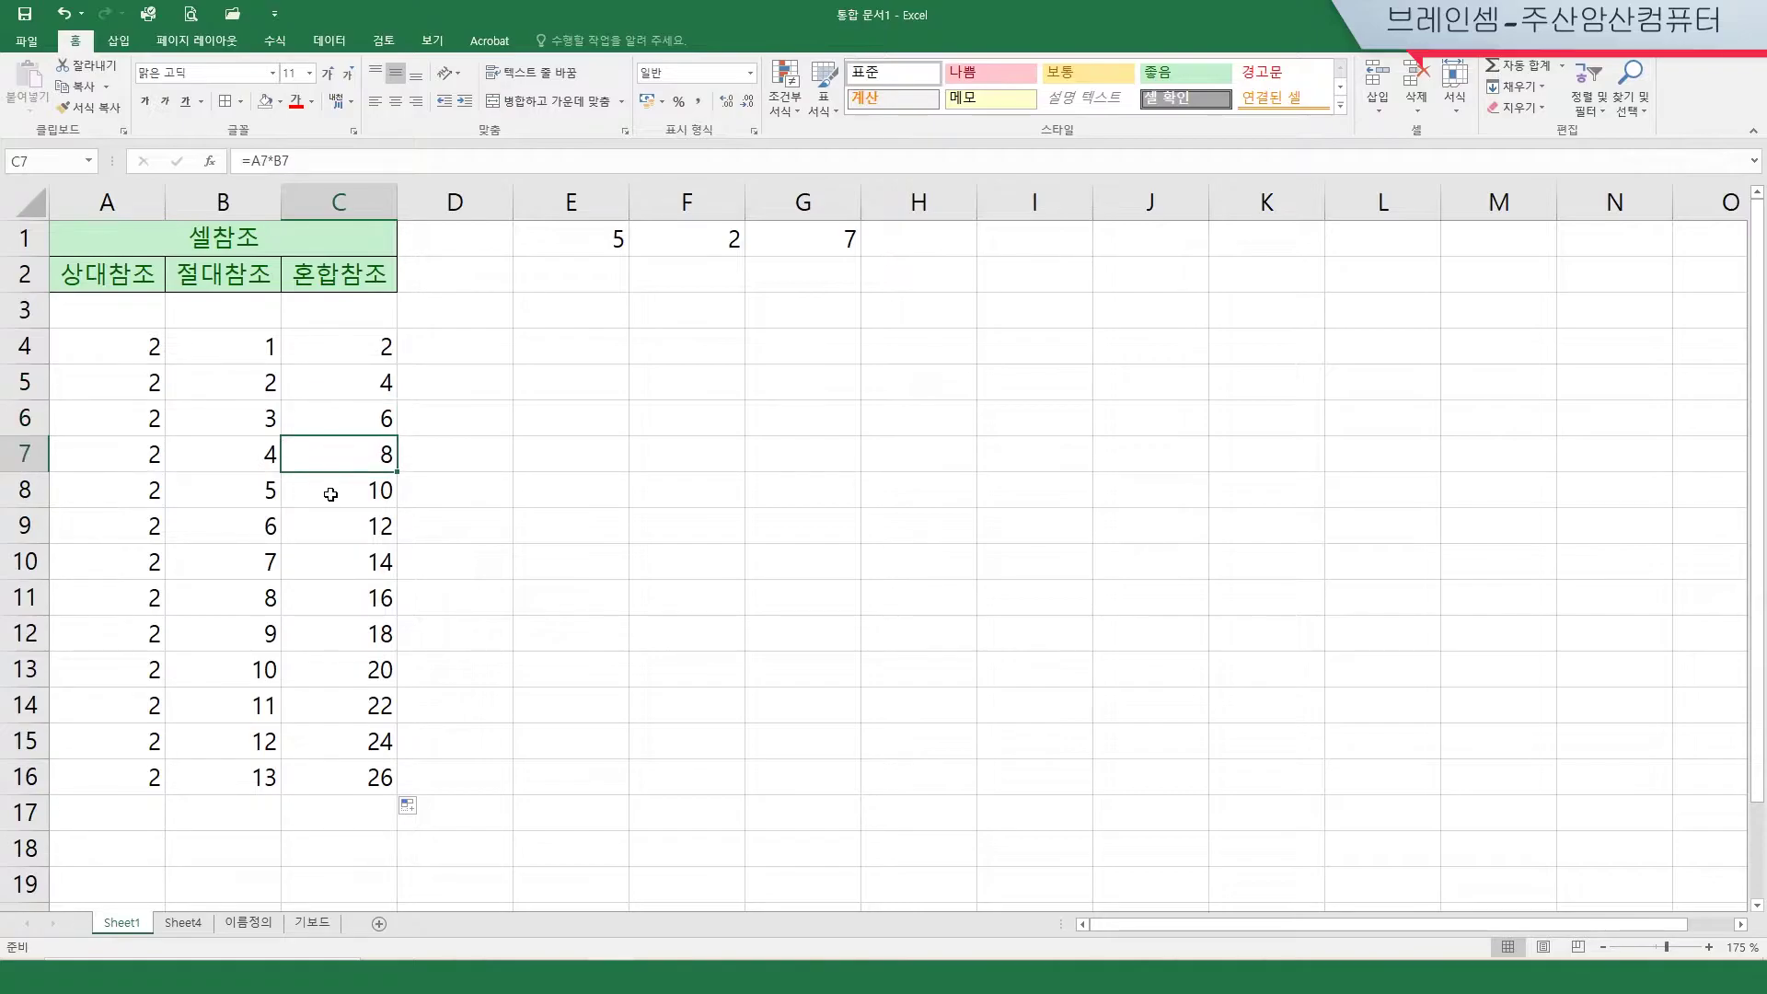
left_click(330, 496)
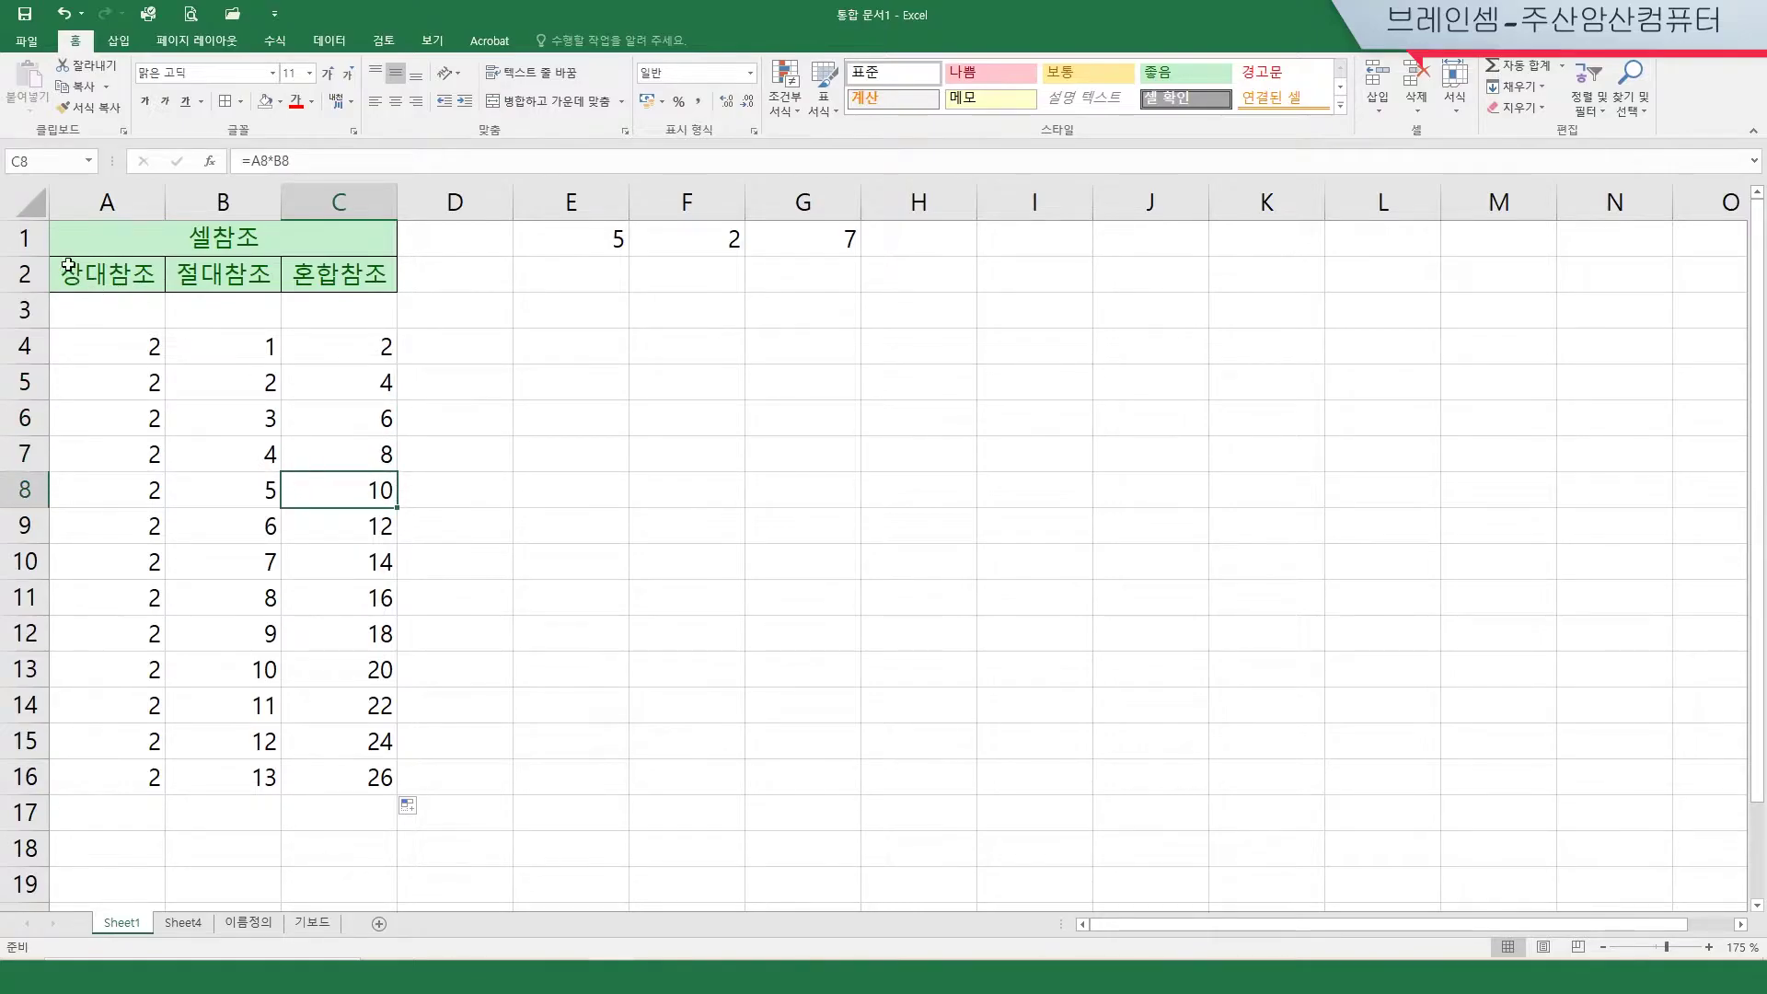
Step: Clear the contents of A5:A16 and give cell A4 a yellow fill
left_click_drag(67, 387, 125, 778)
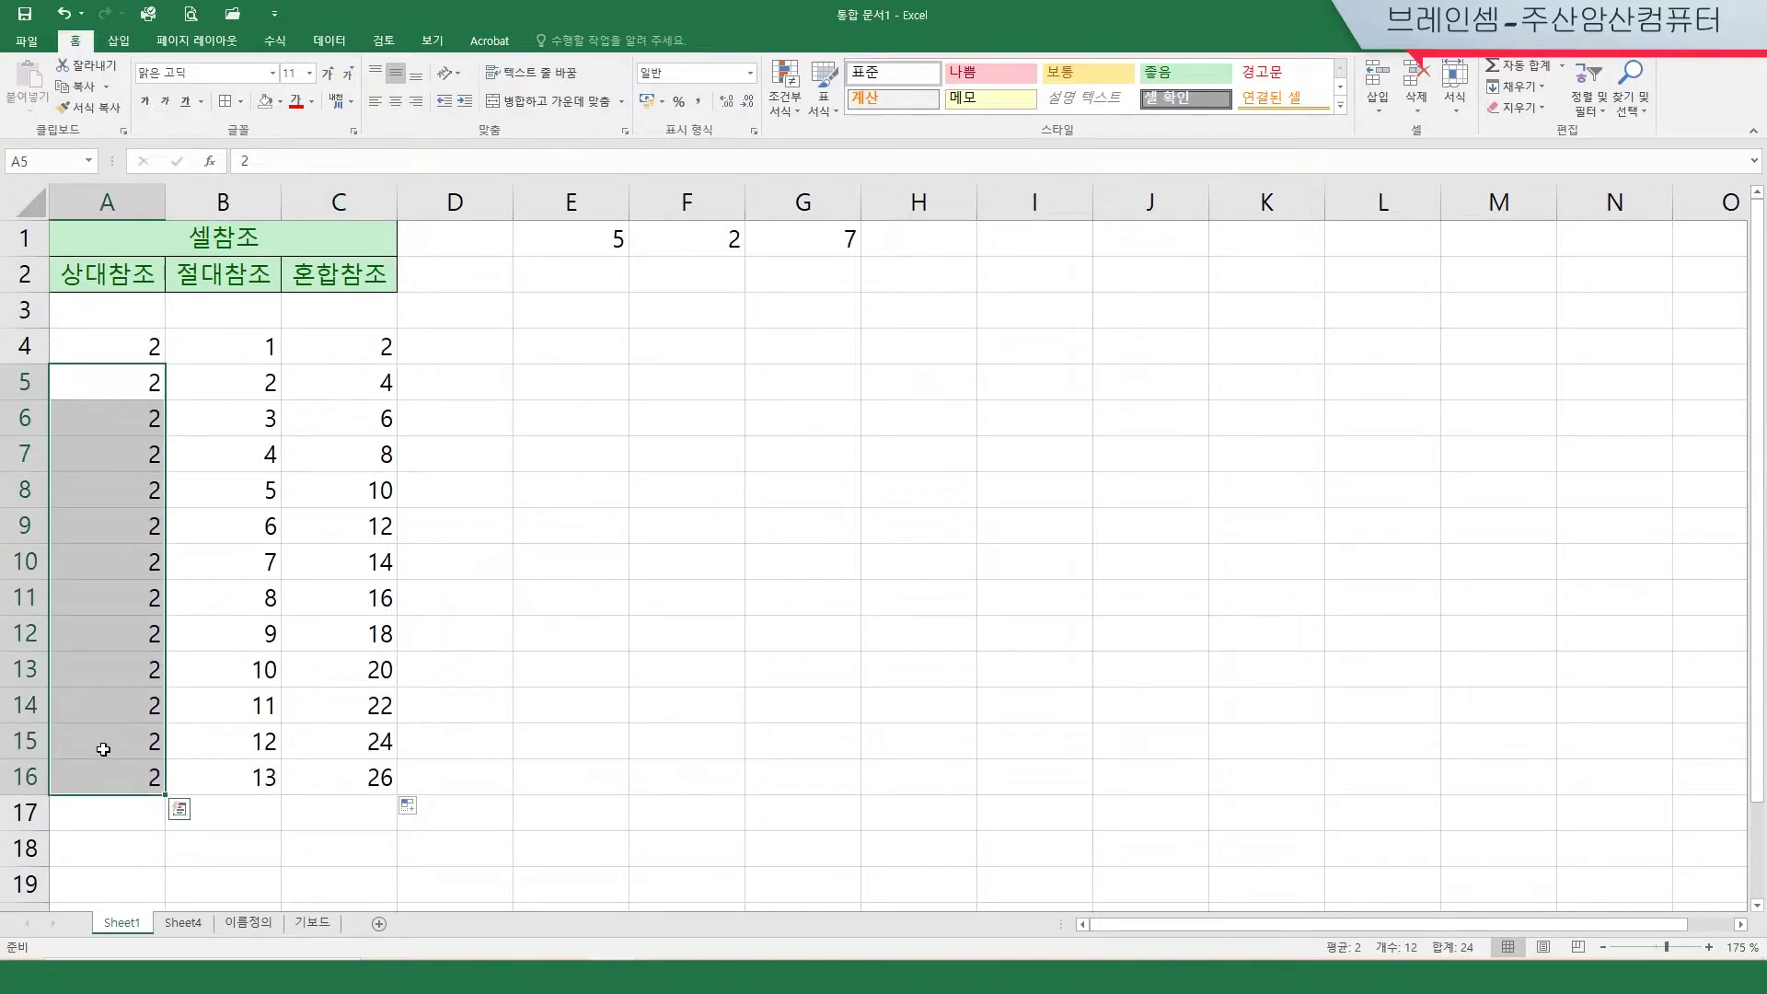
key("Delete")
left_click(145, 347)
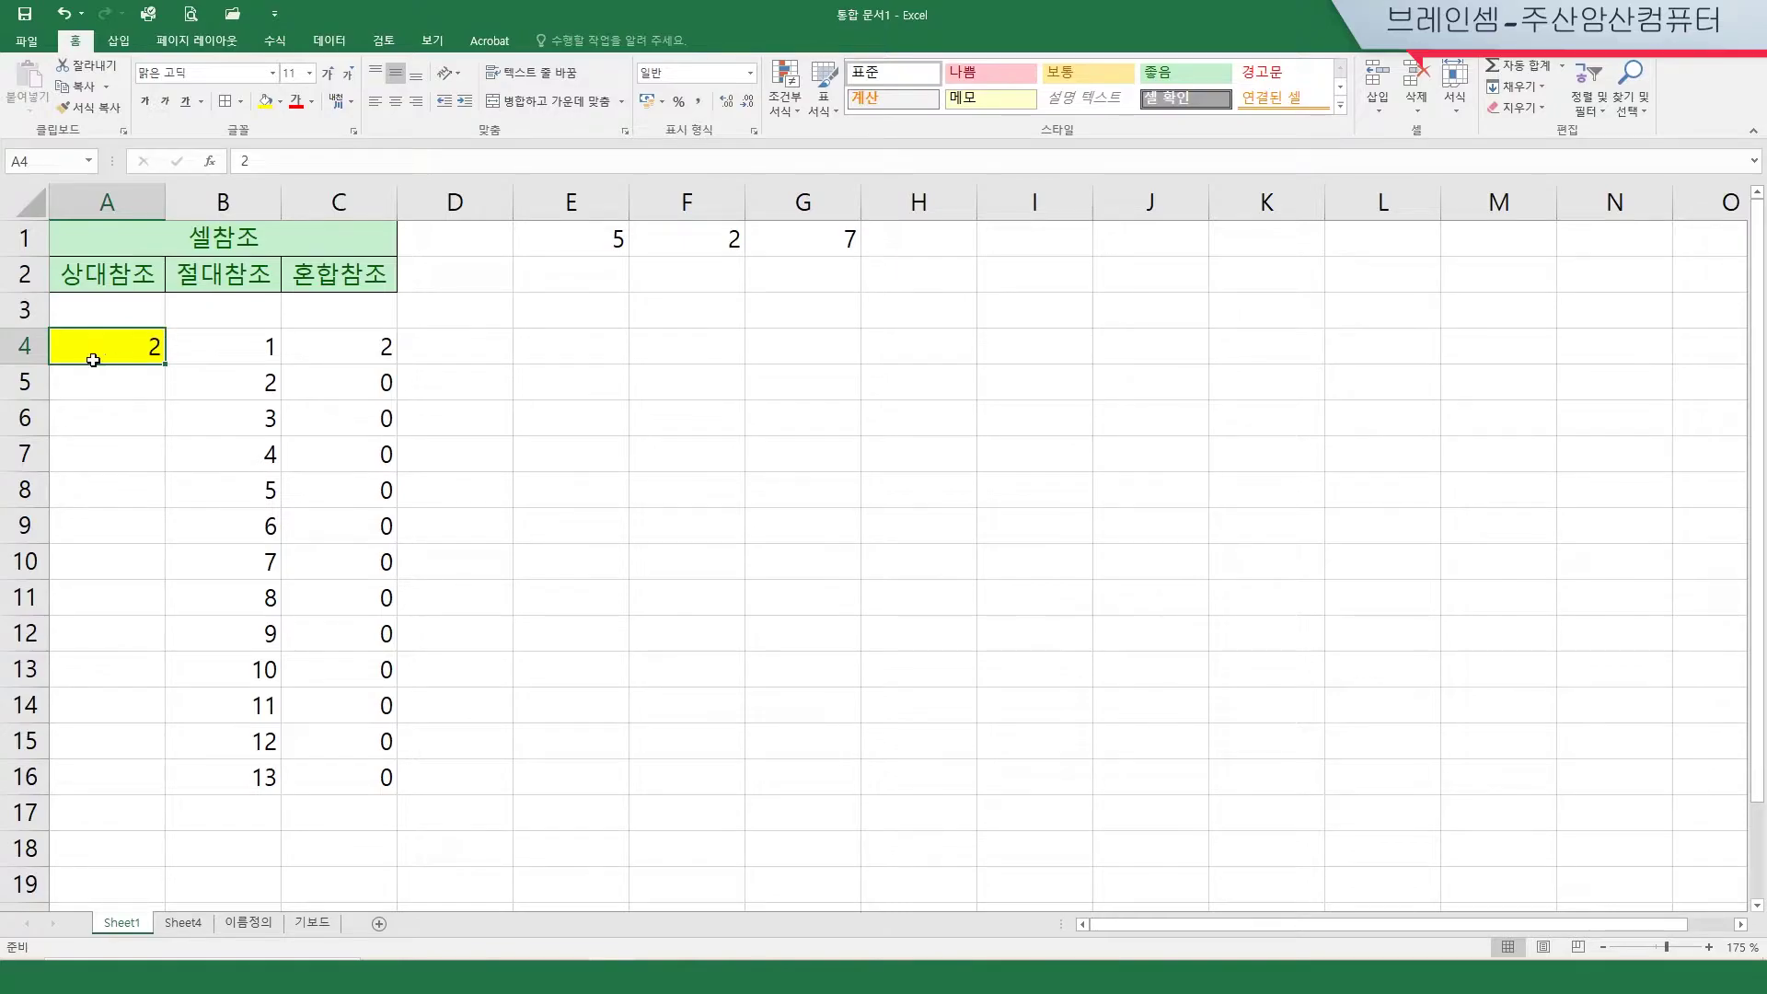
Step: Examine the formulas in C4 to C6 along with the column A and B cells they refer to
left_click(362, 348)
left_click(359, 388)
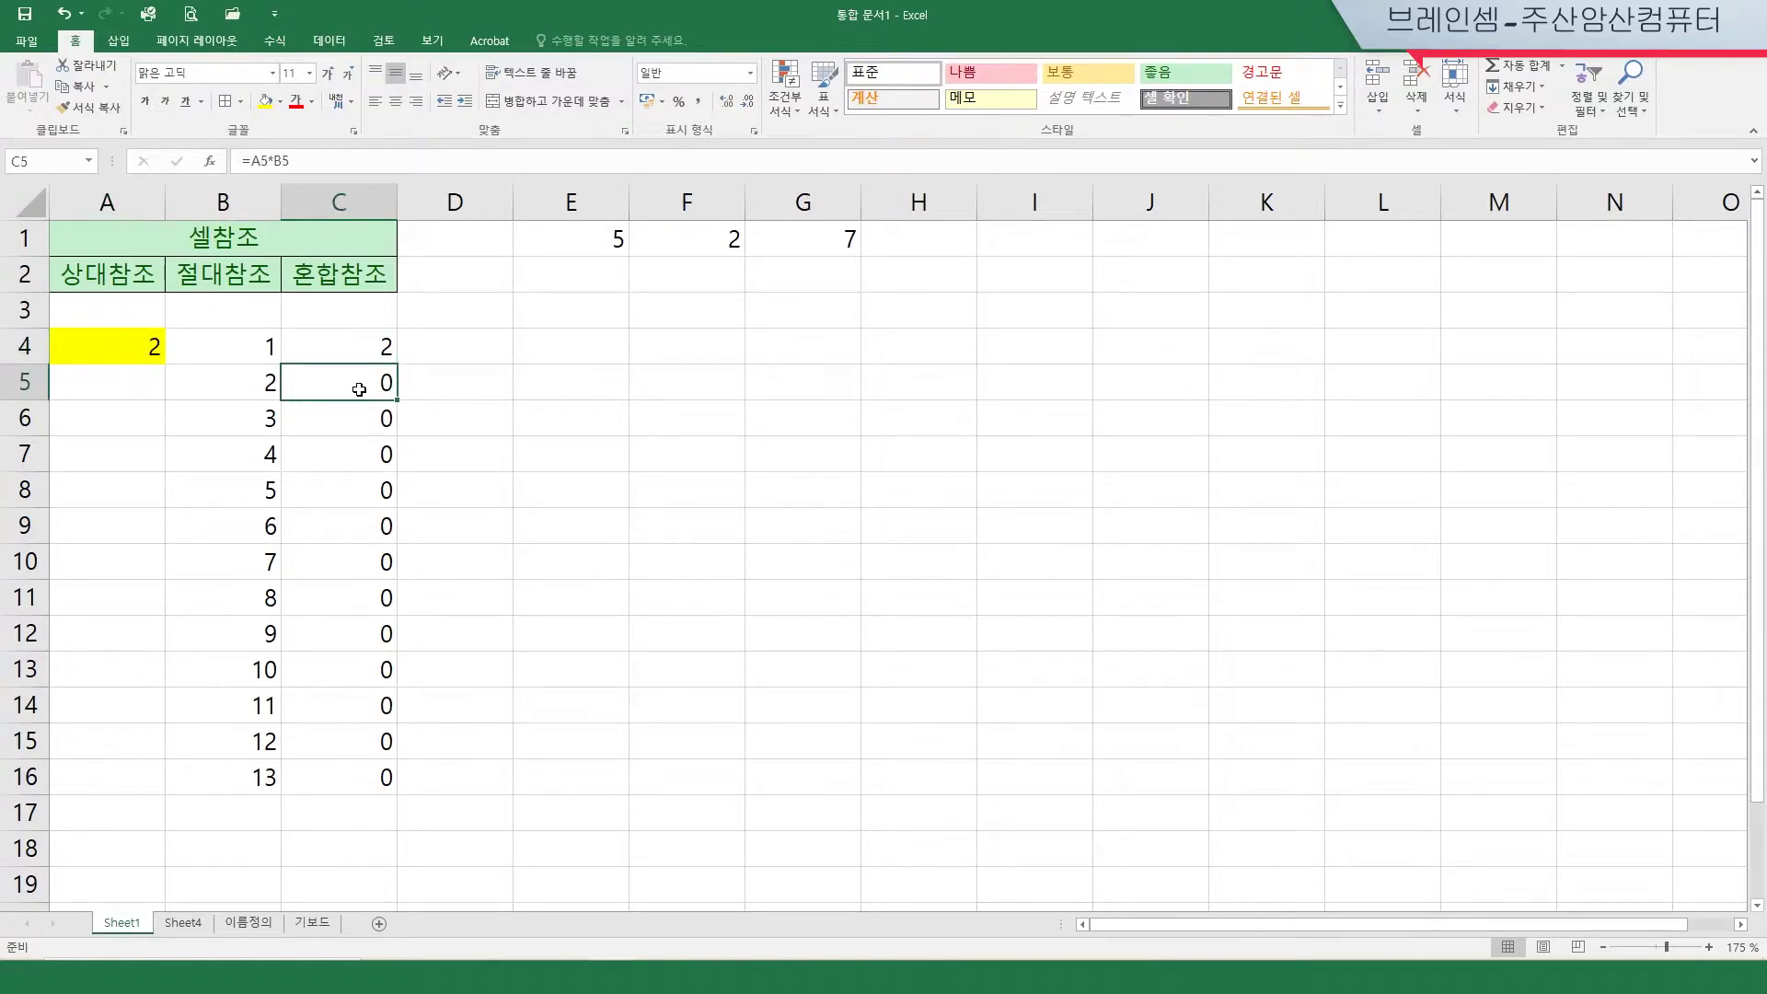
left_click(152, 385)
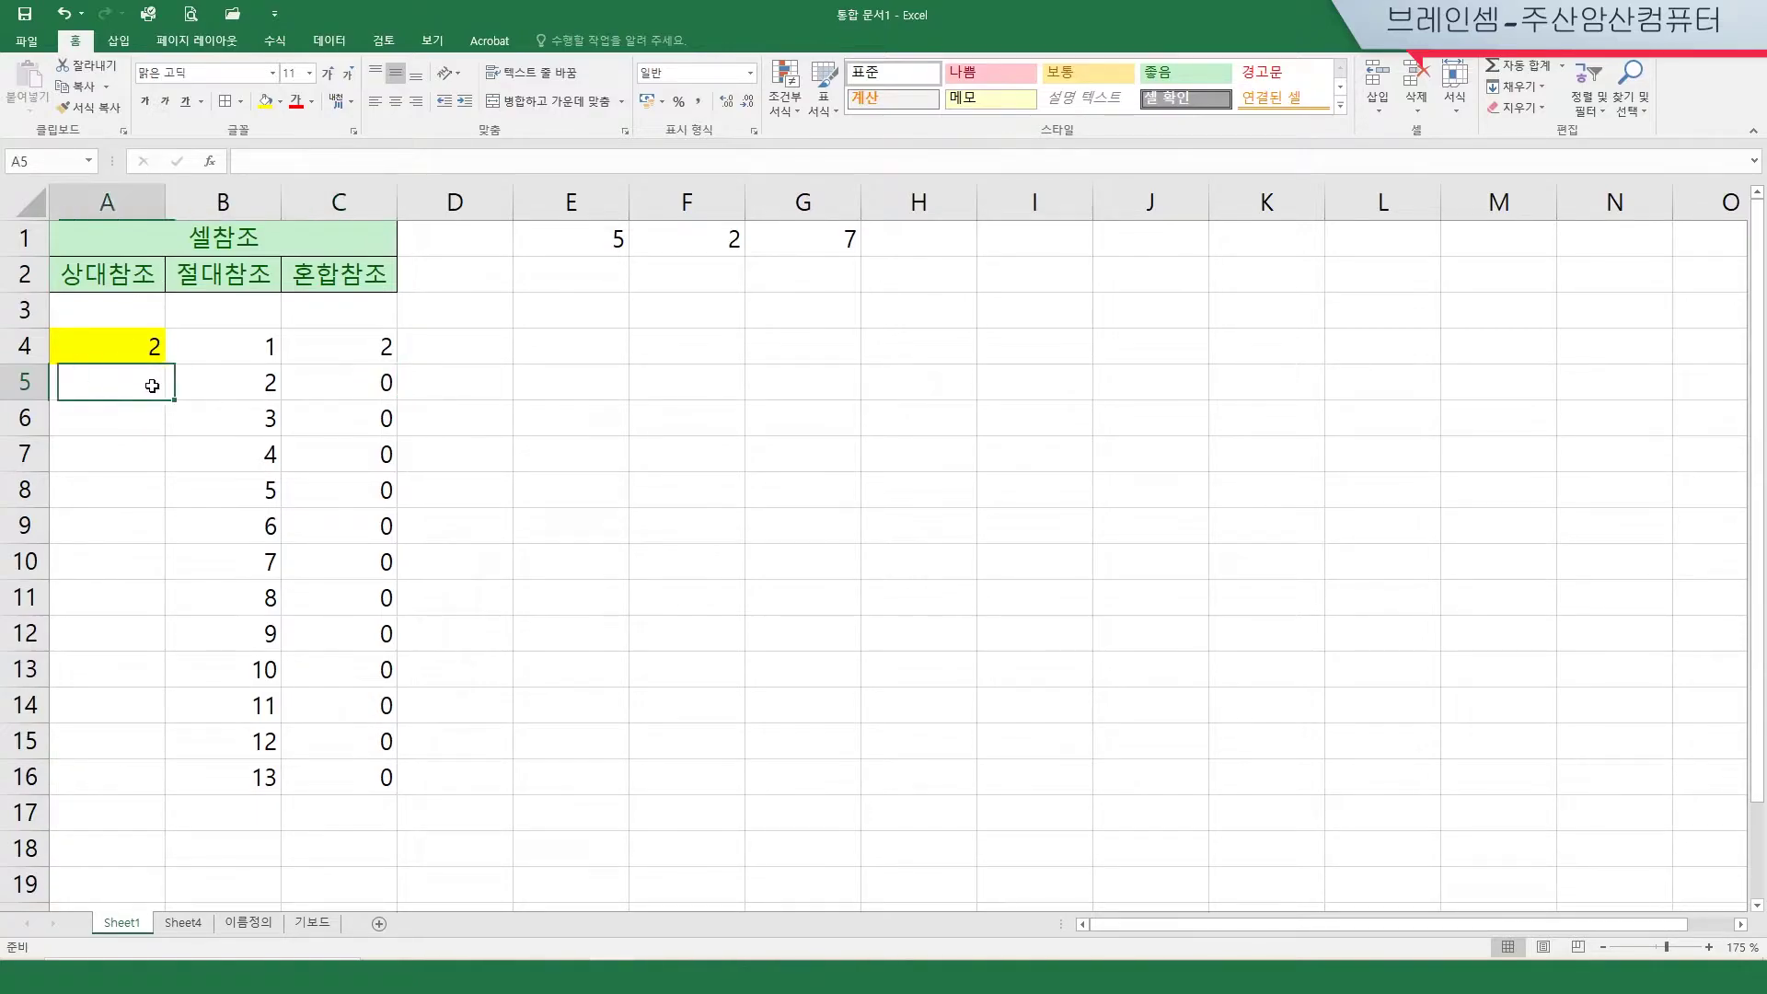
left_click(233, 385)
left_click(386, 421)
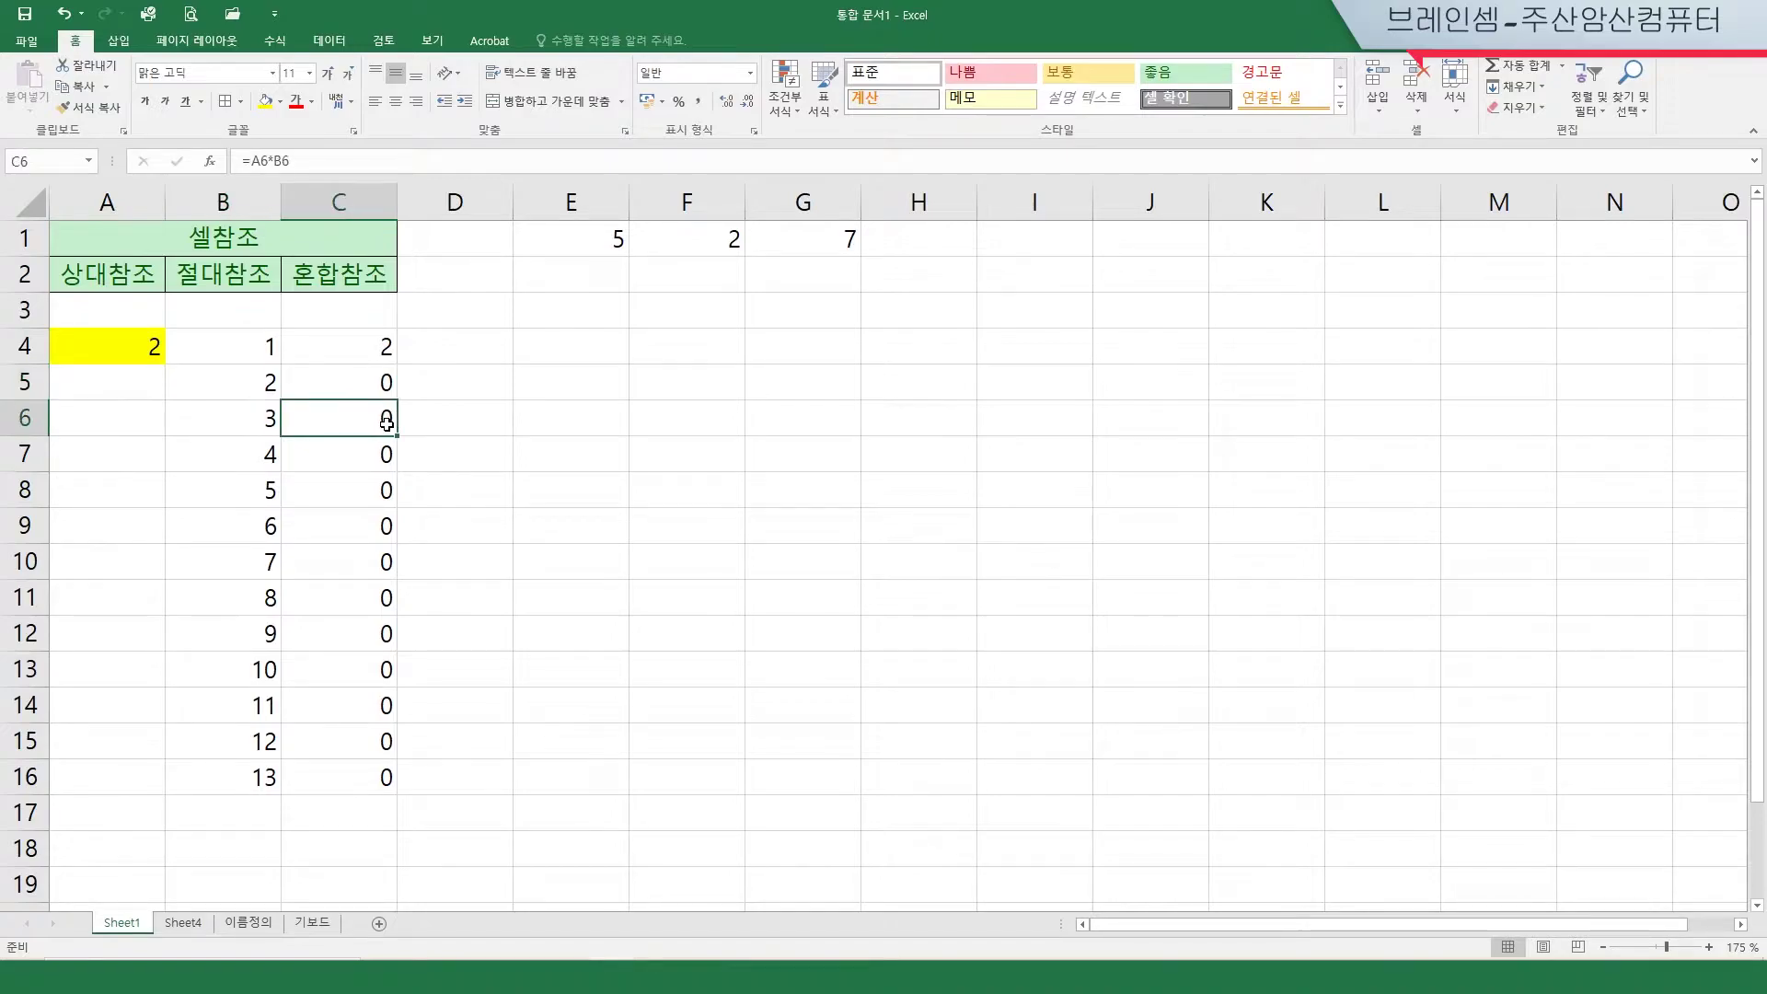
left_click(142, 420)
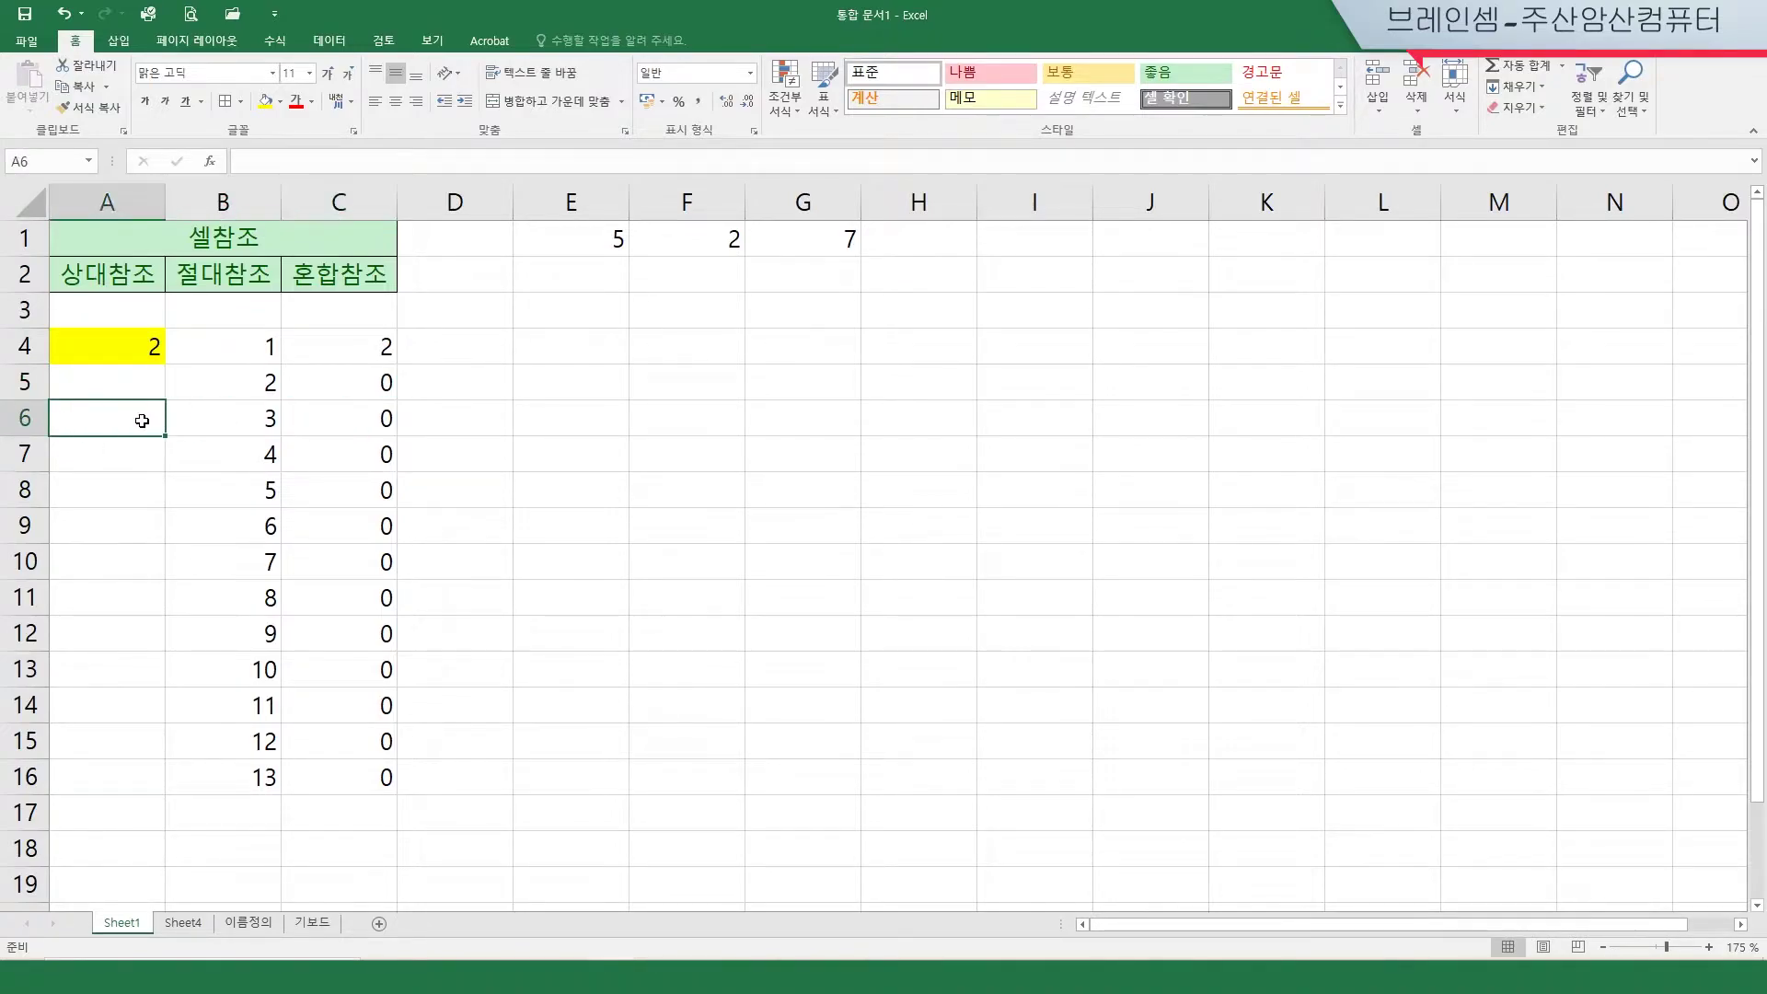
left_click(224, 418)
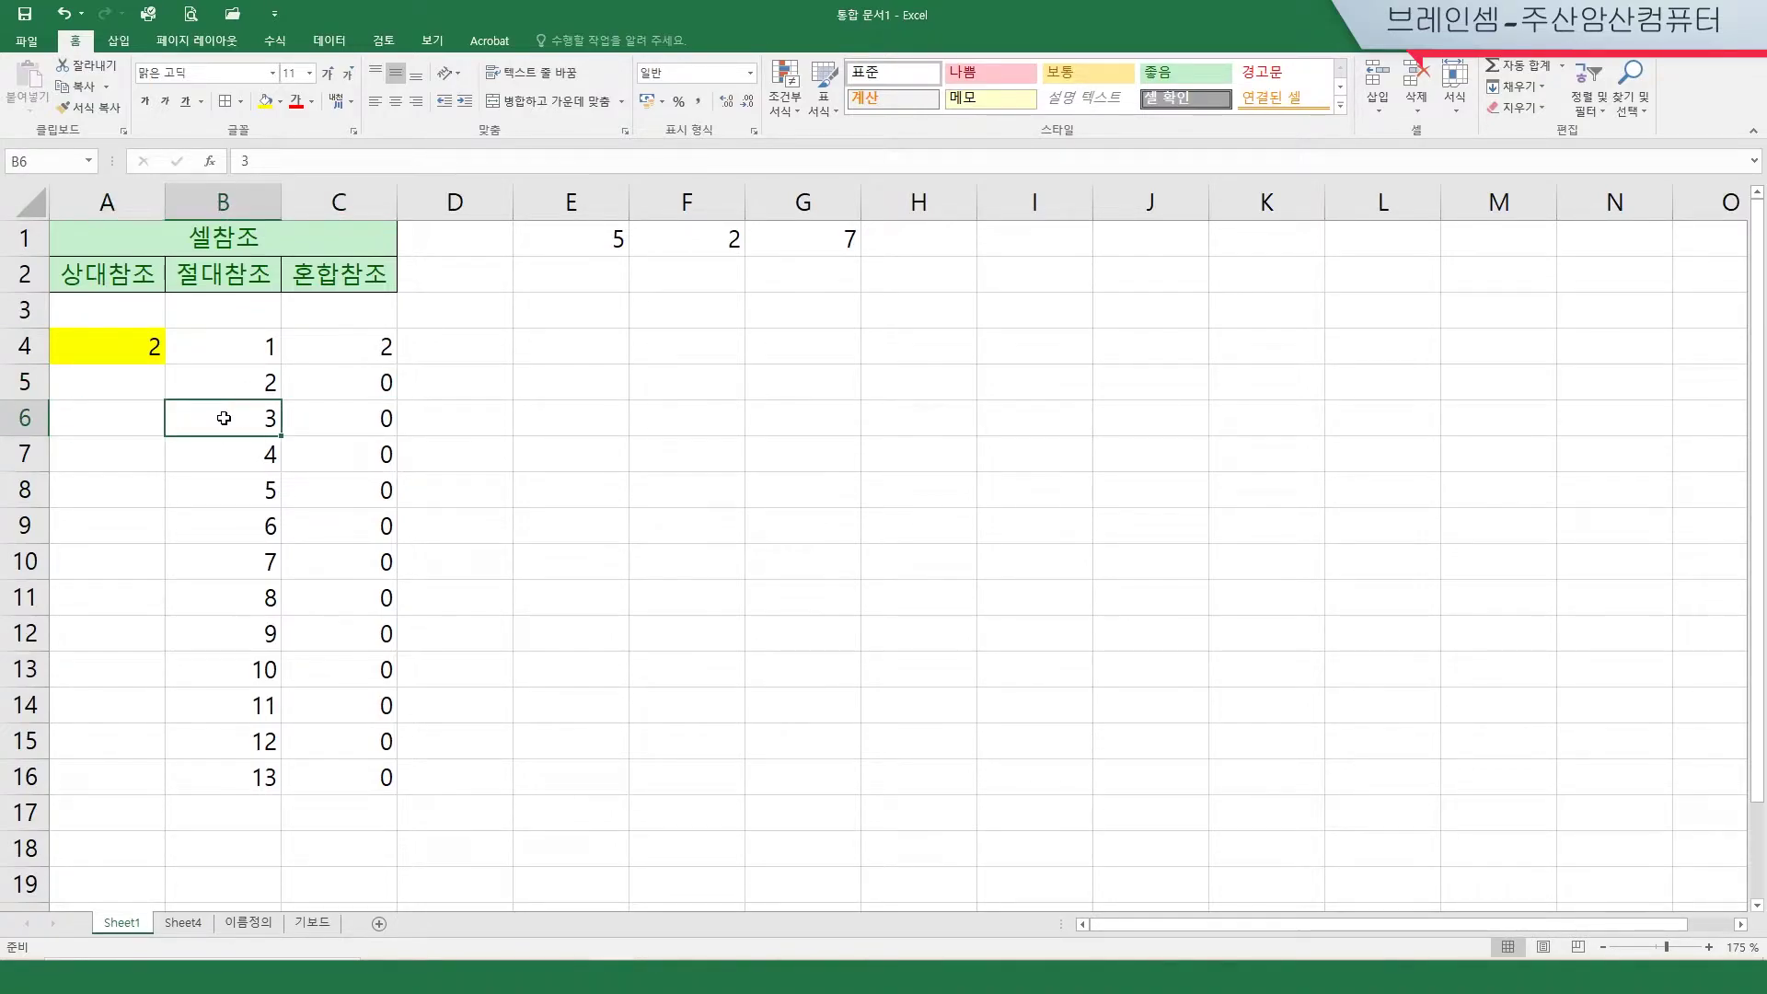
left_click(348, 416)
left_click(148, 345)
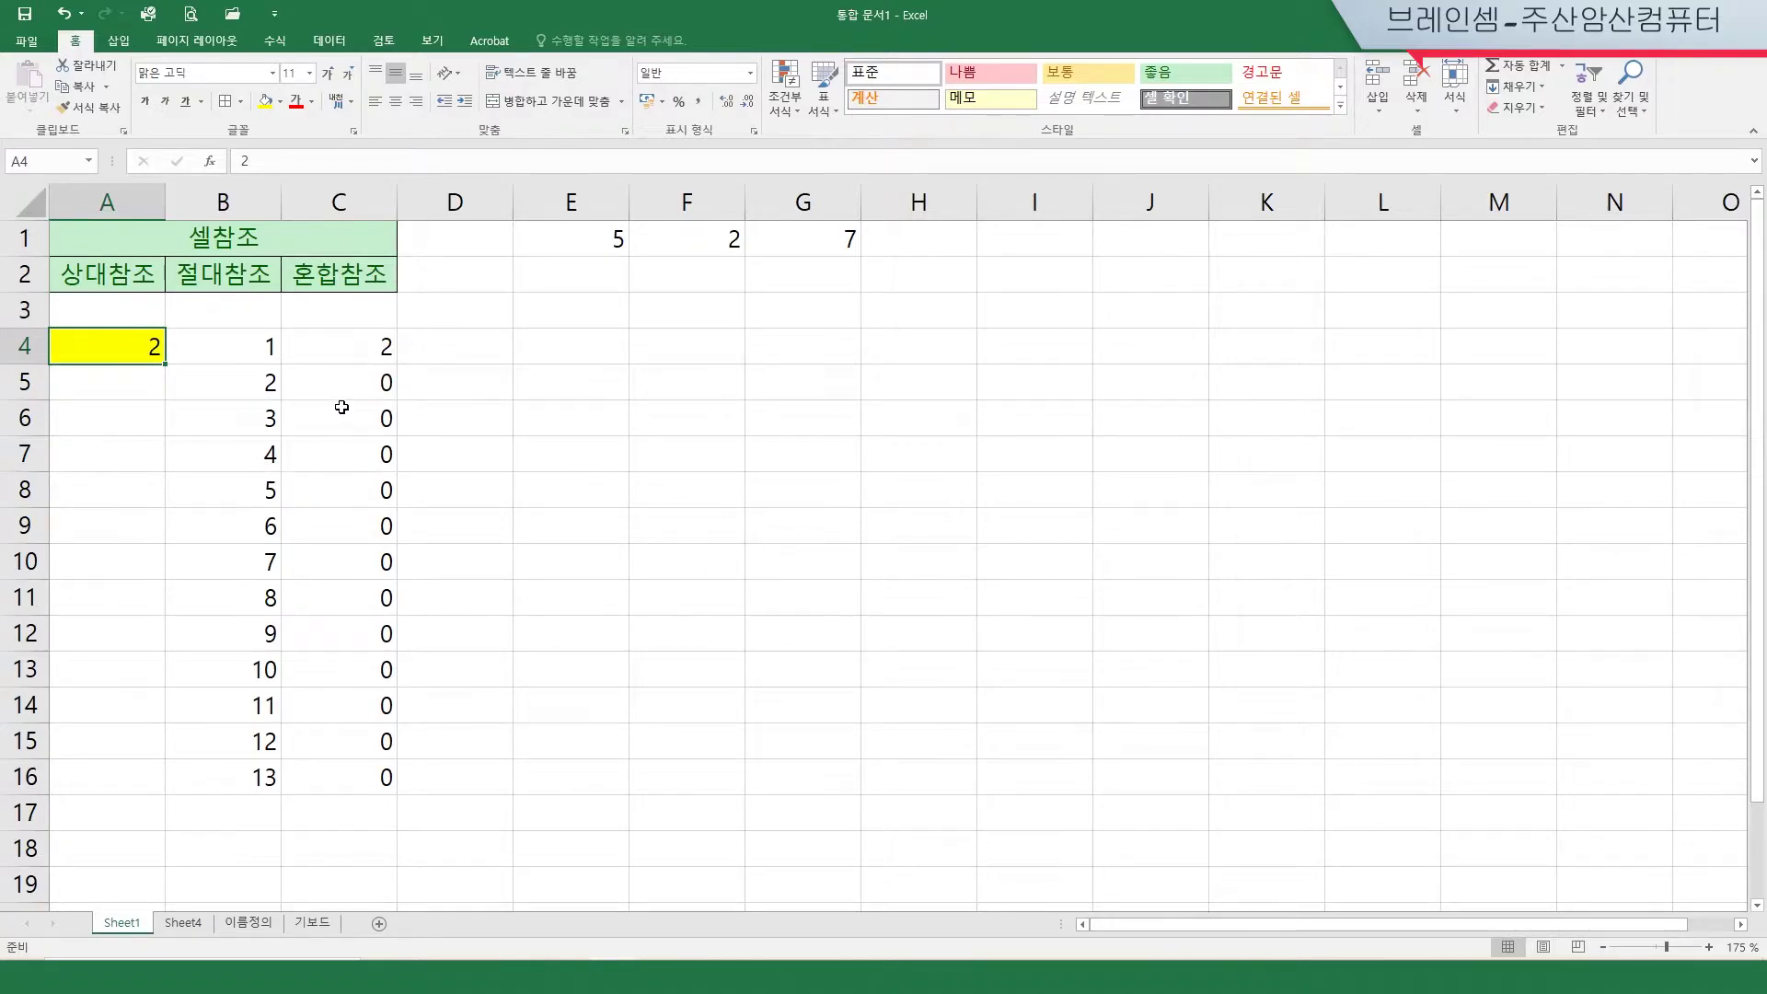
Step: Check the formula in C4, look at the keyboard picture on the 기보드 sheet, and return to Sheet1
left_click(372, 343)
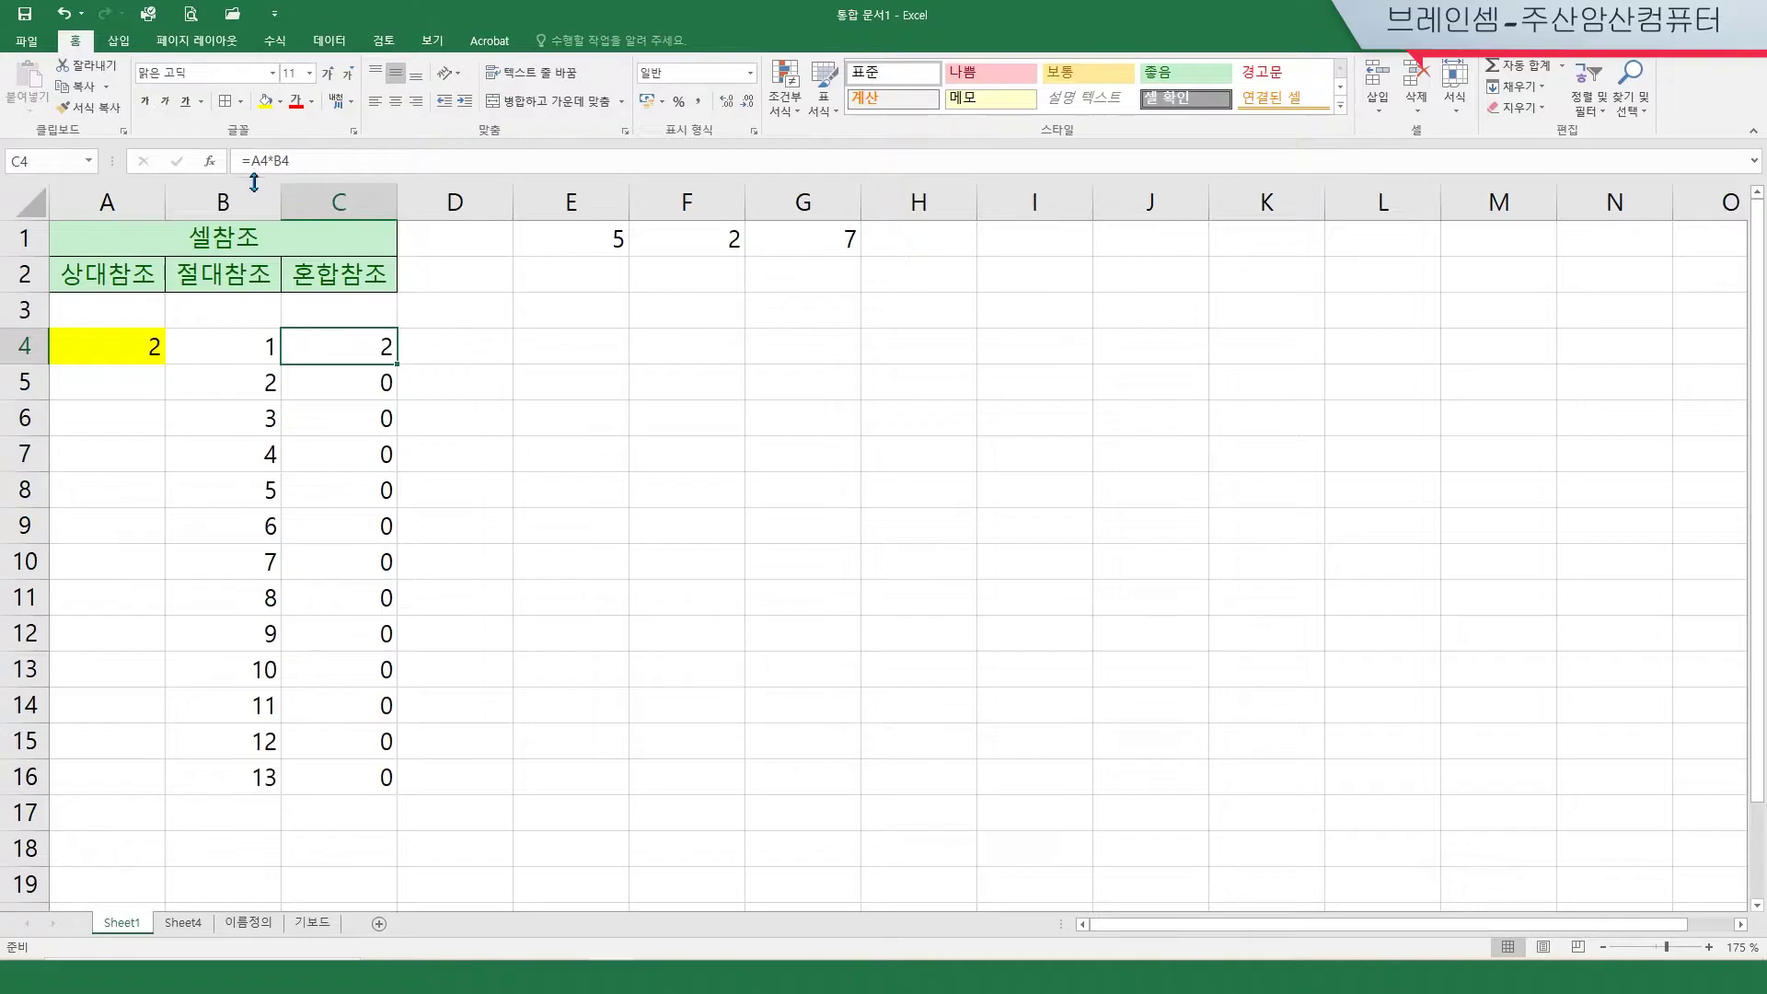
left_click(324, 924)
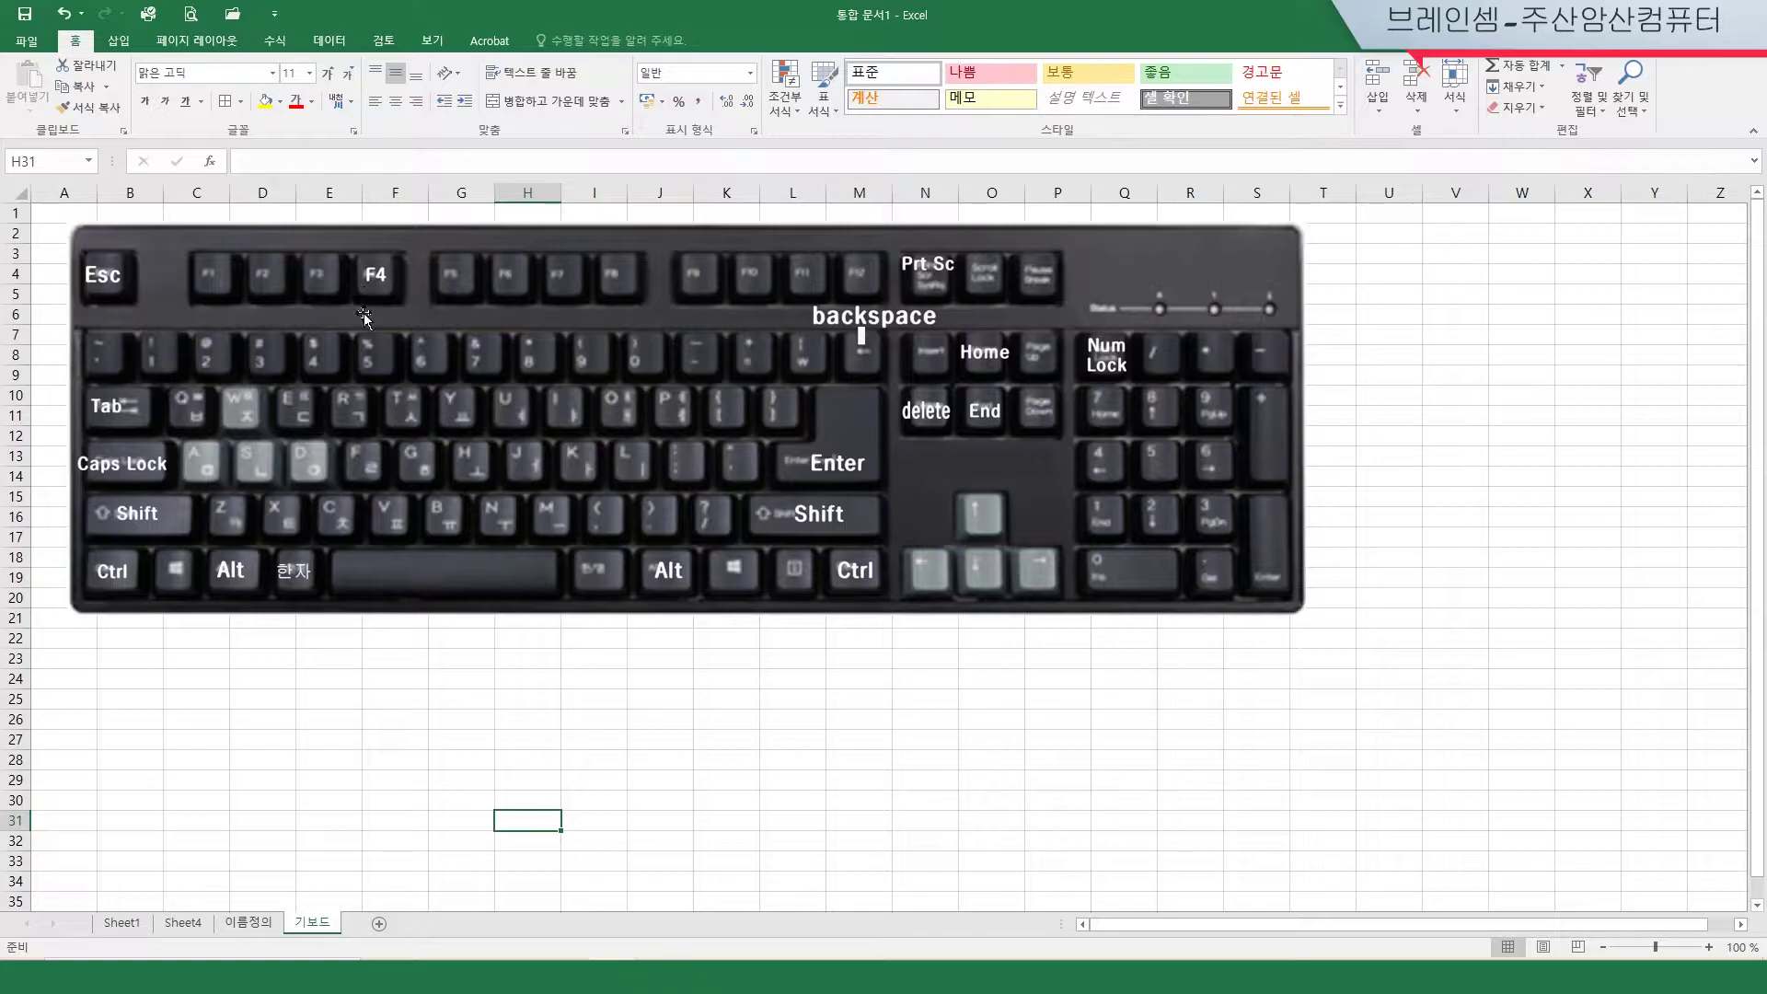
left_click(121, 922)
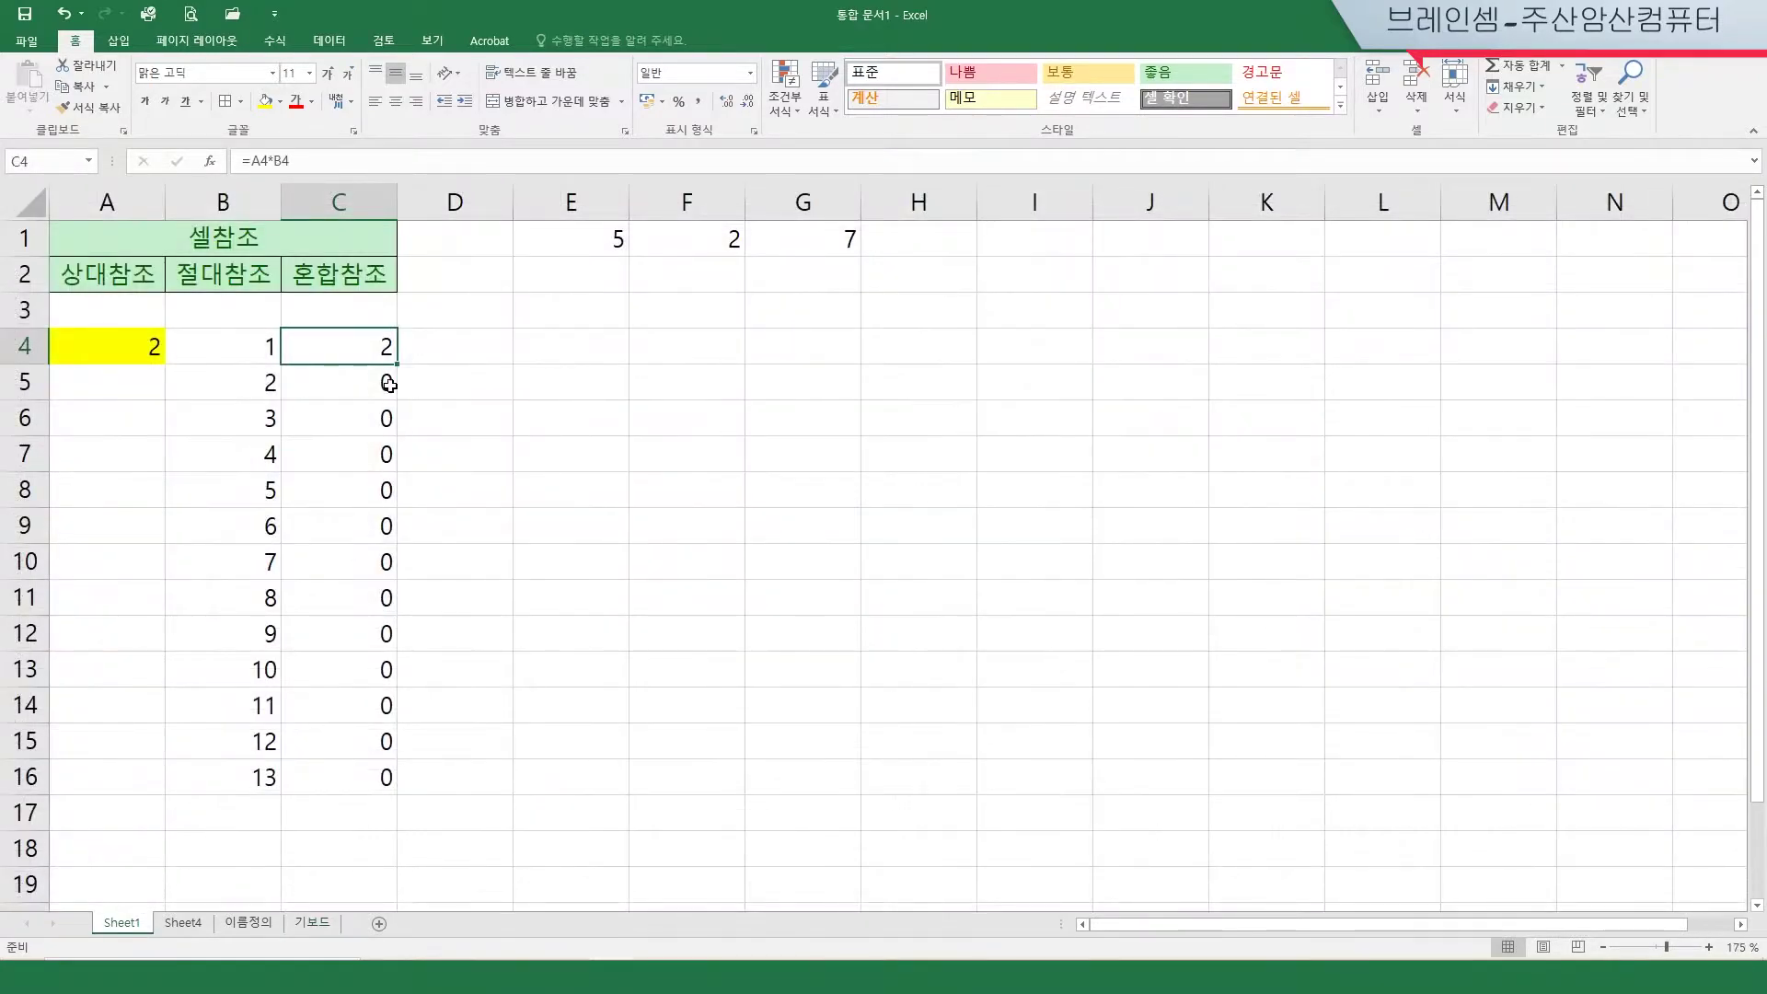
Step: Make the A4 reference in C4's formula absolute, as =$A$4*B4, and fill the formula down to C16
left_click(260, 161)
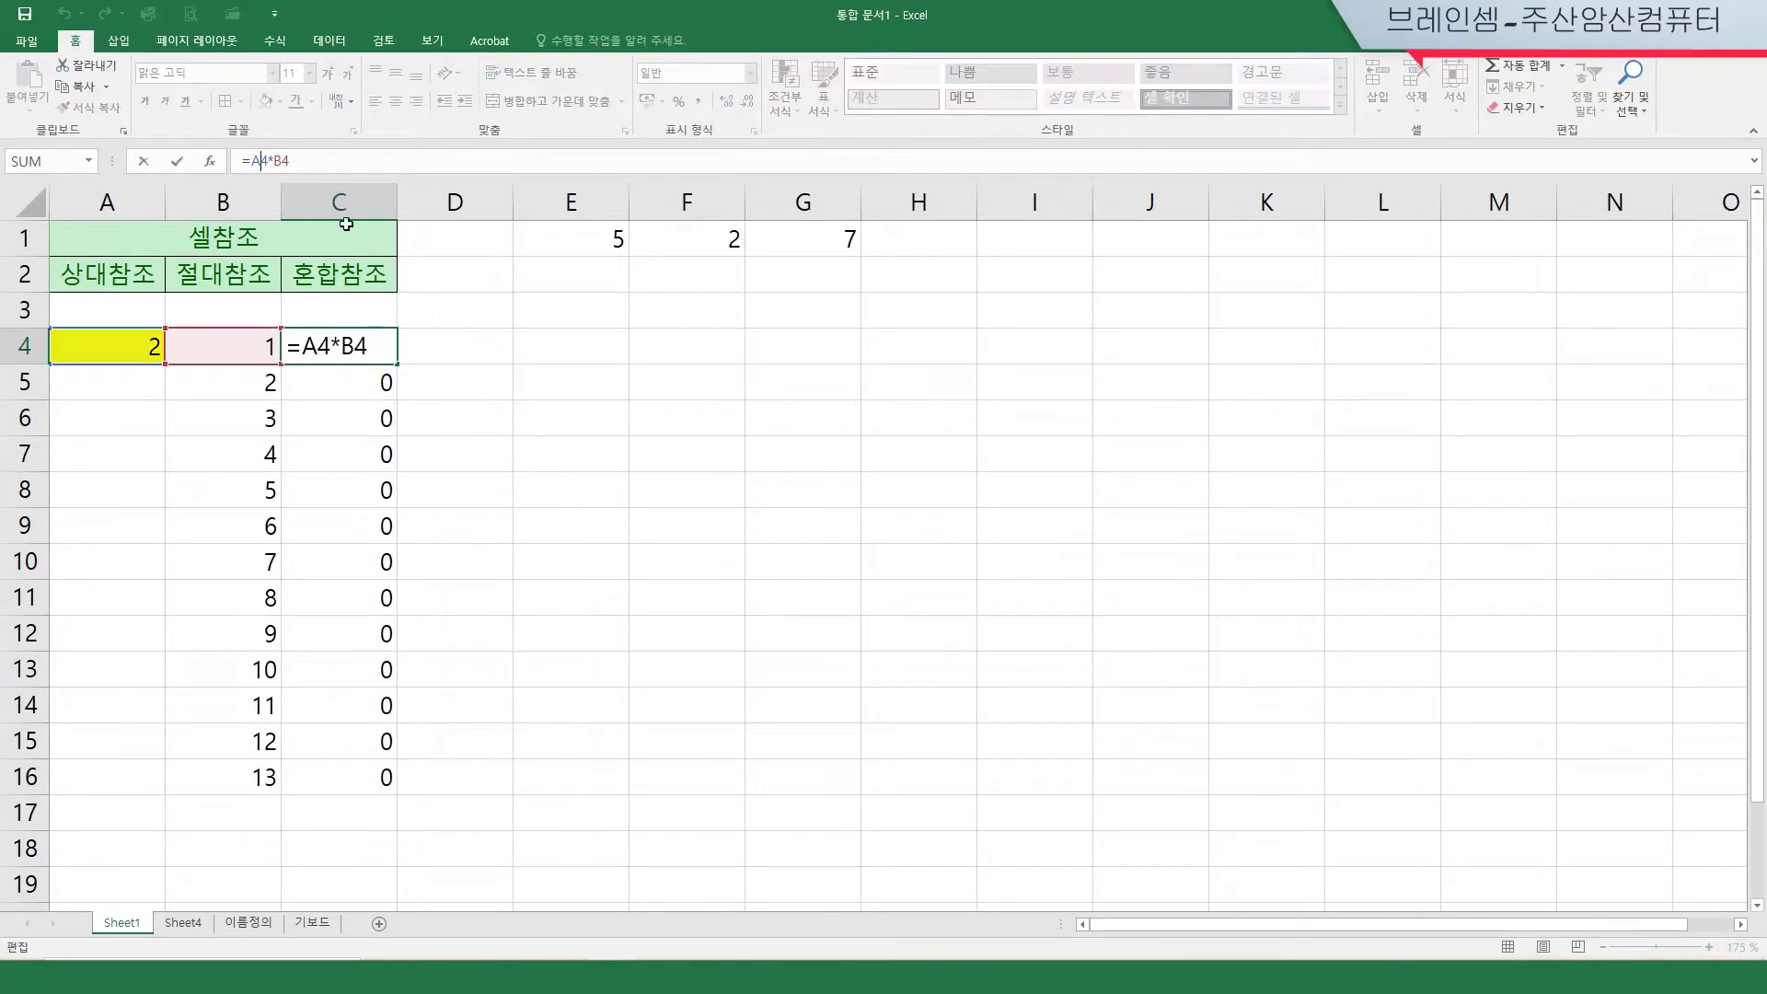
left_click(254, 162)
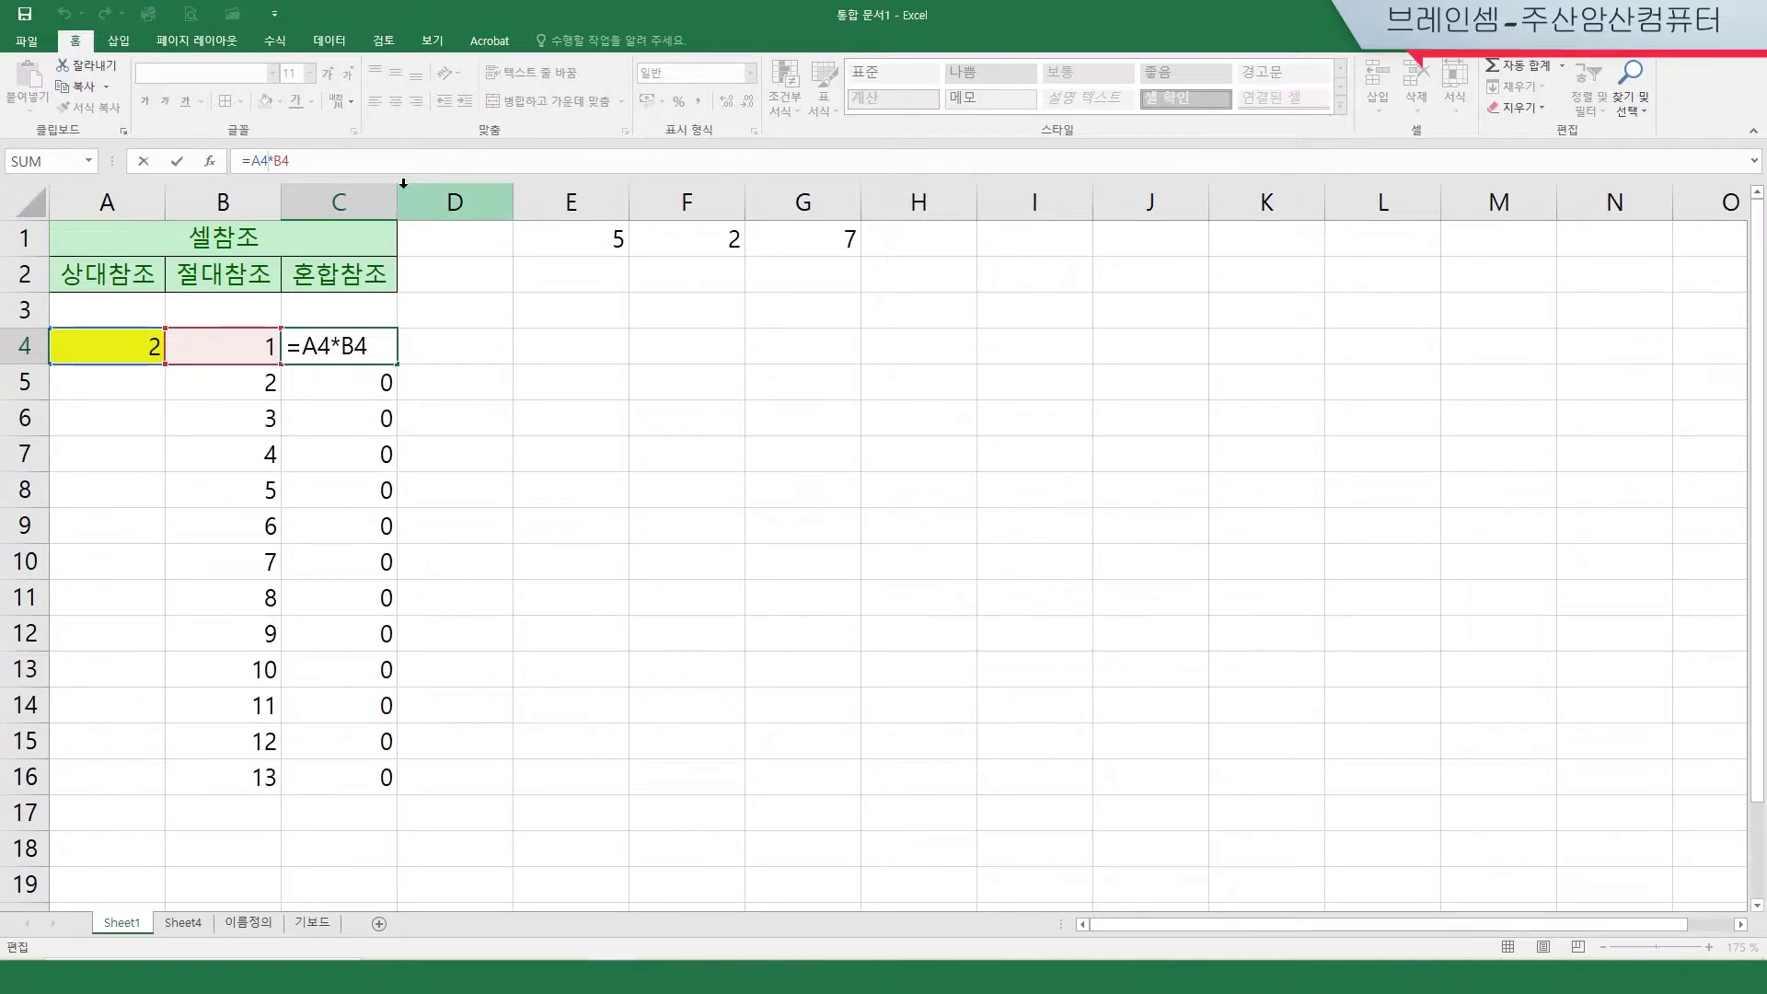
key("F4")
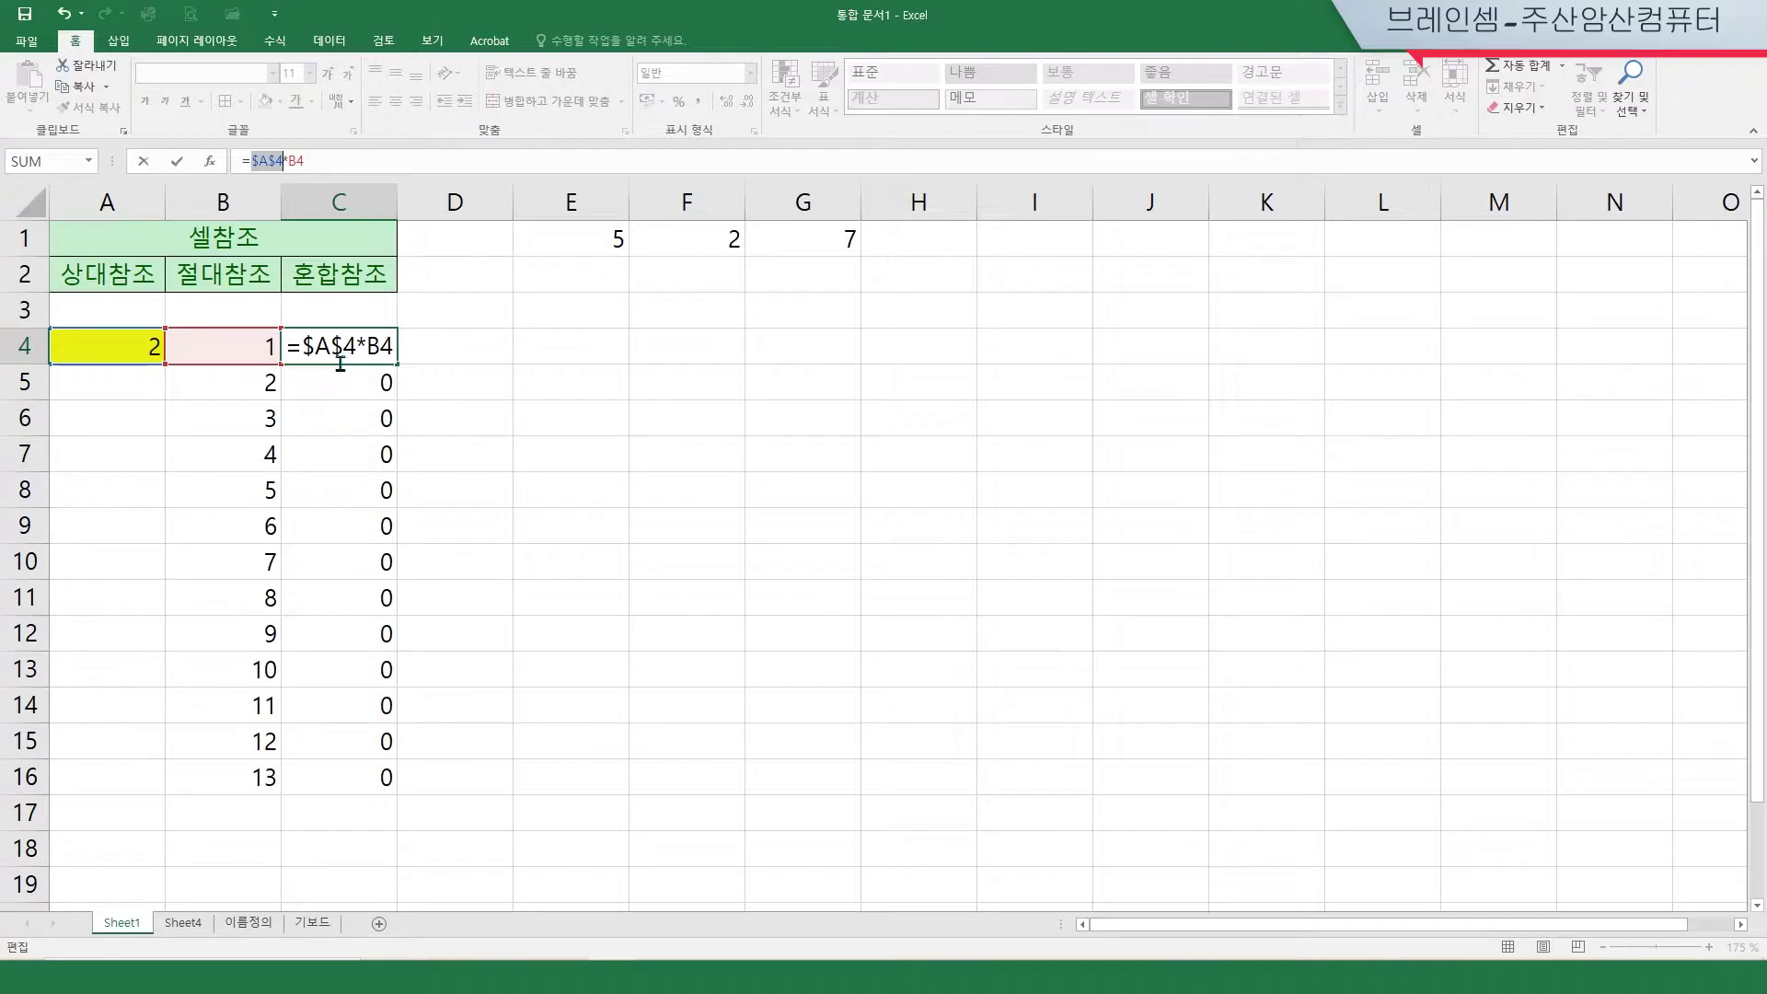
key("Return")
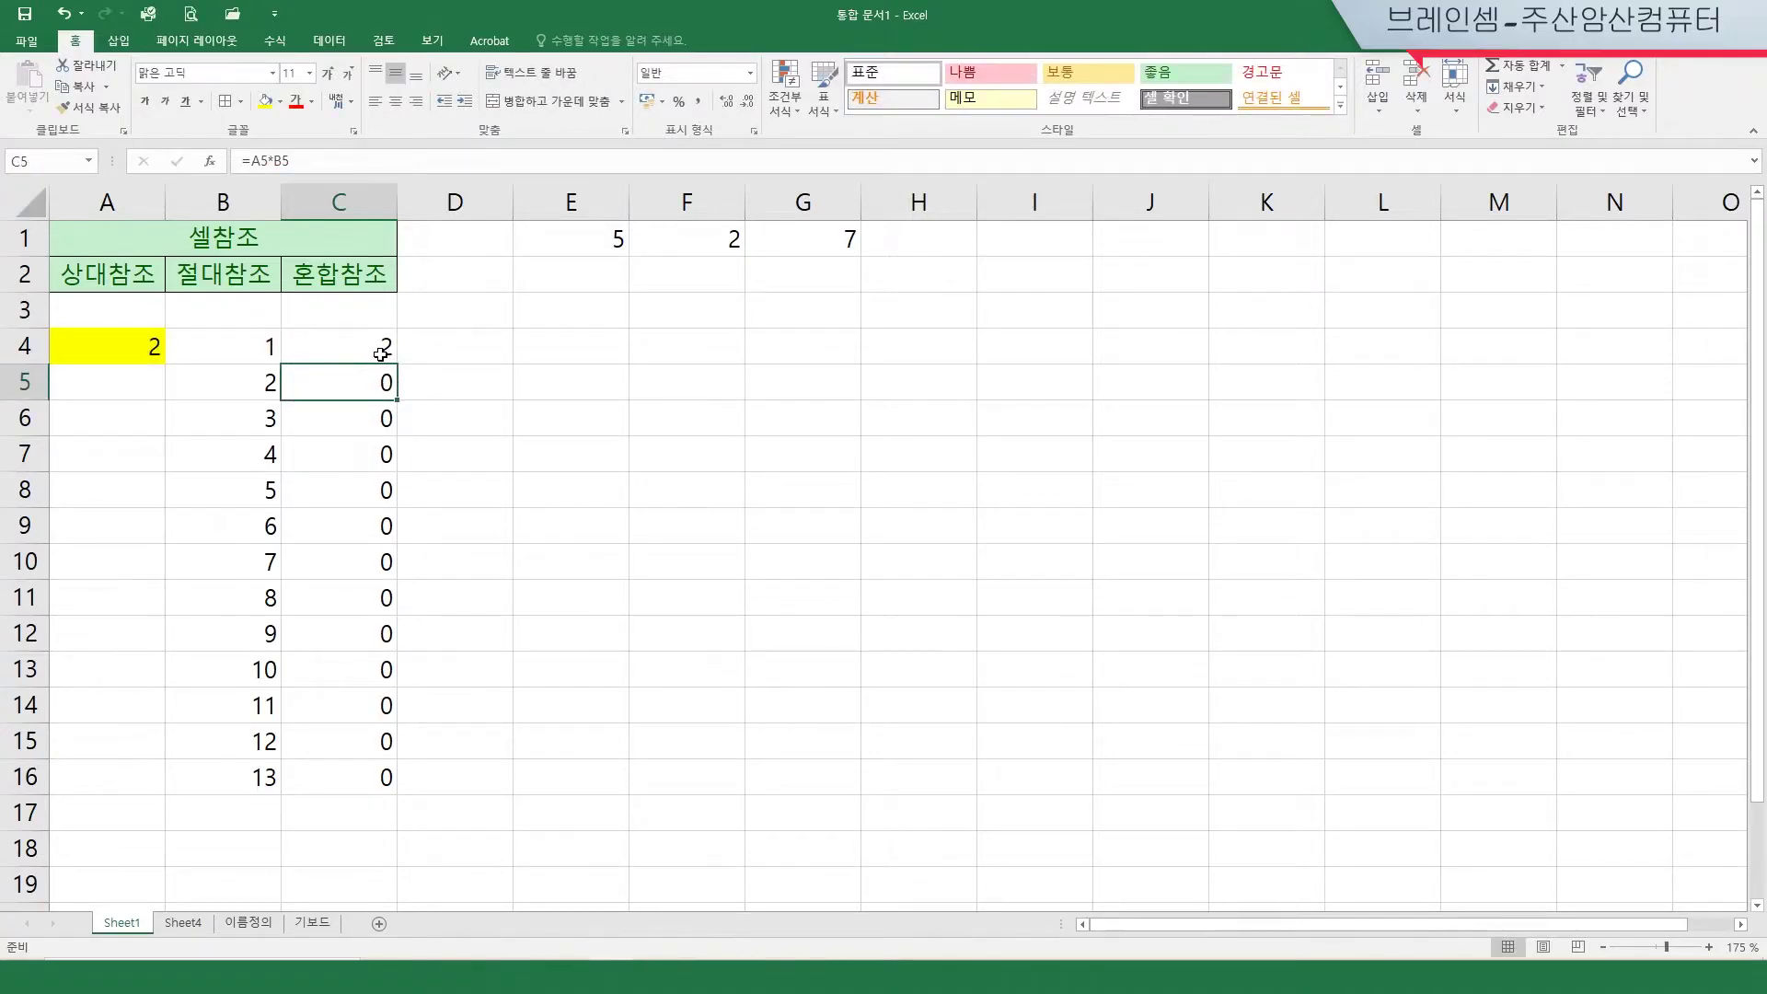
left_click(374, 354)
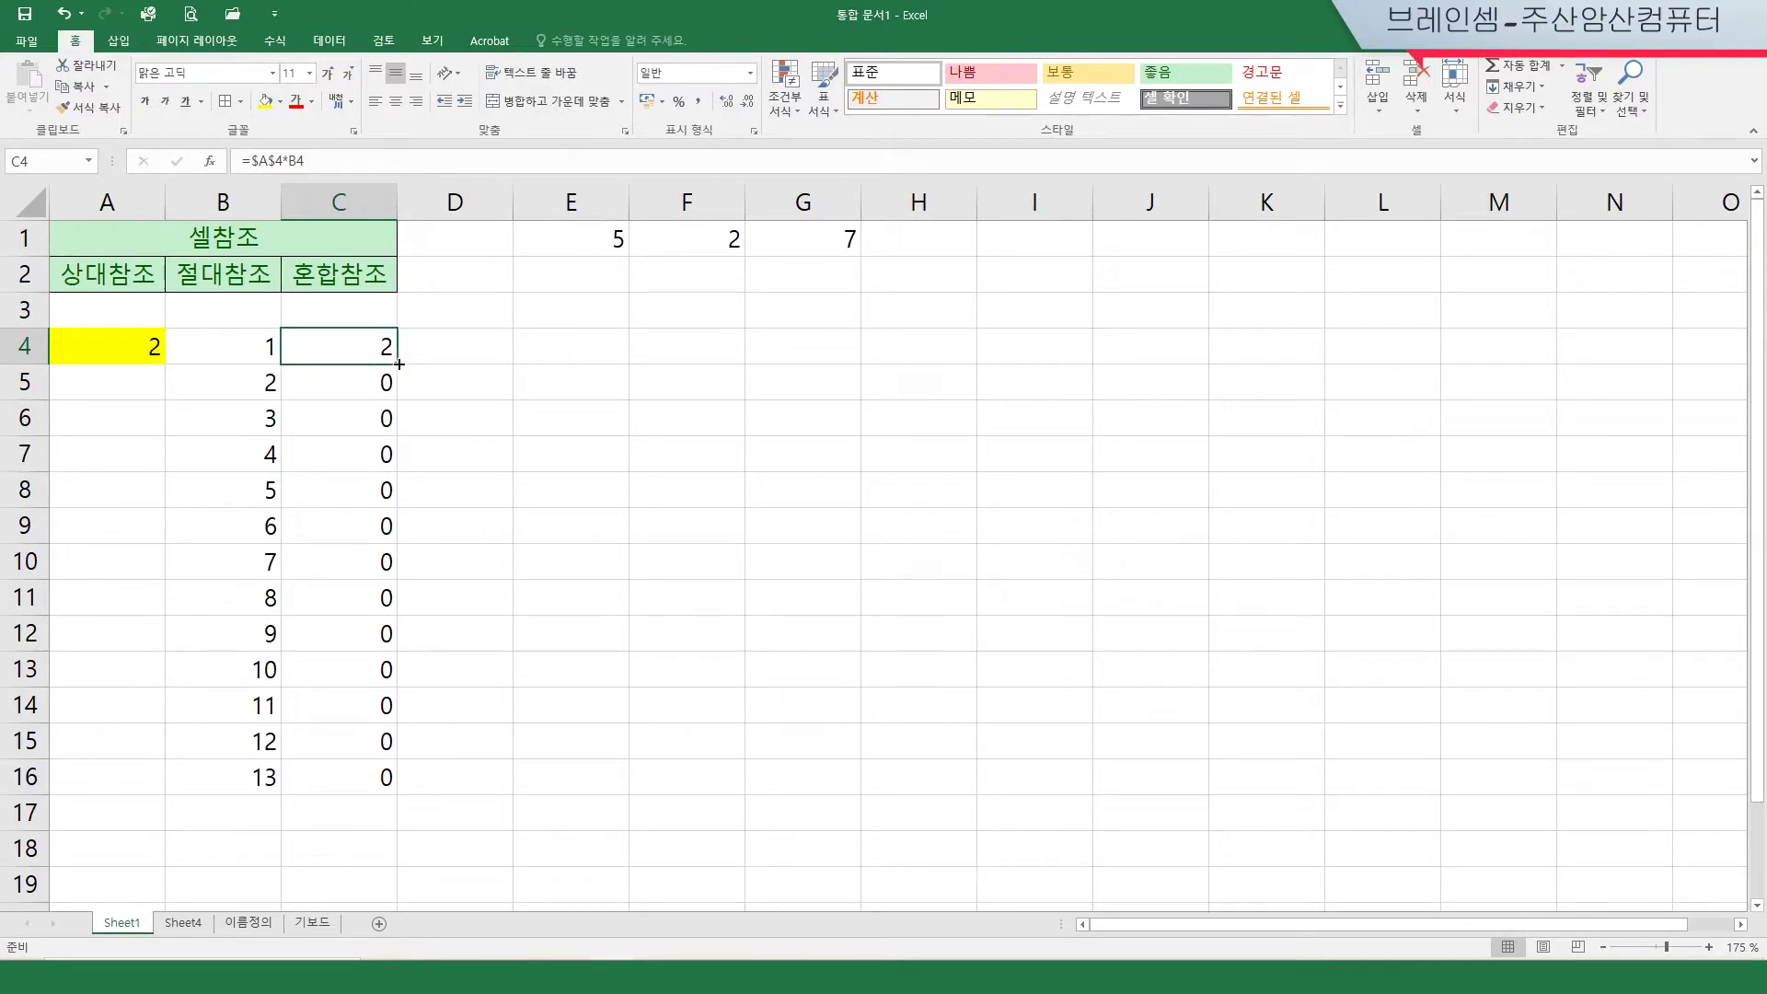
left_click_drag(397, 365, 394, 778)
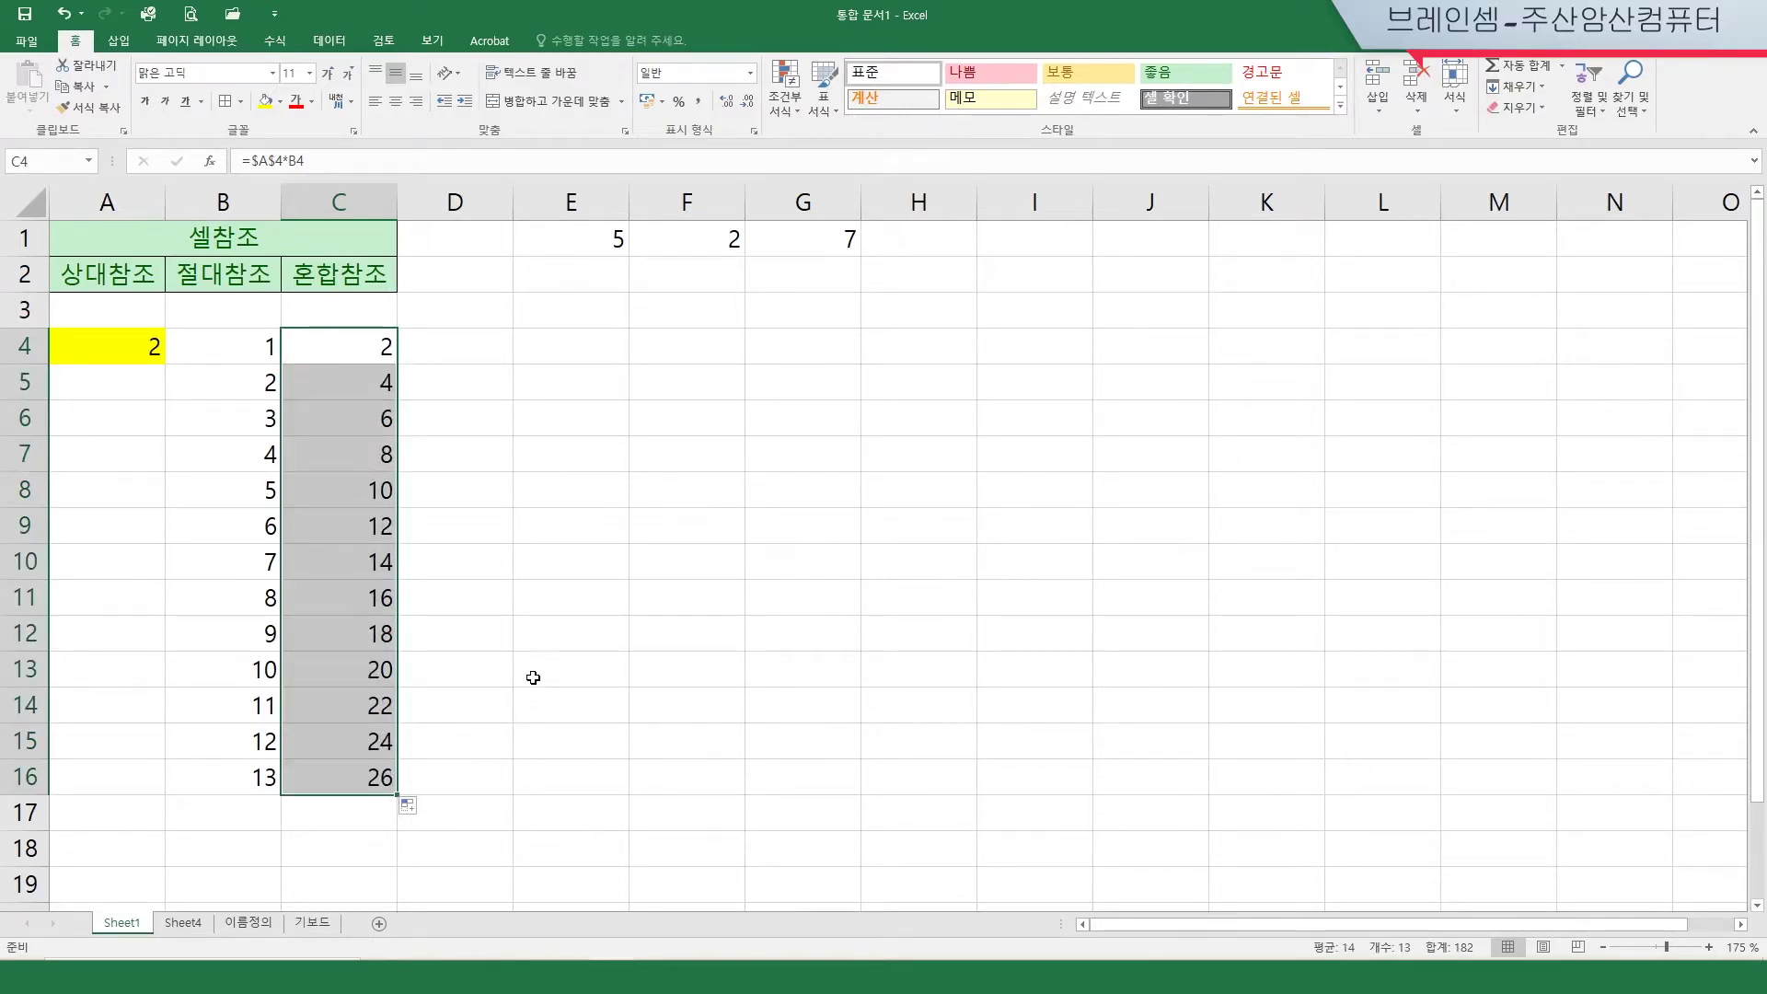
Step: Compare the formulas in C4 and C5 to see how the absolute and relative references behave
left_click(349, 385)
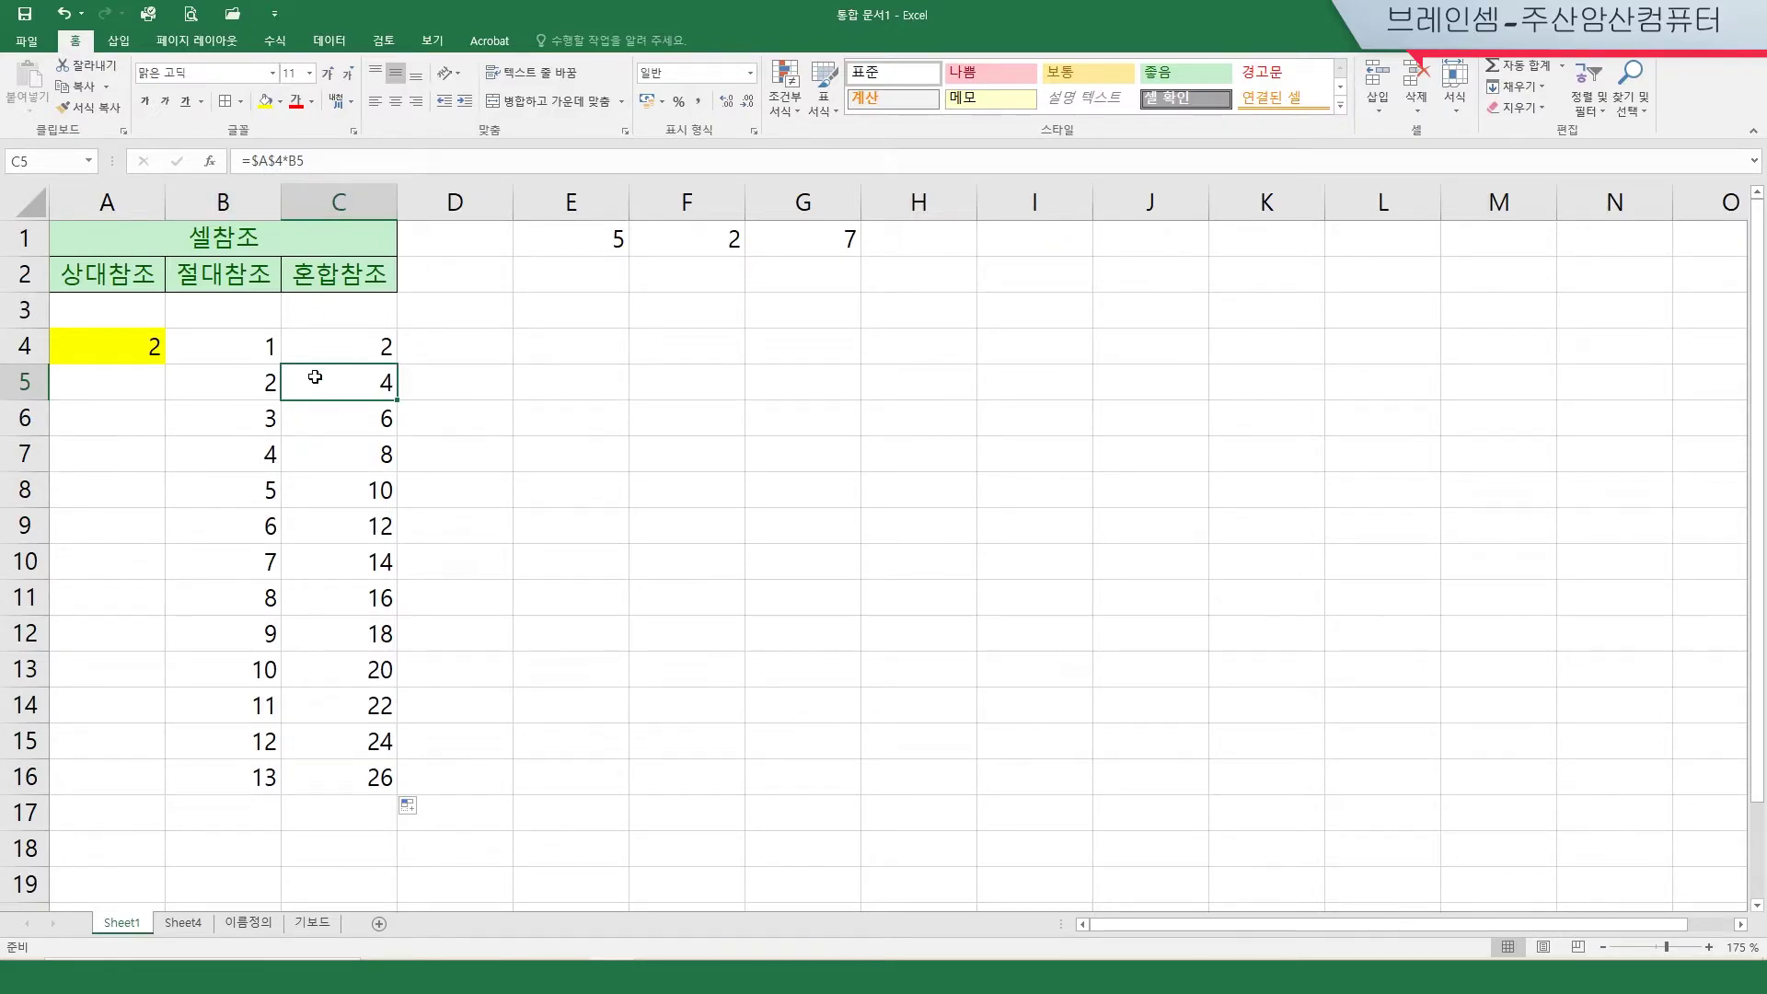
left_click(384, 352)
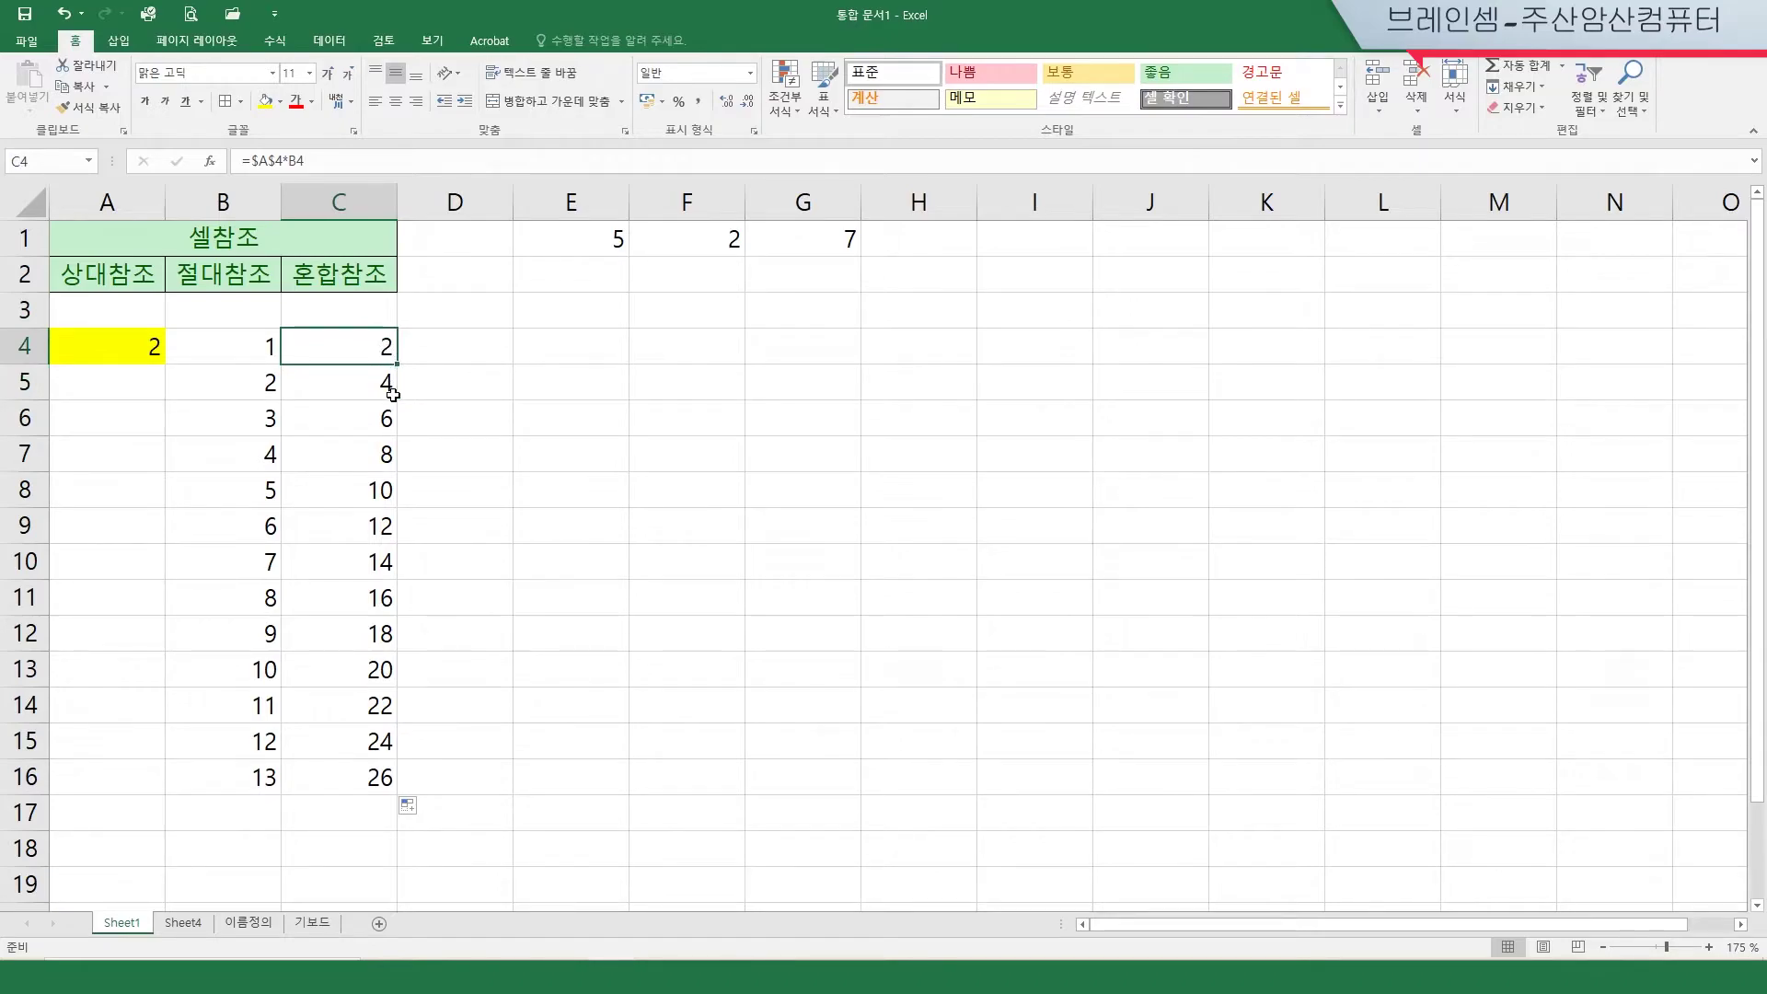
left_click(384, 385)
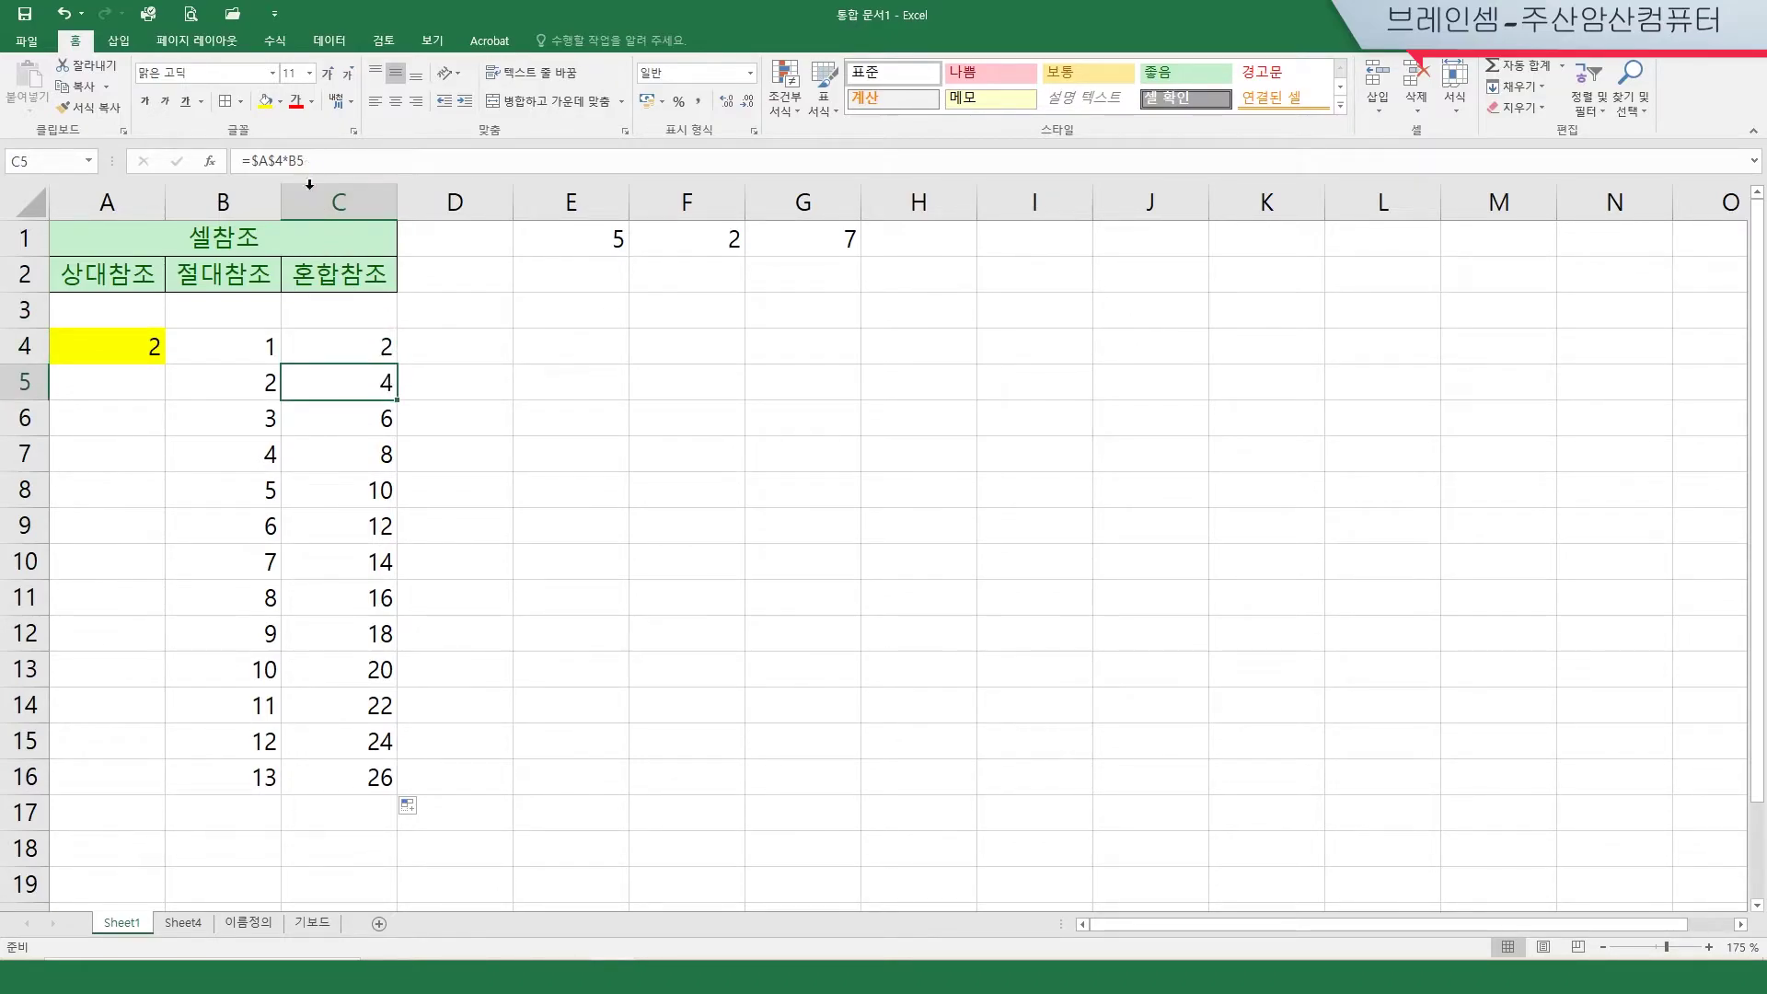
left_click(359, 347)
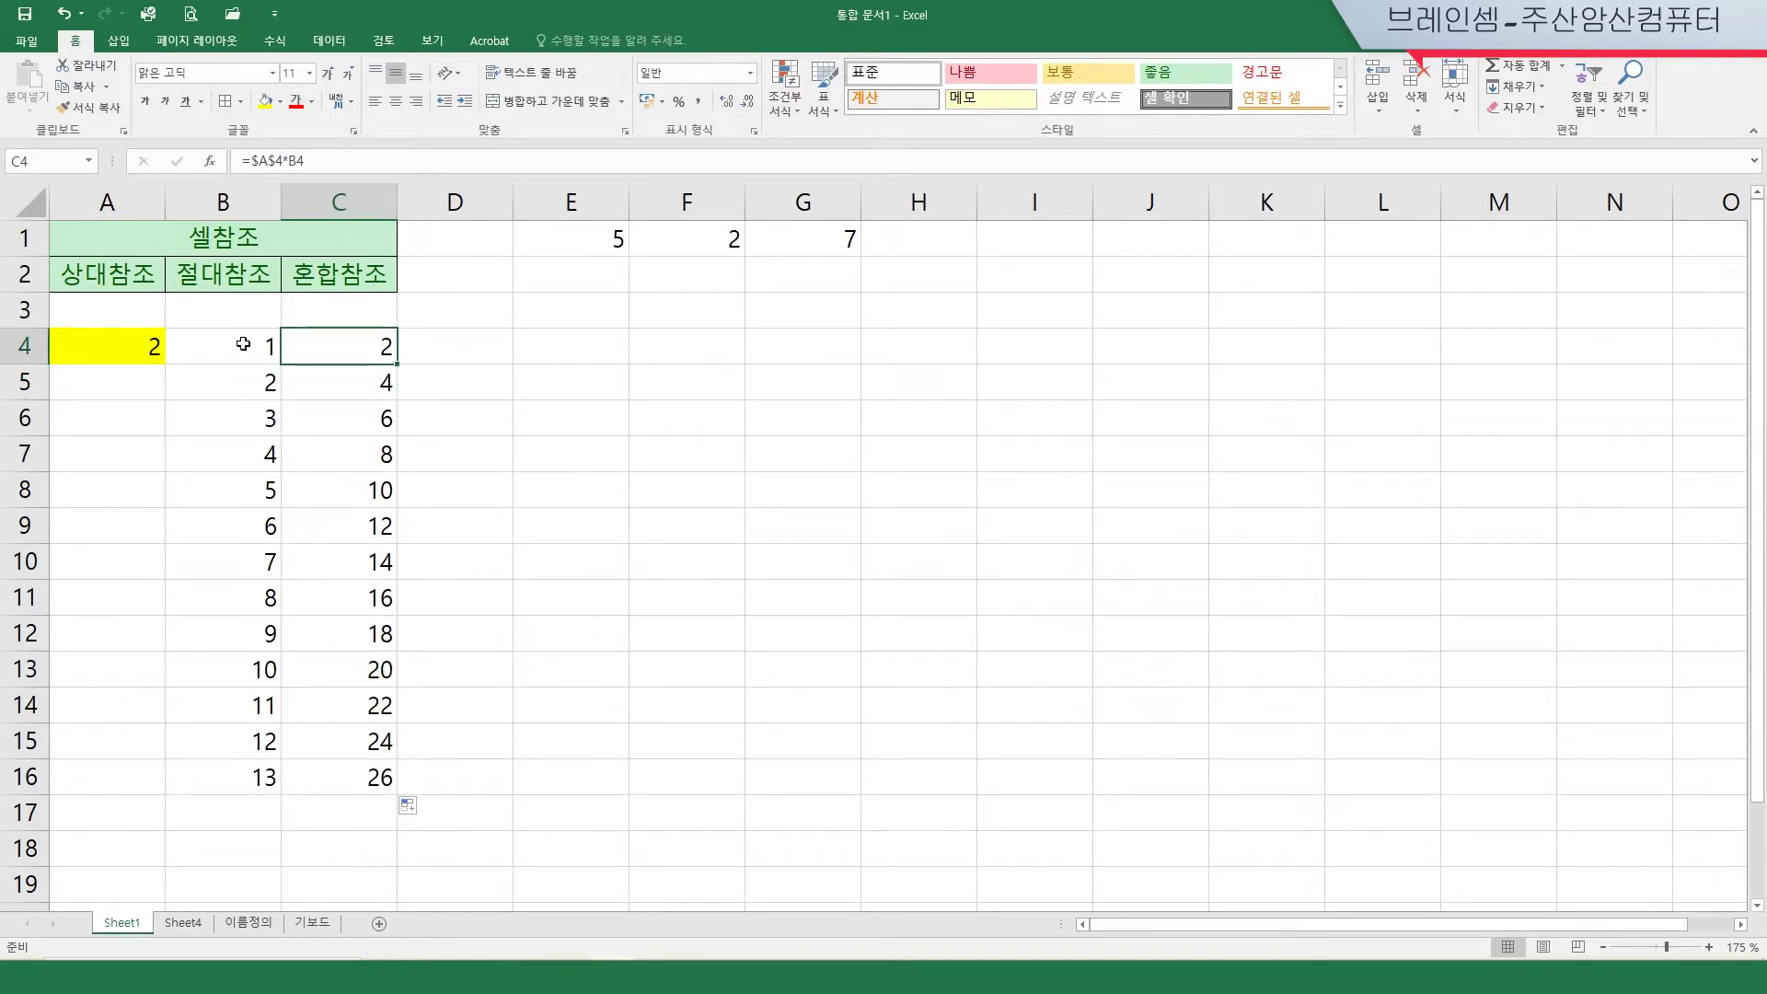
left_click(372, 383)
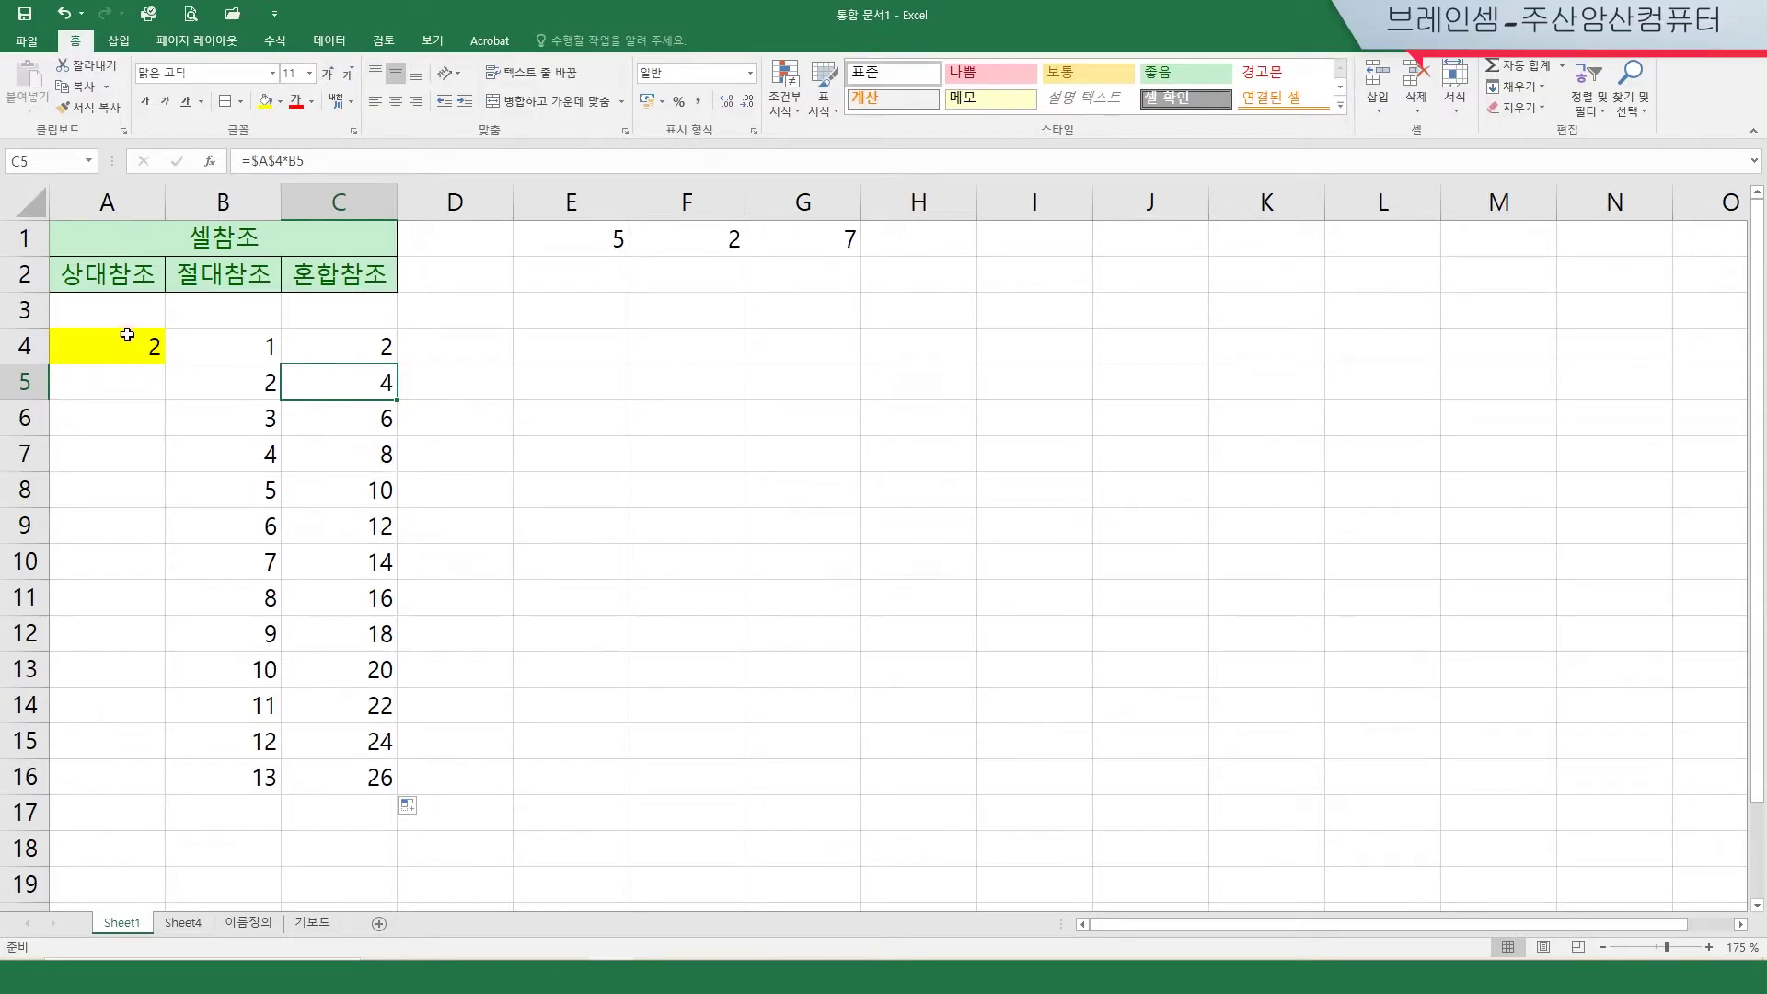
Step: Fill C4's formula down to C16 again and examine the references in the formulas of C5 to C9
left_click(346, 341)
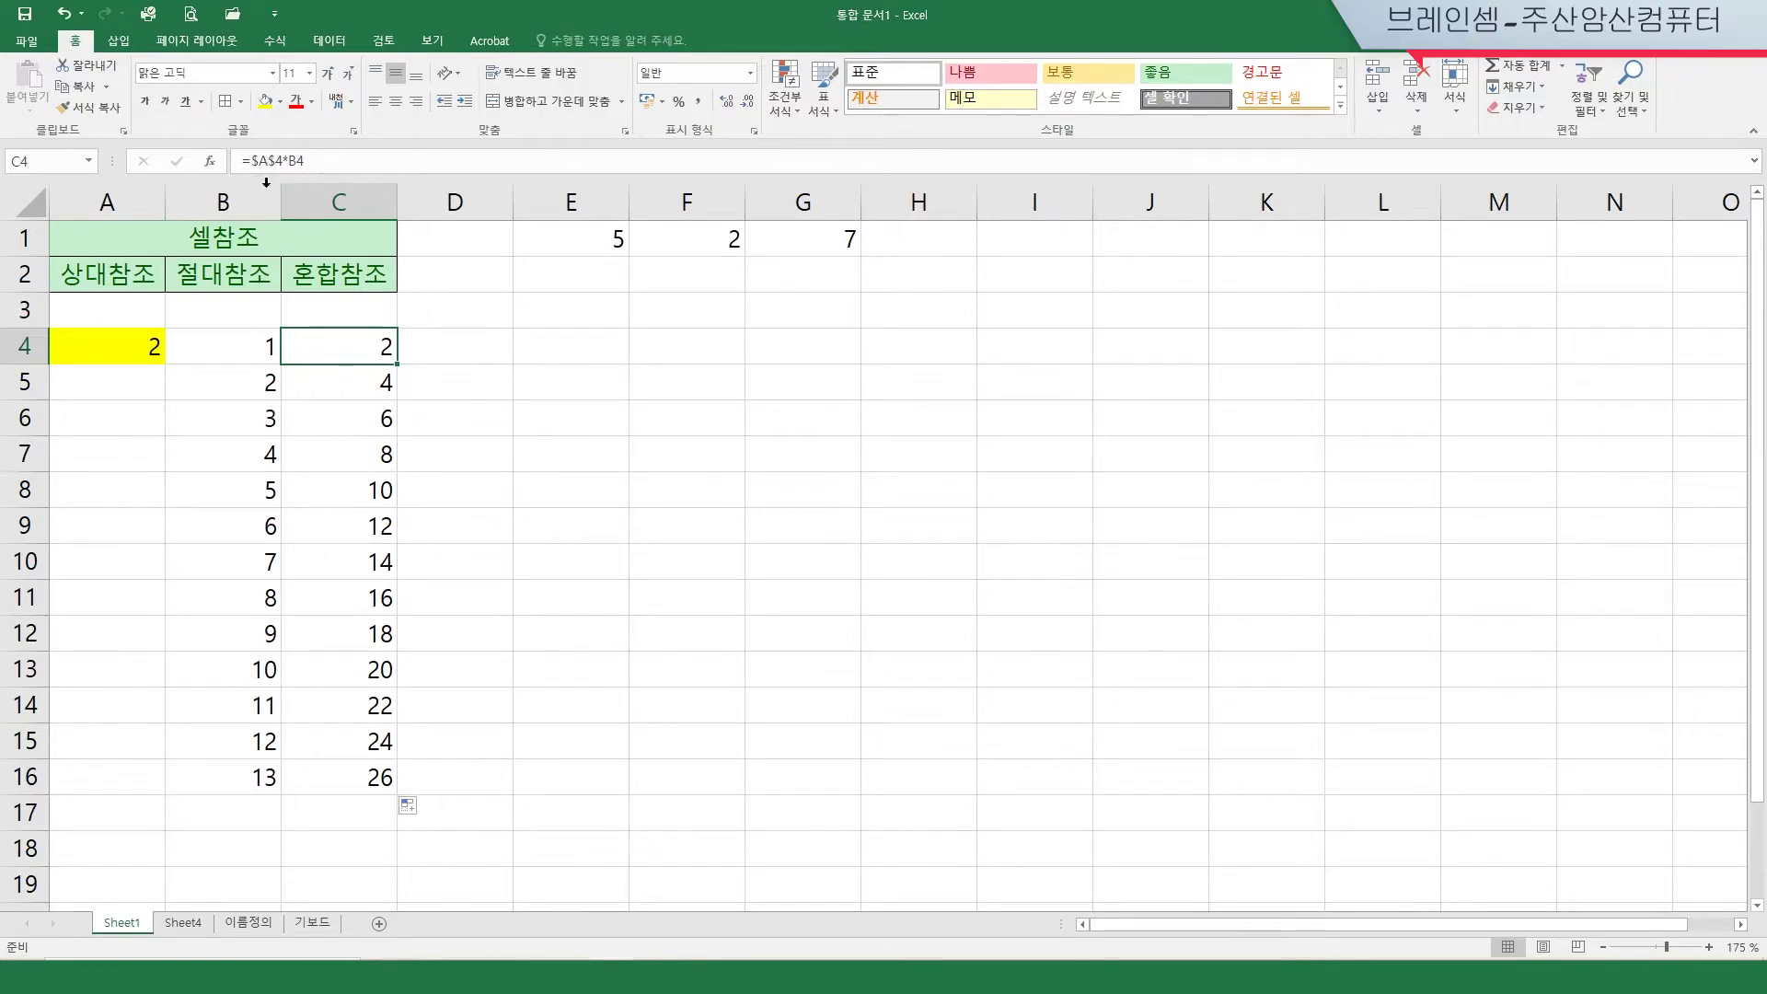
left_click_drag(397, 363, 402, 792)
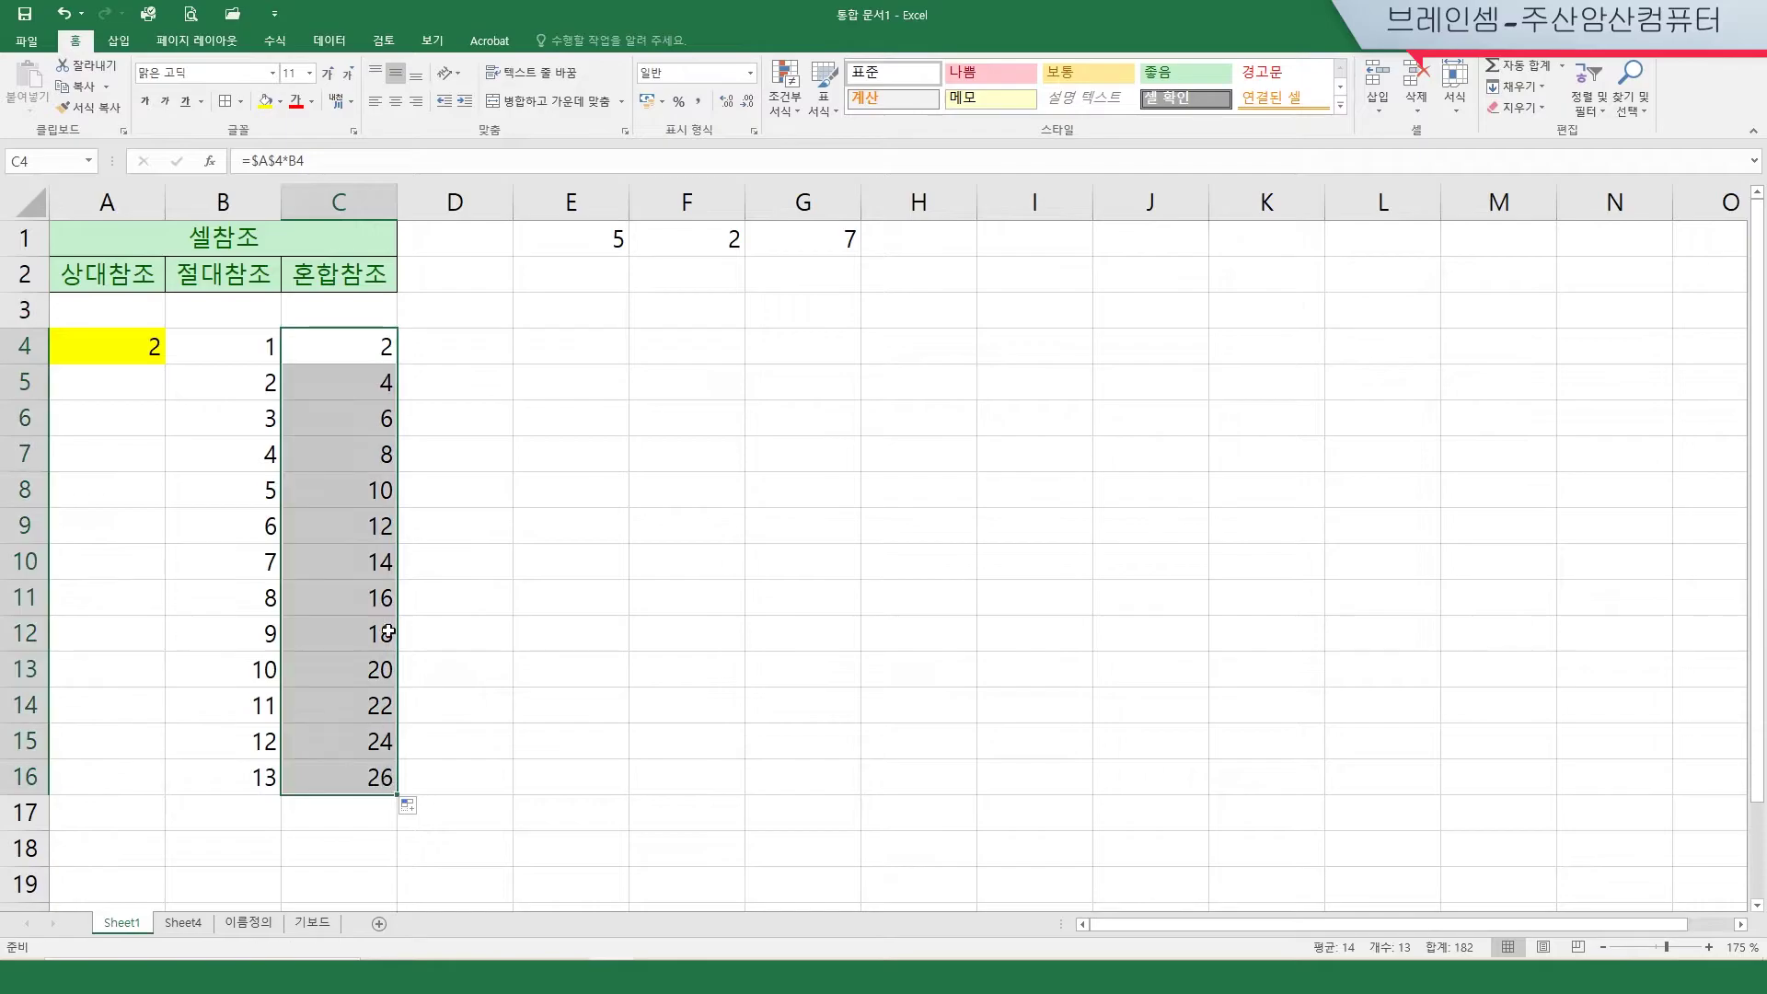
left_click(373, 381)
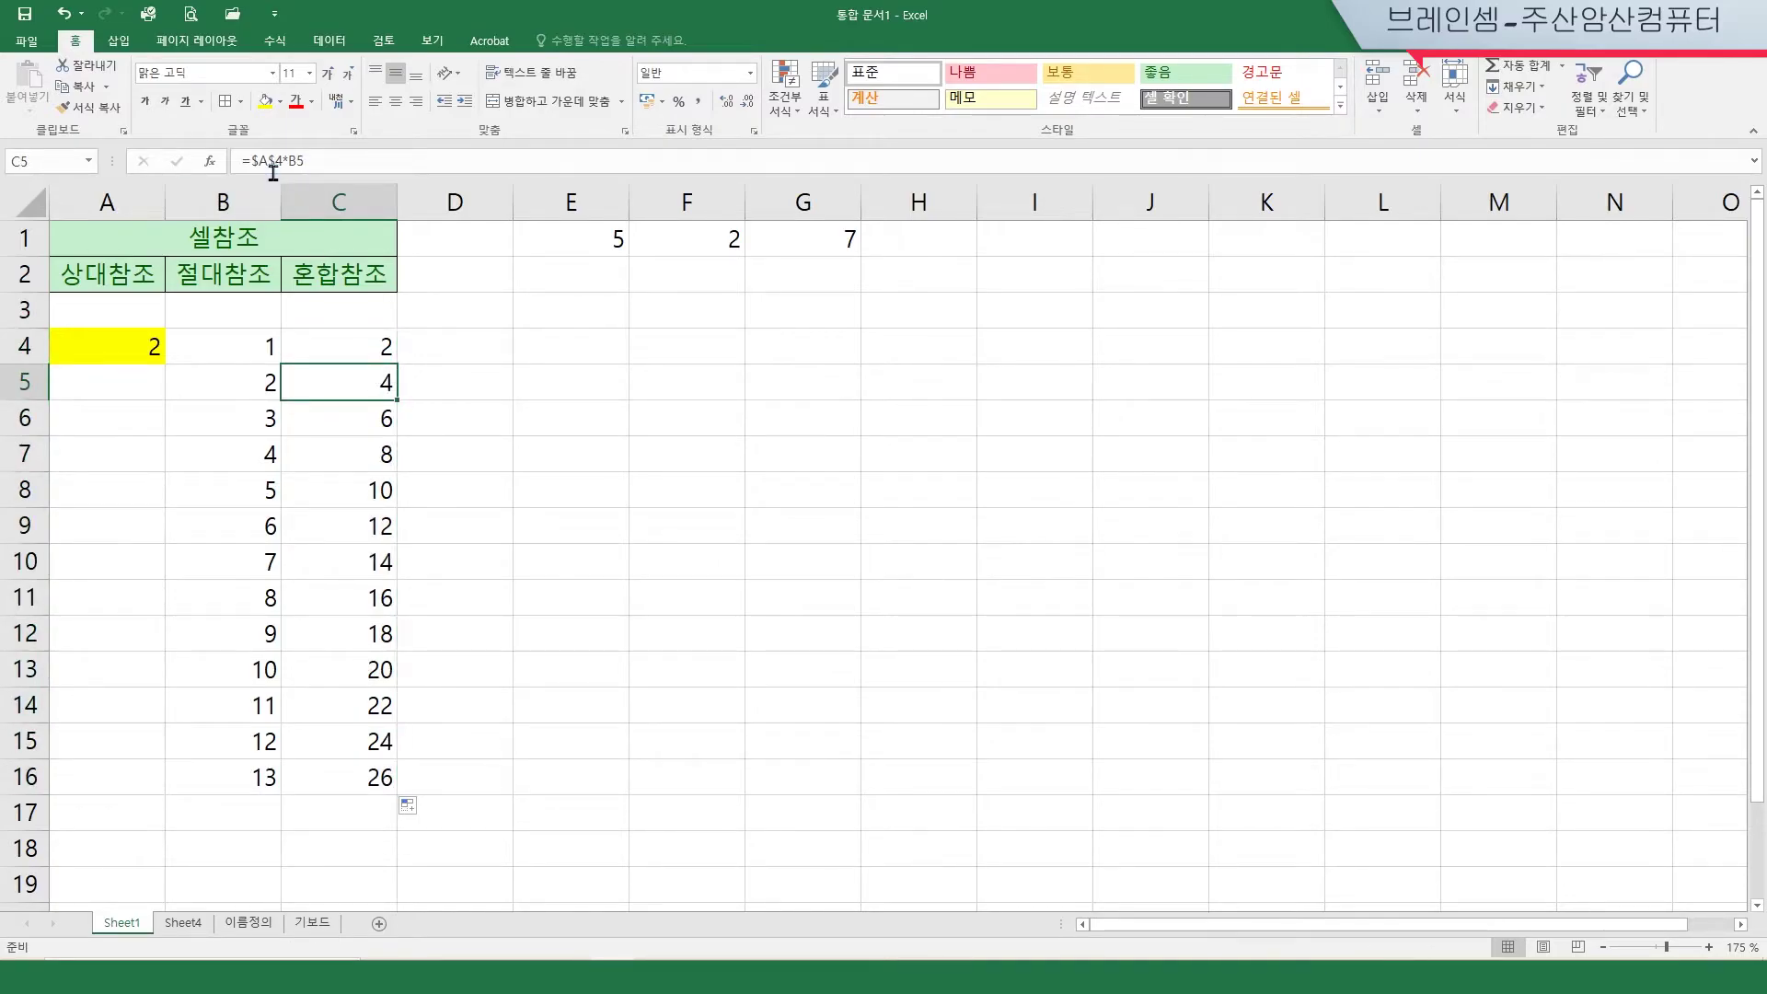
left_click(349, 426)
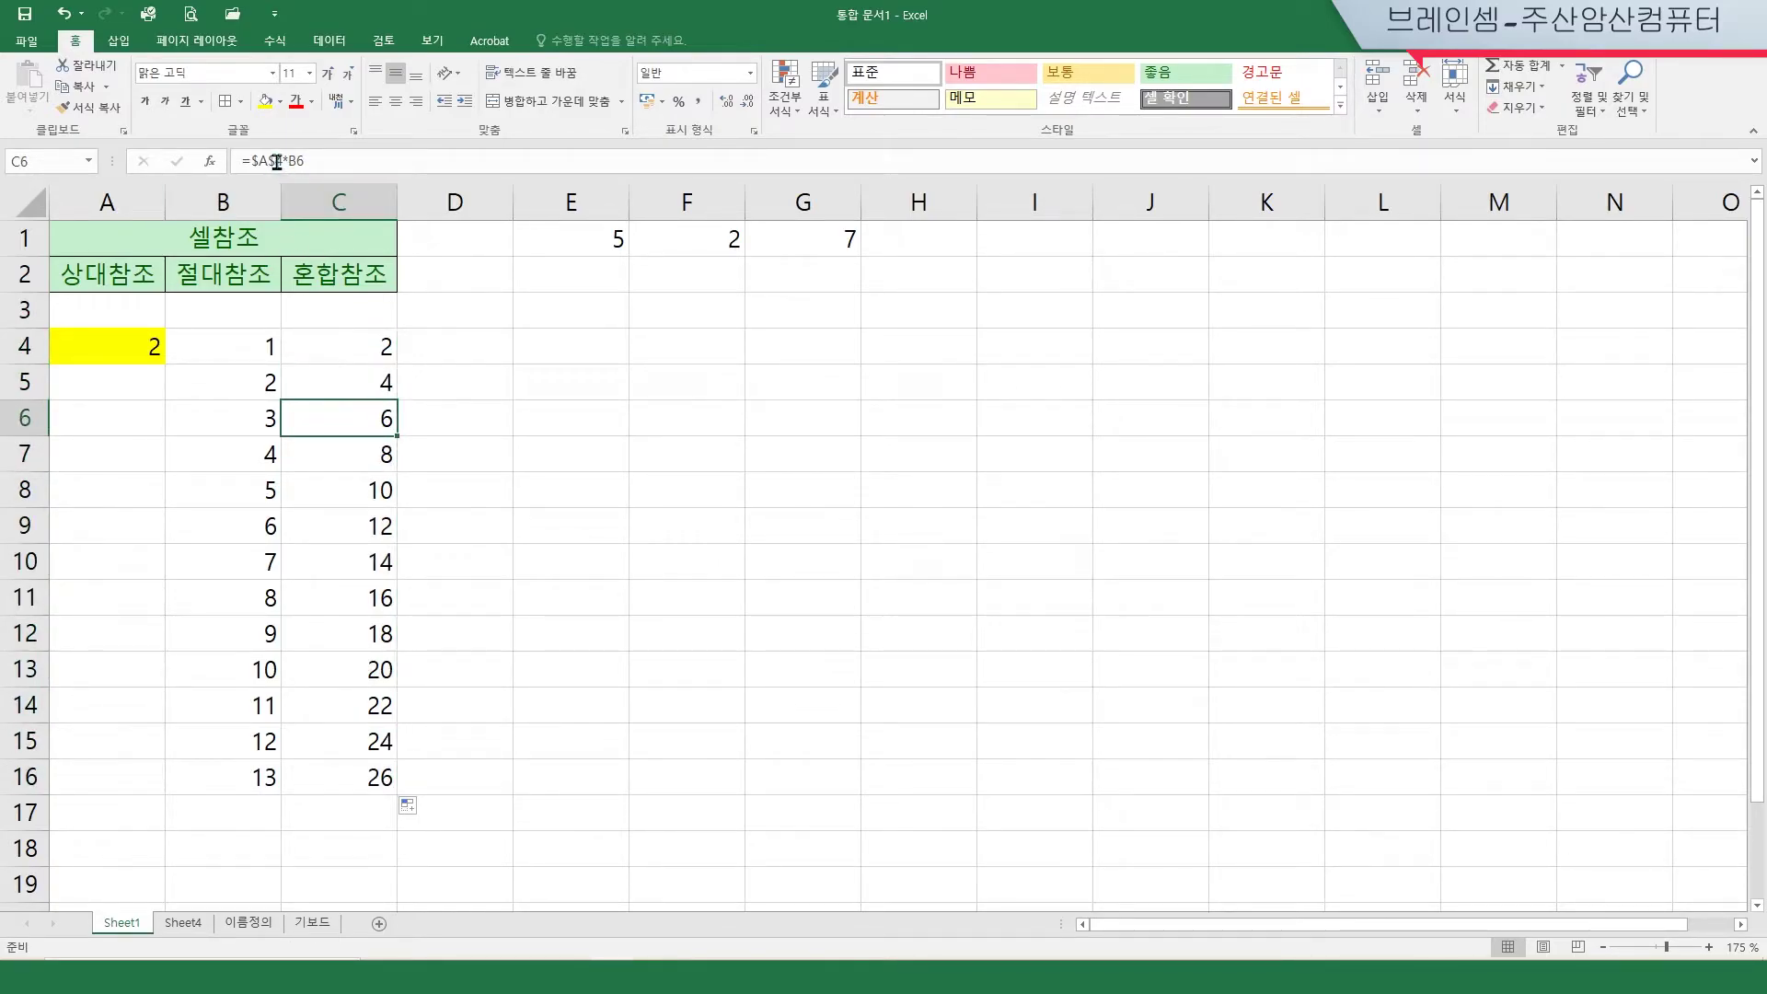
left_click(315, 464)
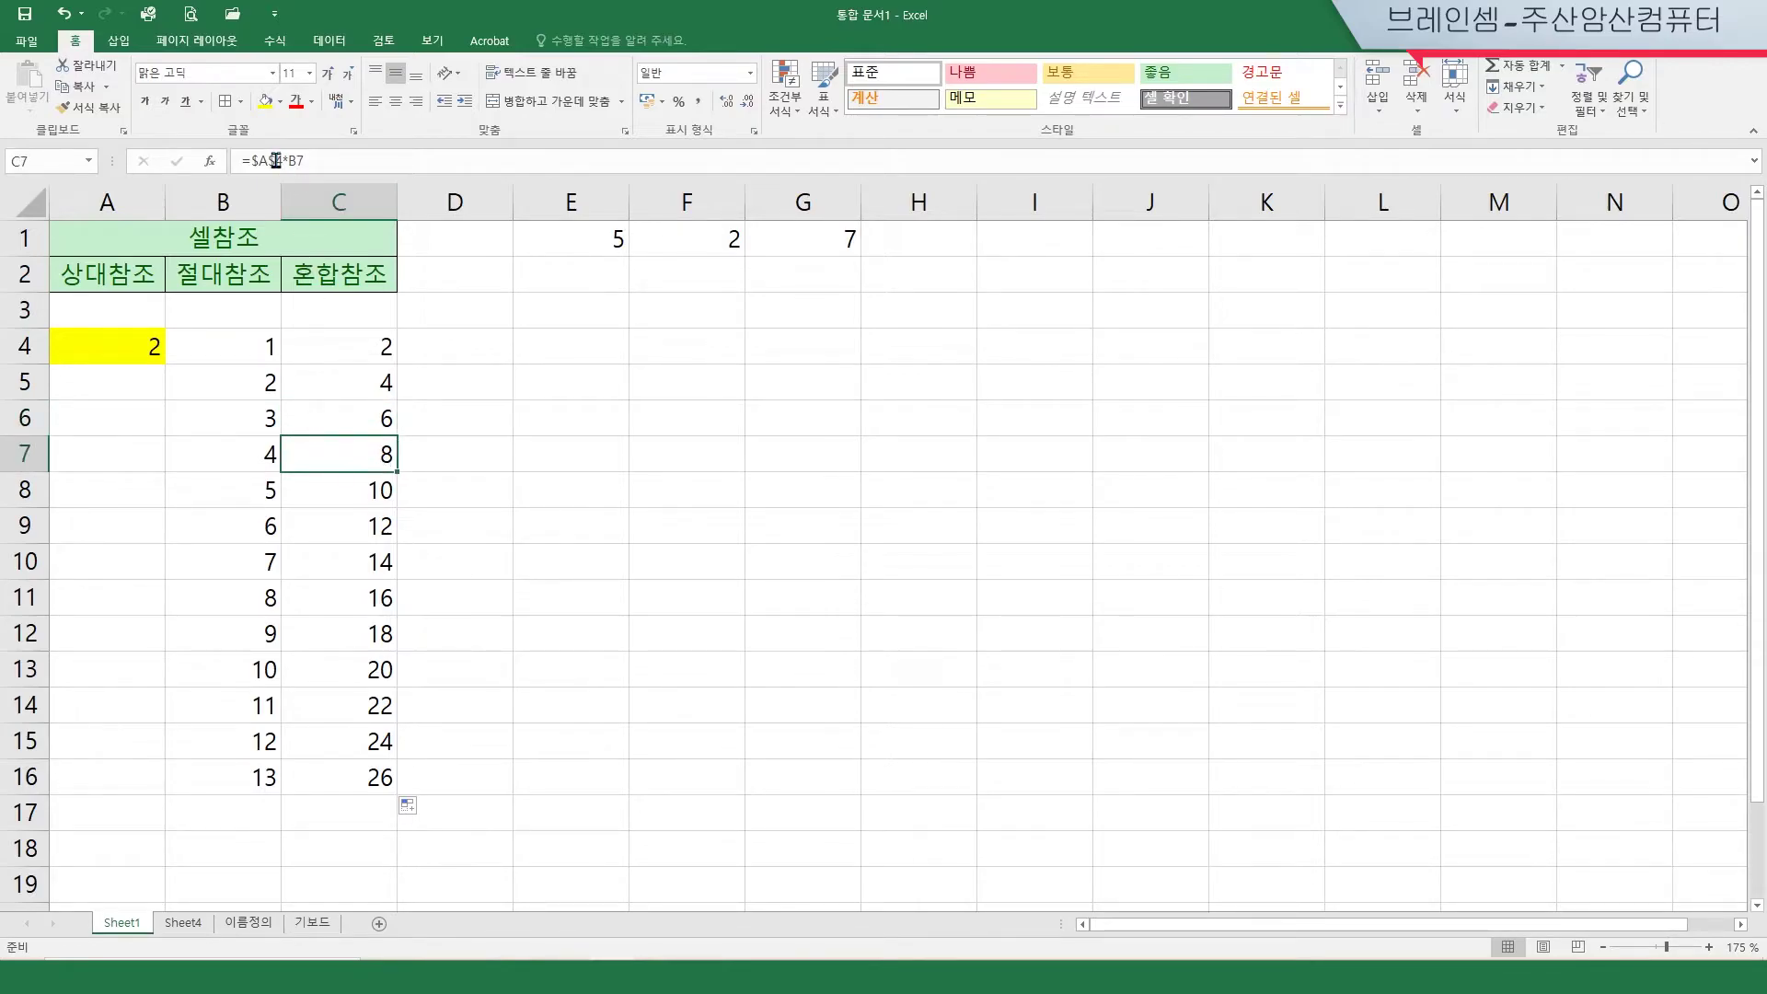
left_click(341, 496)
left_click(339, 520)
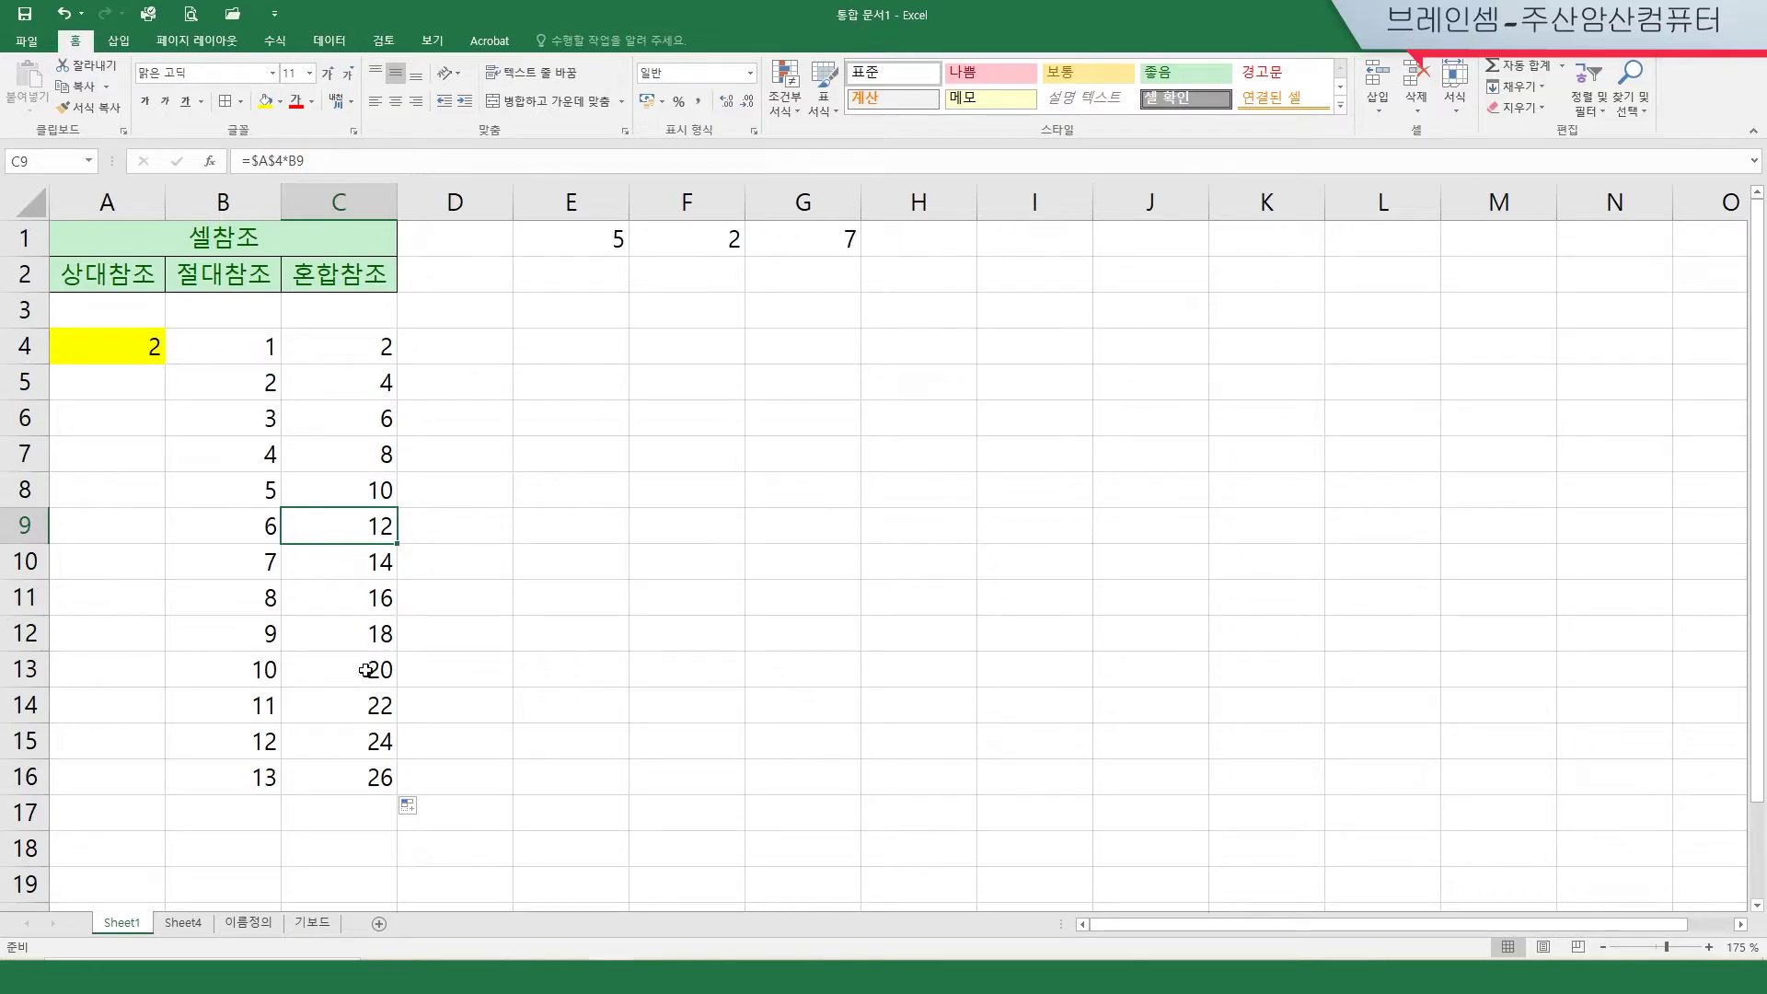
Step: Inspect the relative B4 reference inside C4's formula and leave the formula as it is
left_click(371, 347)
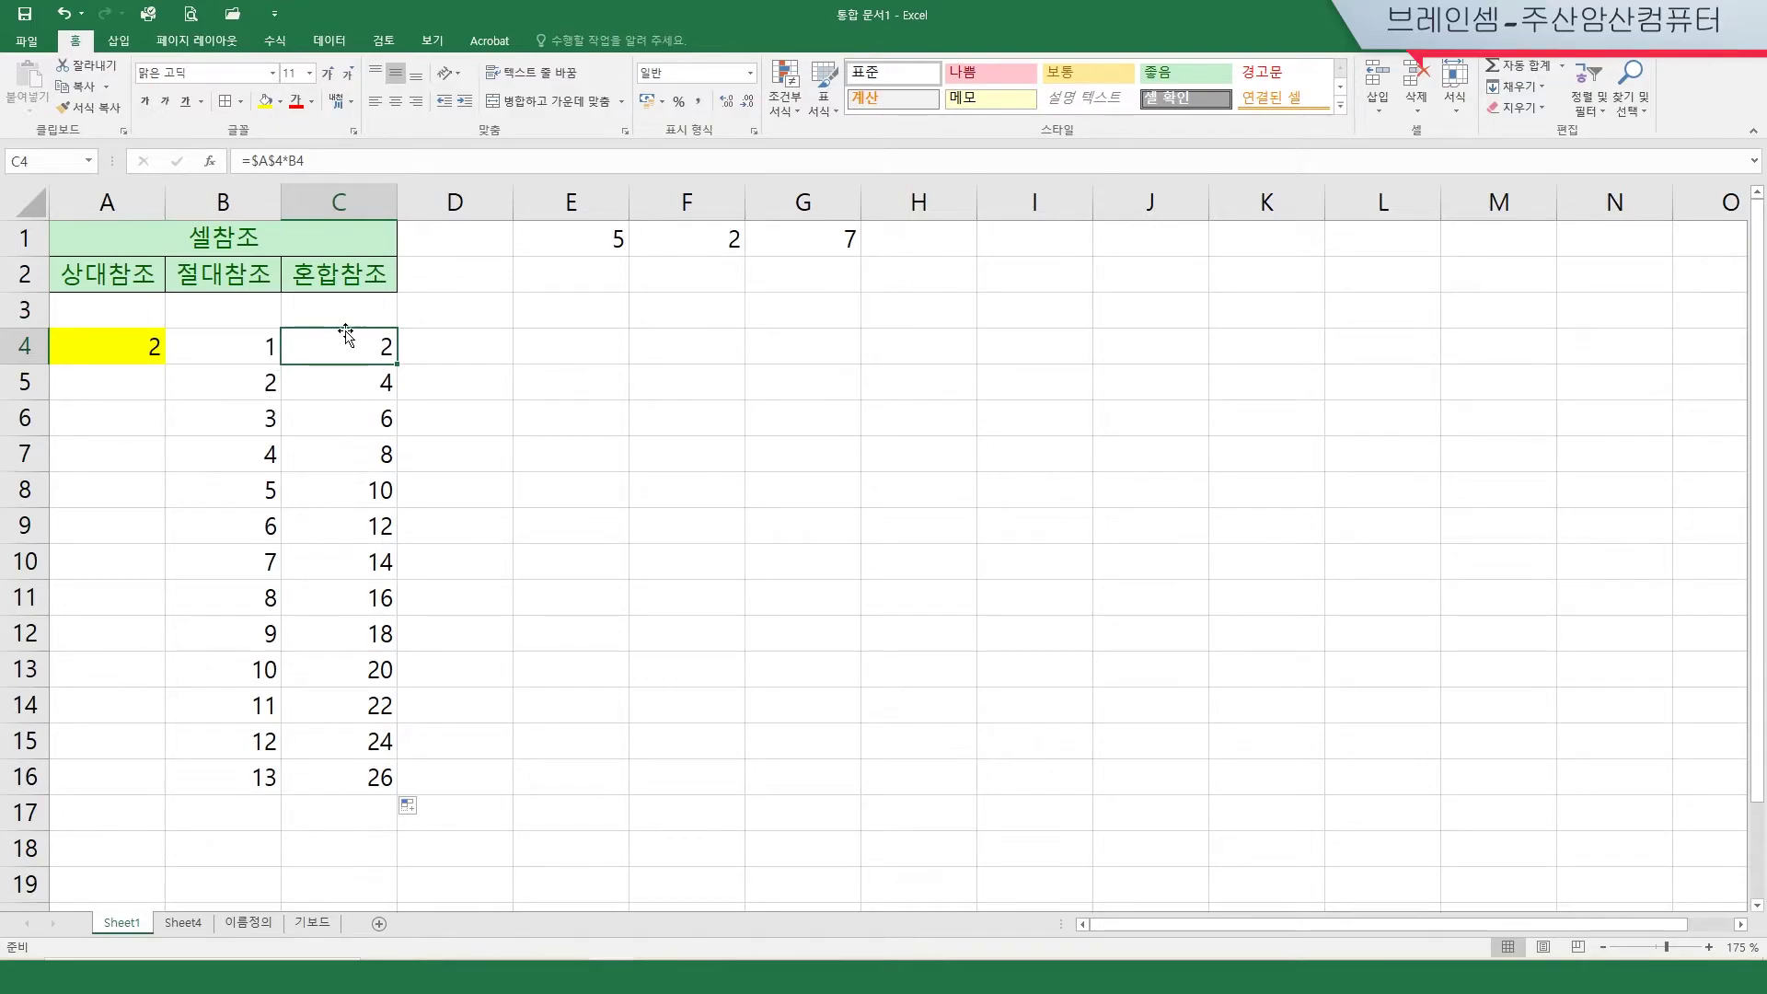
left_click(290, 161)
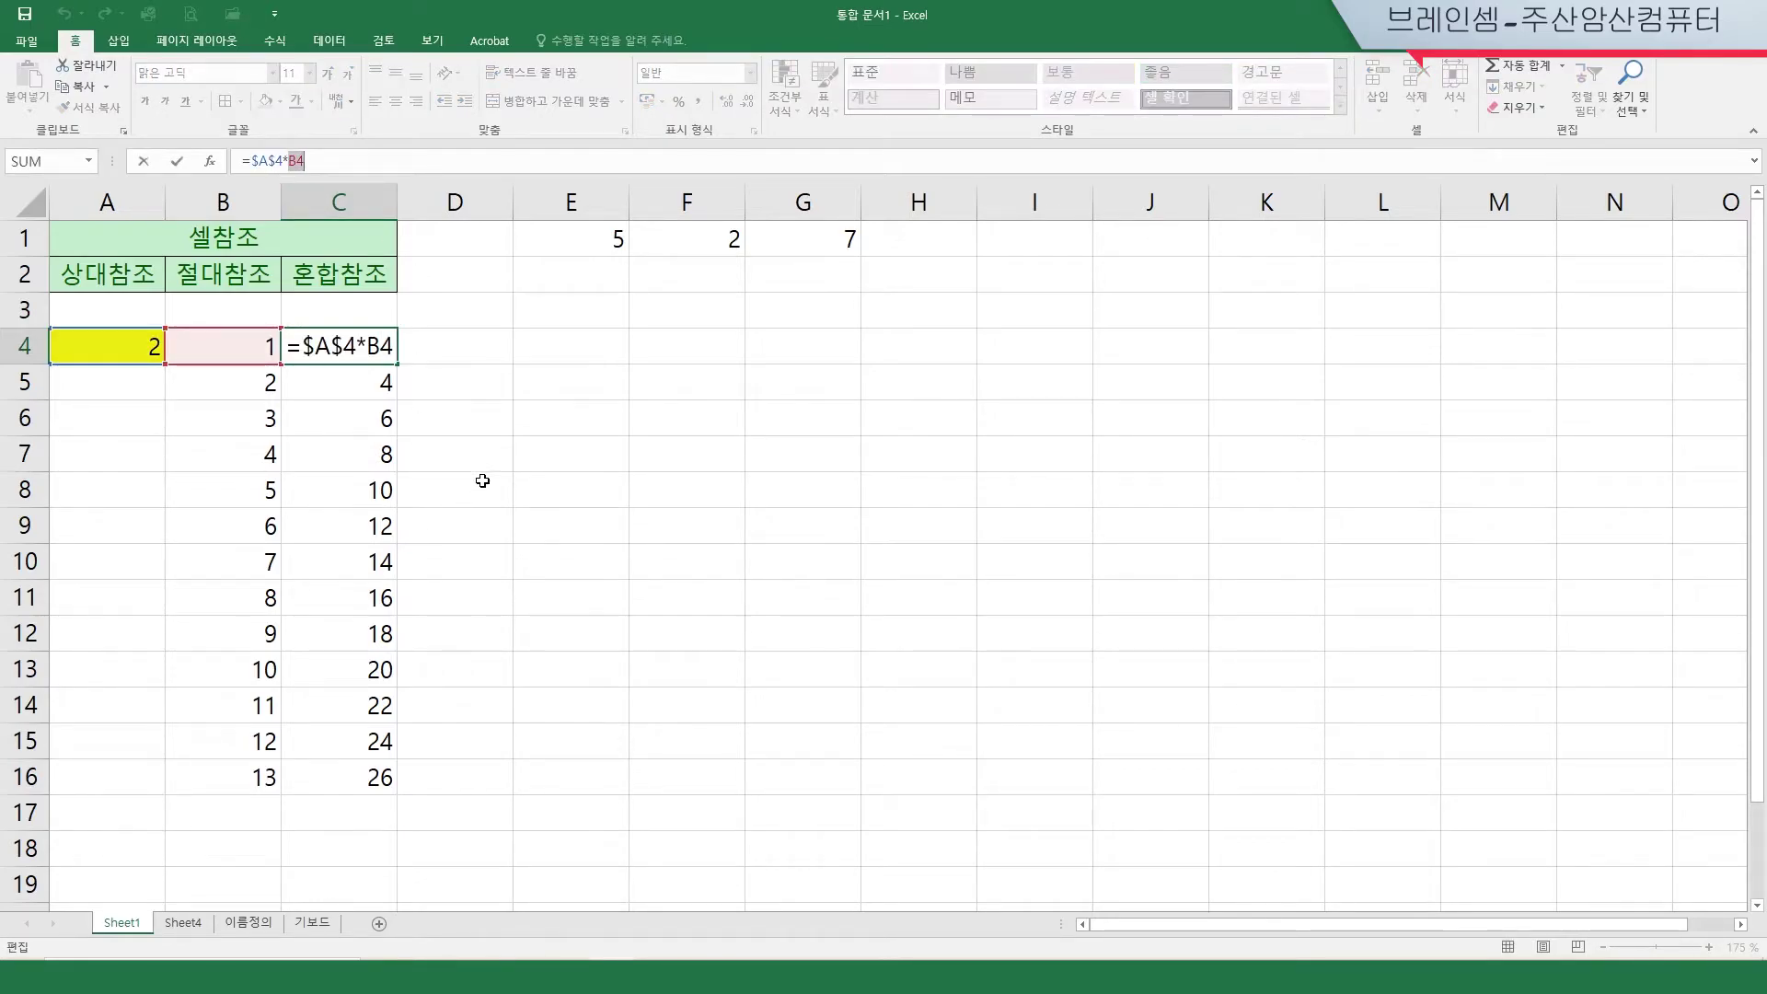
key("Escape")
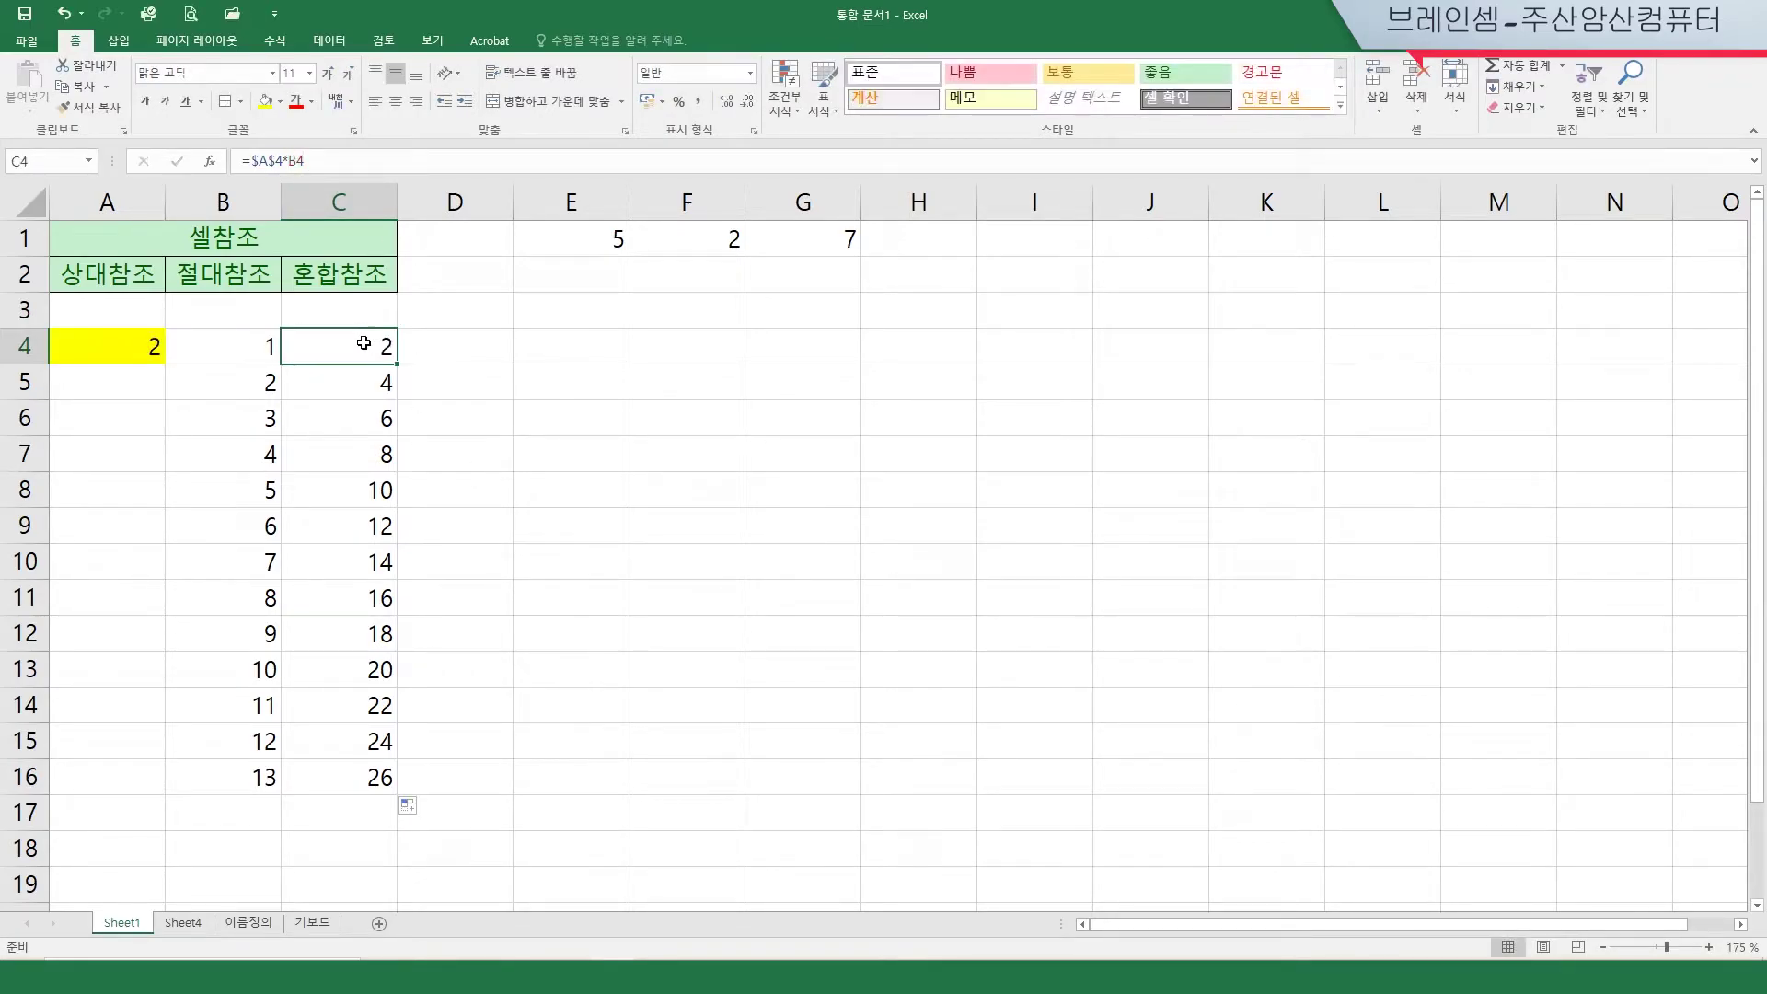
Step: Change C4's formula to the row-locked mixed reference =A$4*B4 and fill it down to C16
left_click(266, 161)
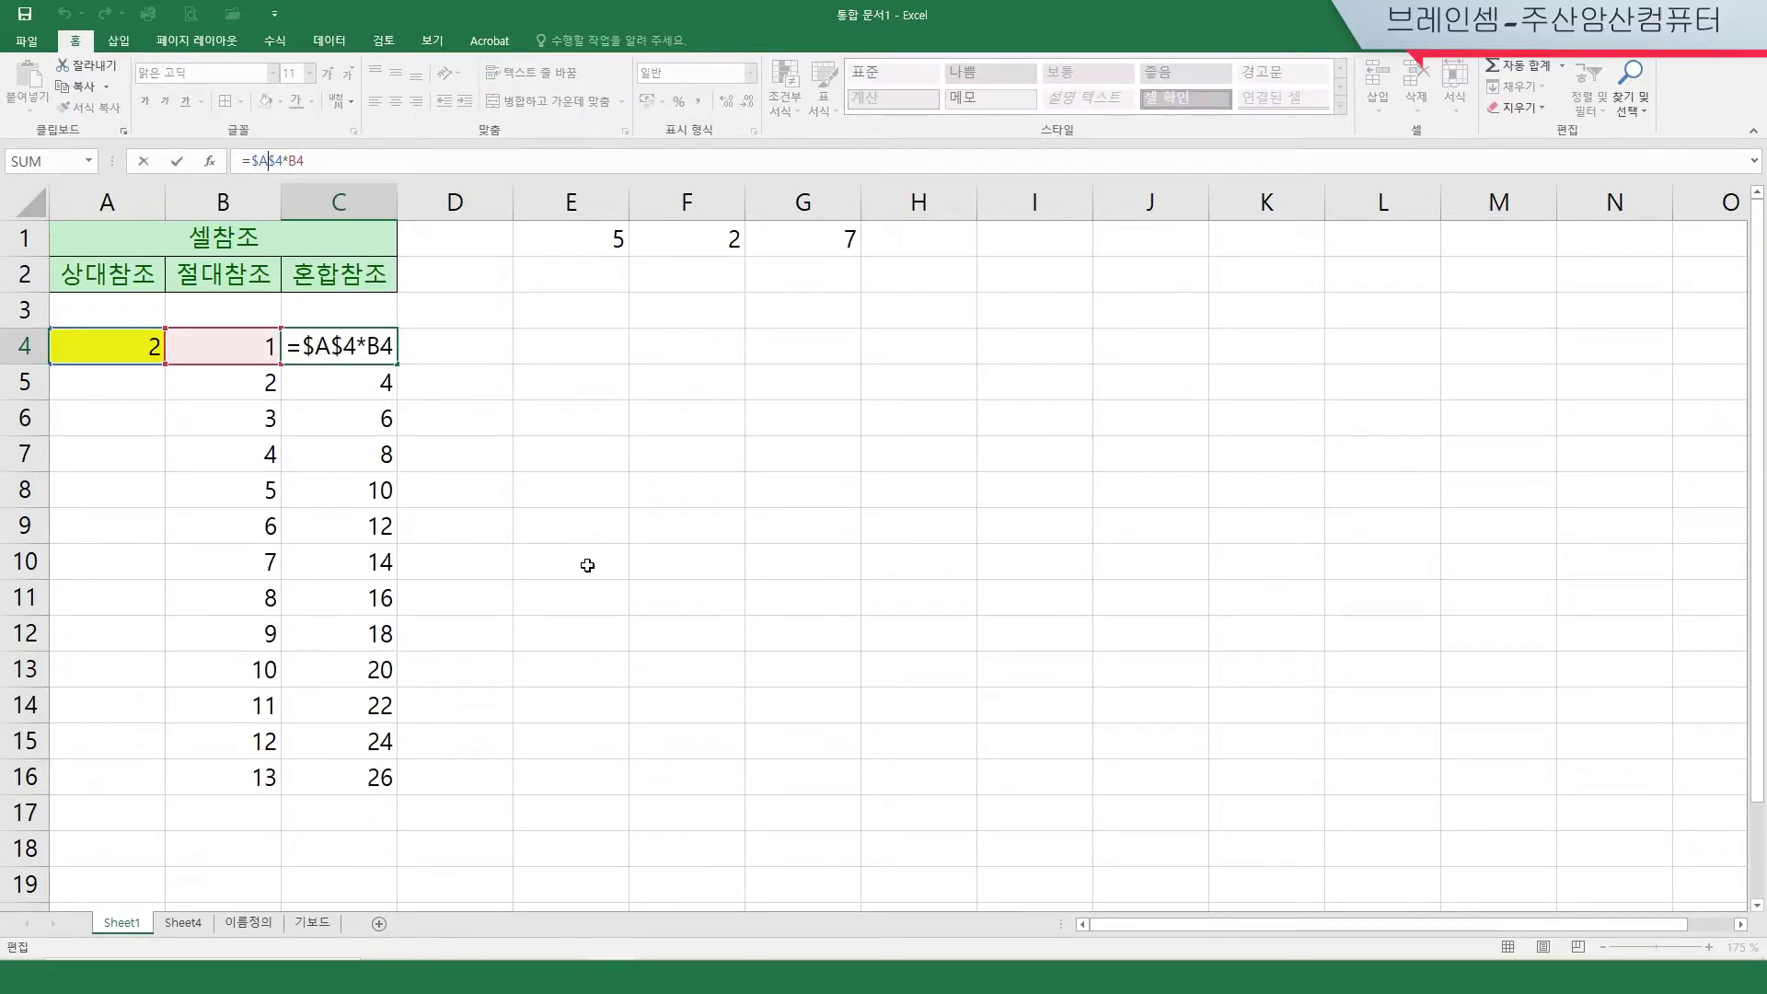
key("F4")
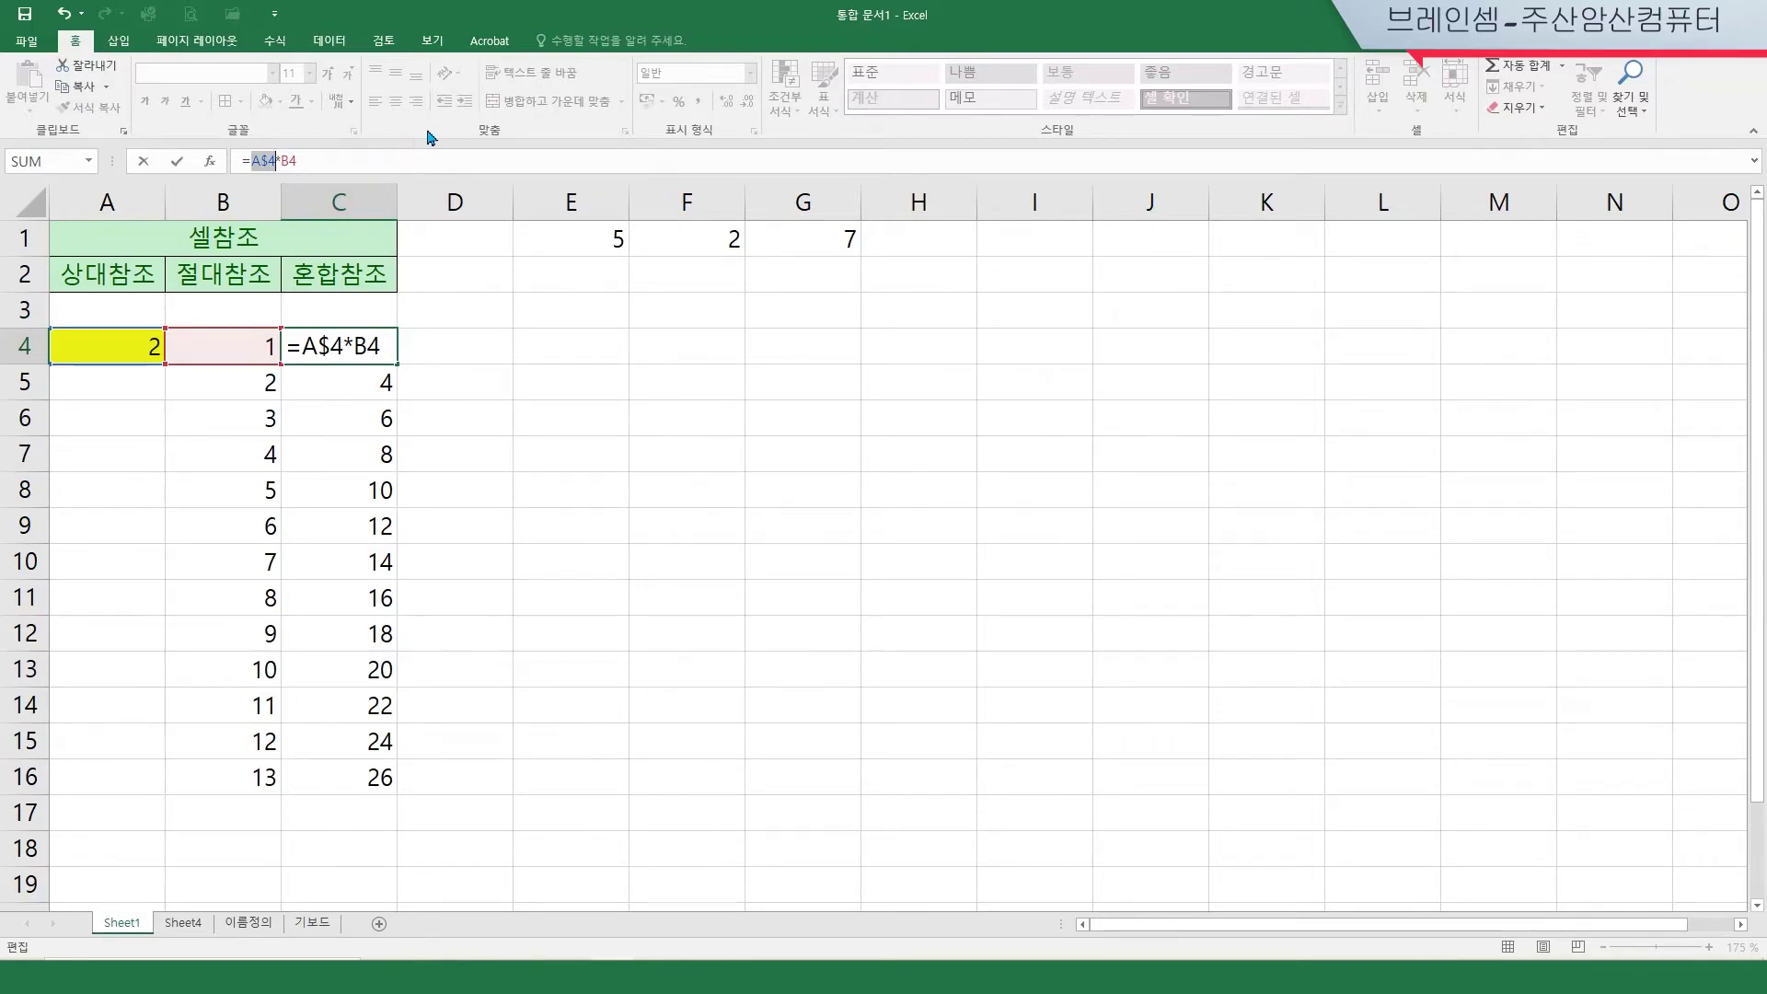
key("Return")
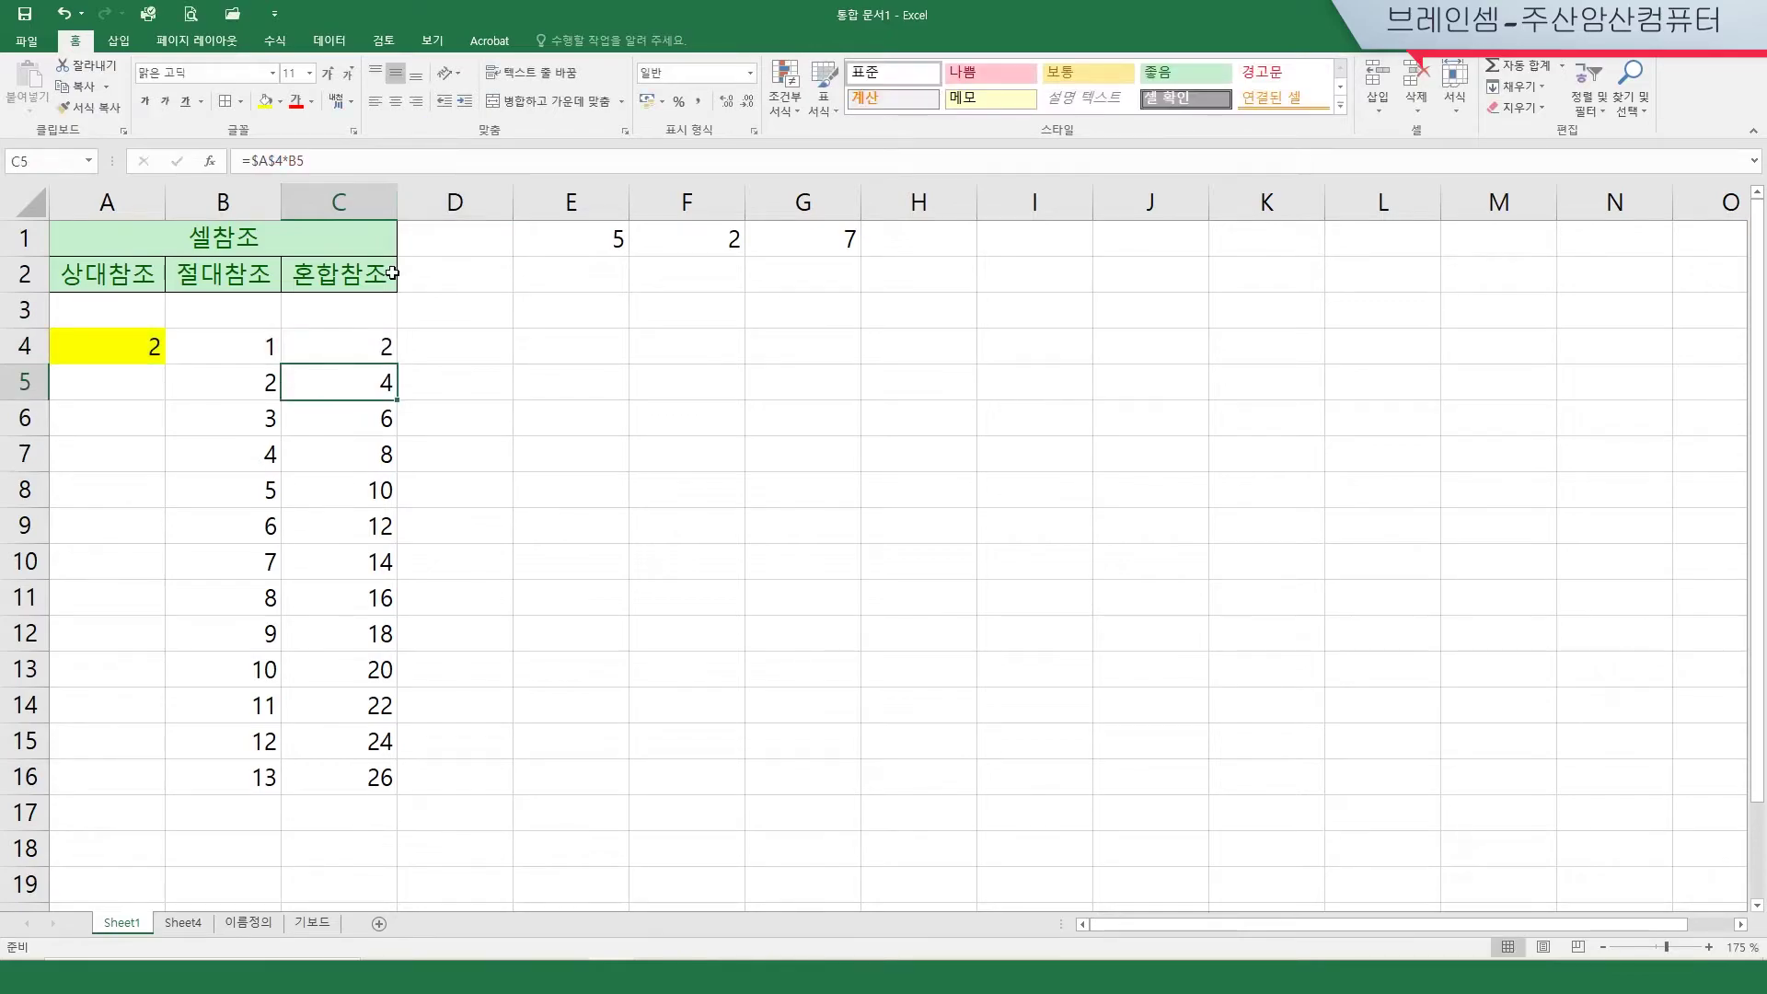
left_click(368, 350)
left_click_drag(392, 369, 399, 790)
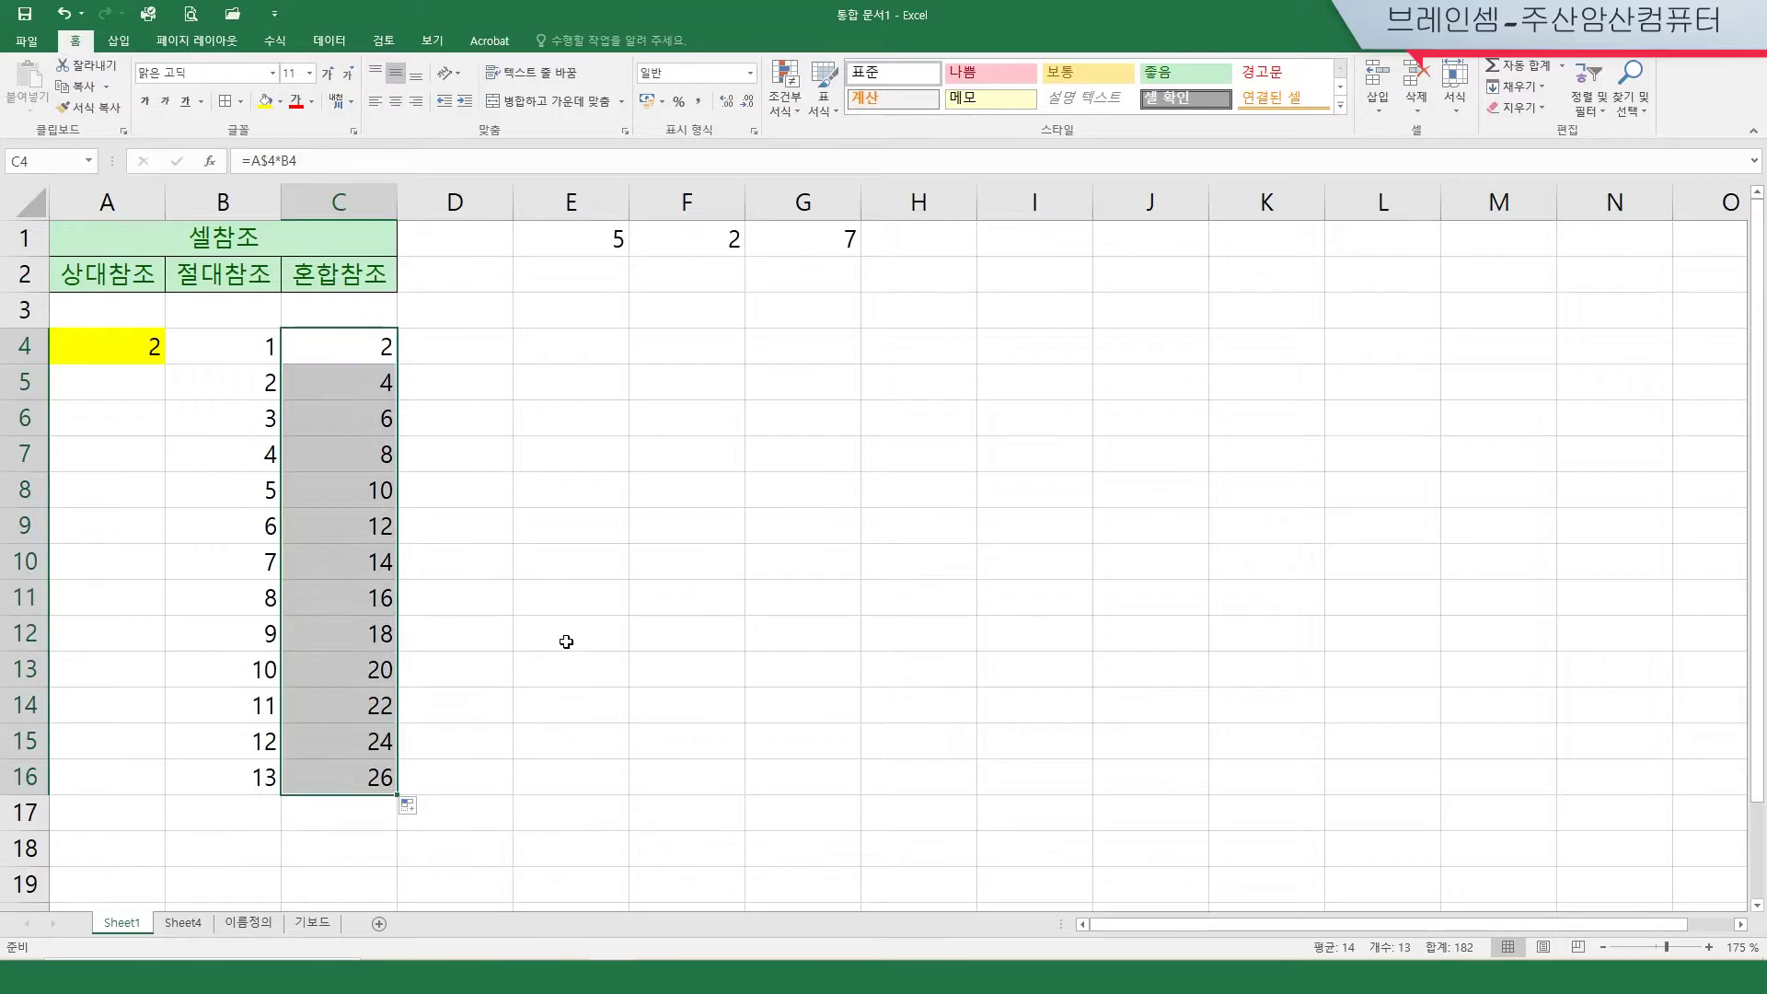
Step: Examine the row-locked references in the formulas of C4 to C8 and repeat the fill from C4 to C16
left_click(366, 347)
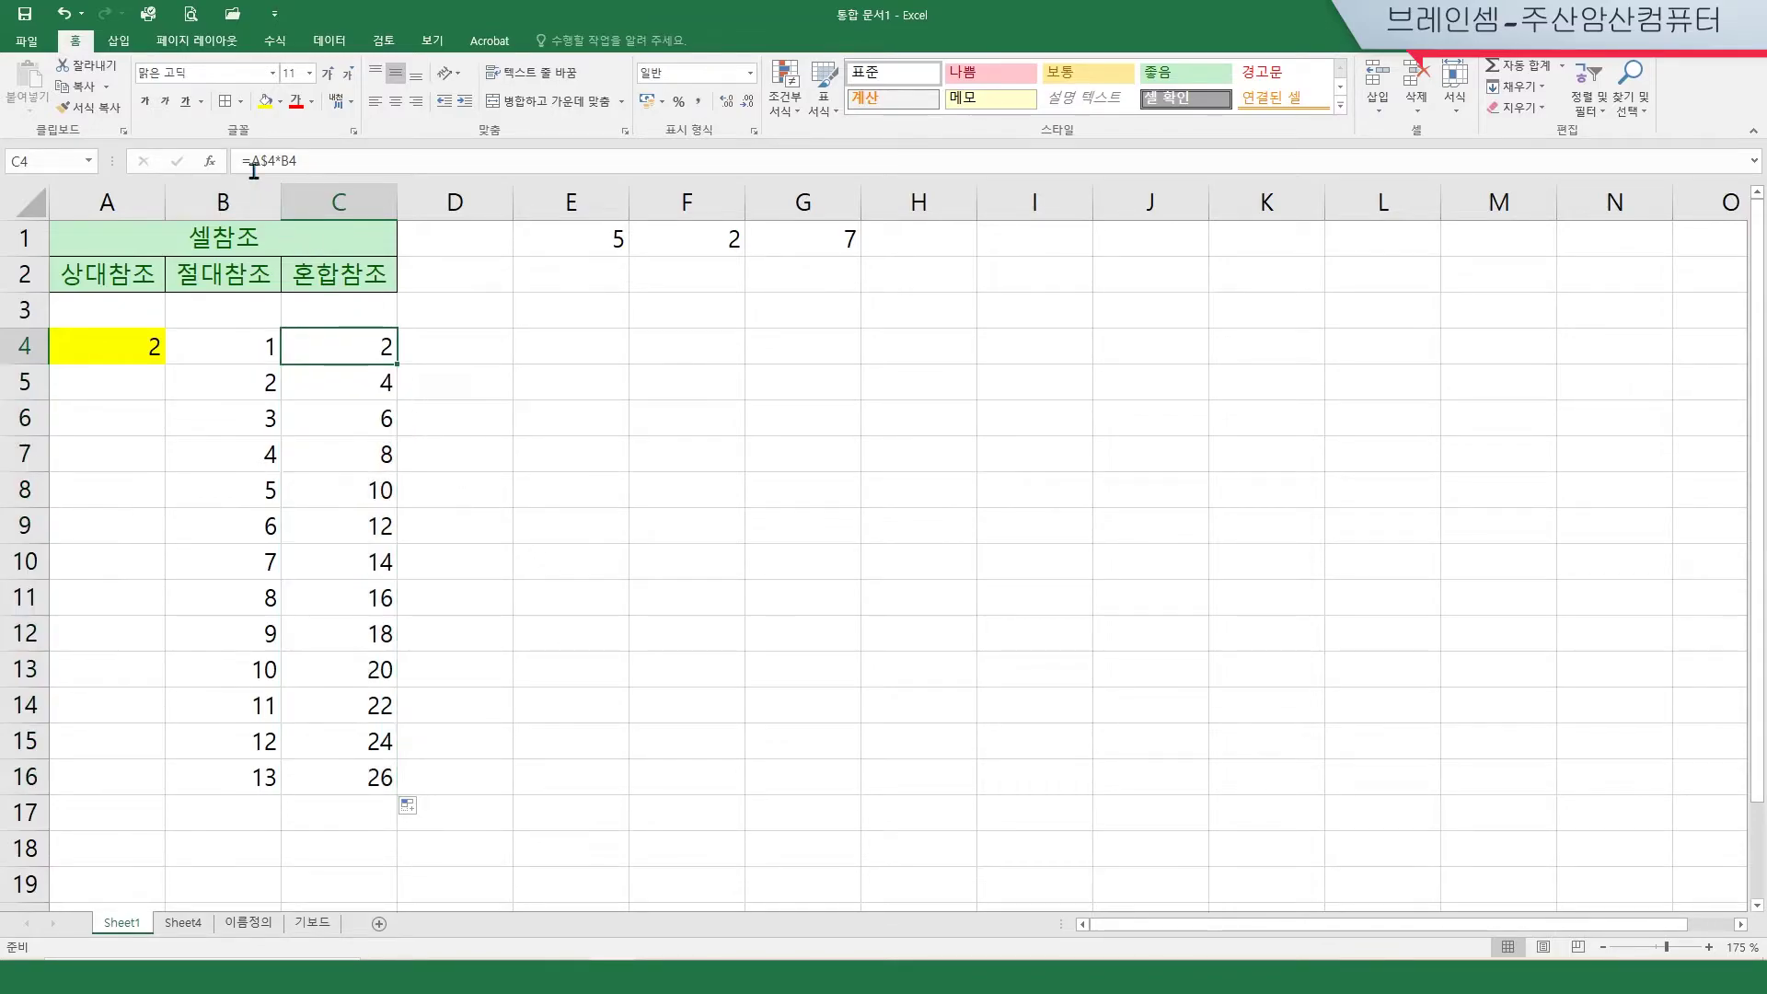
left_click(363, 385)
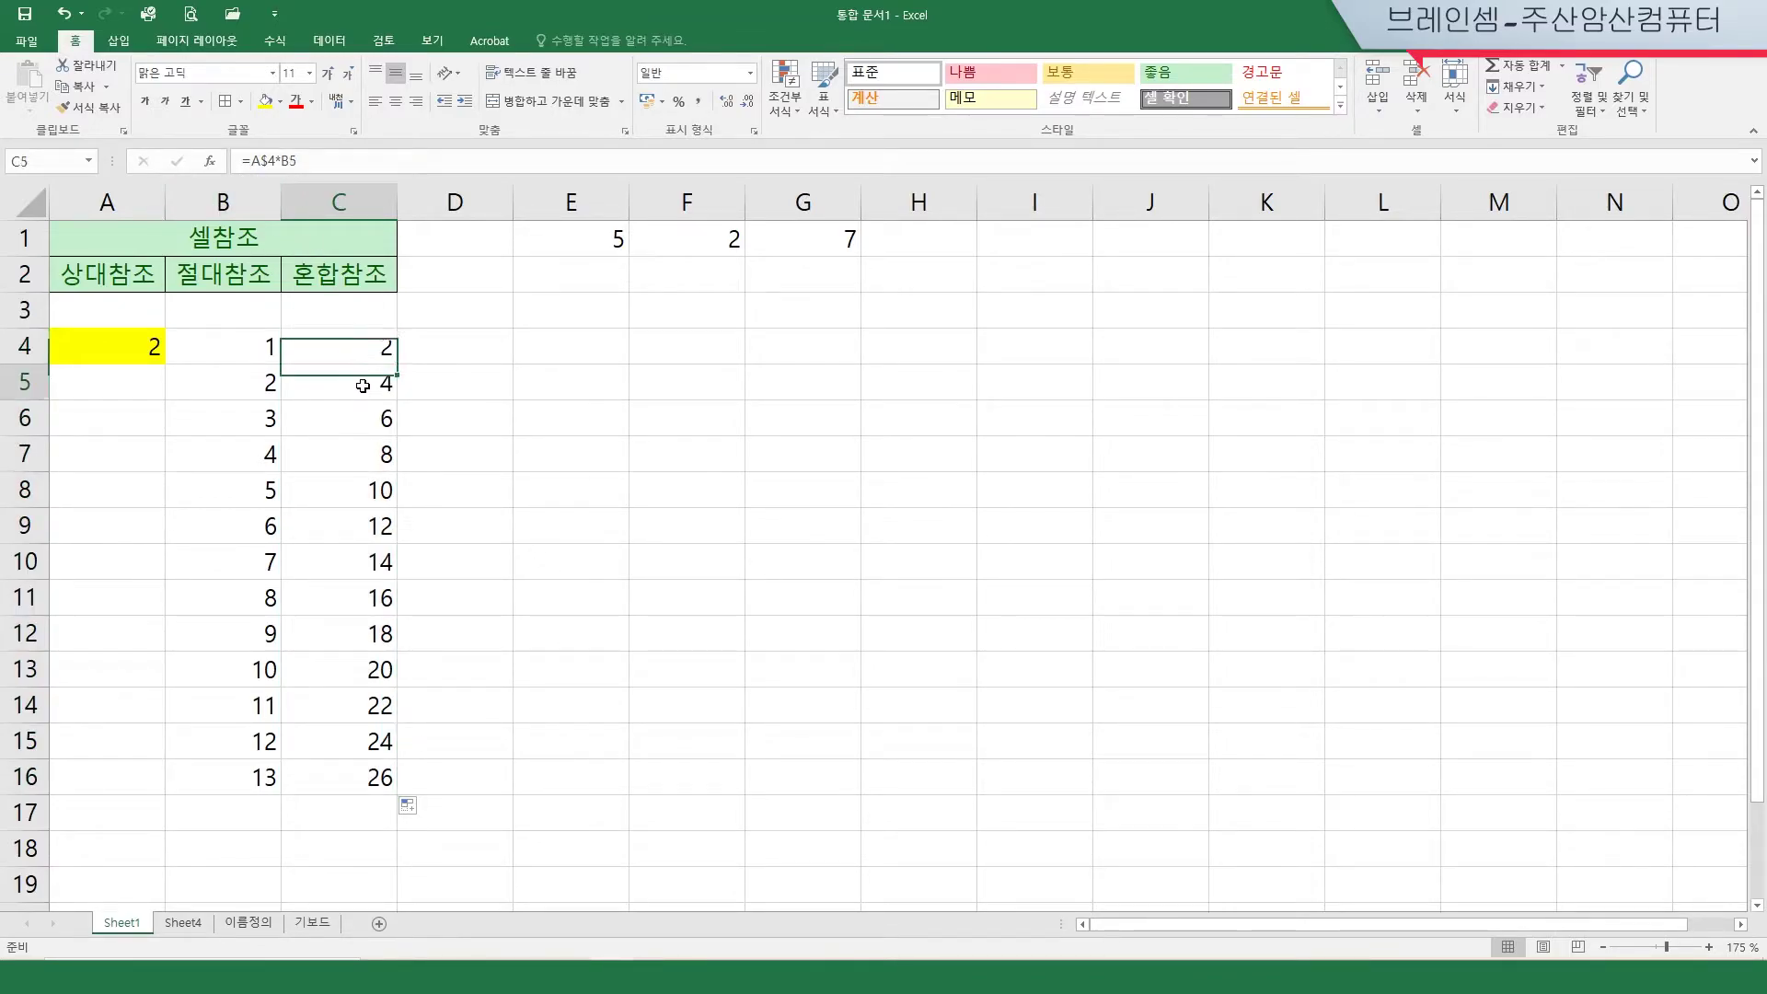
left_click(371, 423)
left_click(371, 460)
left_click(374, 484)
left_click(367, 349)
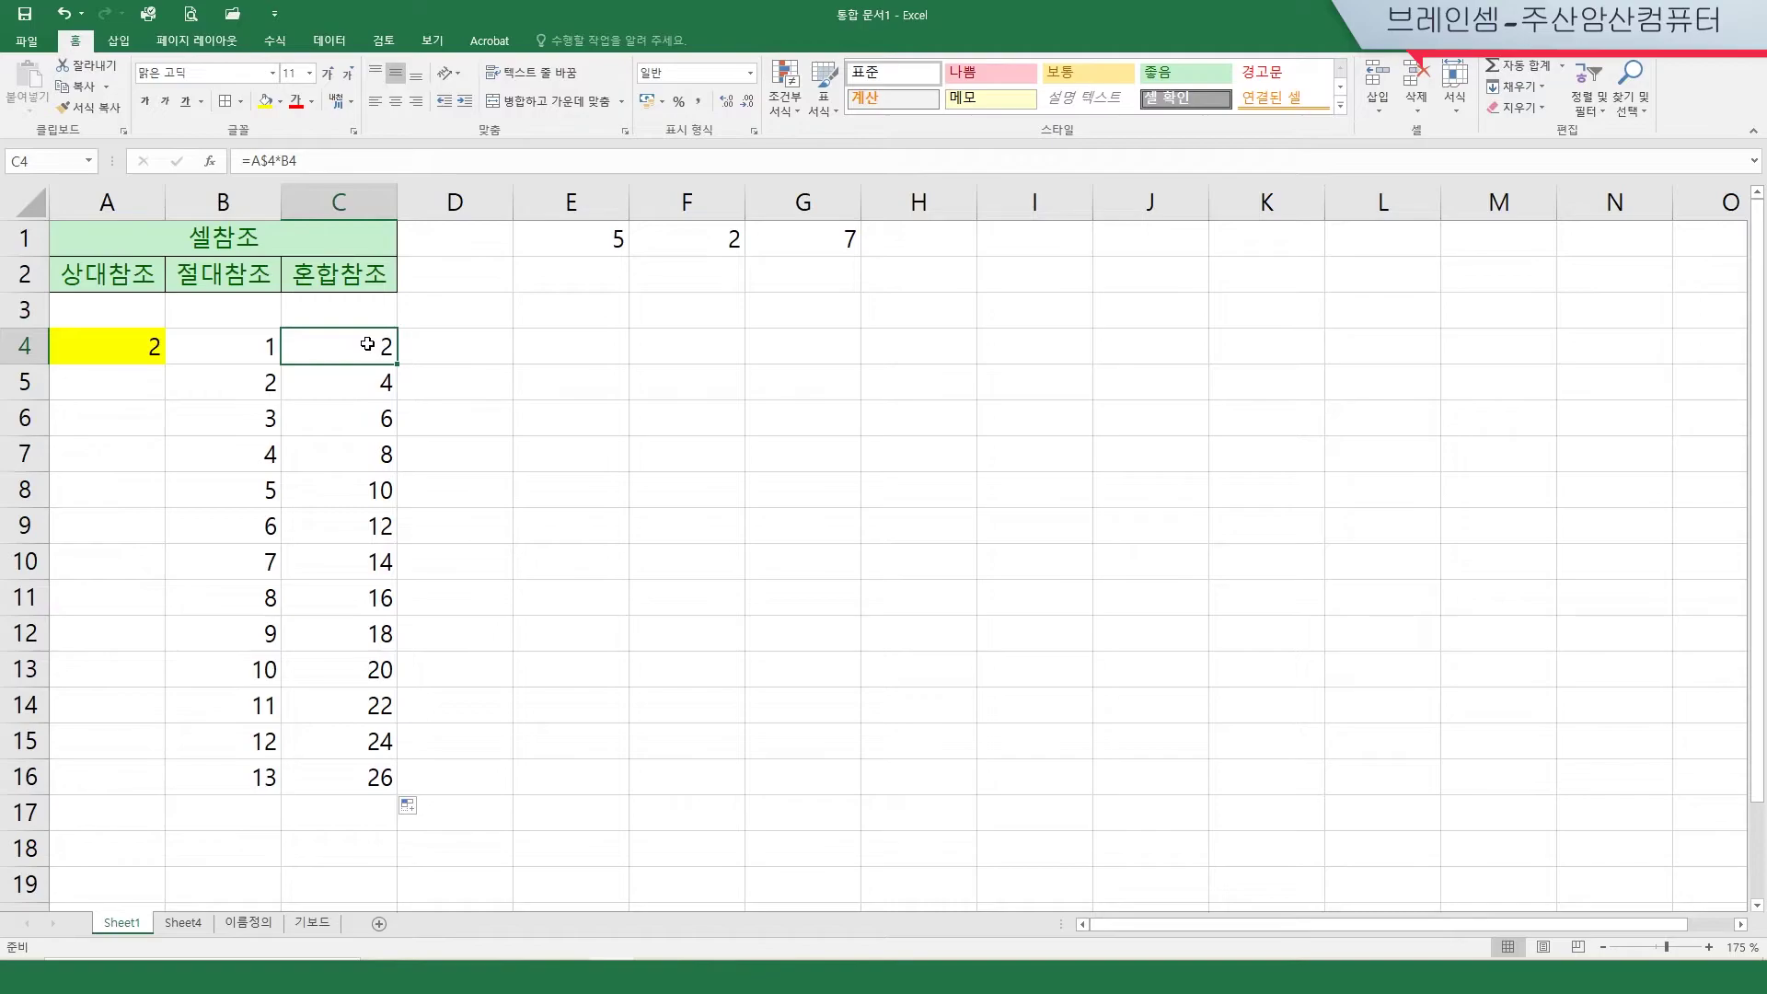
left_click(362, 389)
left_click(357, 423)
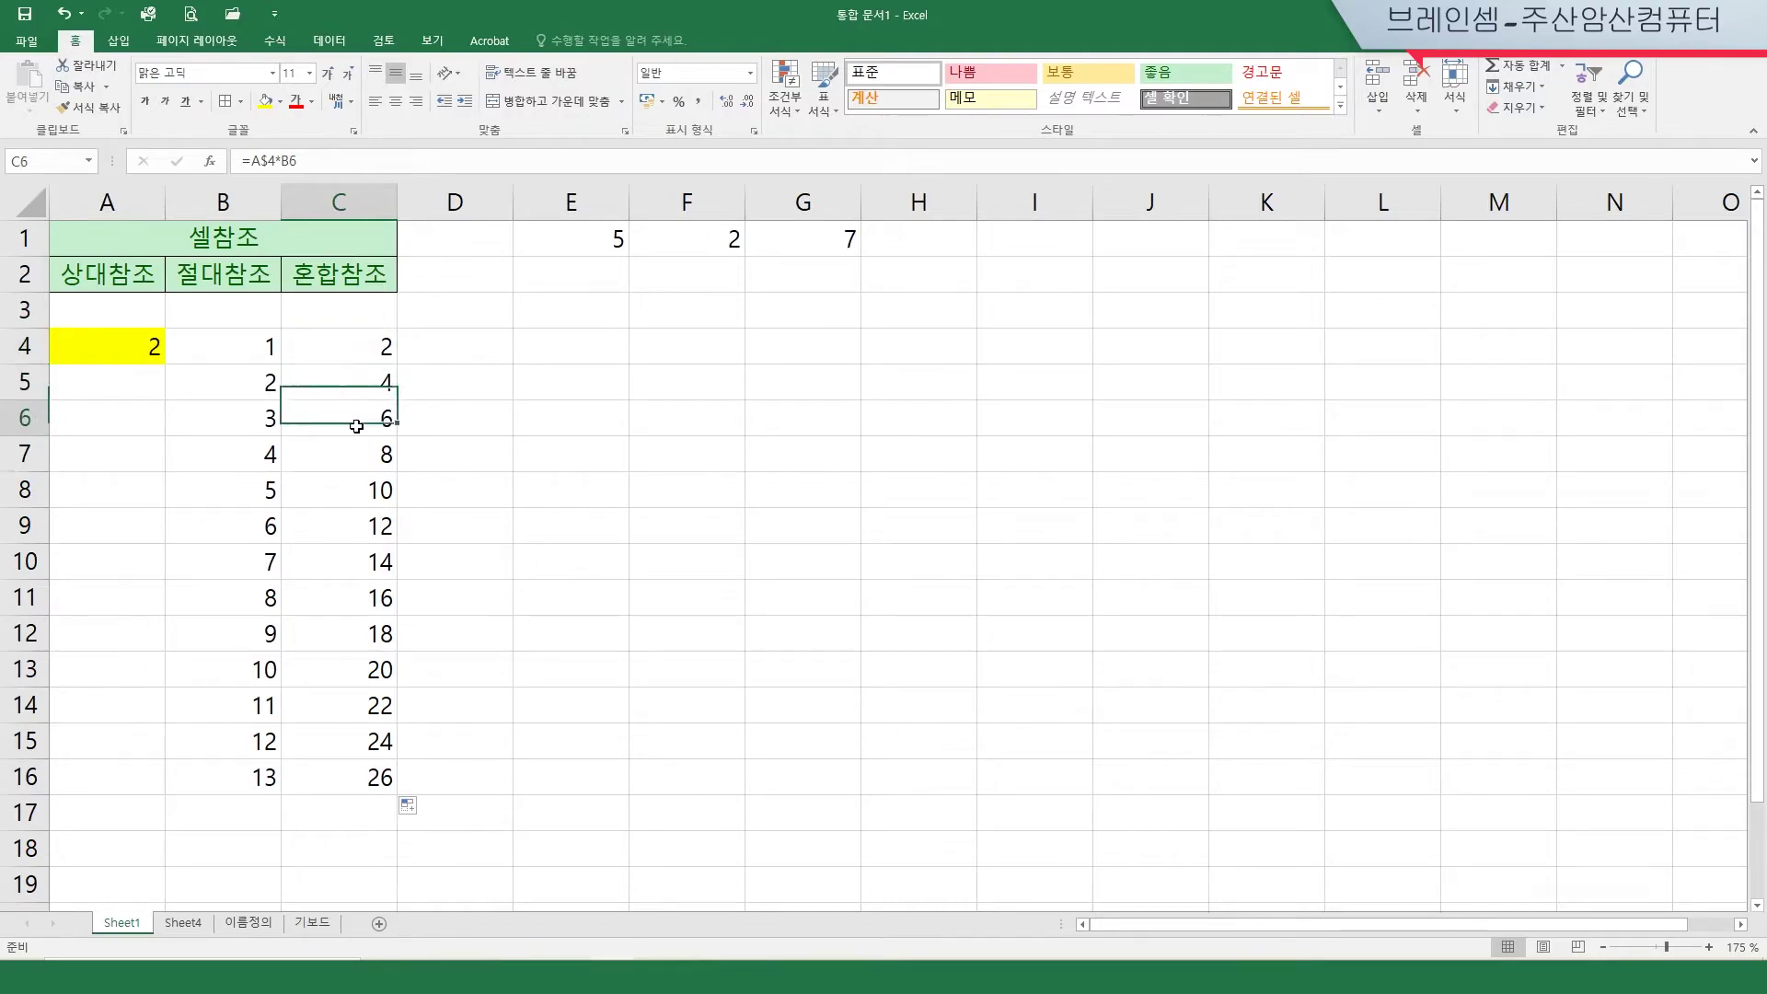
left_click(354, 342)
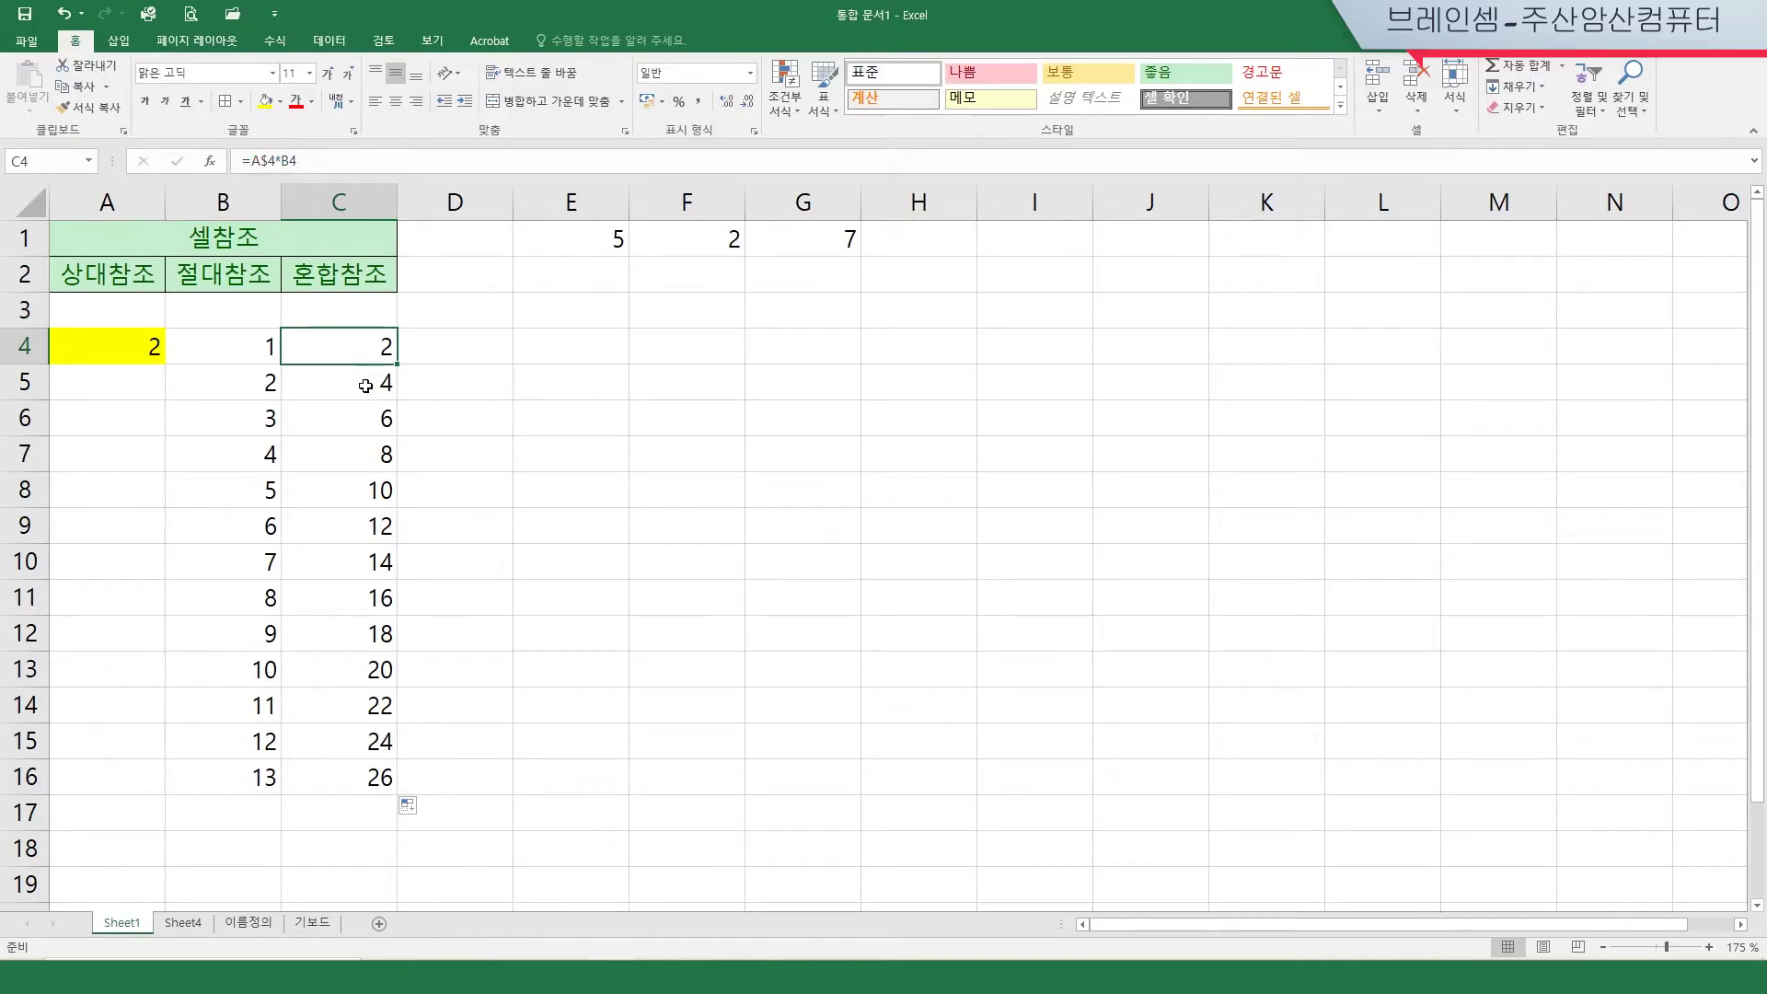
left_click_drag(398, 363, 398, 793)
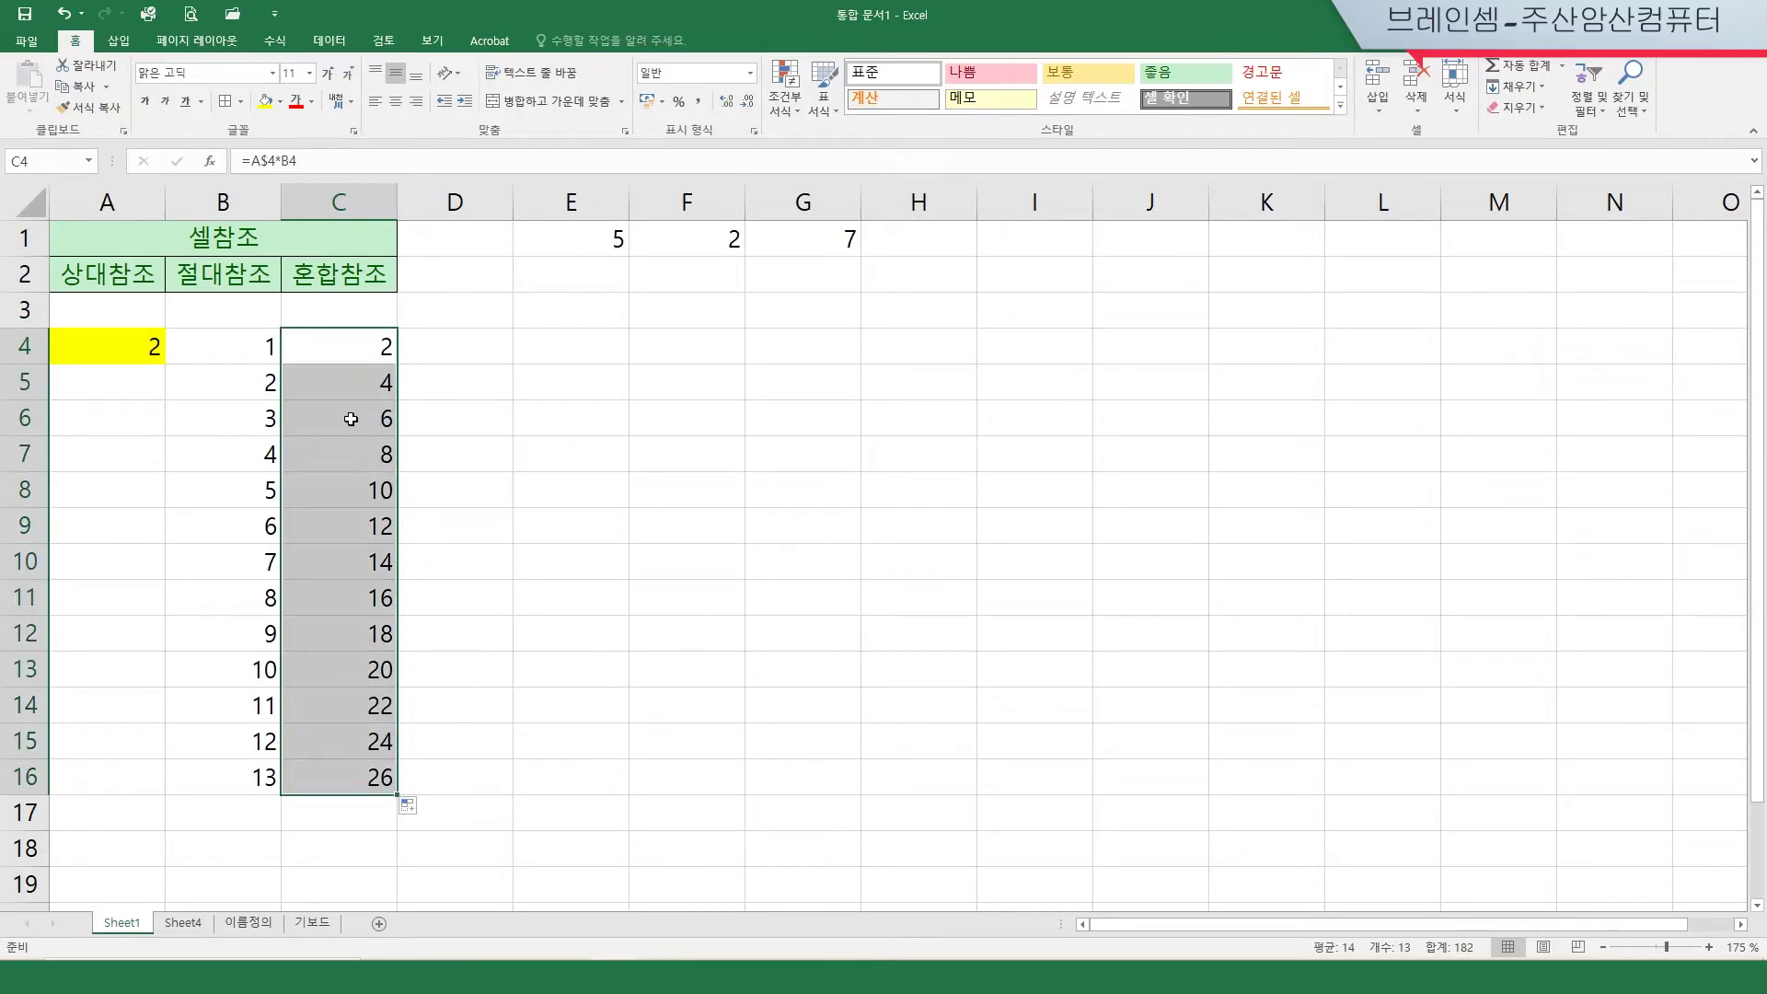
Step: Change C4's formula to the column-locked mixed reference =$A4*B4 and fill it down to C16
double_click(350, 346)
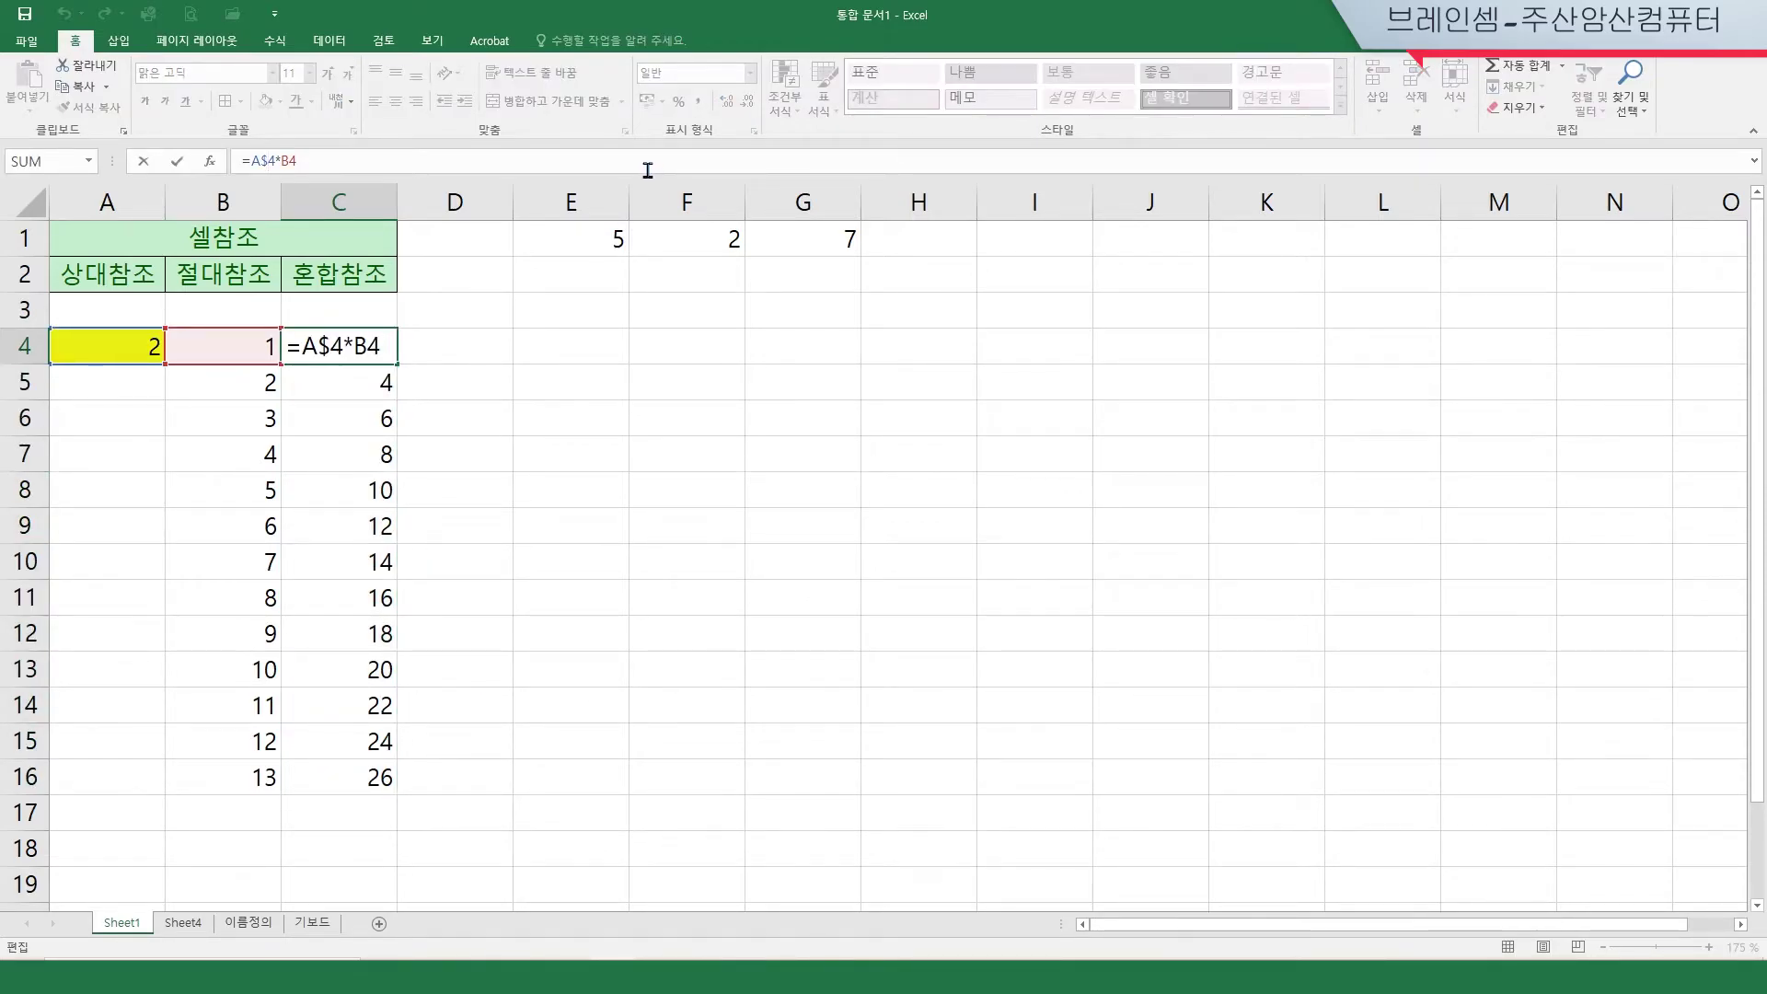
key("F4")
key("Return")
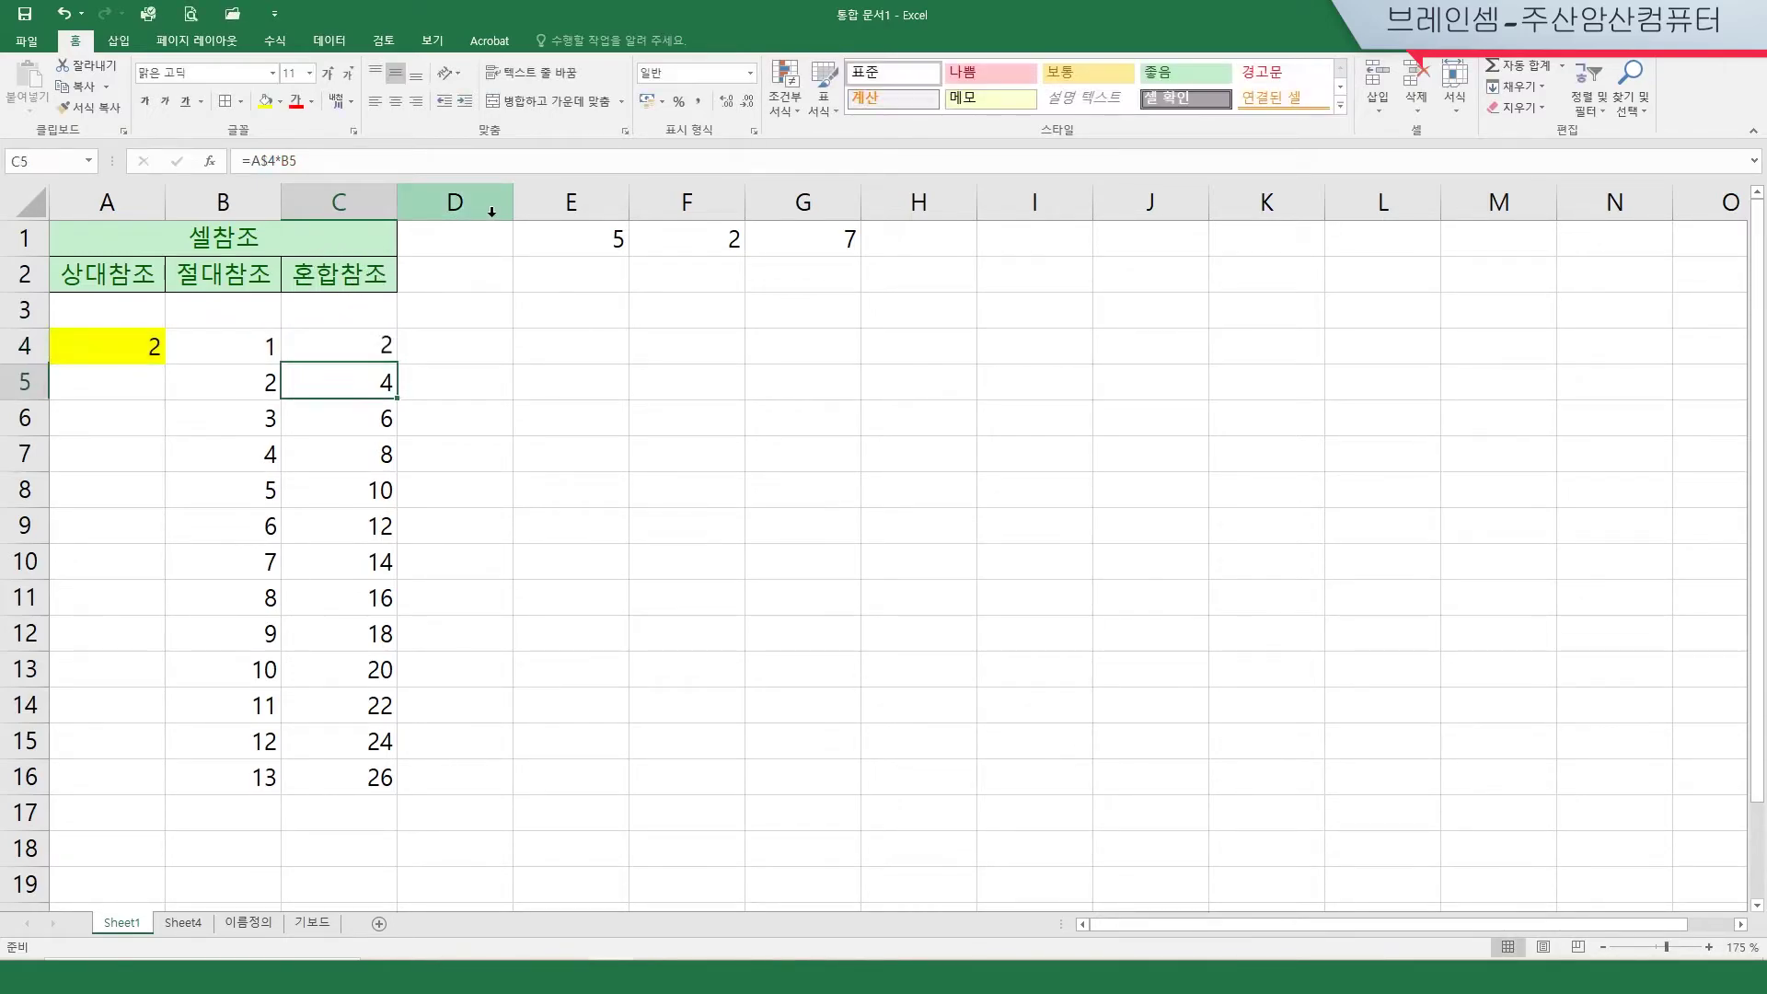
left_click(356, 350)
left_click_drag(398, 366, 389, 781)
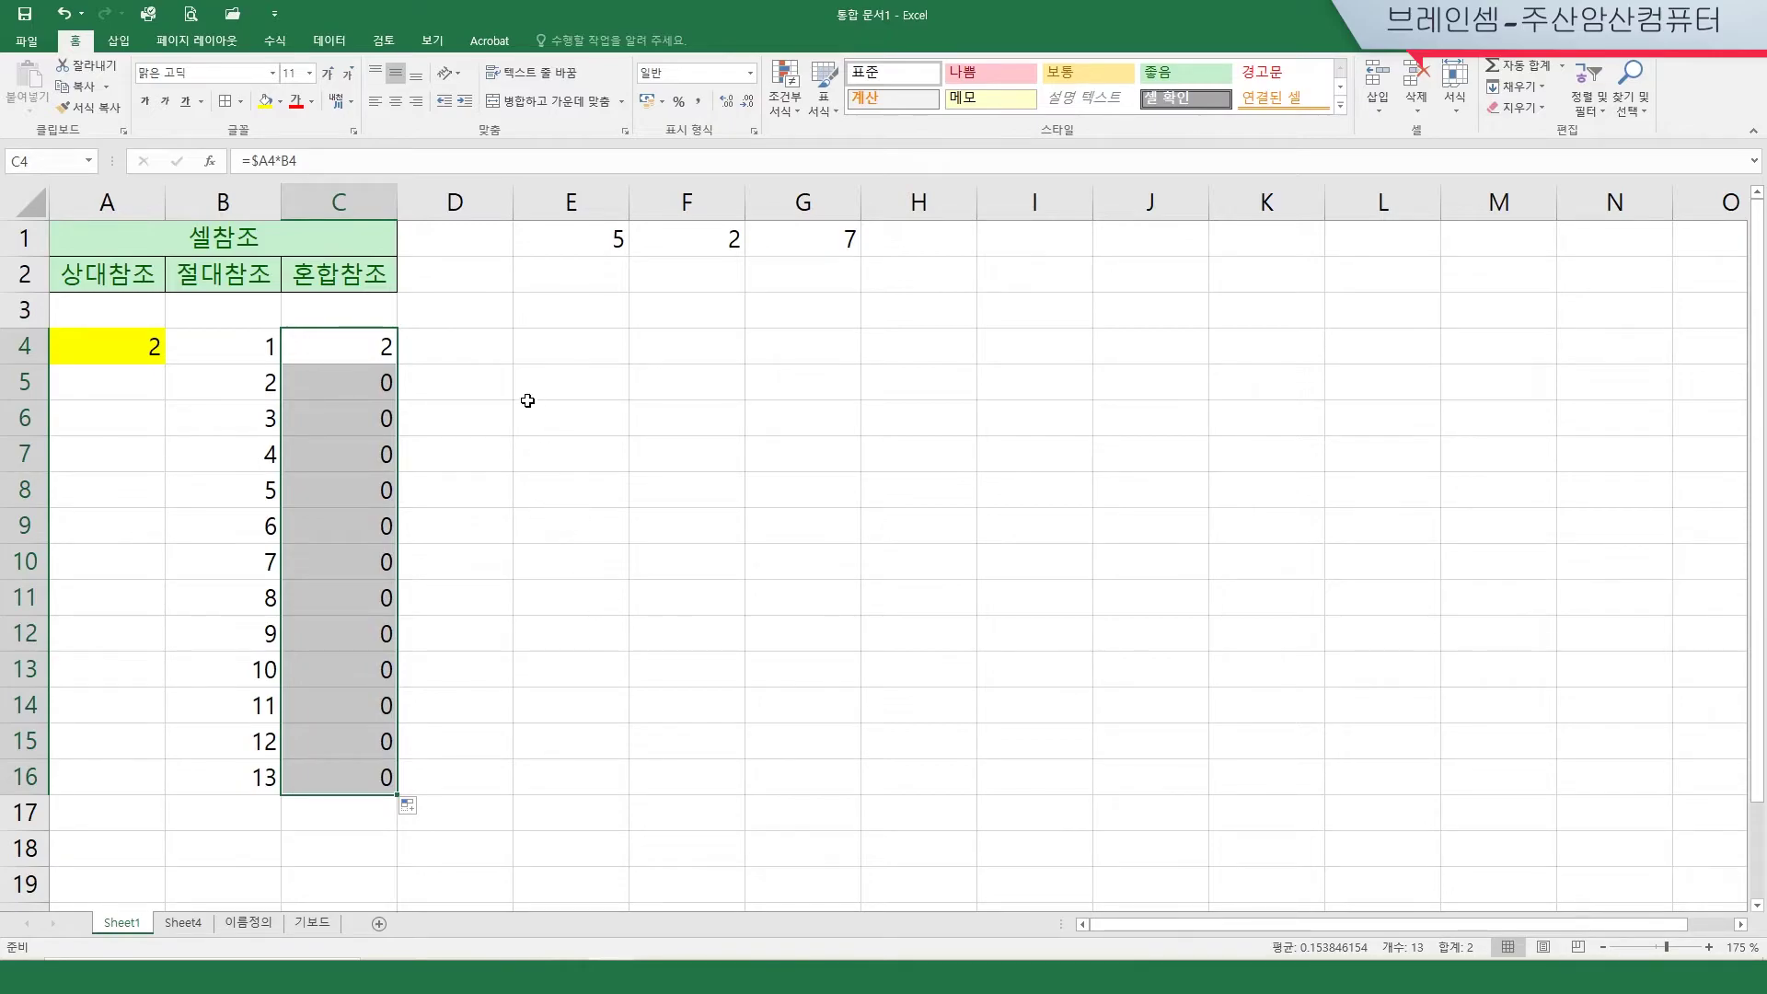
Step: Examine the column-locked formulas in C4 to C6 and the column A and B cells they multiply
left_click(356, 346)
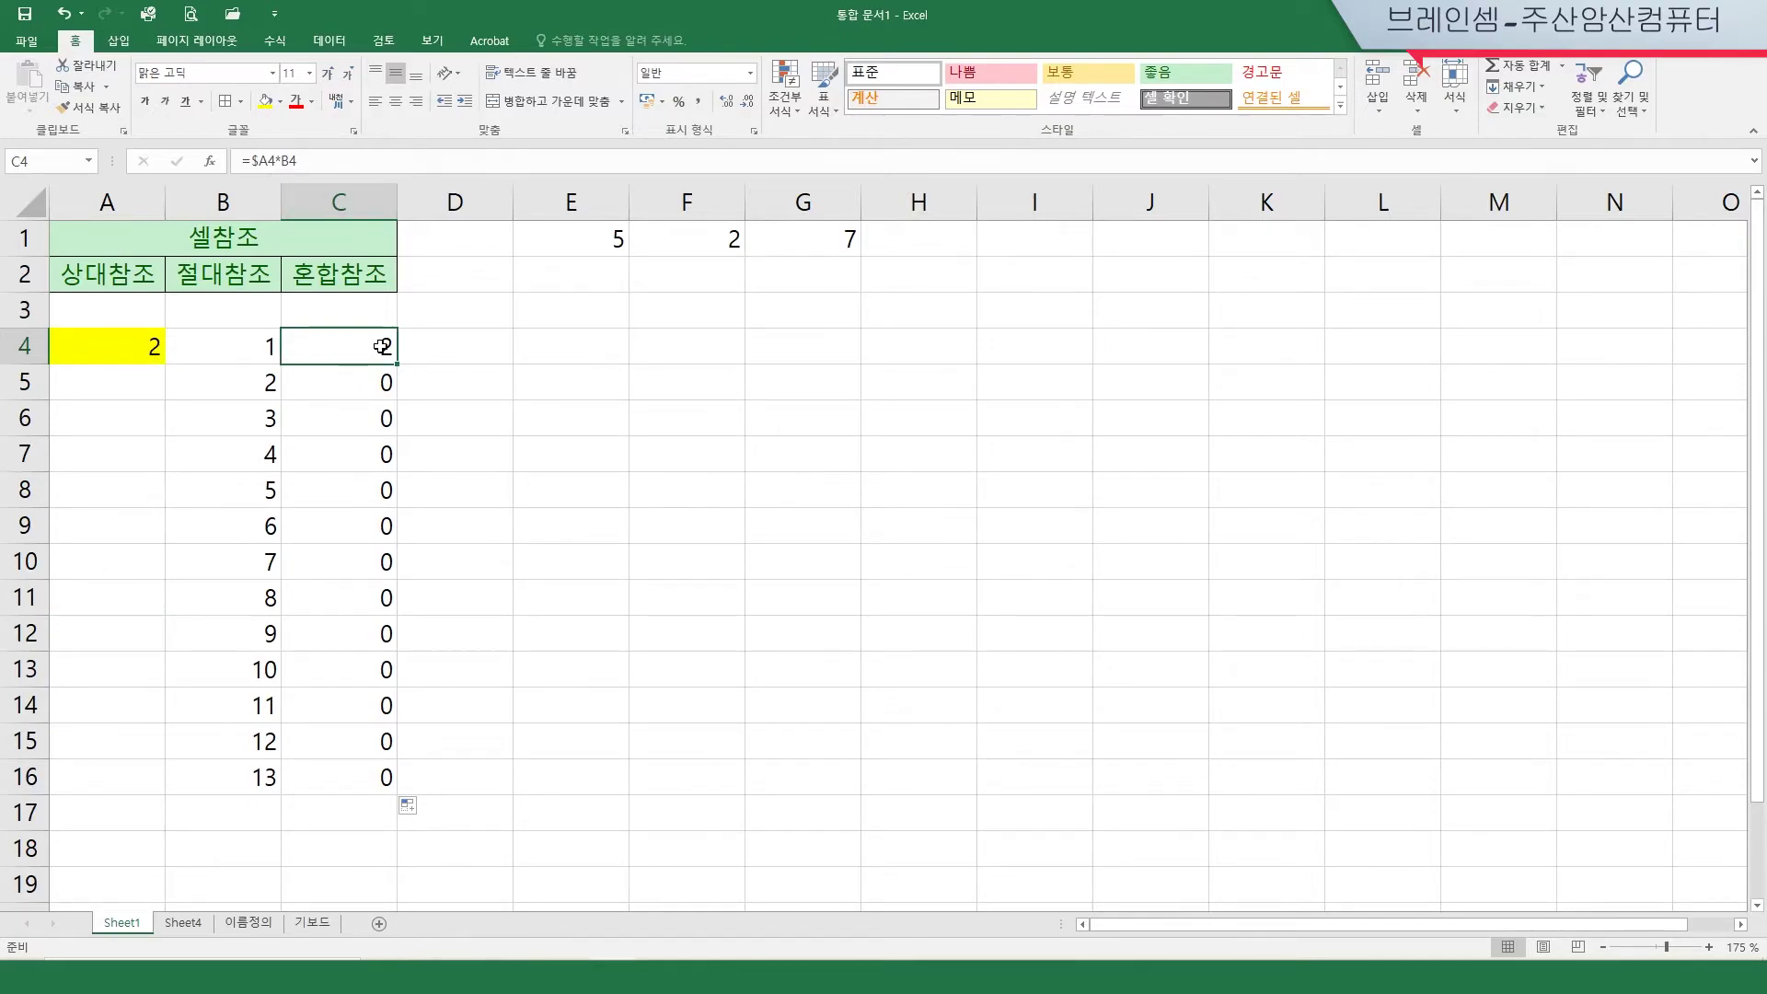
left_click(374, 389)
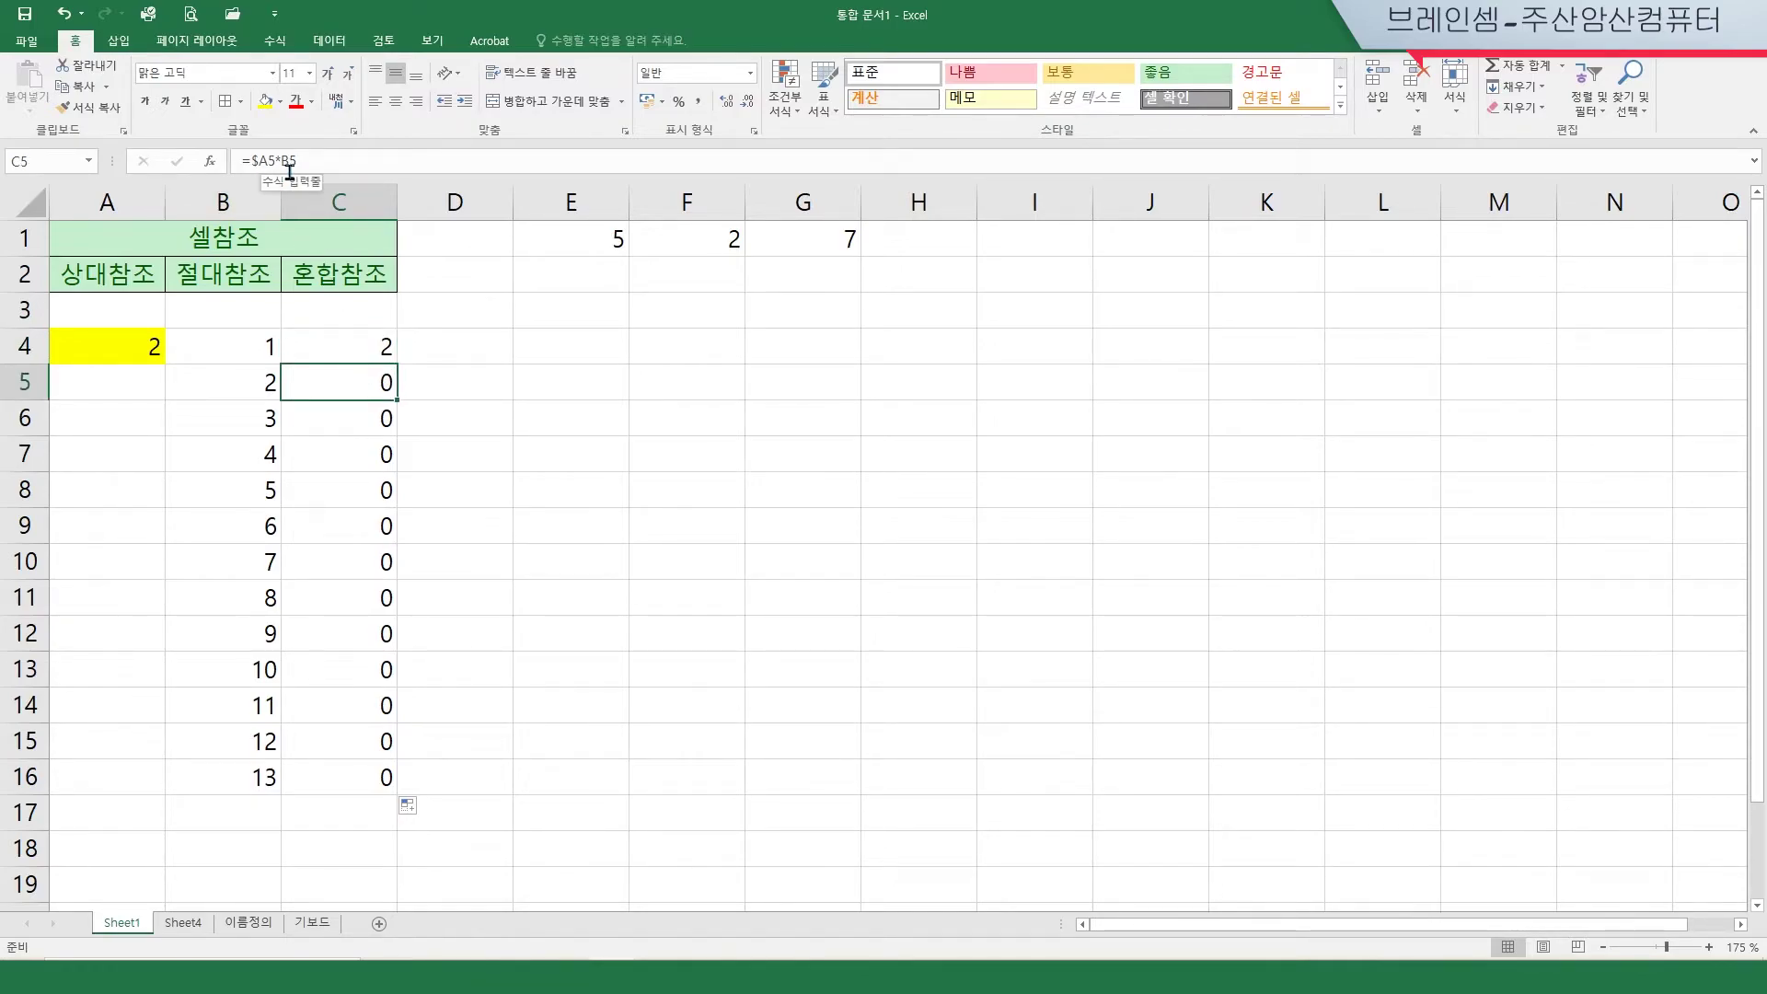
left_click(140, 388)
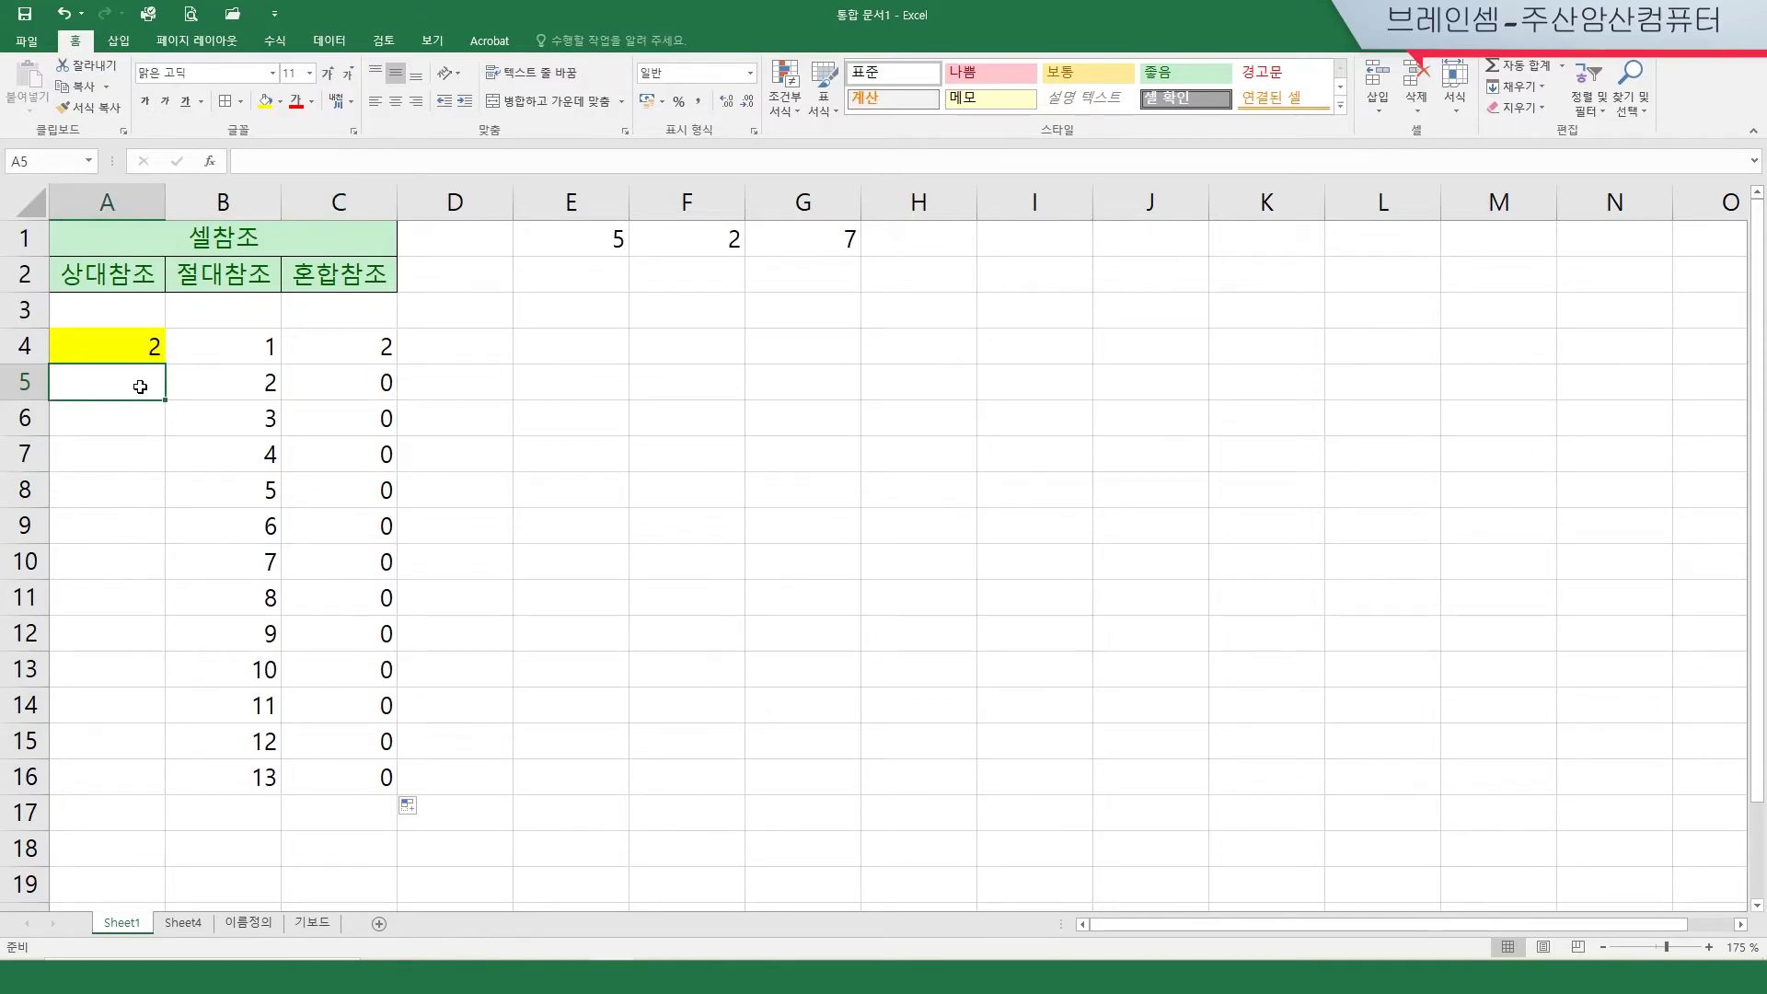
left_click(224, 386)
left_click(368, 387)
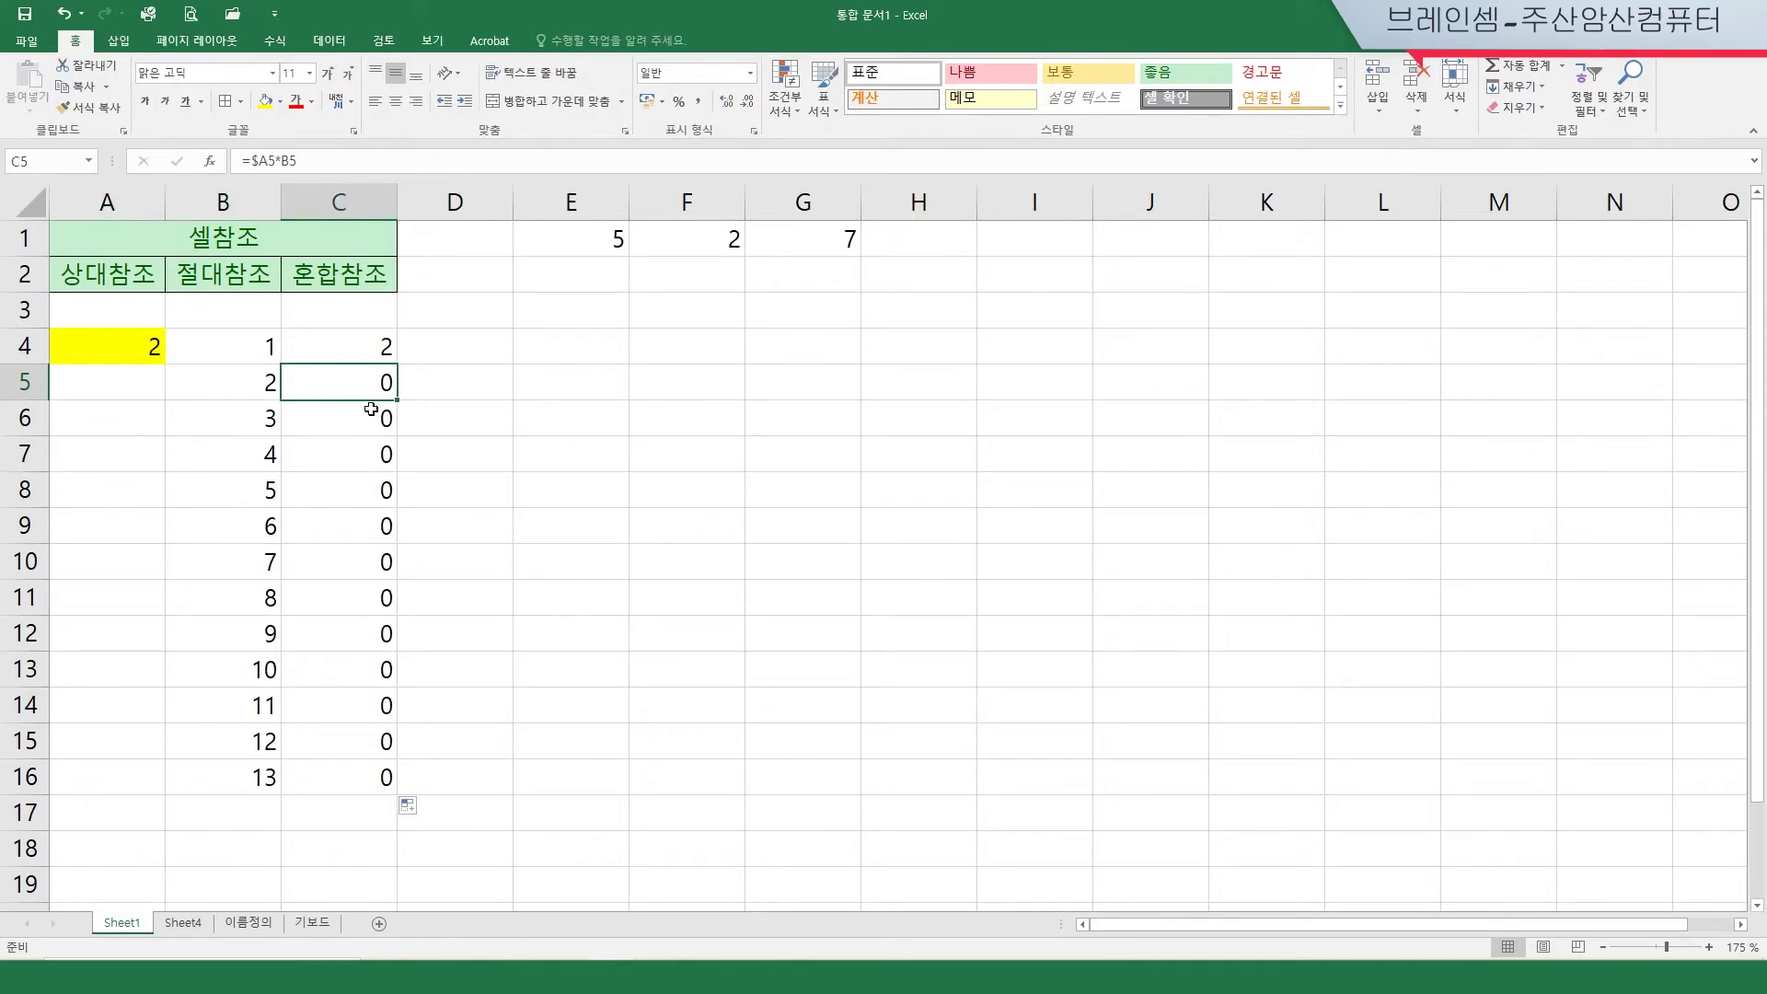
left_click(372, 422)
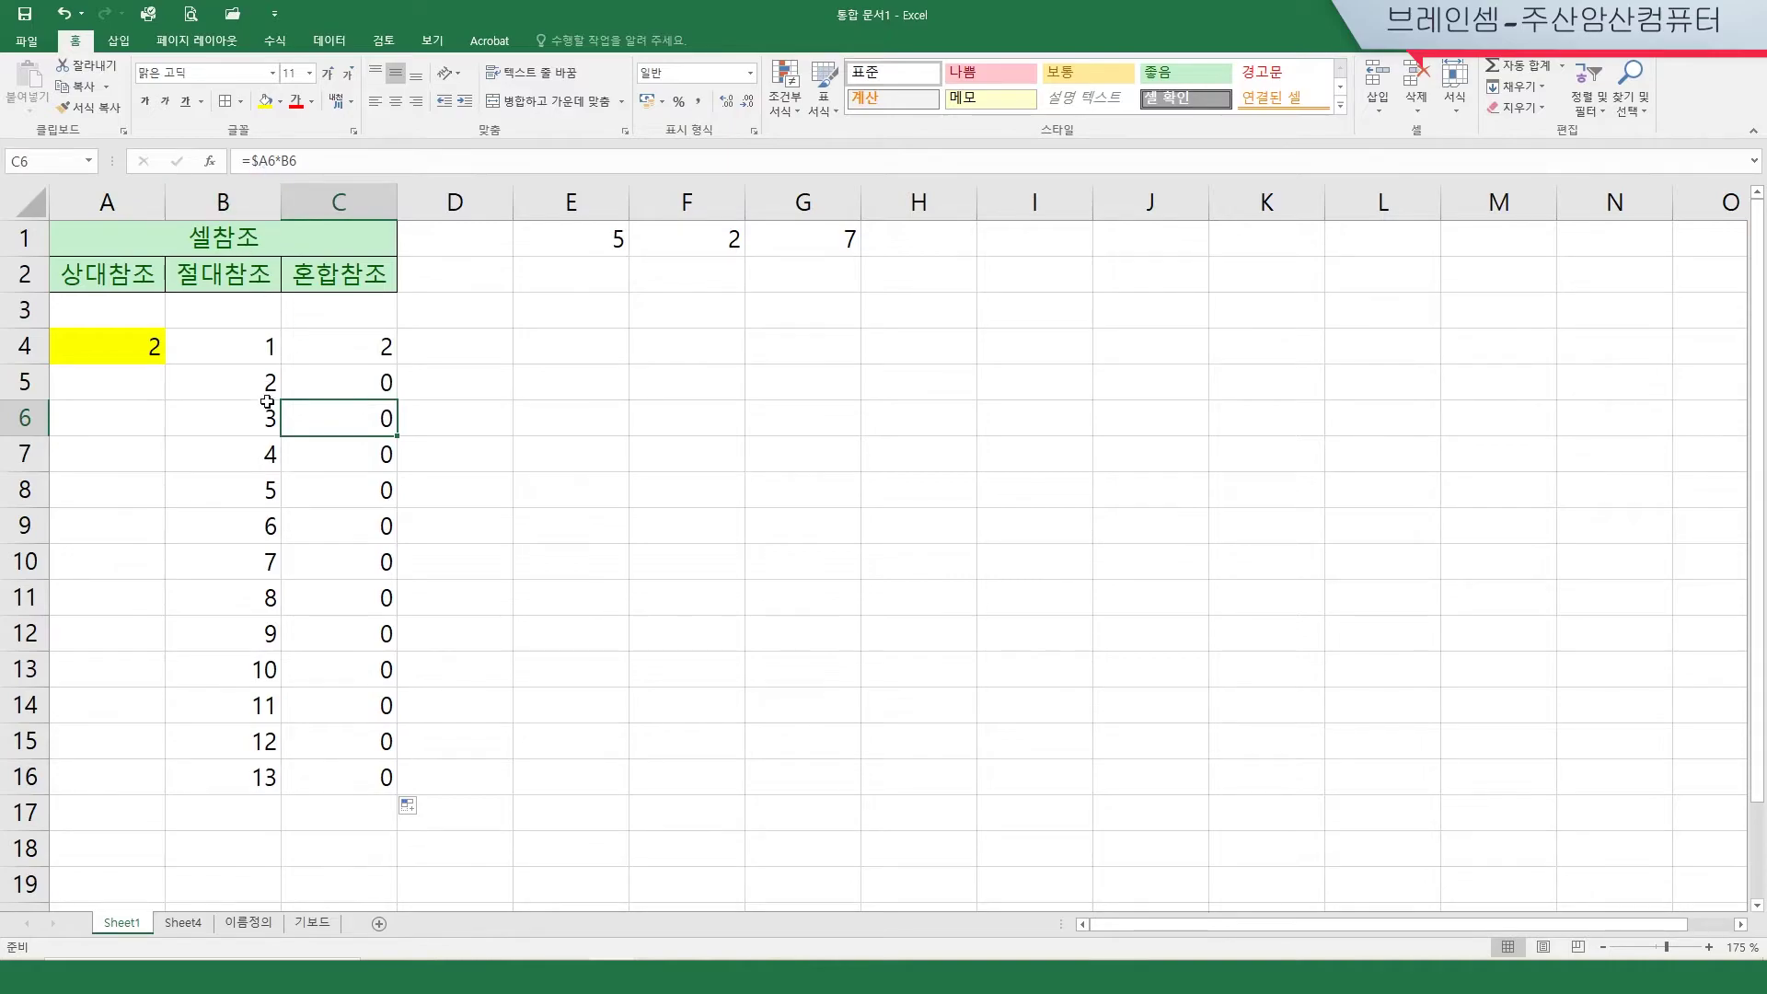
left_click(136, 425)
left_click(359, 424)
left_click(379, 344)
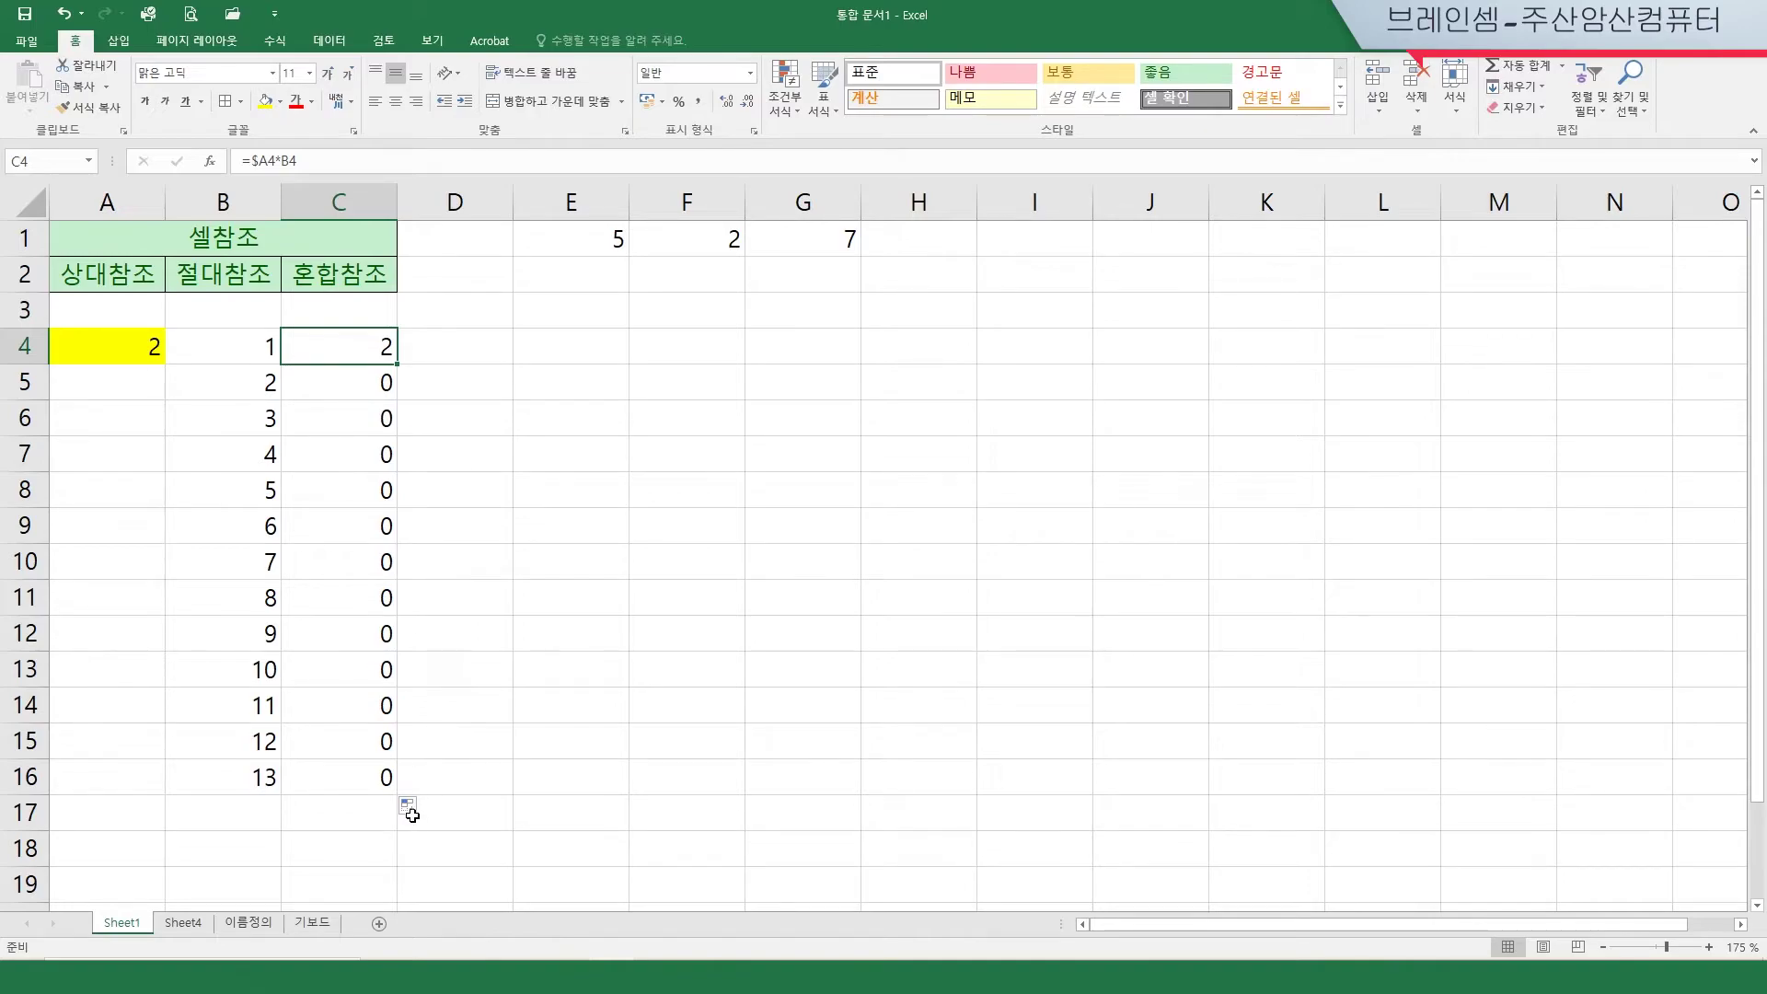
Step: Check the column A and B cells in rows 5 to 8 that the column-locked formulas refer to
left_click(141, 388)
left_click(144, 417)
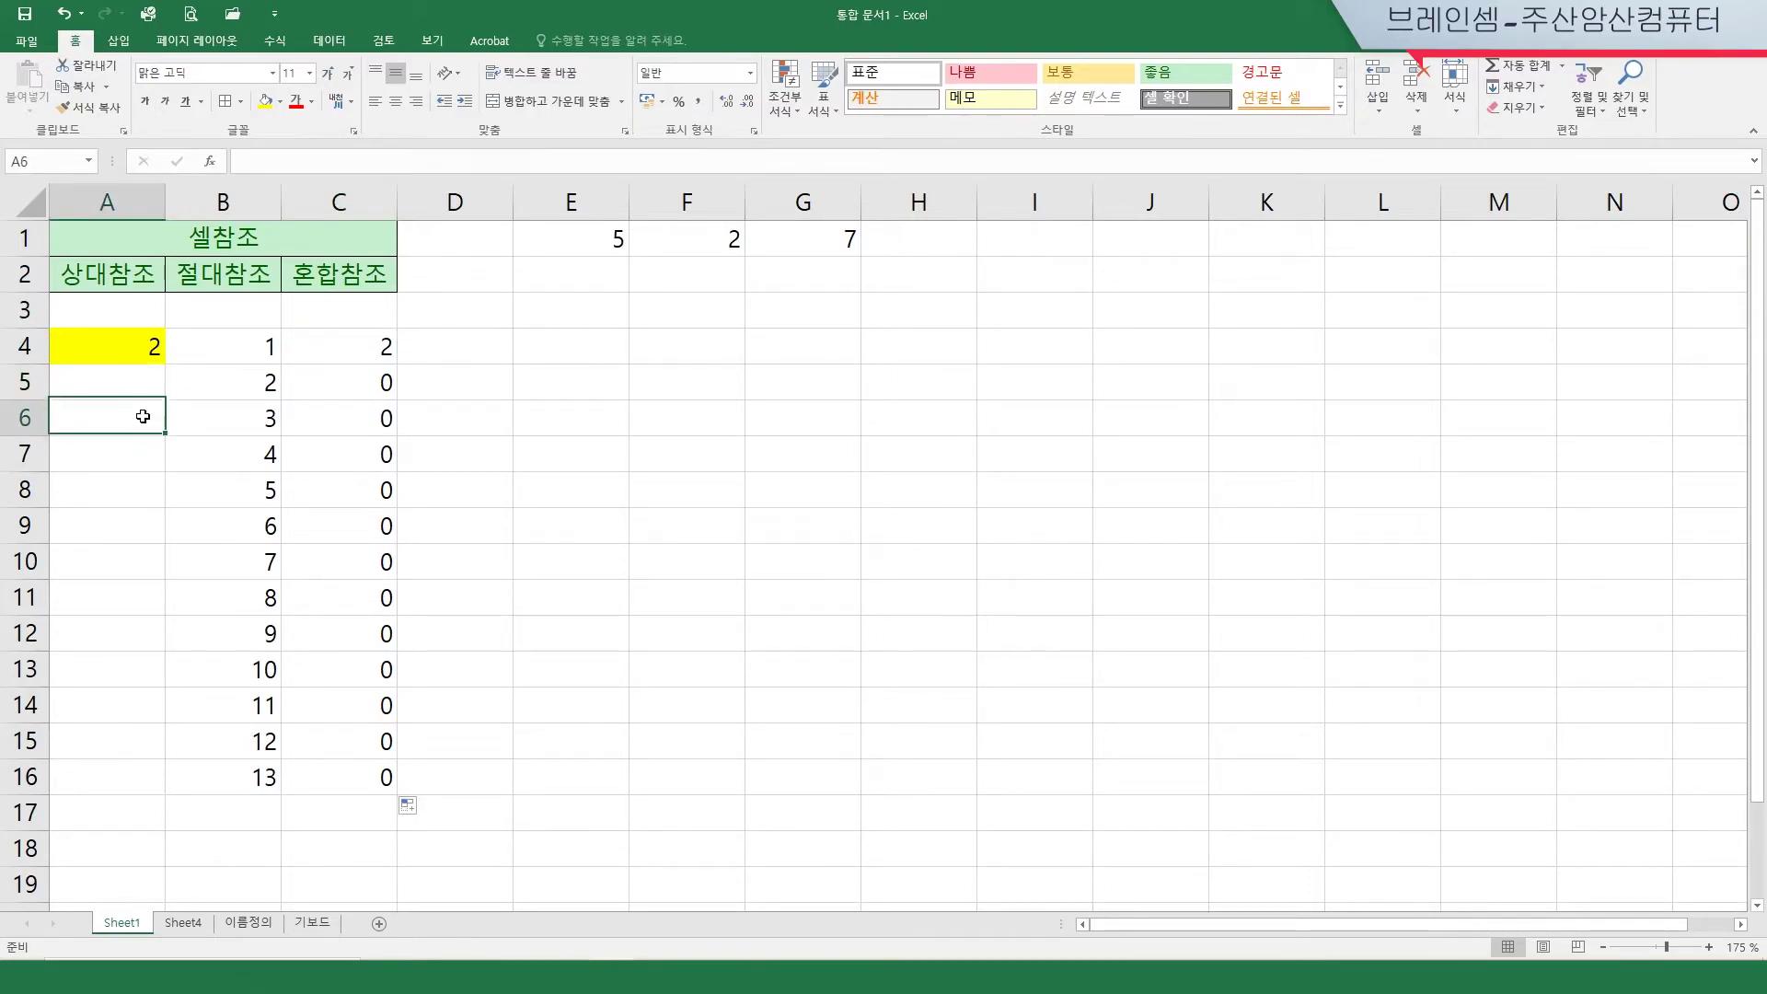
left_click(134, 462)
left_click(215, 462)
left_click(141, 497)
left_click(204, 497)
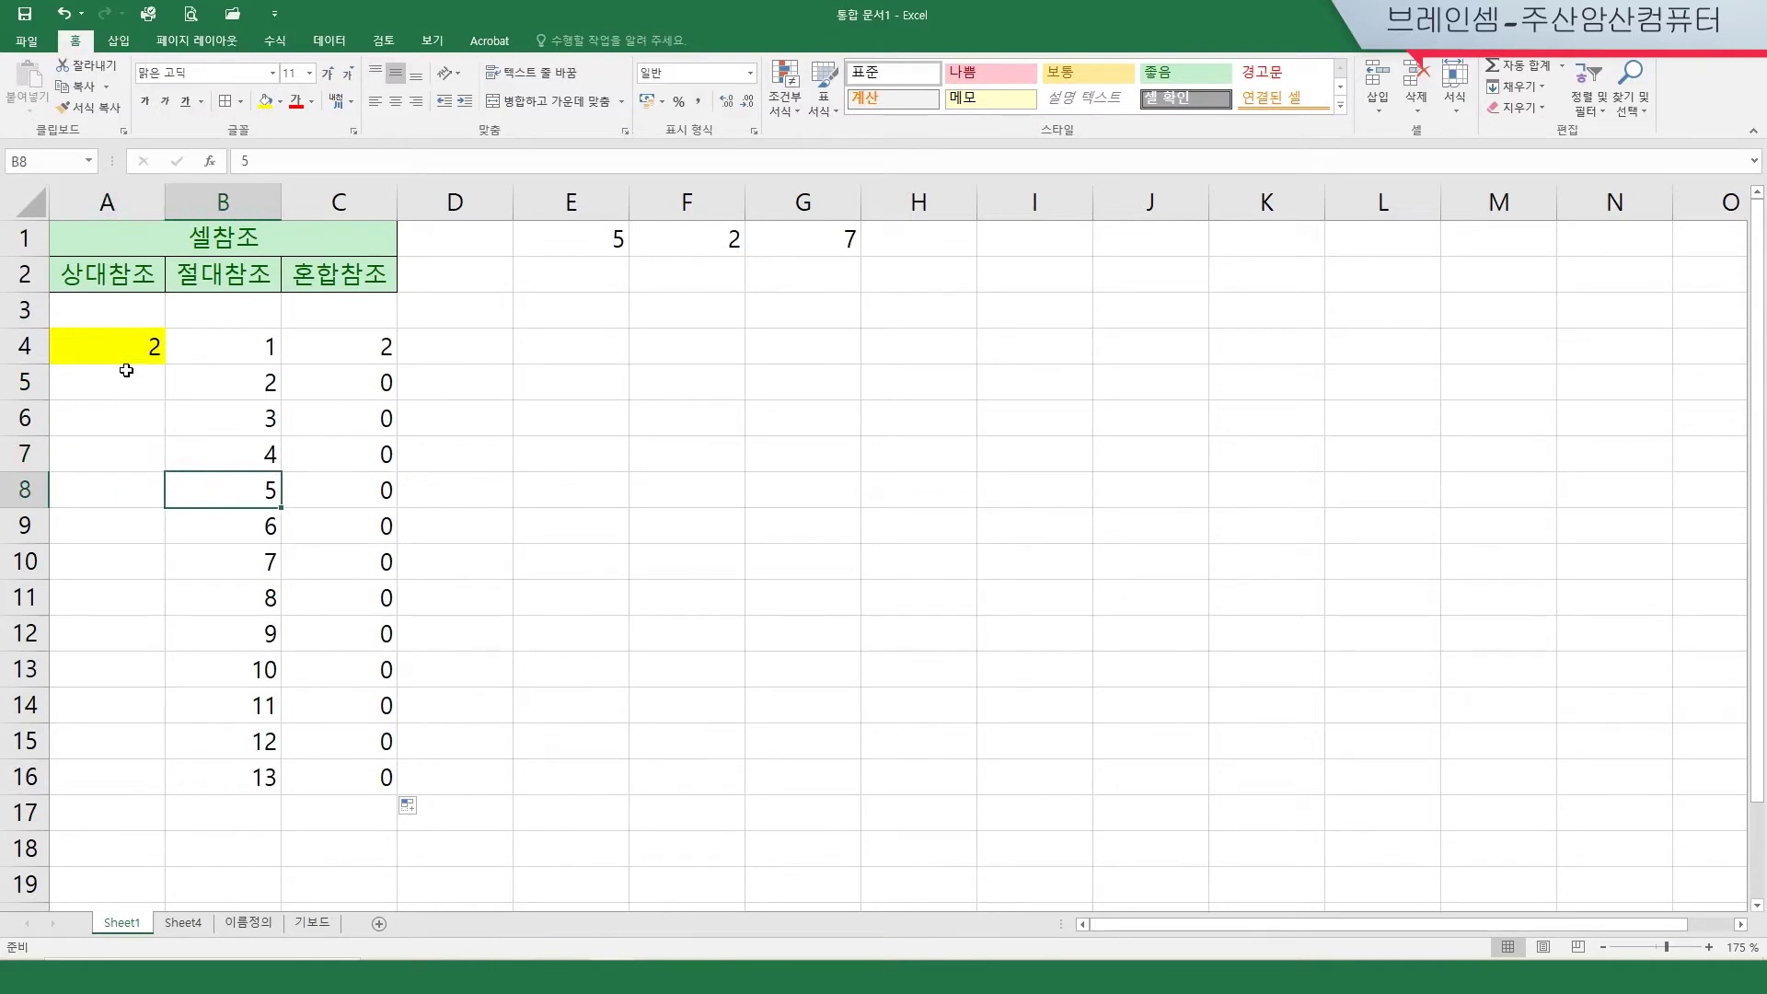
Step: Change C4's formula to the fully relative reference =A4*B4 and fill it down to C16
left_click(381, 347)
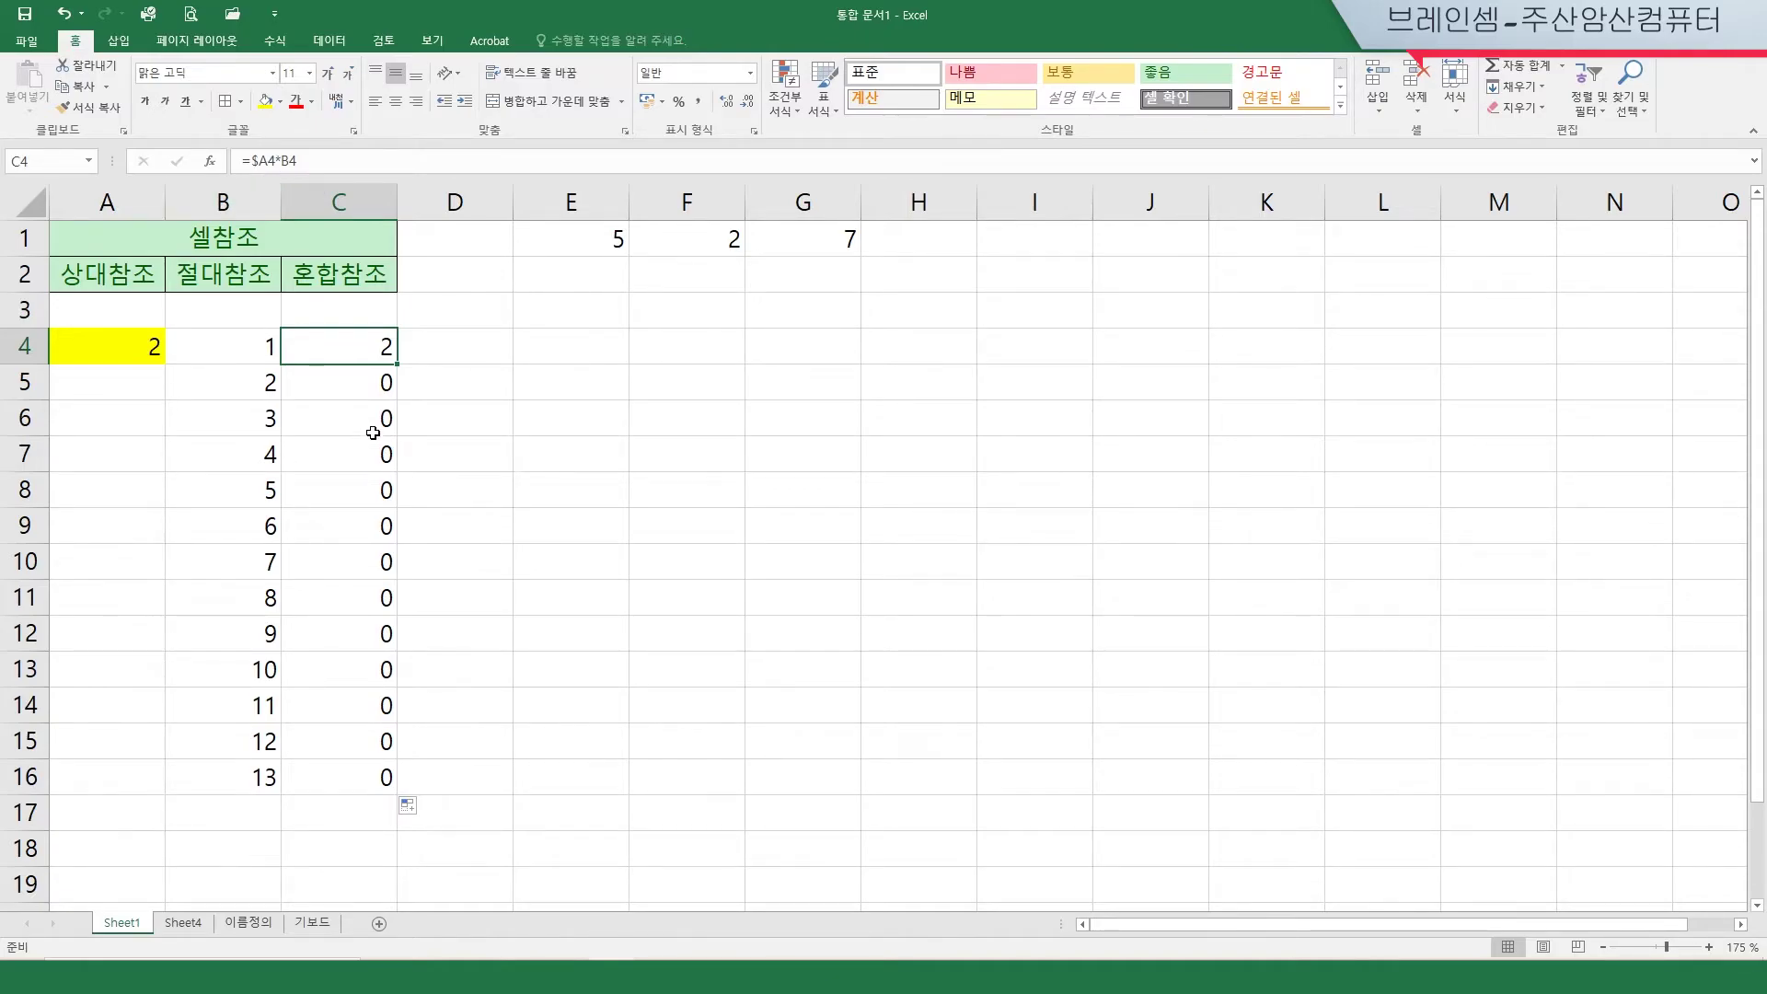
left_click(255, 161)
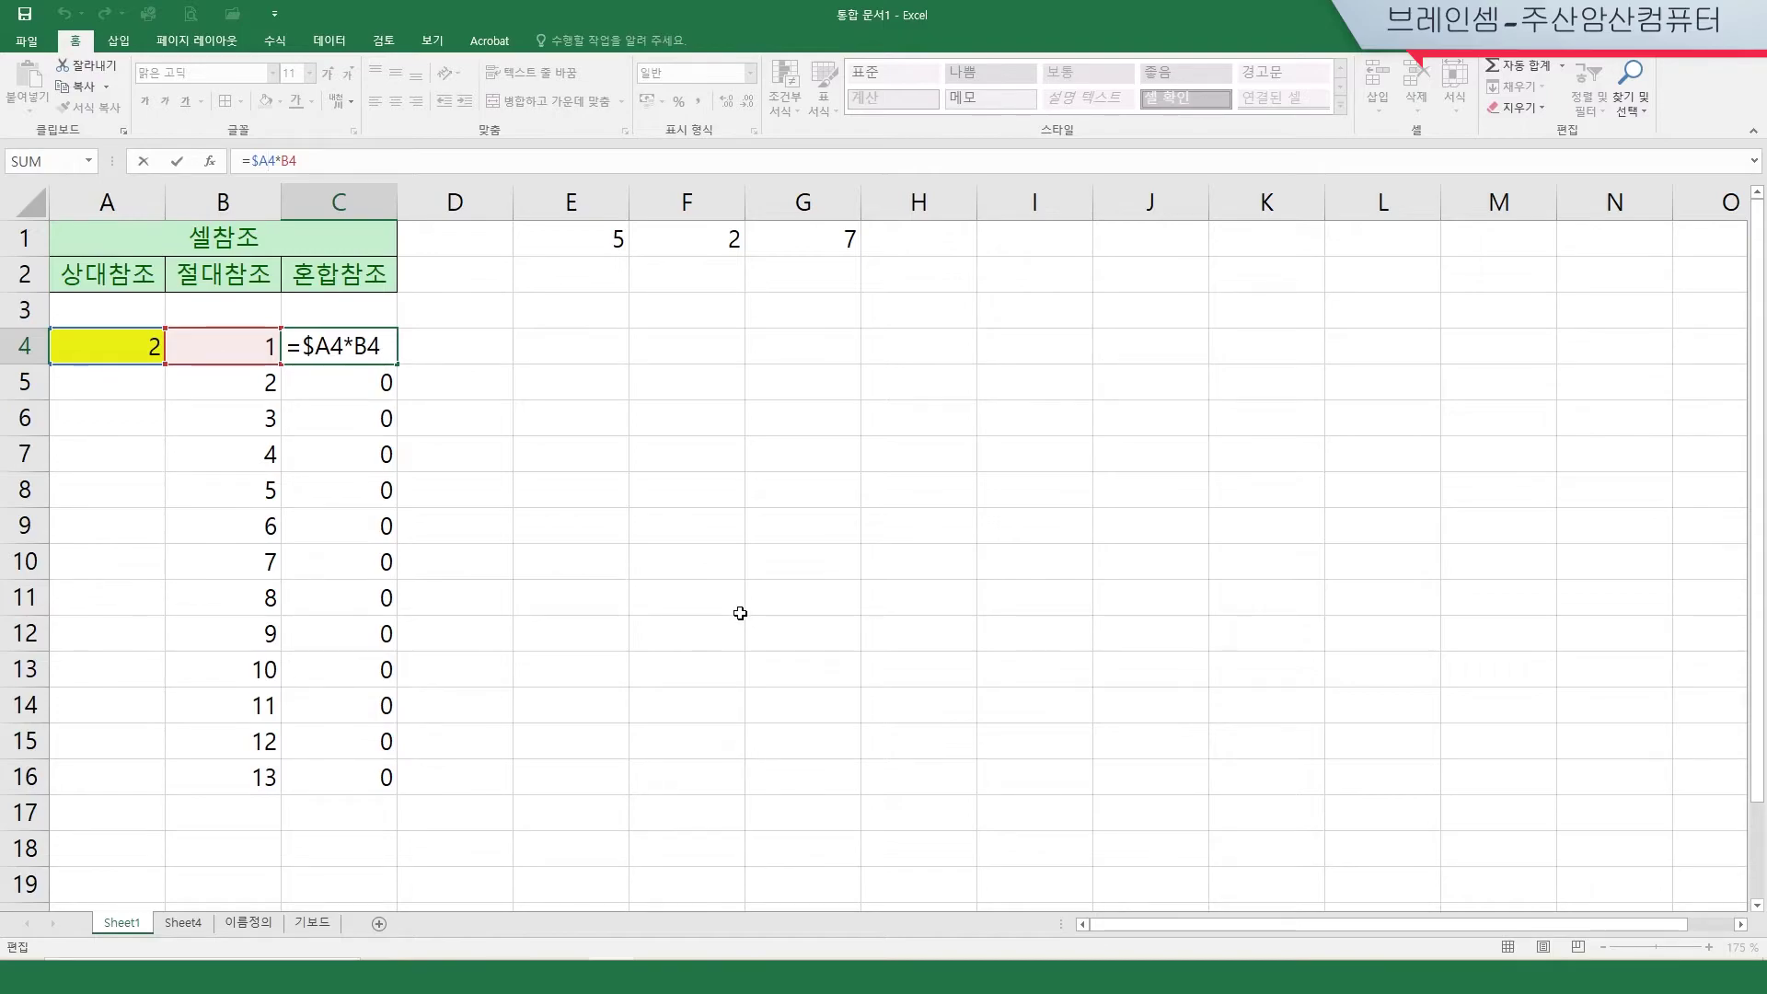
key("F4")
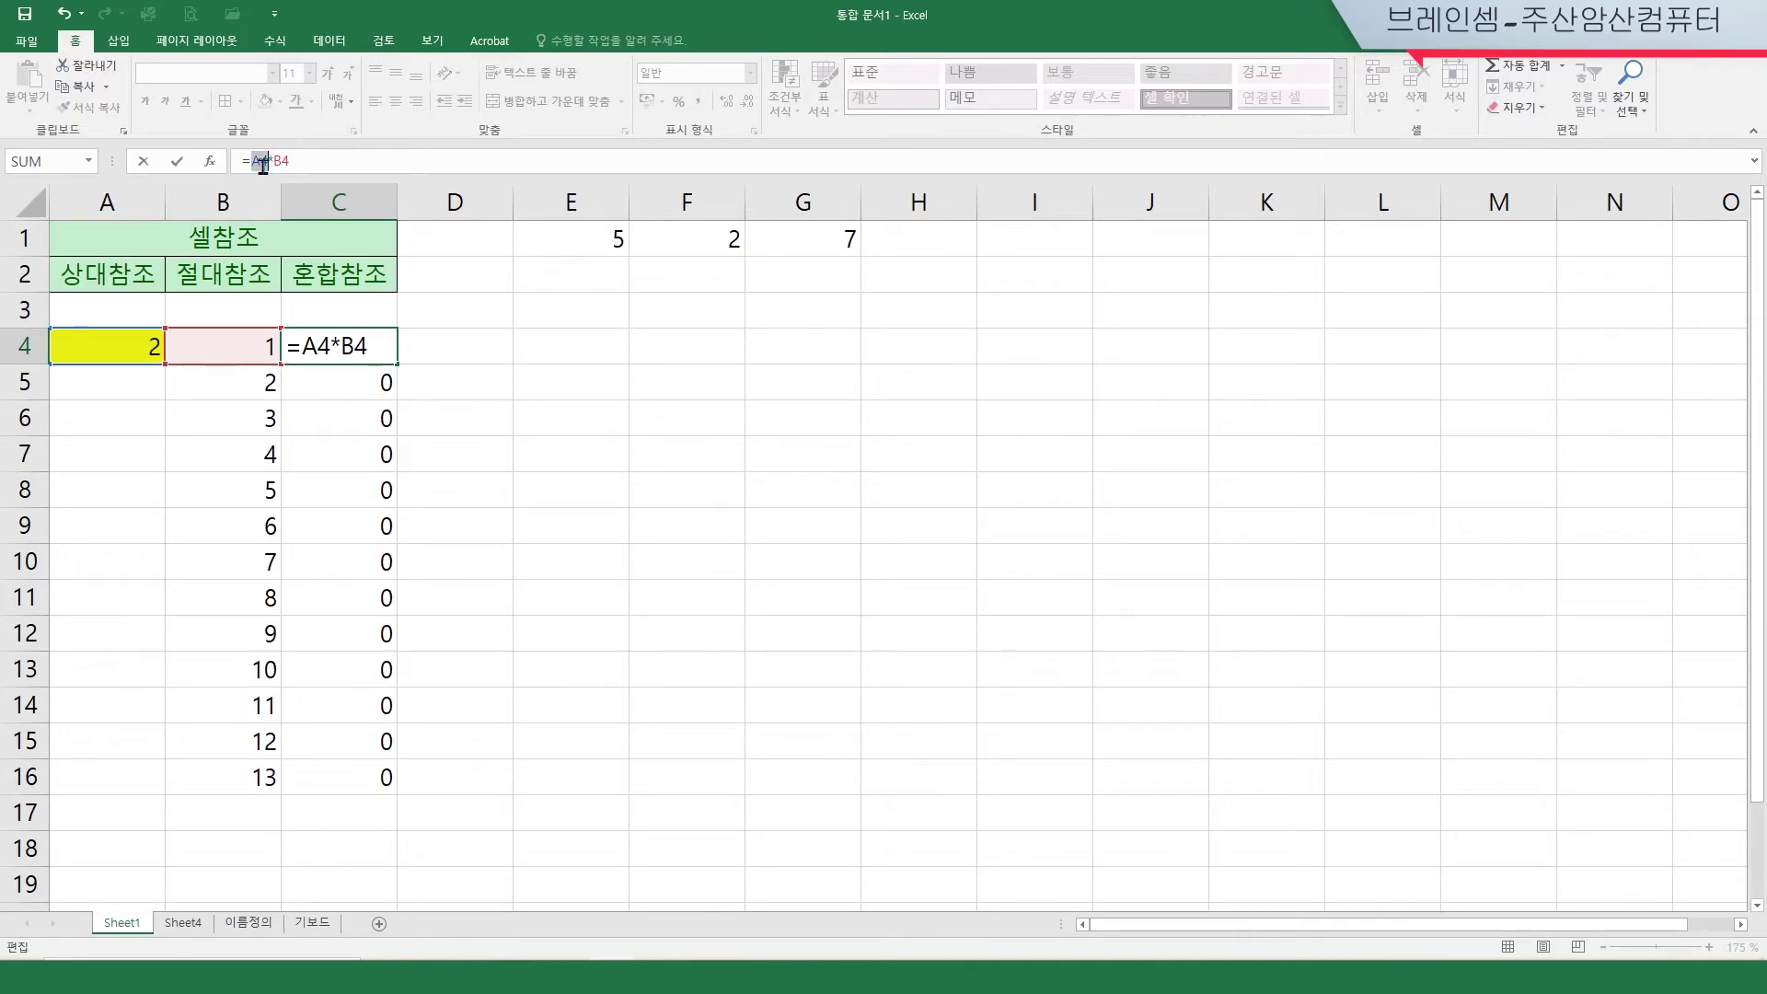
key("F4")
key("F4")
key("F4")
key("Return")
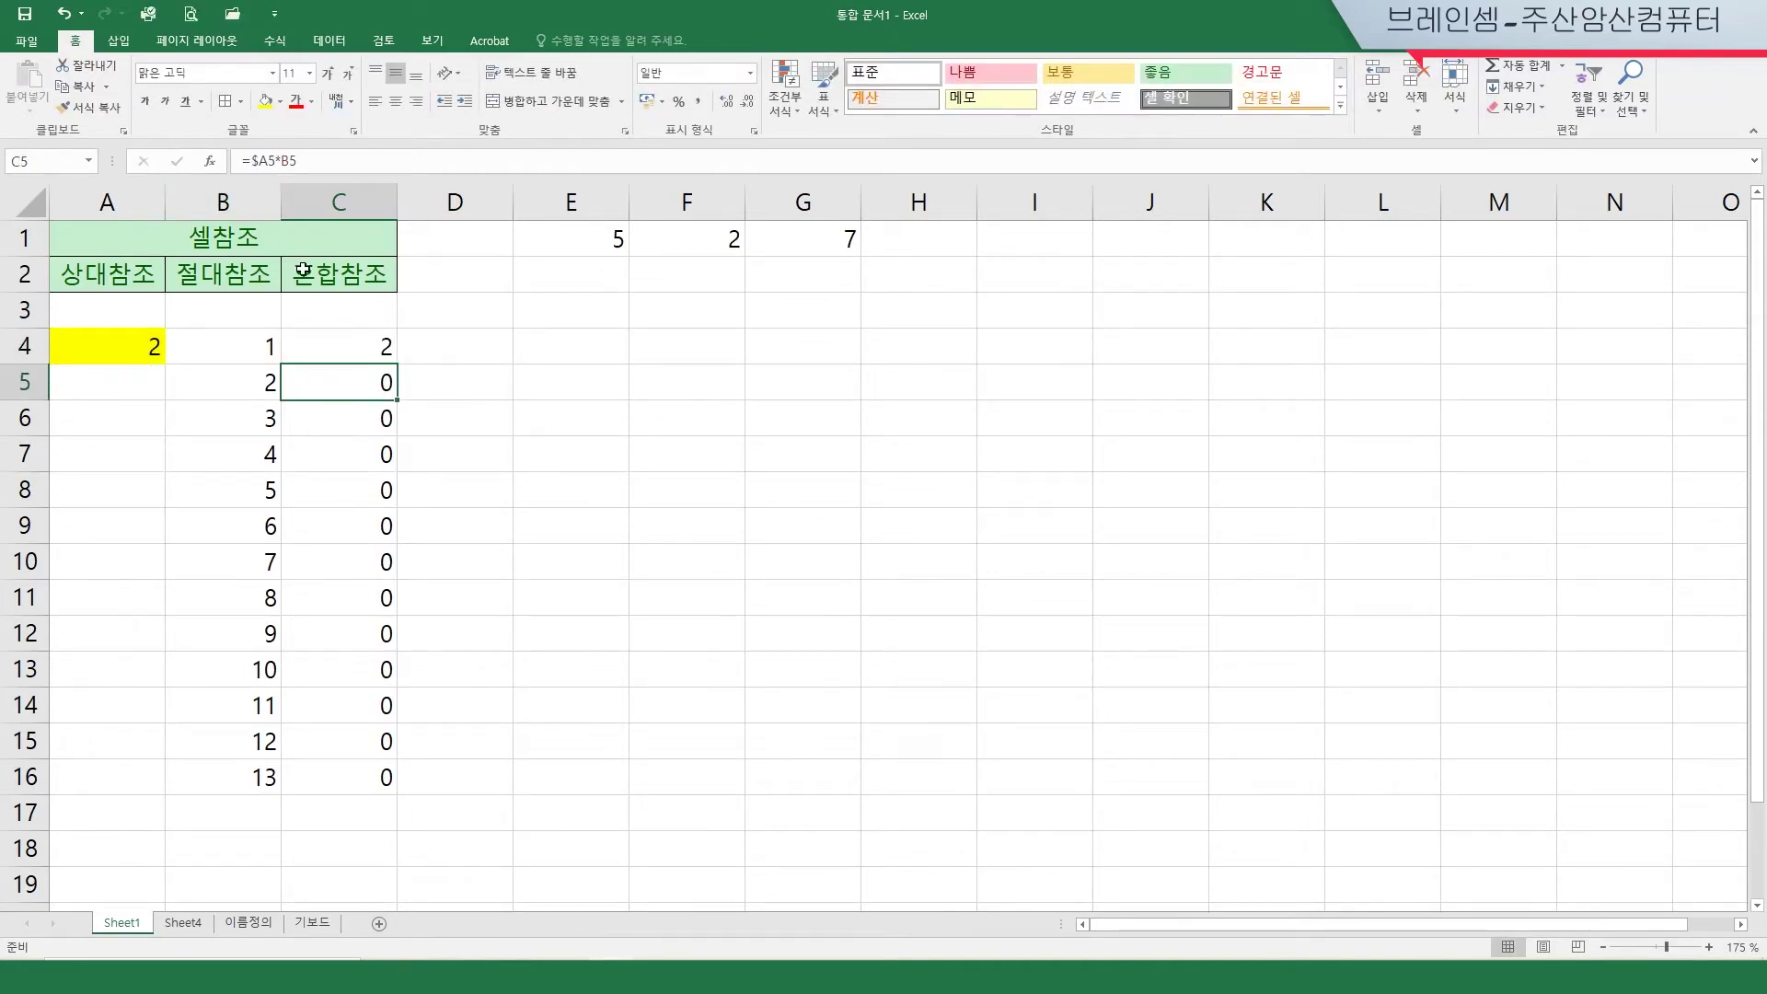
key("ctrl+z")
left_click_drag(397, 365, 402, 791)
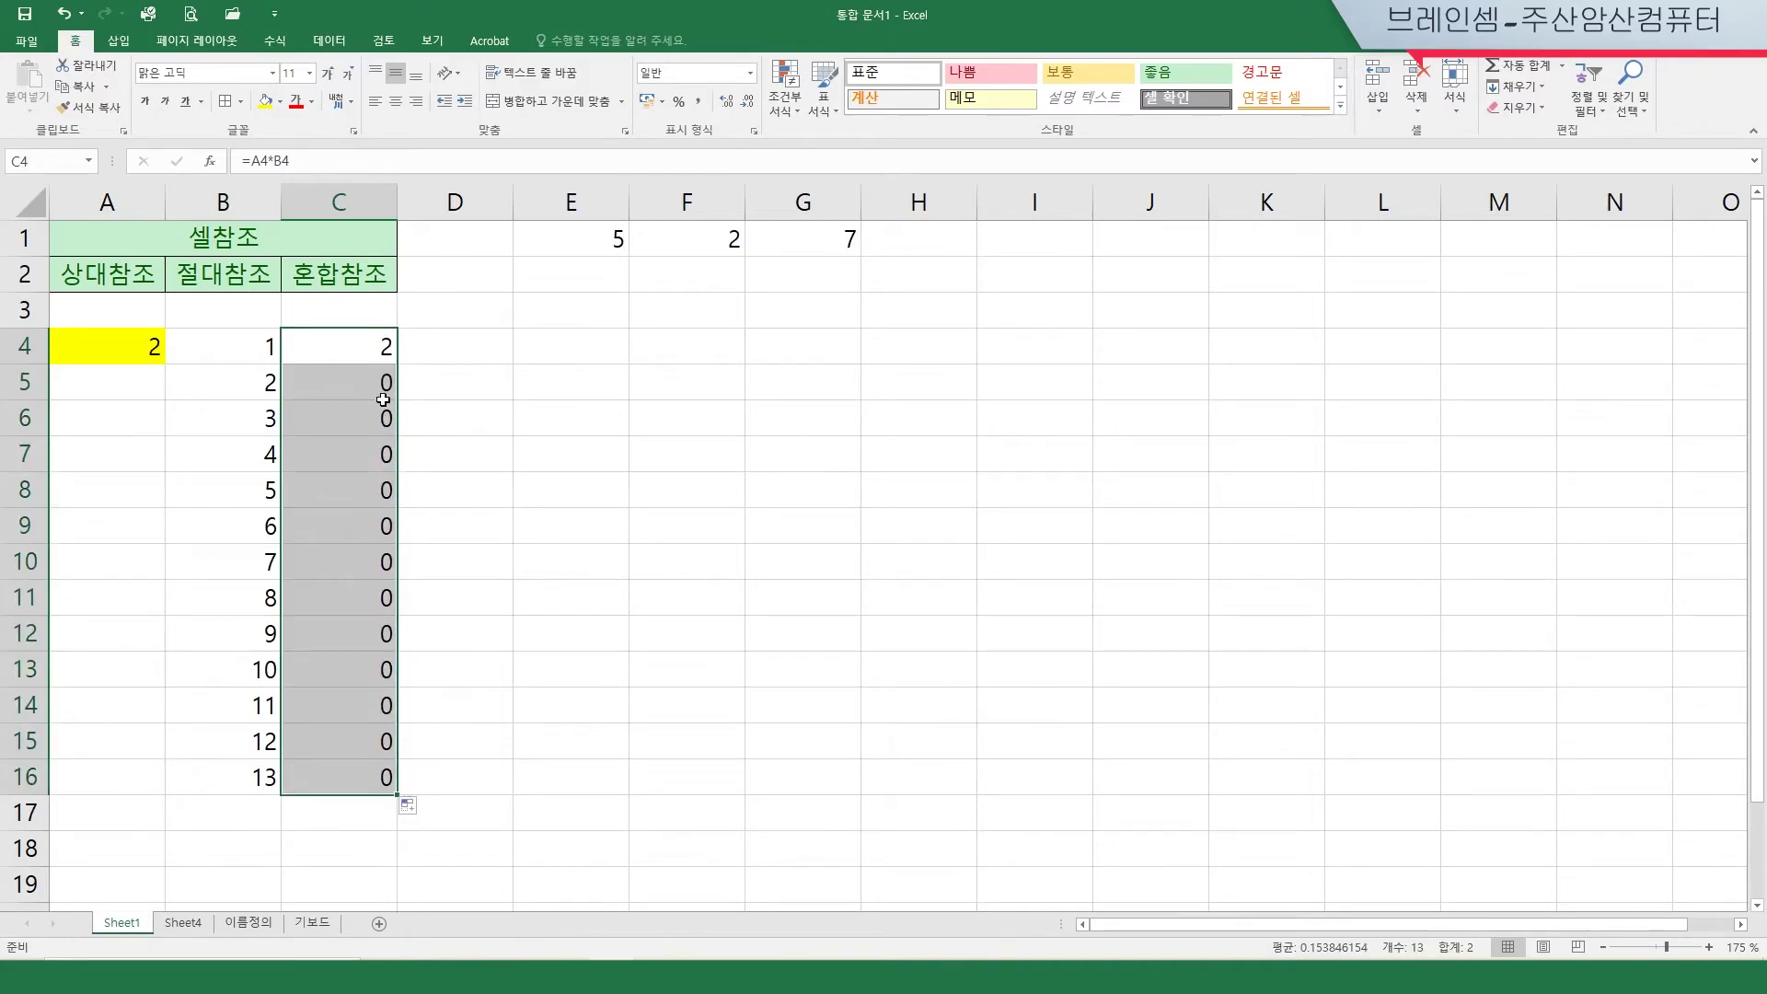
Step: Examine how the relative references shift in the formulas of C4 to C7
left_click(376, 348)
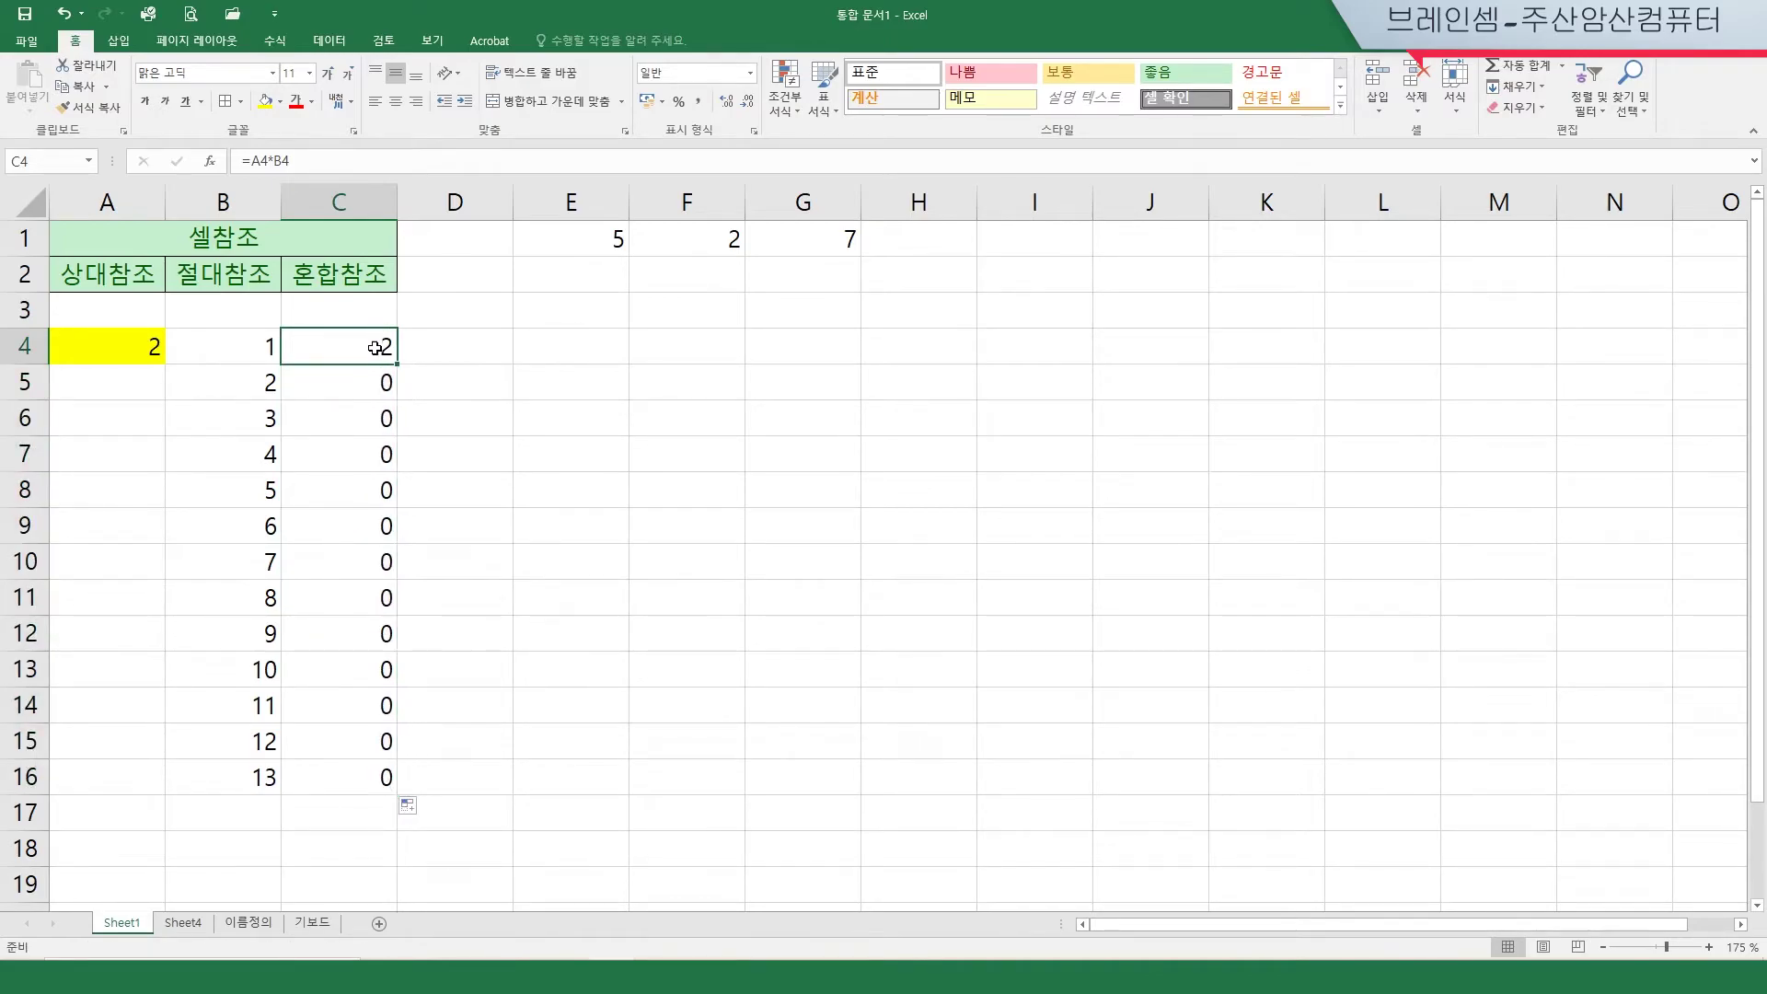
left_click(347, 387)
left_click(360, 430)
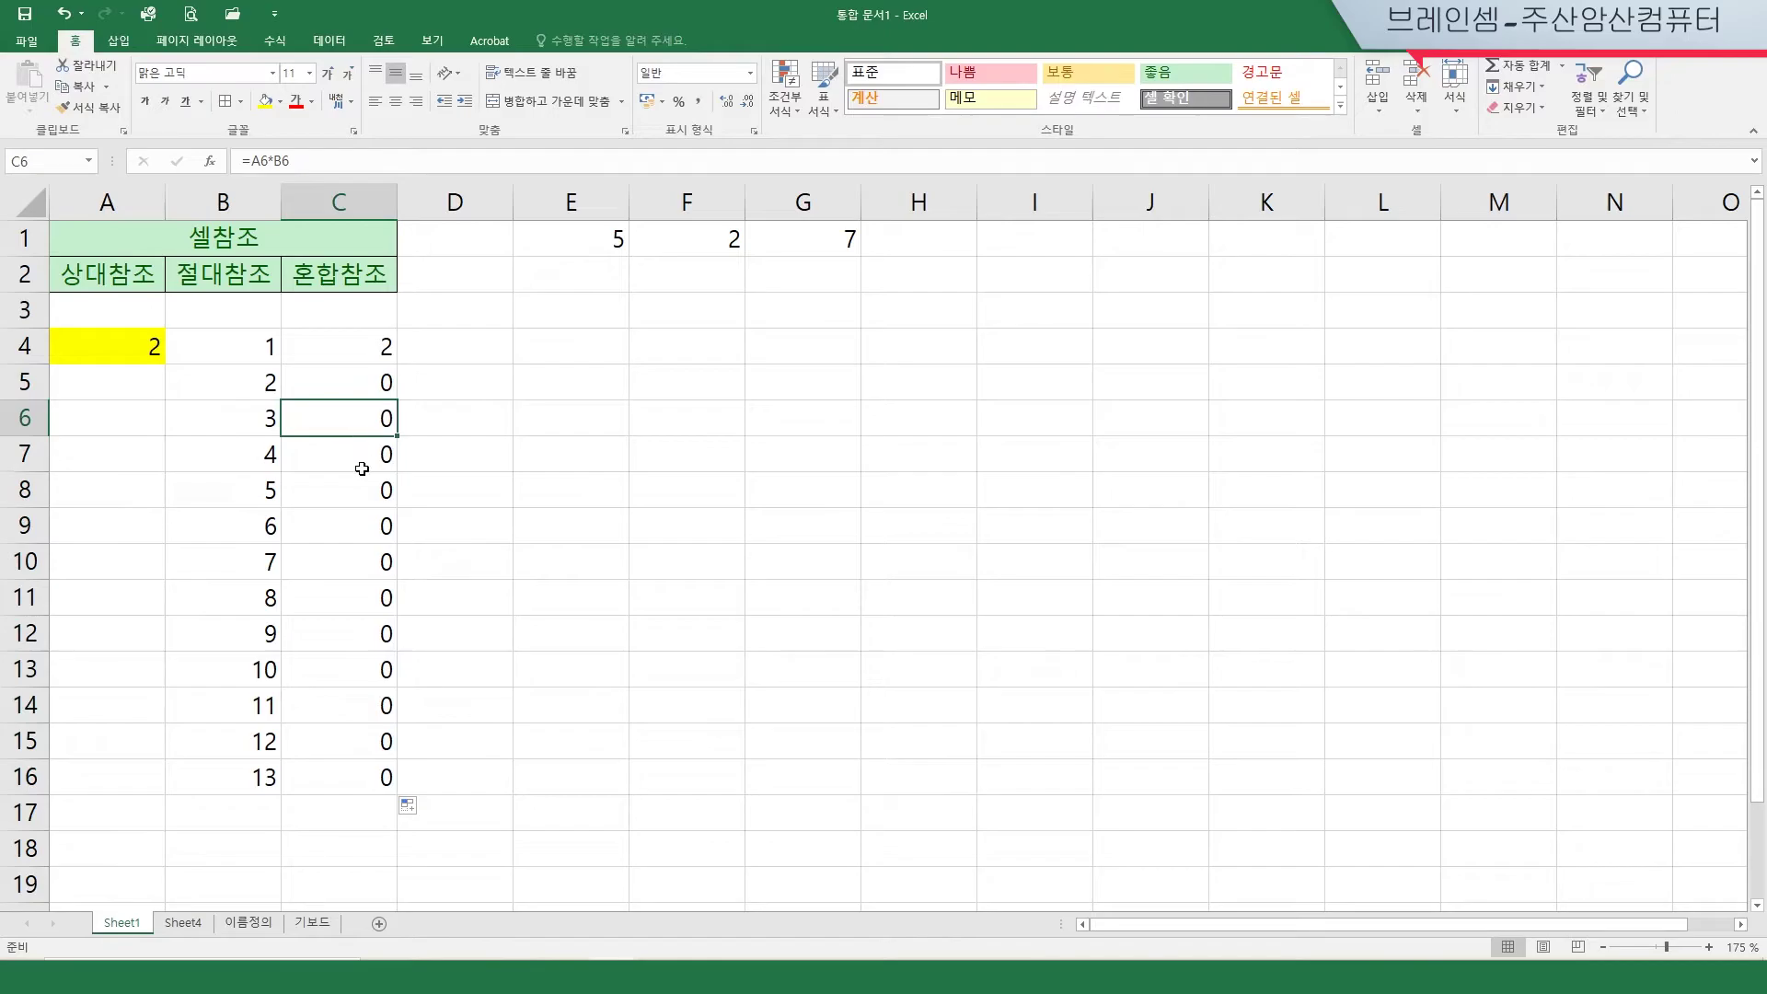
left_click(362, 465)
Step: Change C4's formula to the absolute reference =$A$4*B4 and fill it down to C16
left_click(363, 349)
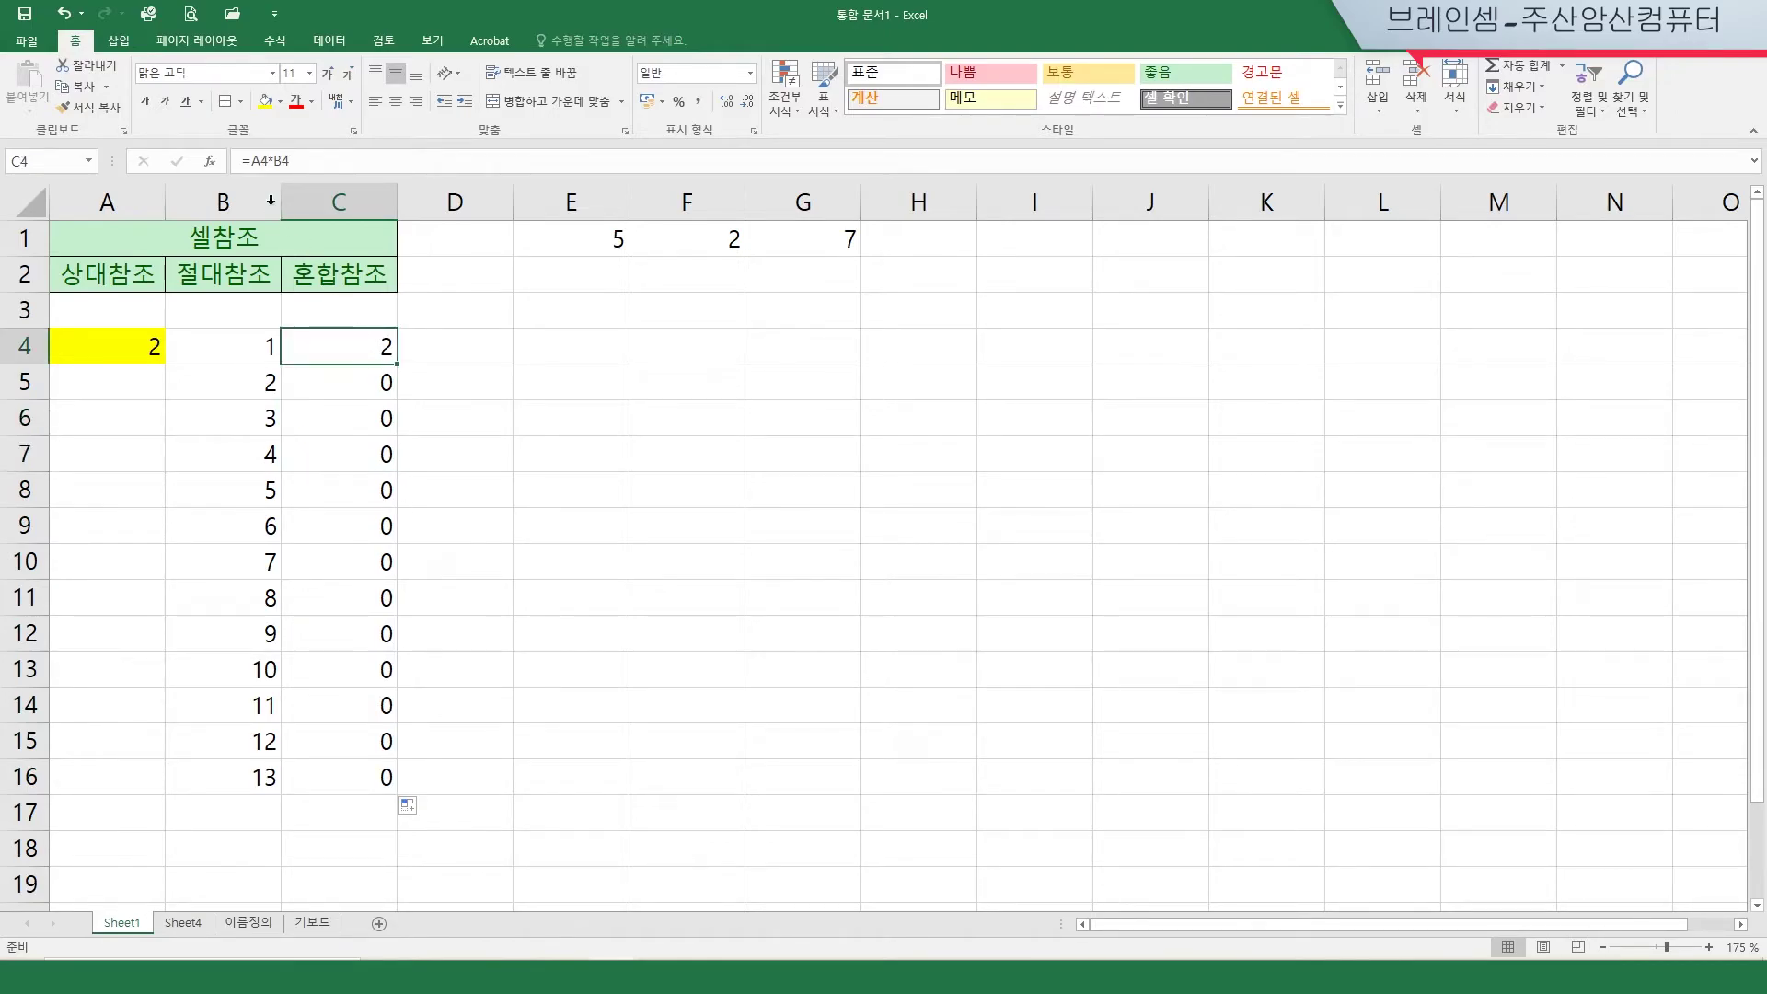
left_click(261, 161)
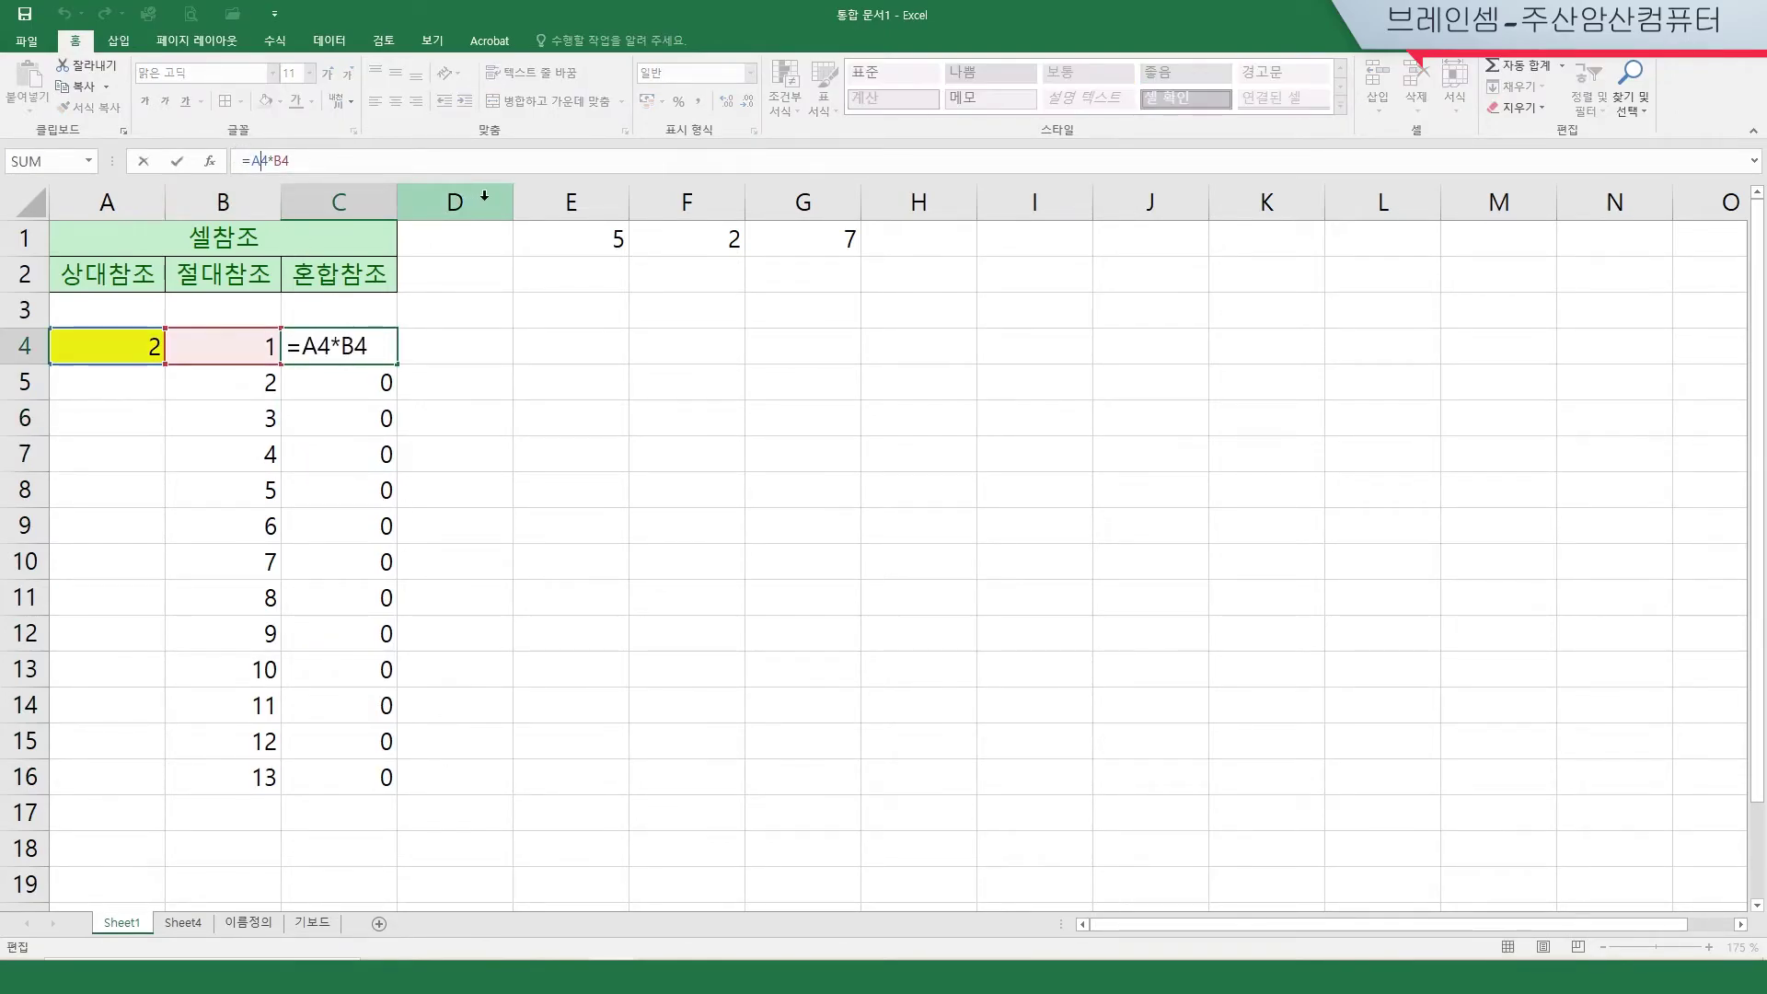
key("F4")
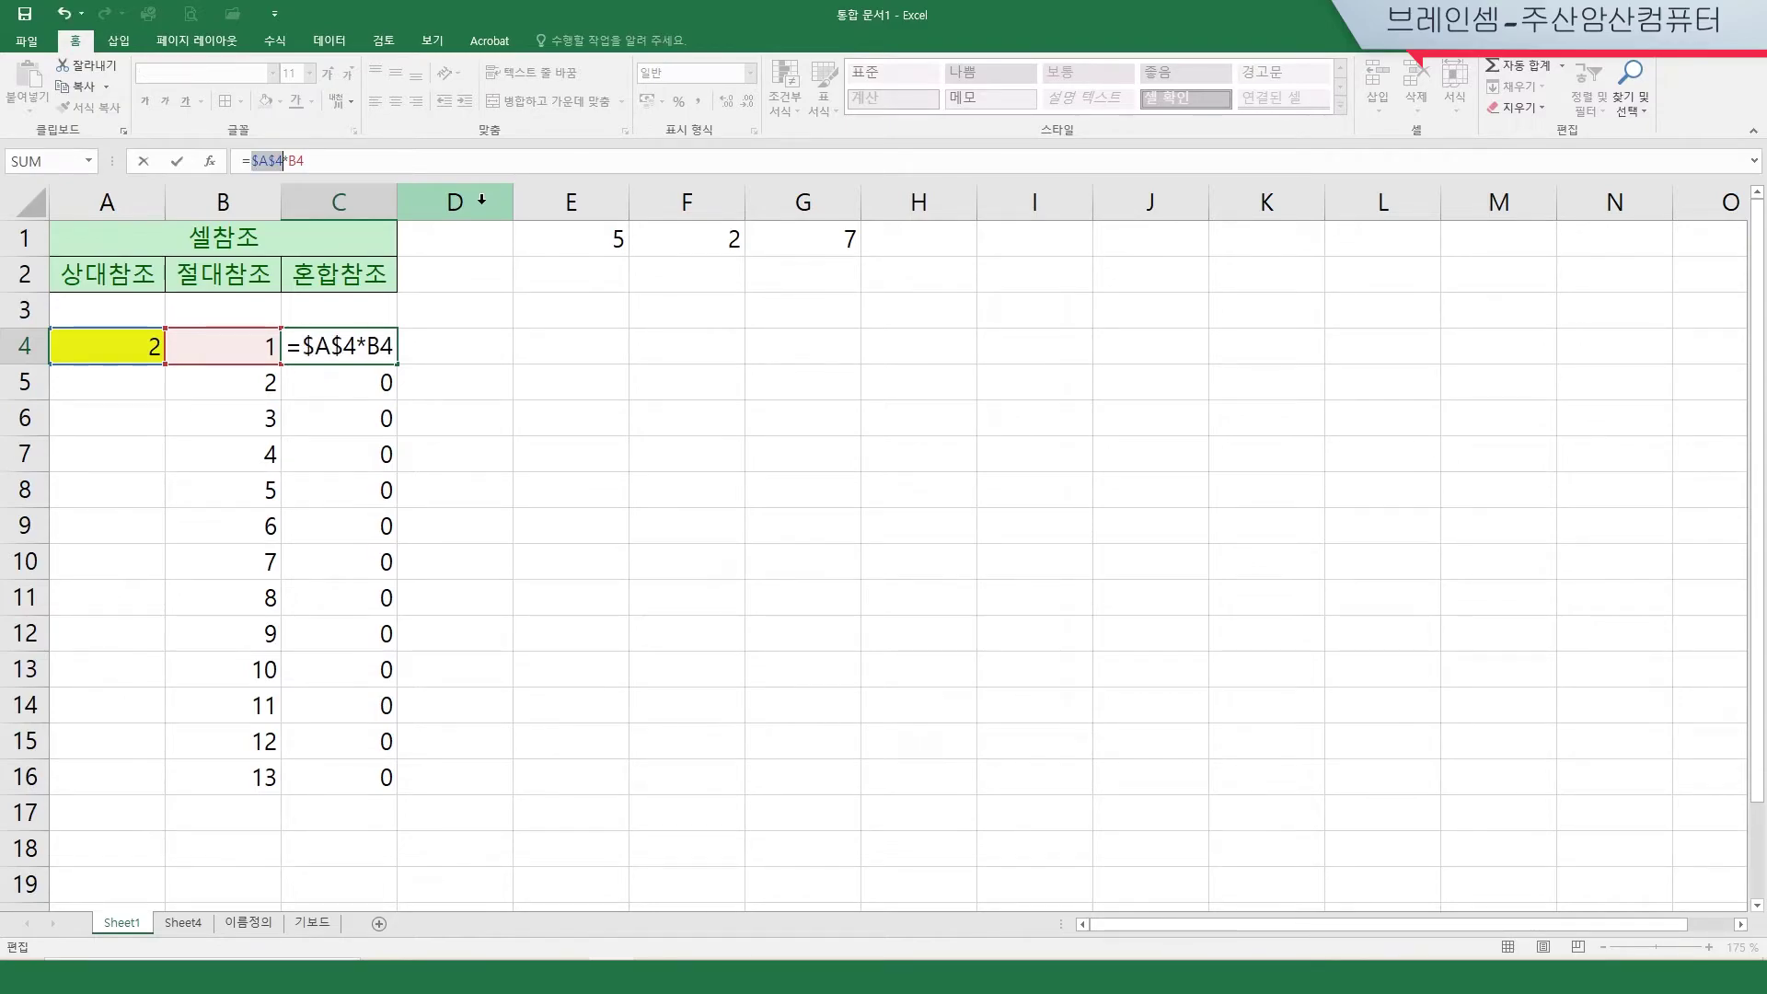
key("Return")
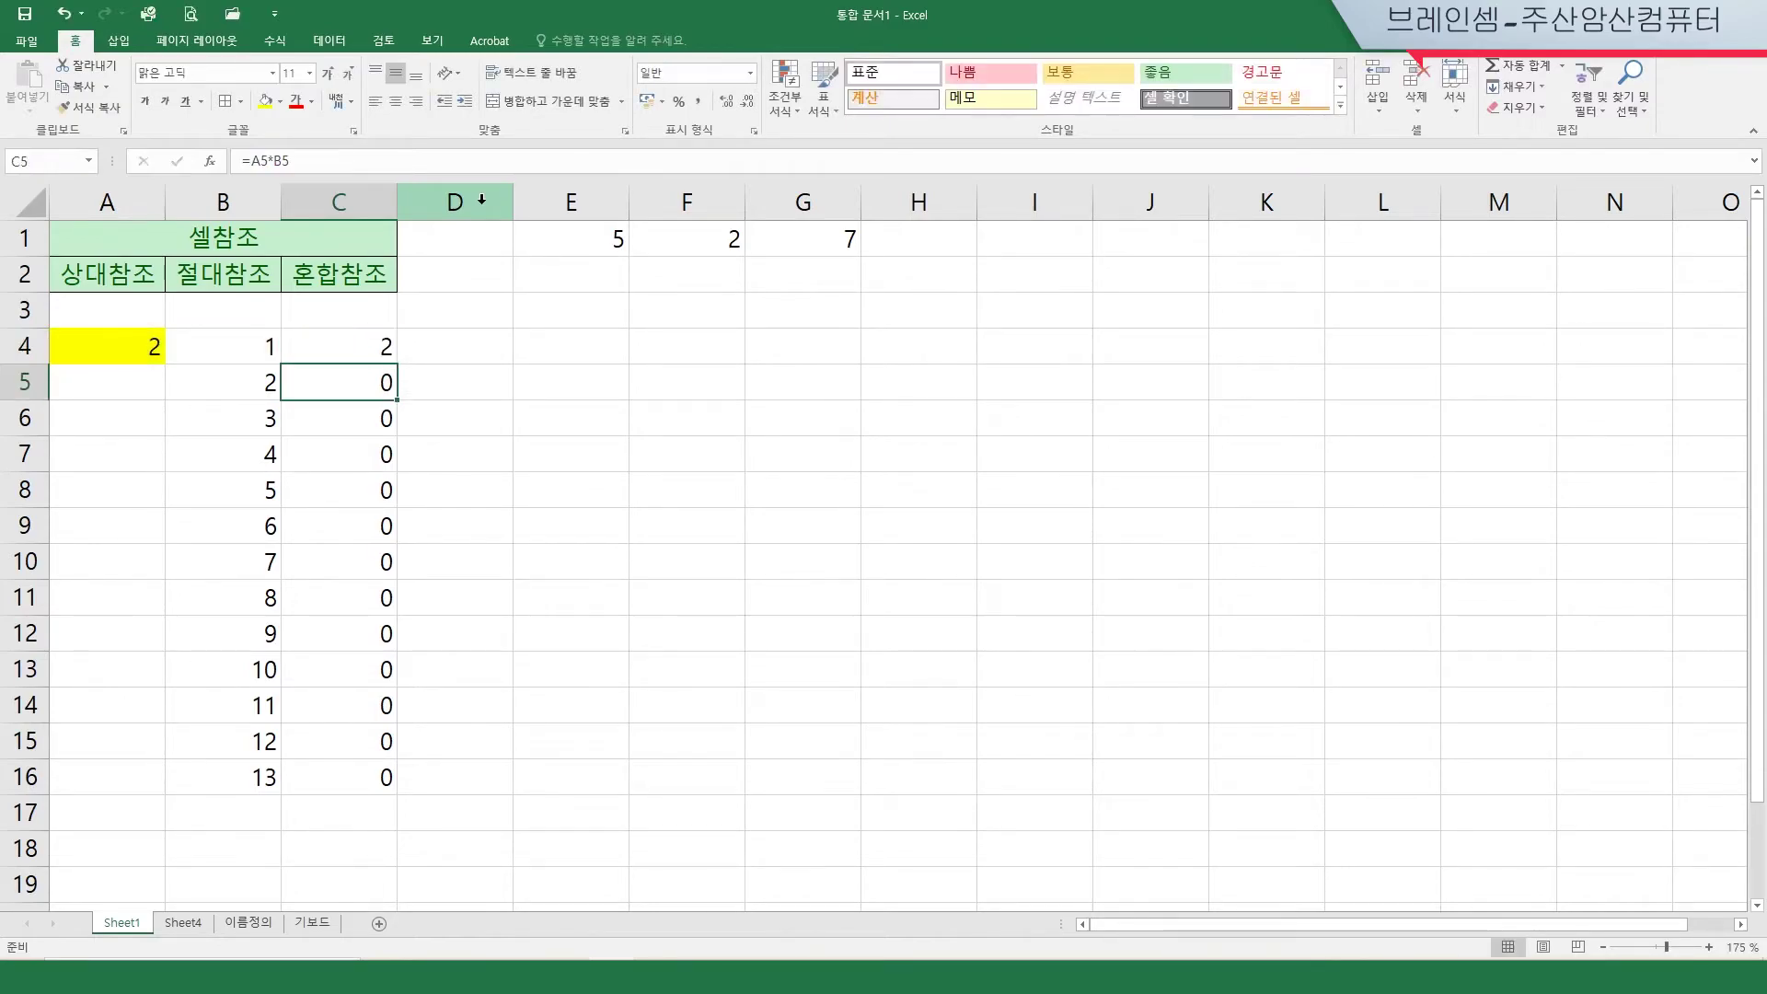
left_click(335, 351)
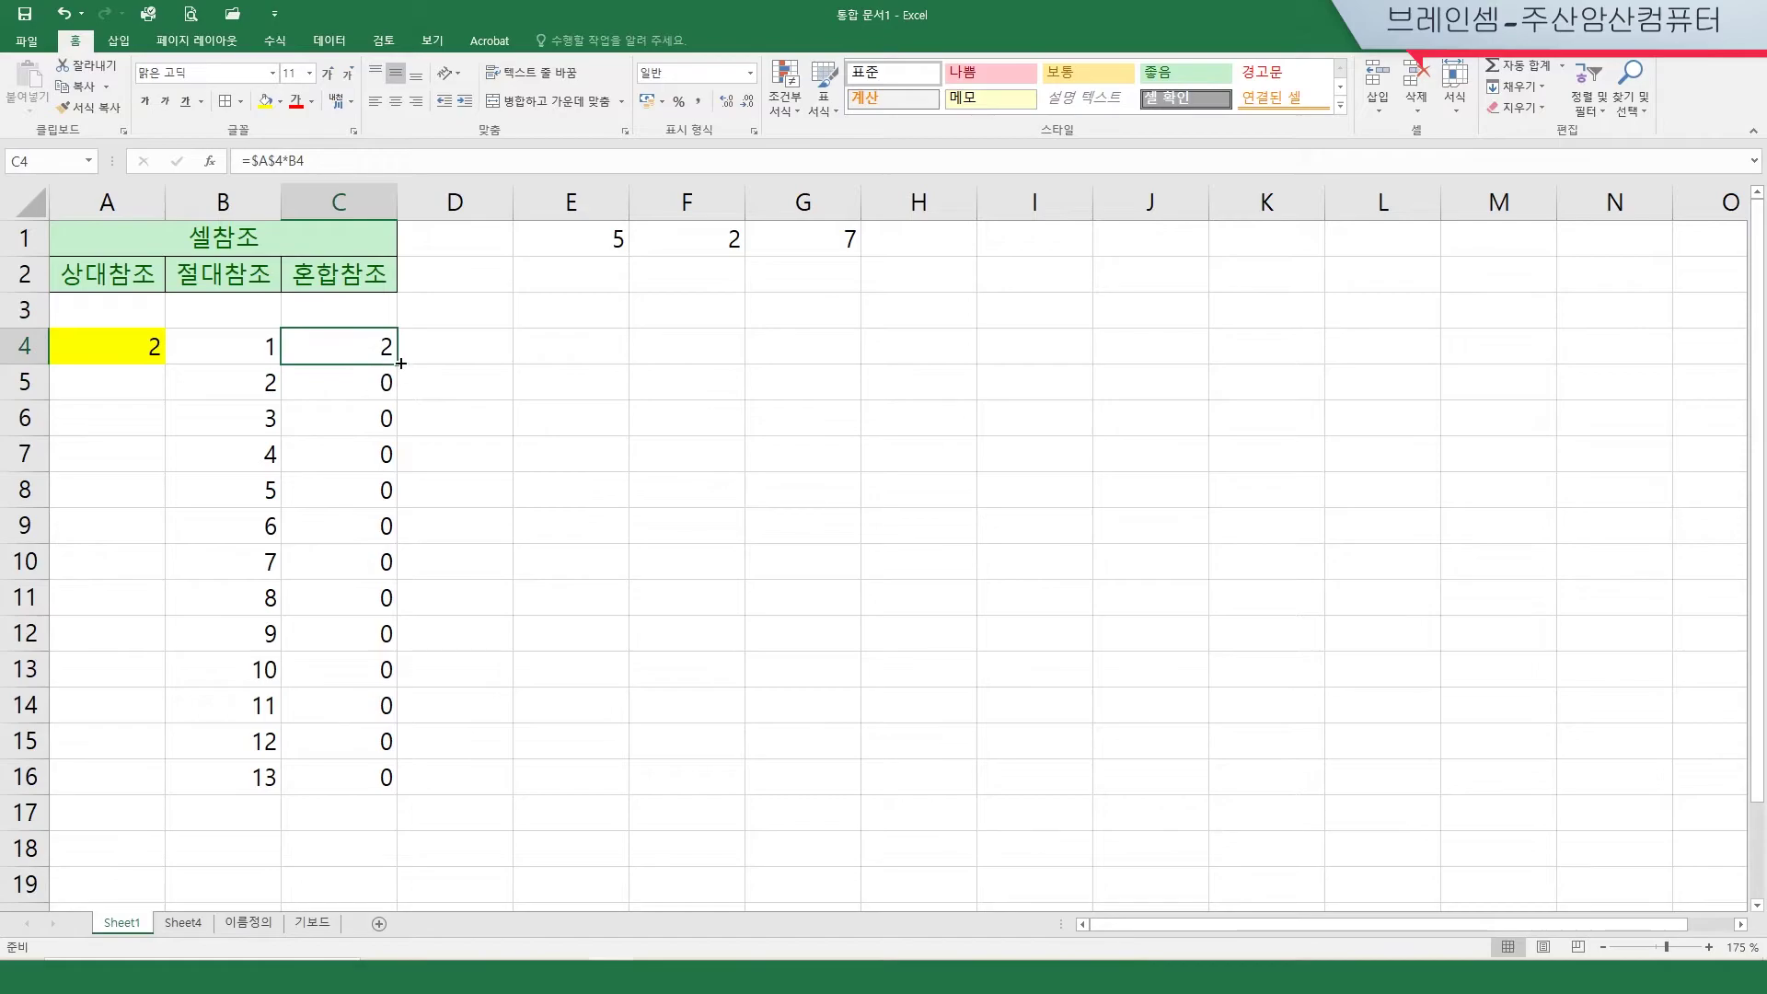
left_click_drag(401, 364, 401, 793)
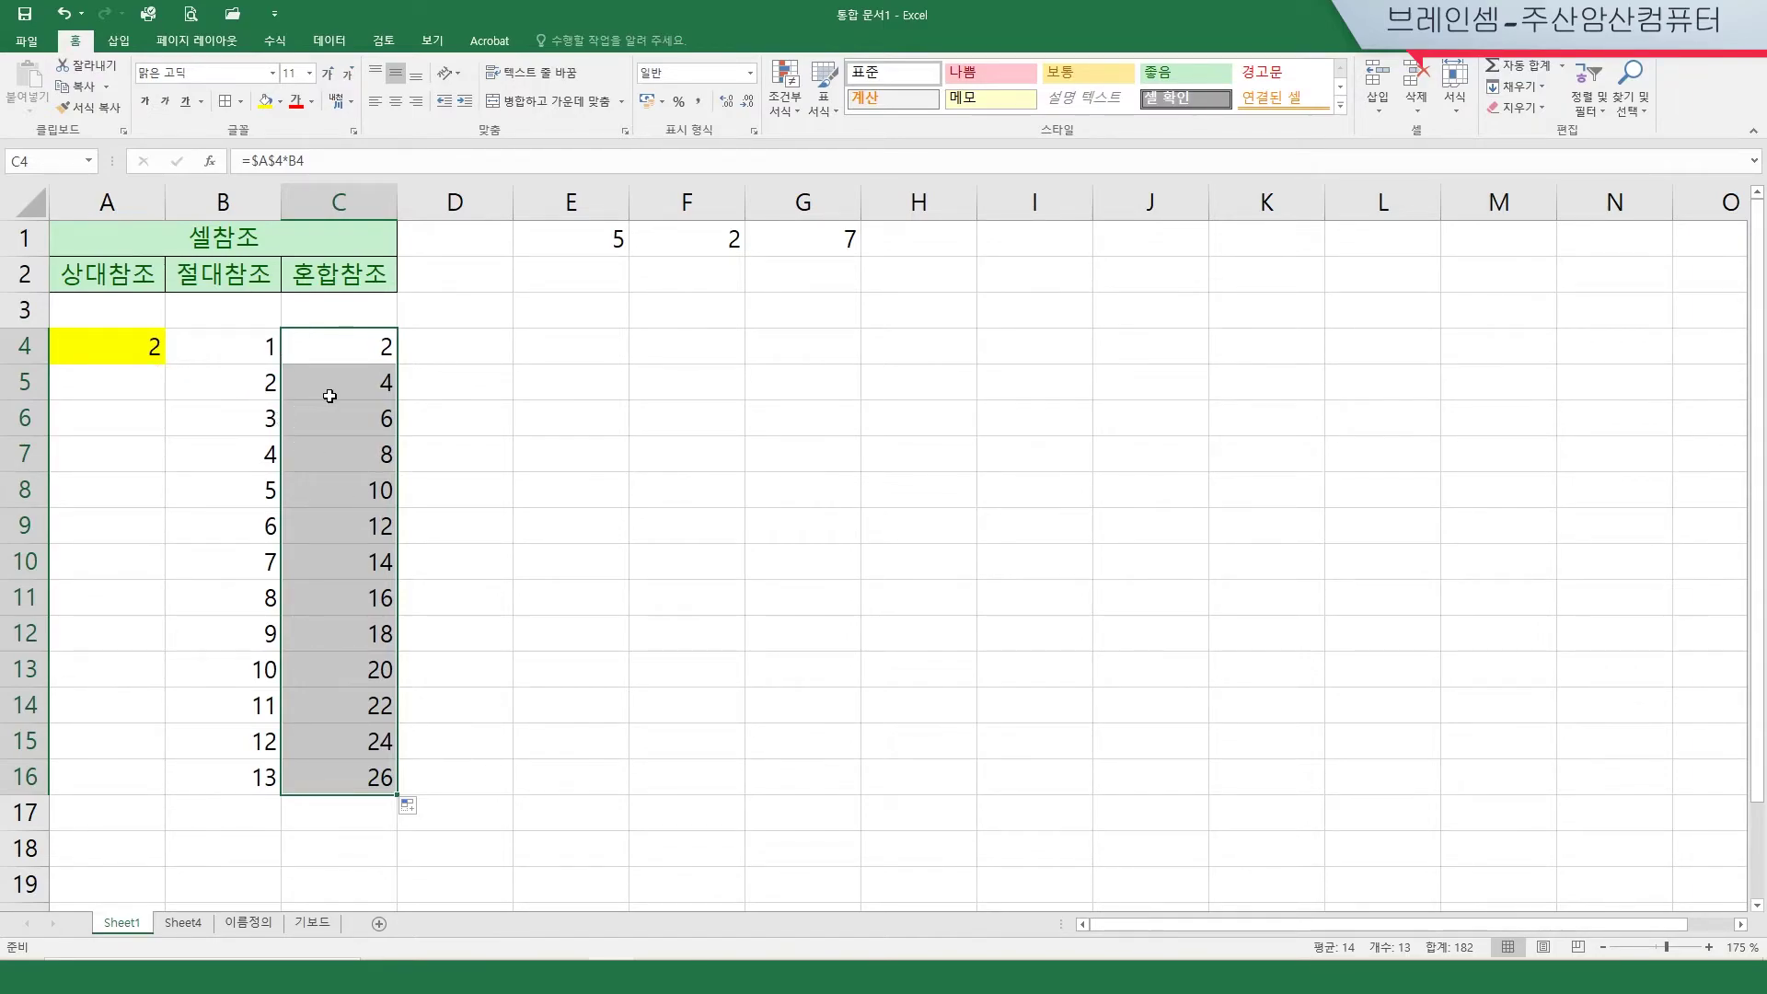
Step: Fill E4 to M4 with the value 3 and E5 to M5 with the series 1 to 9
left_click(547, 352)
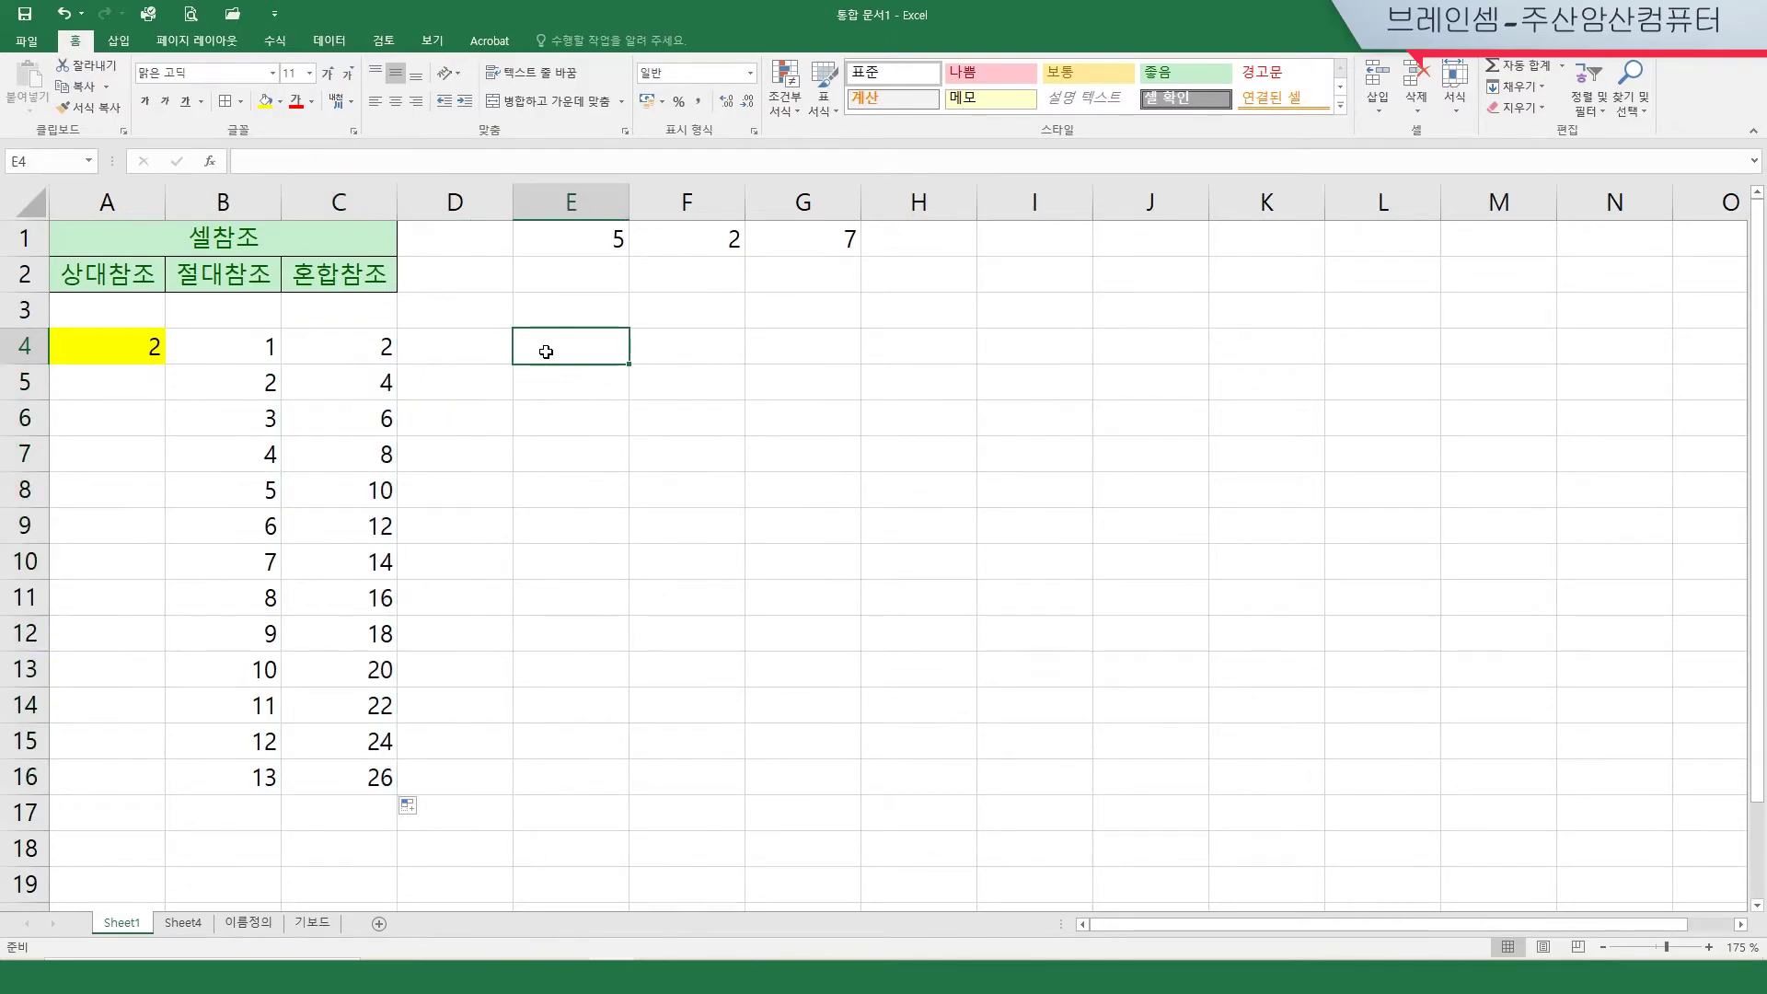
type("3")
left_click_drag(629, 367, 1553, 367)
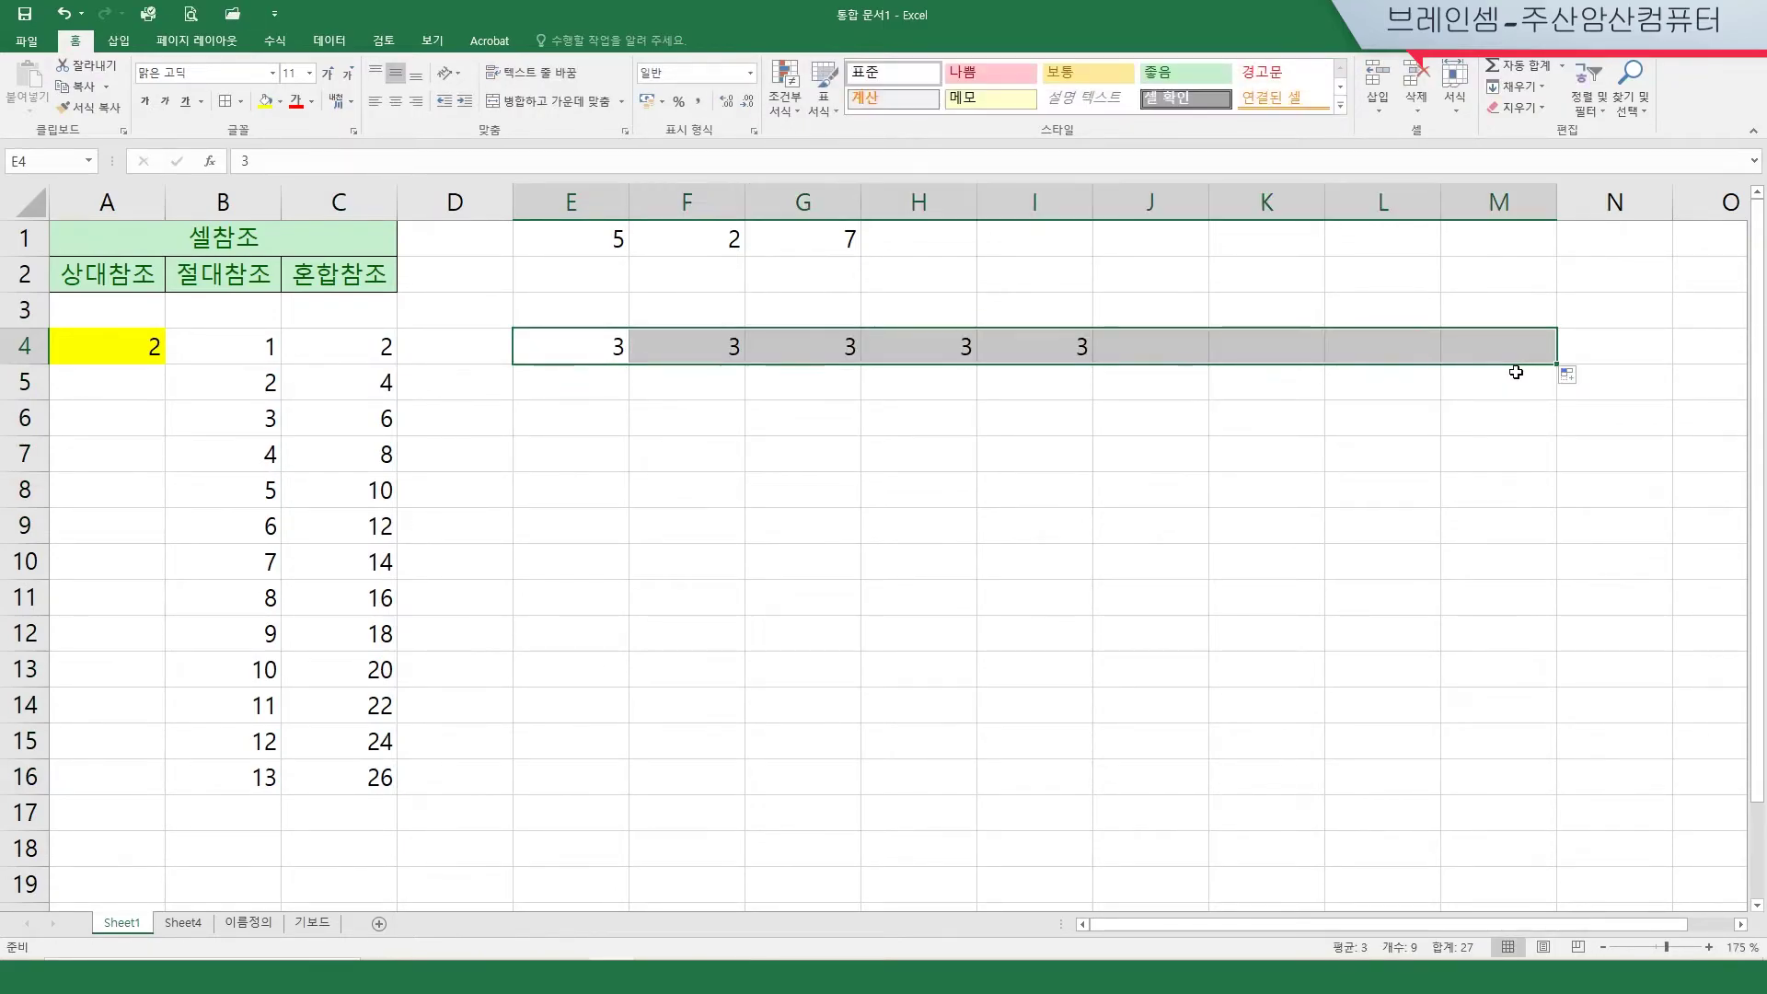
left_click(589, 386)
type("1")
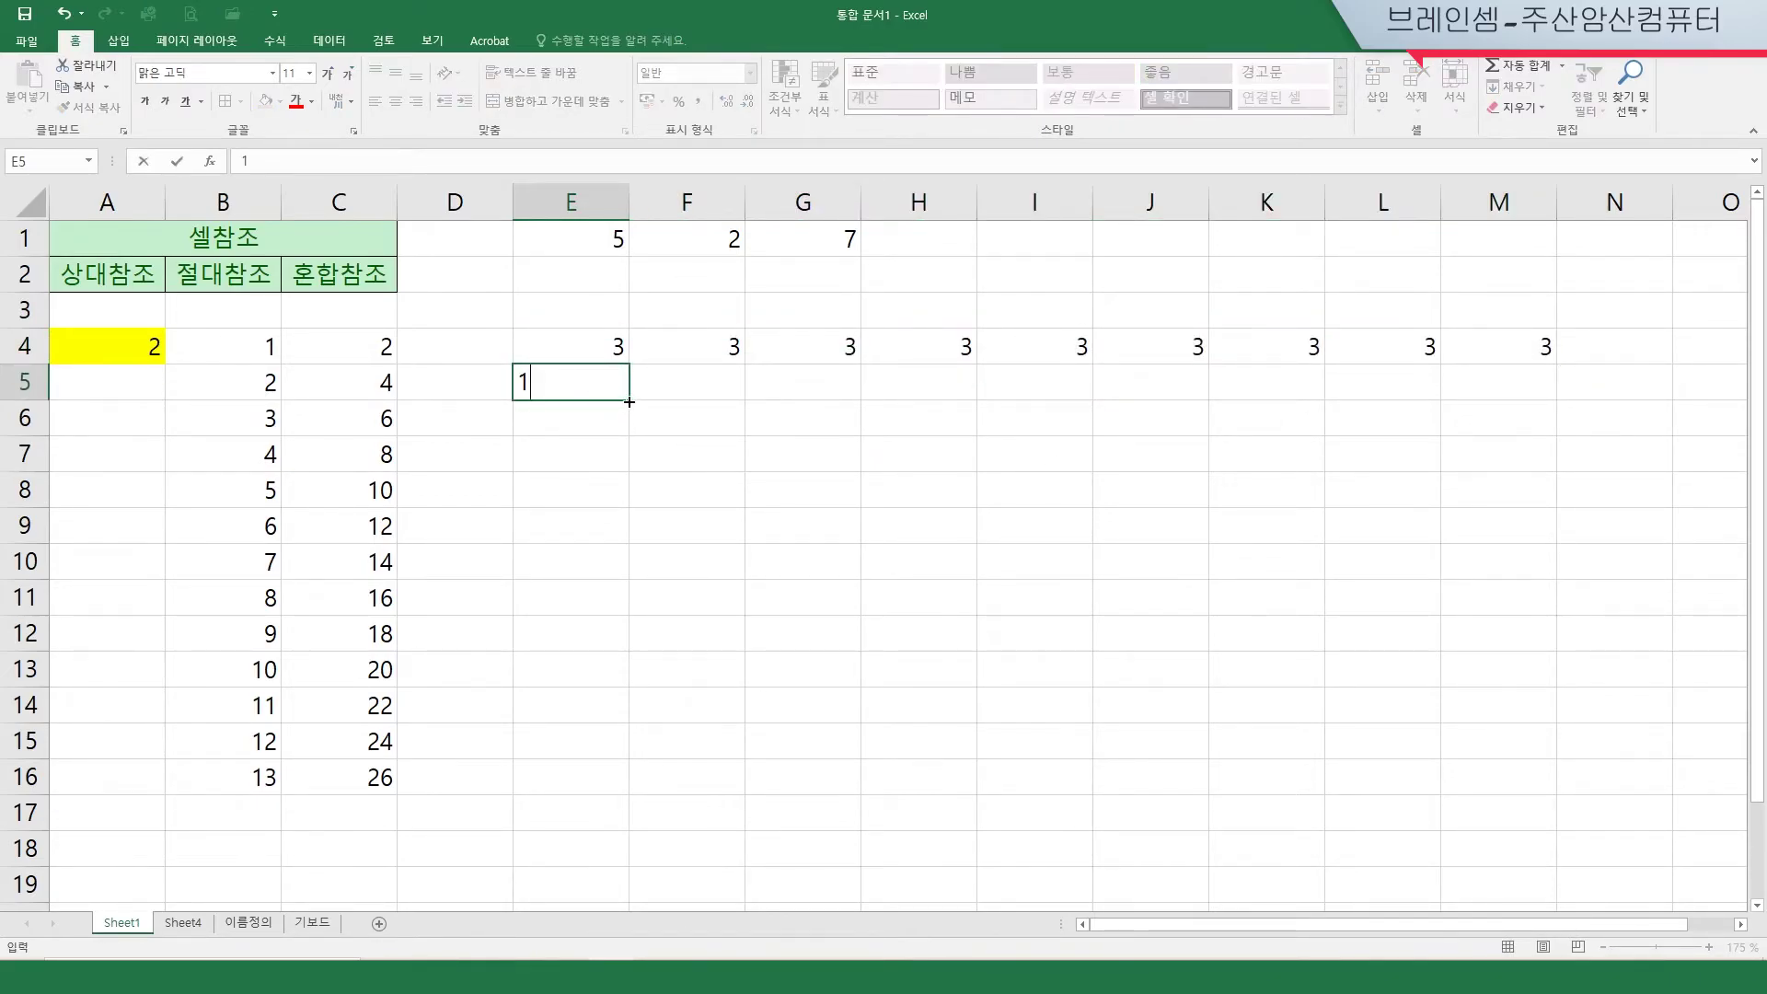
left_click_drag(629, 401, 1517, 425)
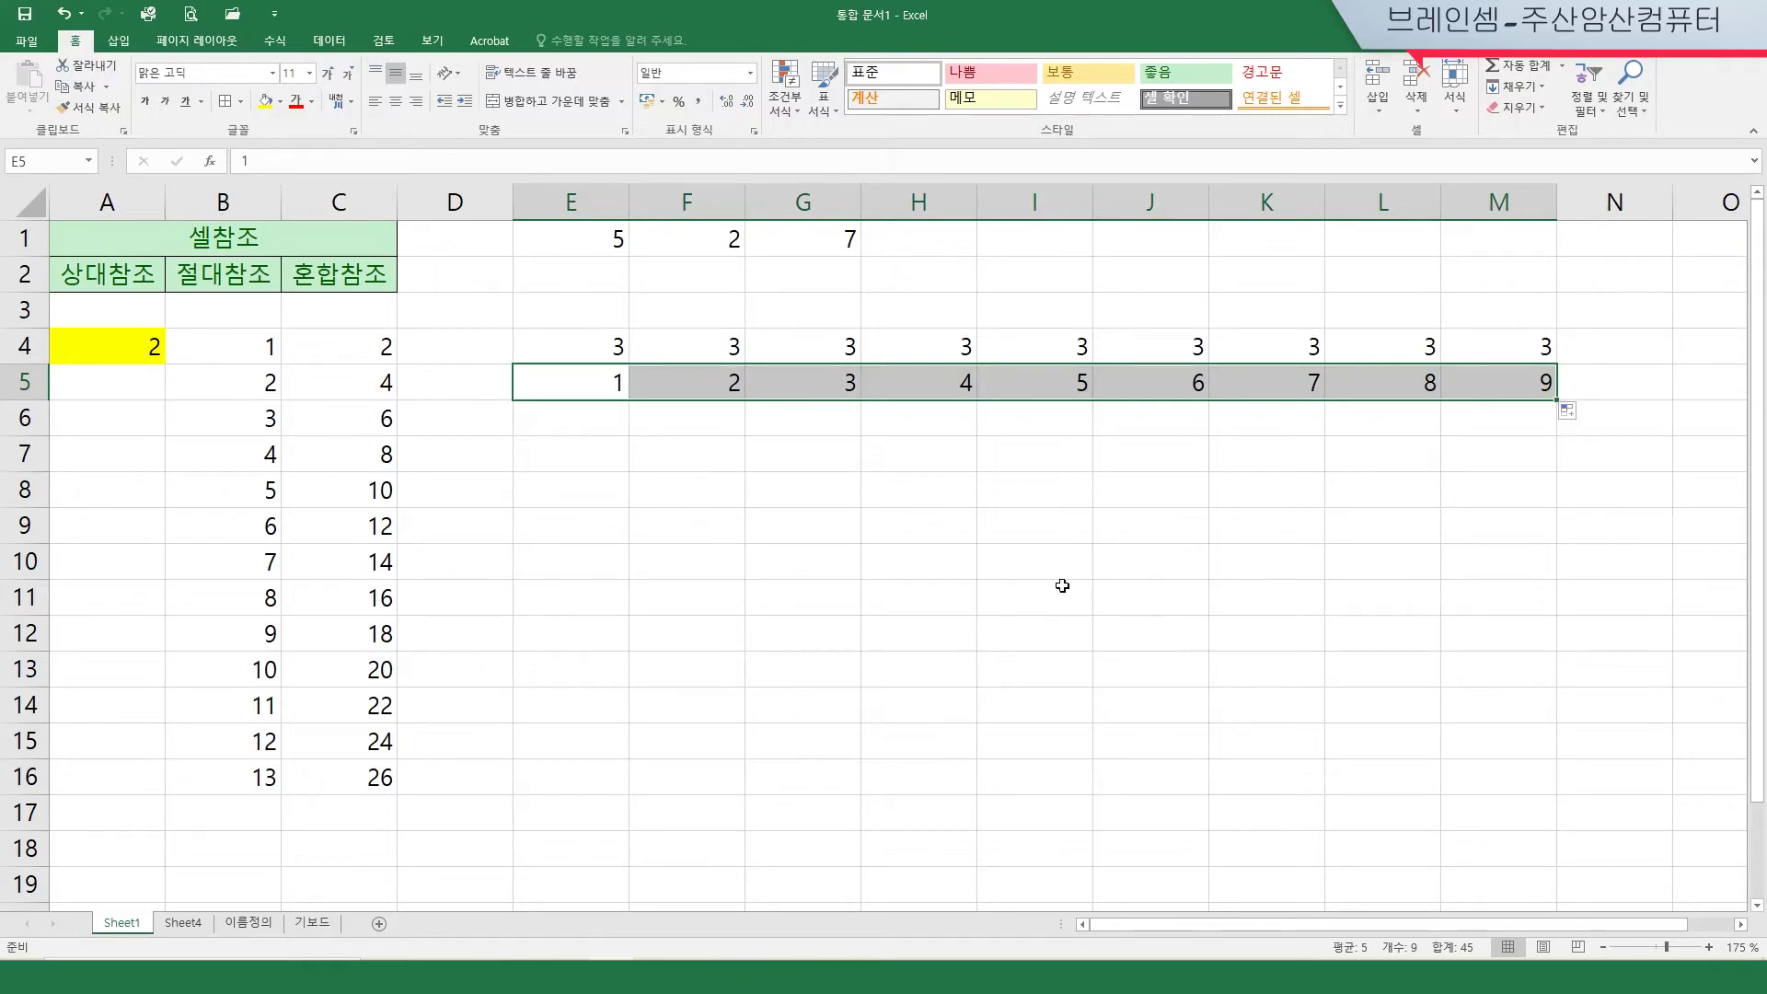
Step: Enter the relative formula =E4*E5 in E6 and fill it across the row to M6
left_click(585, 417)
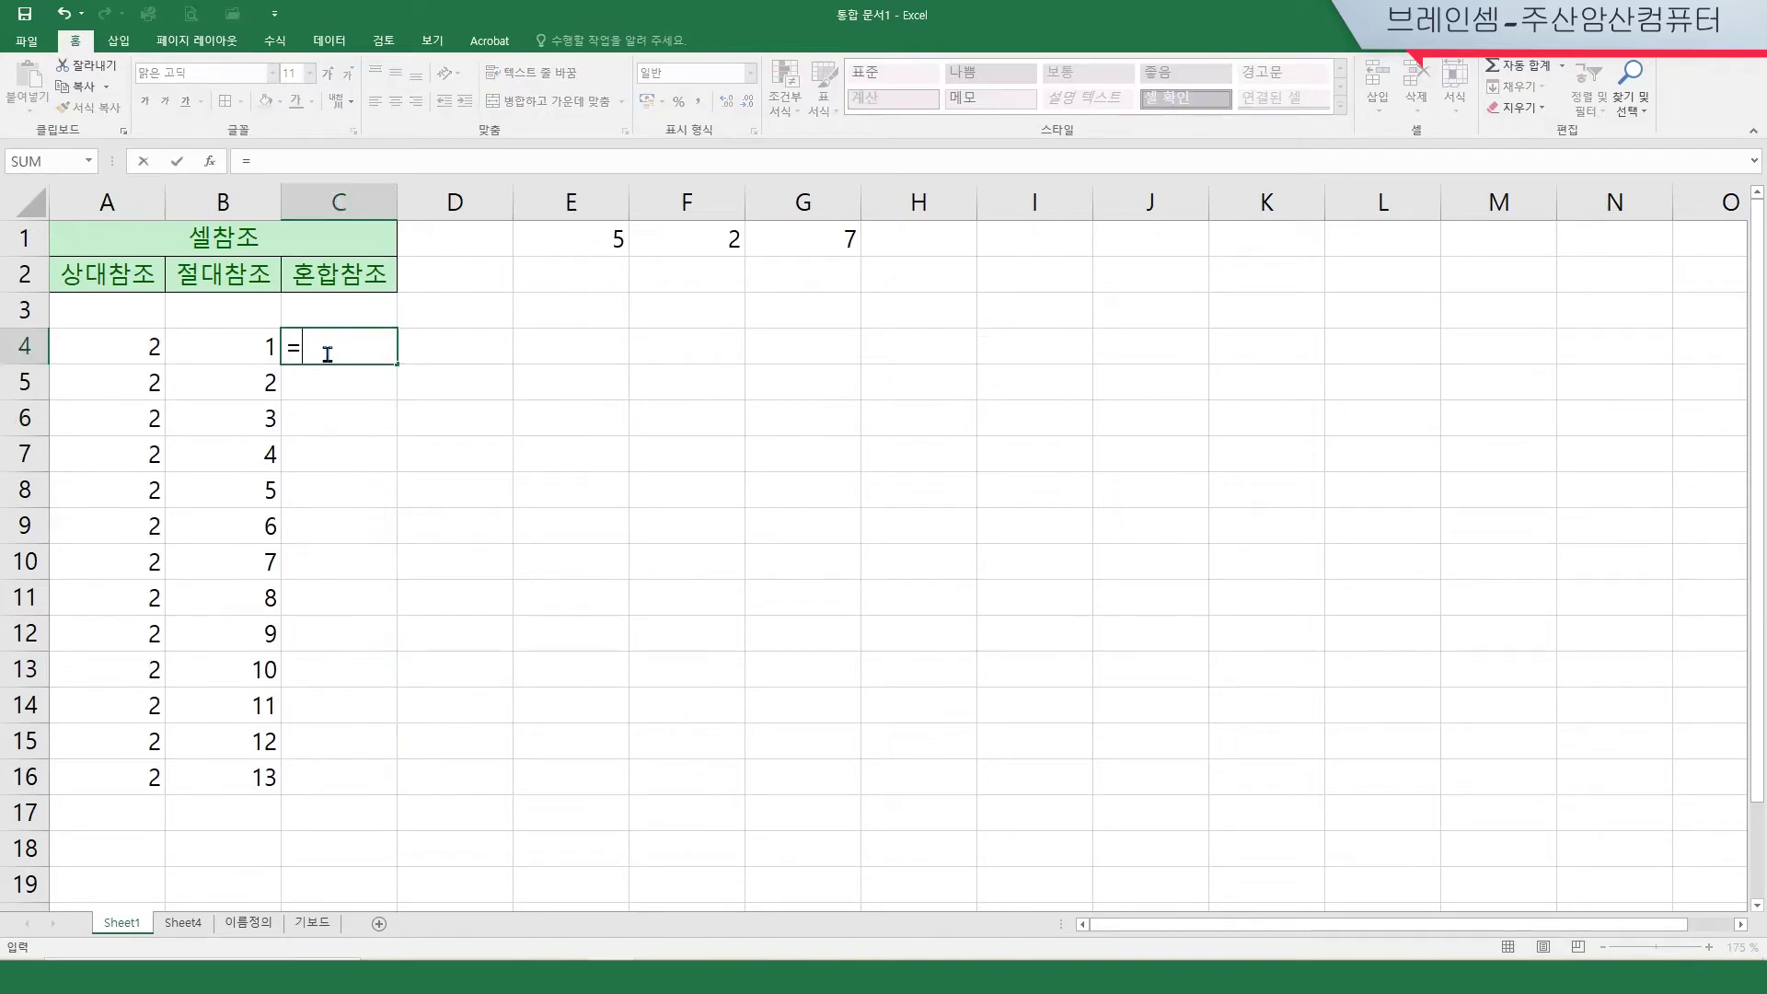
type("=")
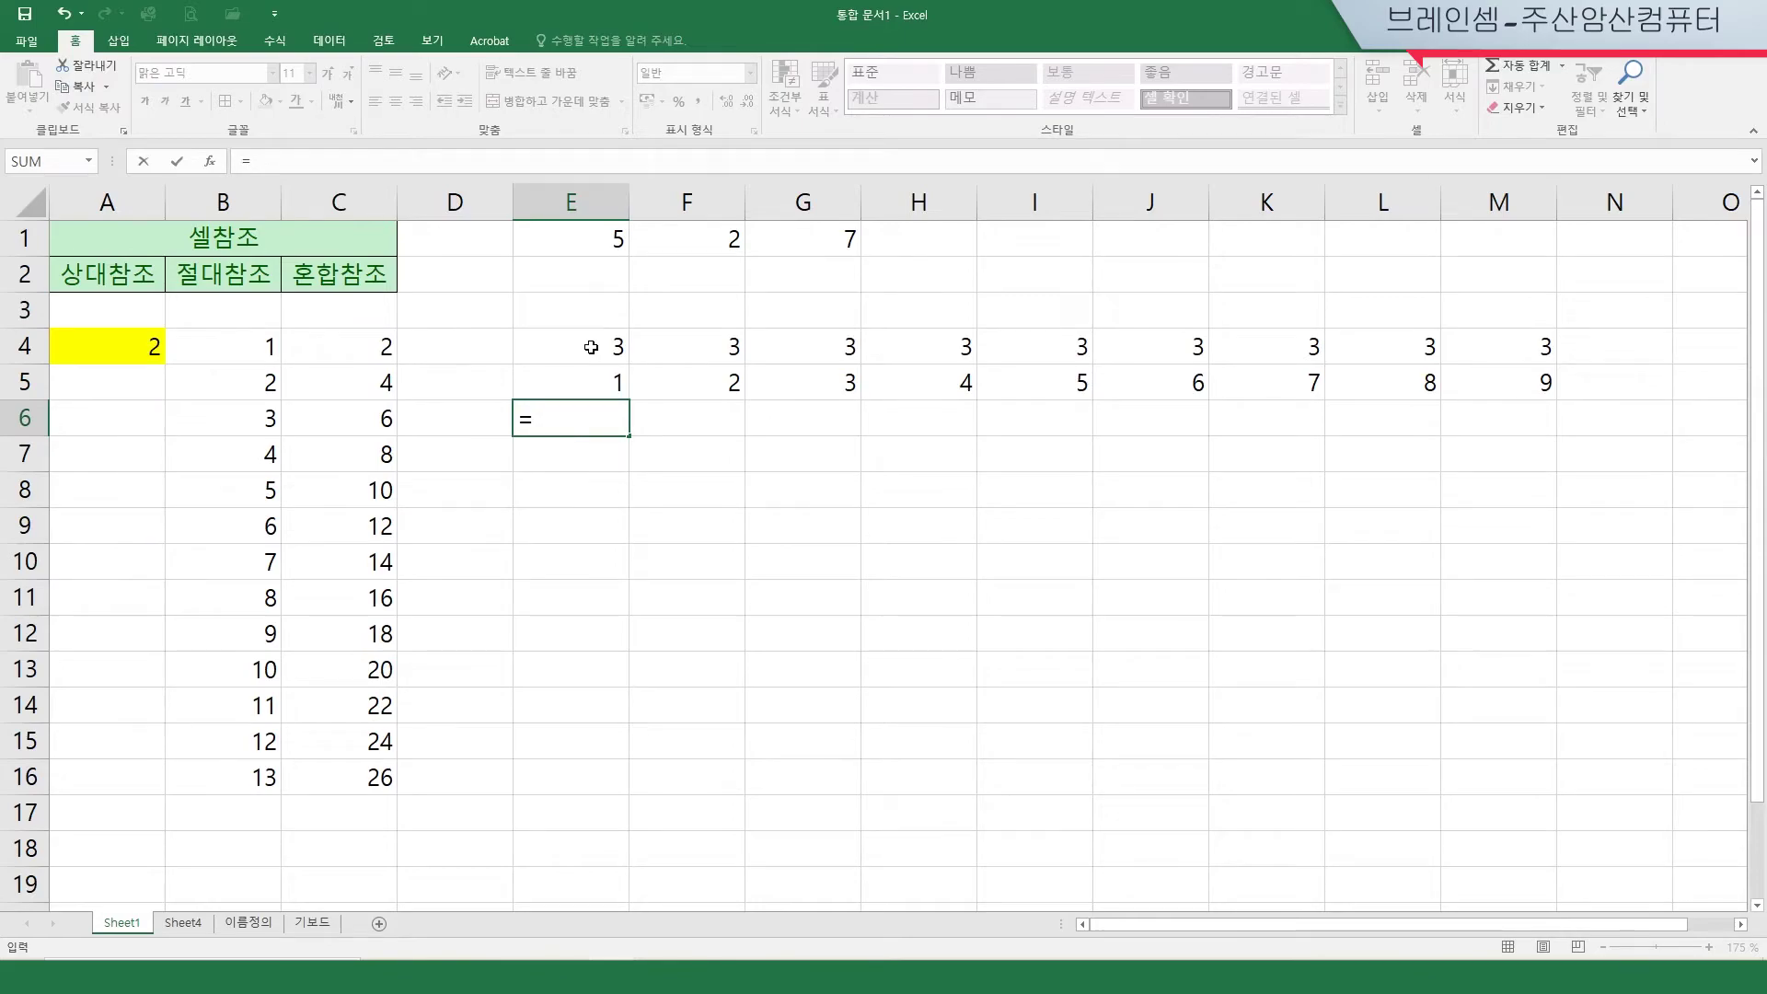
left_click(591, 347)
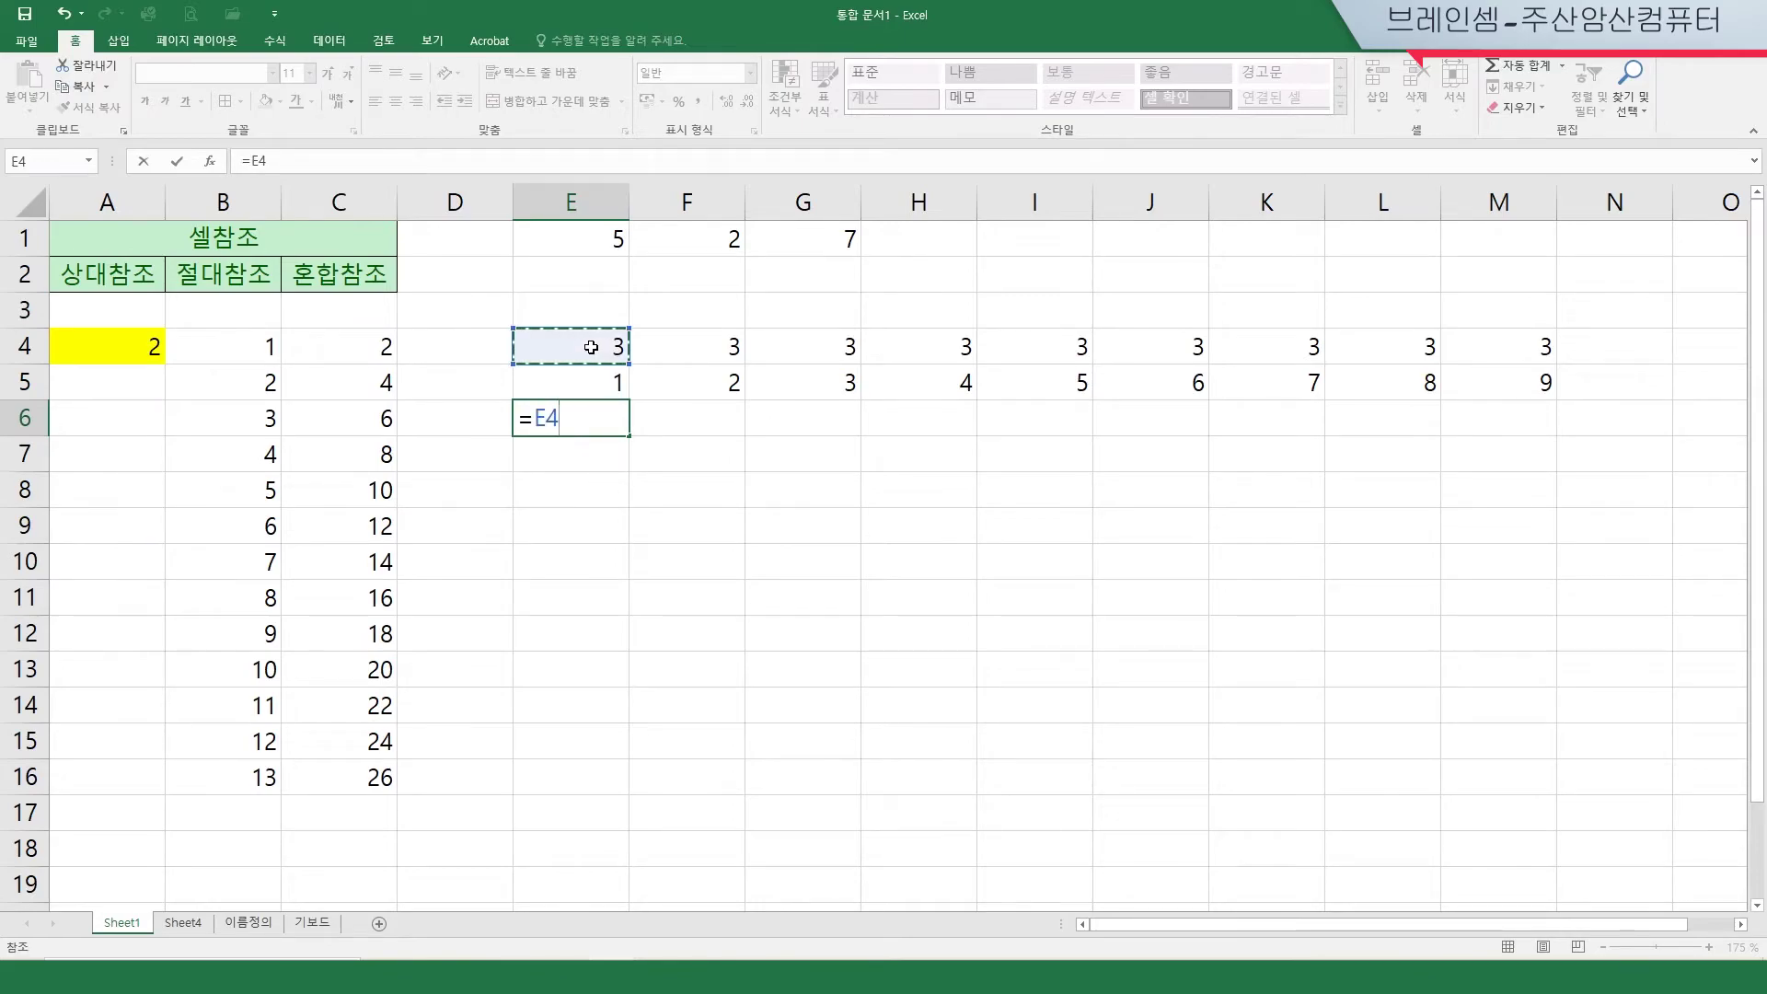
type("*")
left_click(588, 381)
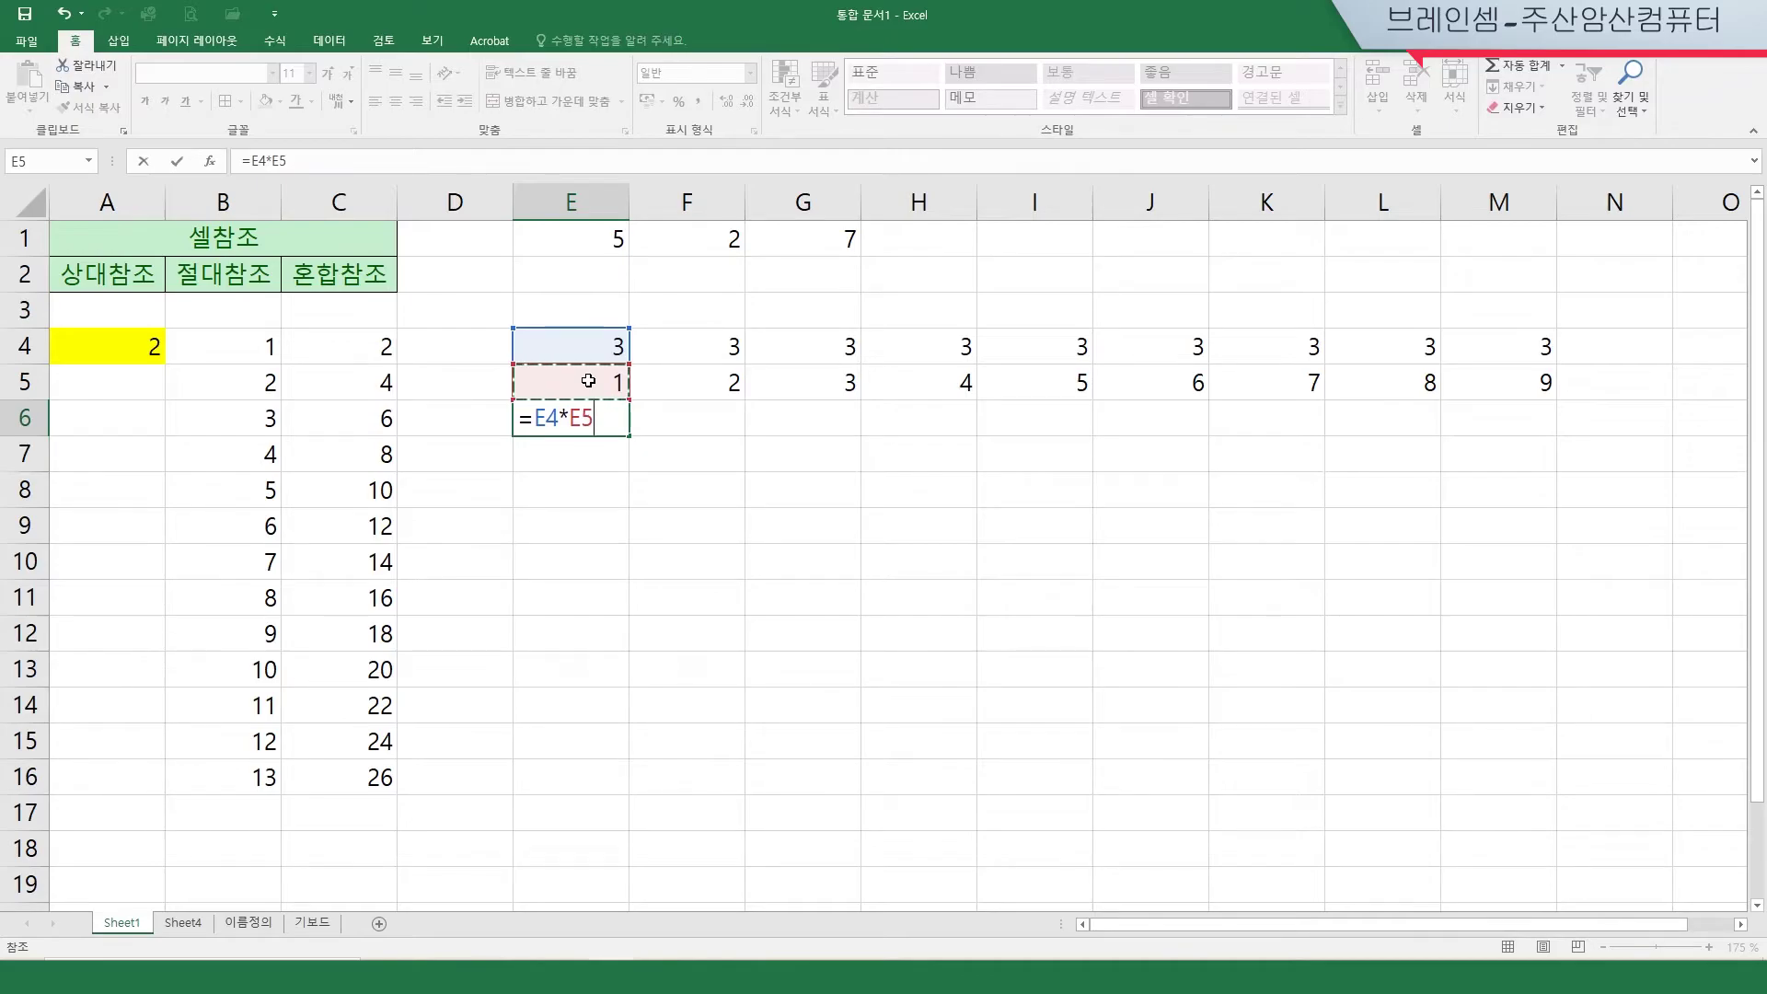
key("Return")
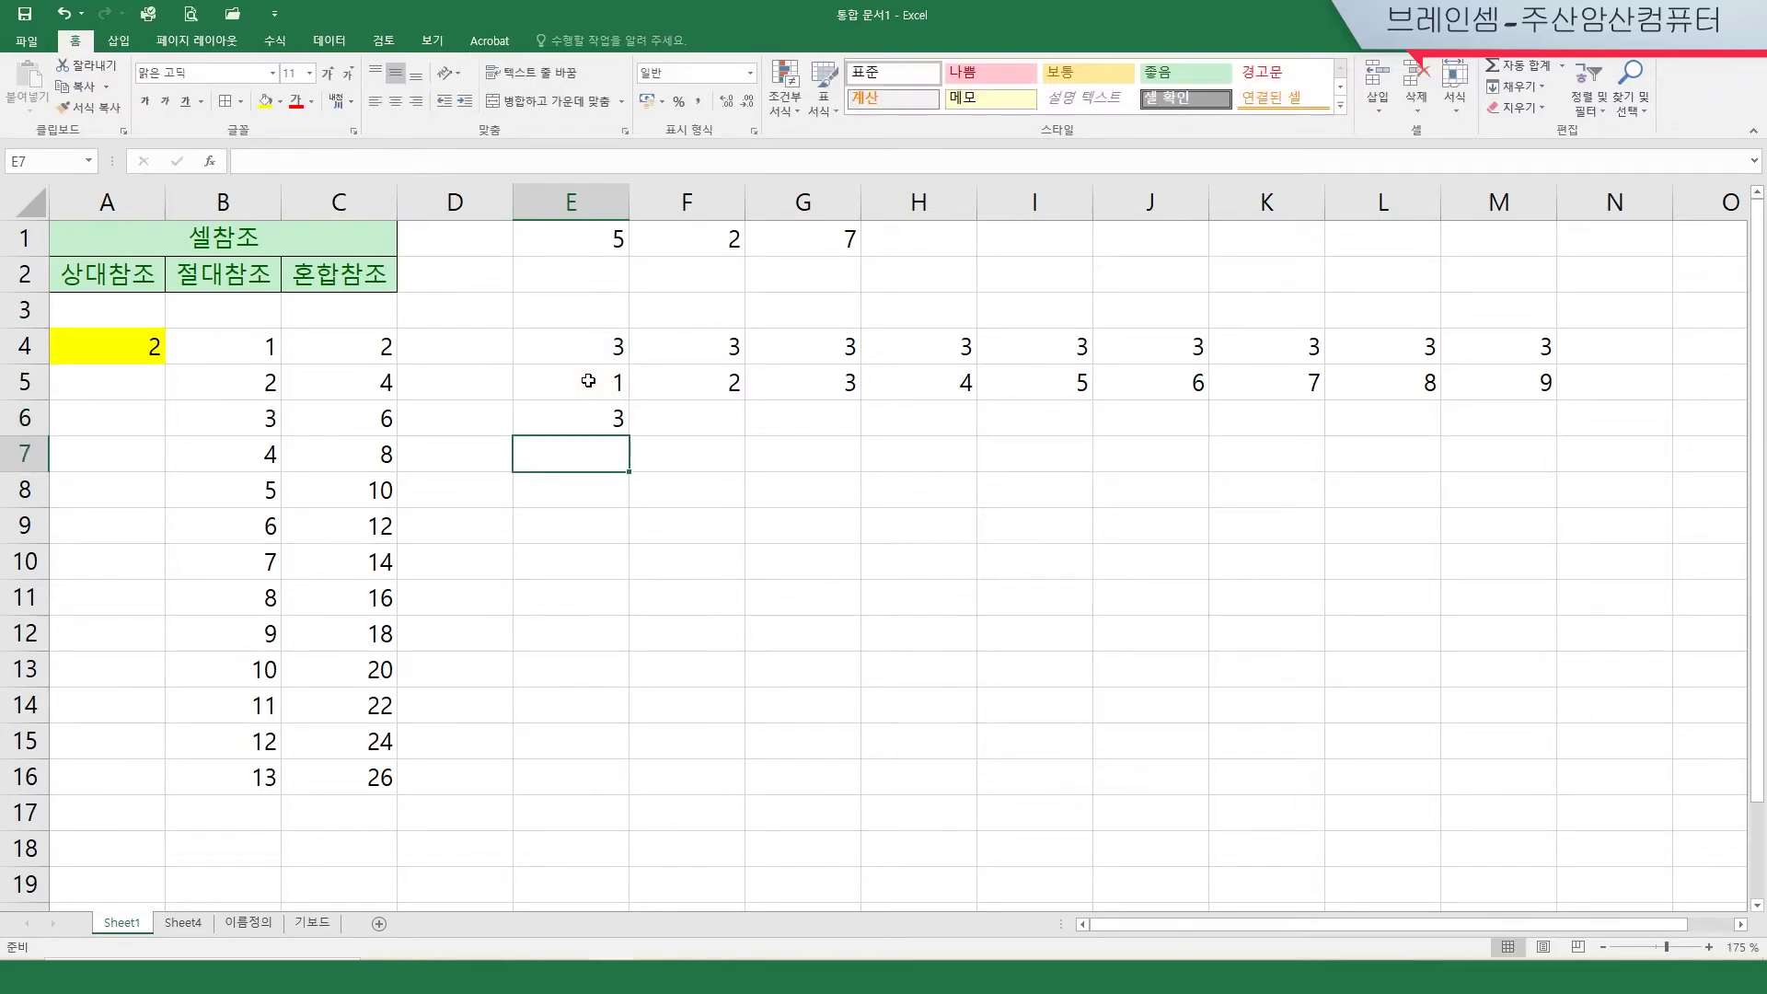
left_click(586, 414)
left_click_drag(630, 436, 1472, 442)
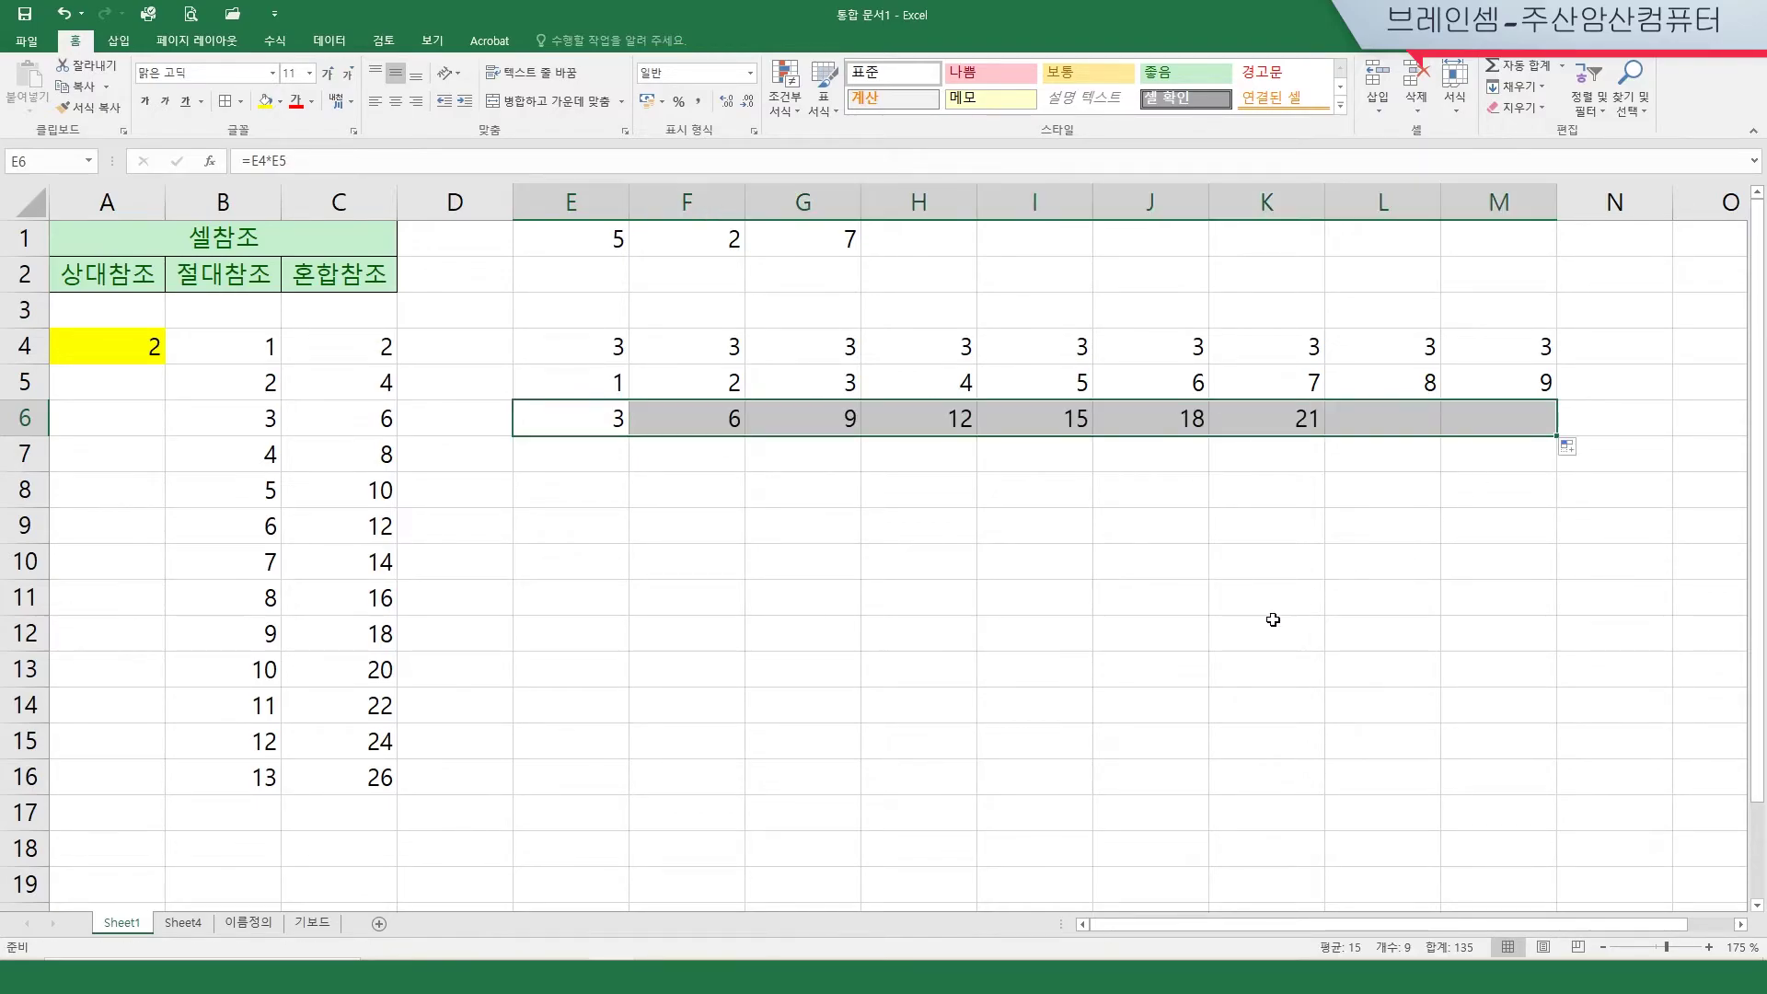
Step: Examine how the relative references in the row 6 formulas from E6 to I6 shift with each column
left_click(605, 418)
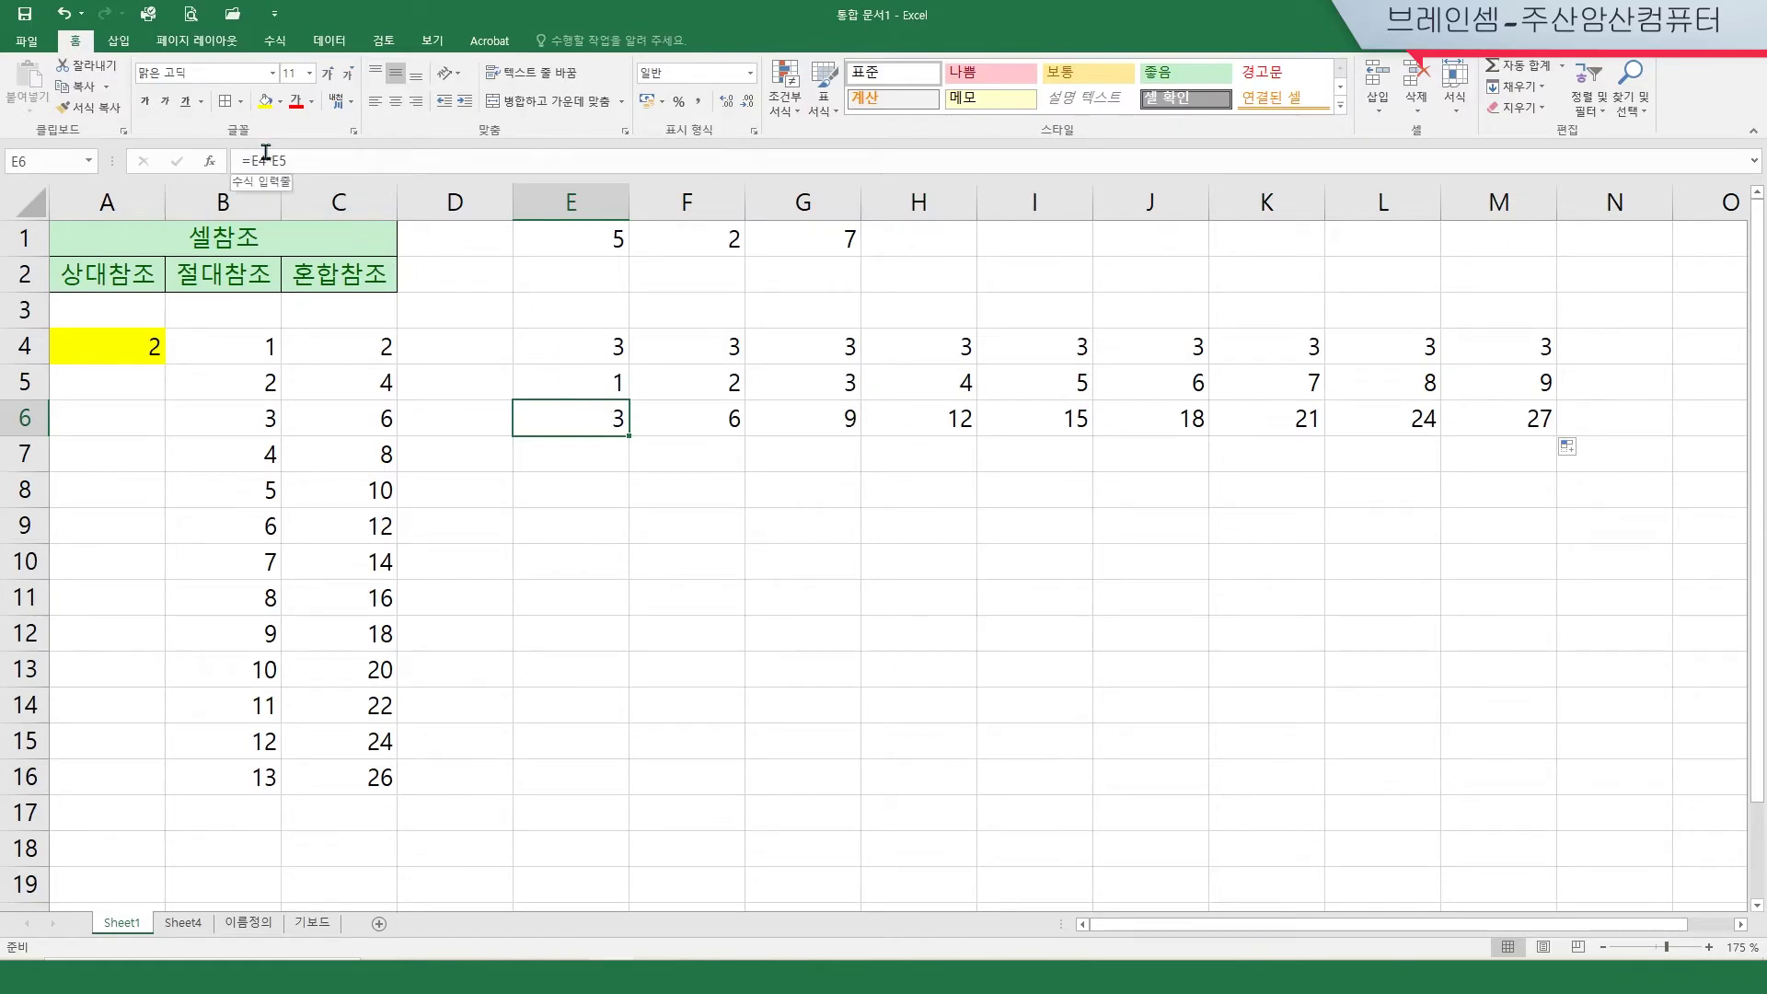
left_click(729, 422)
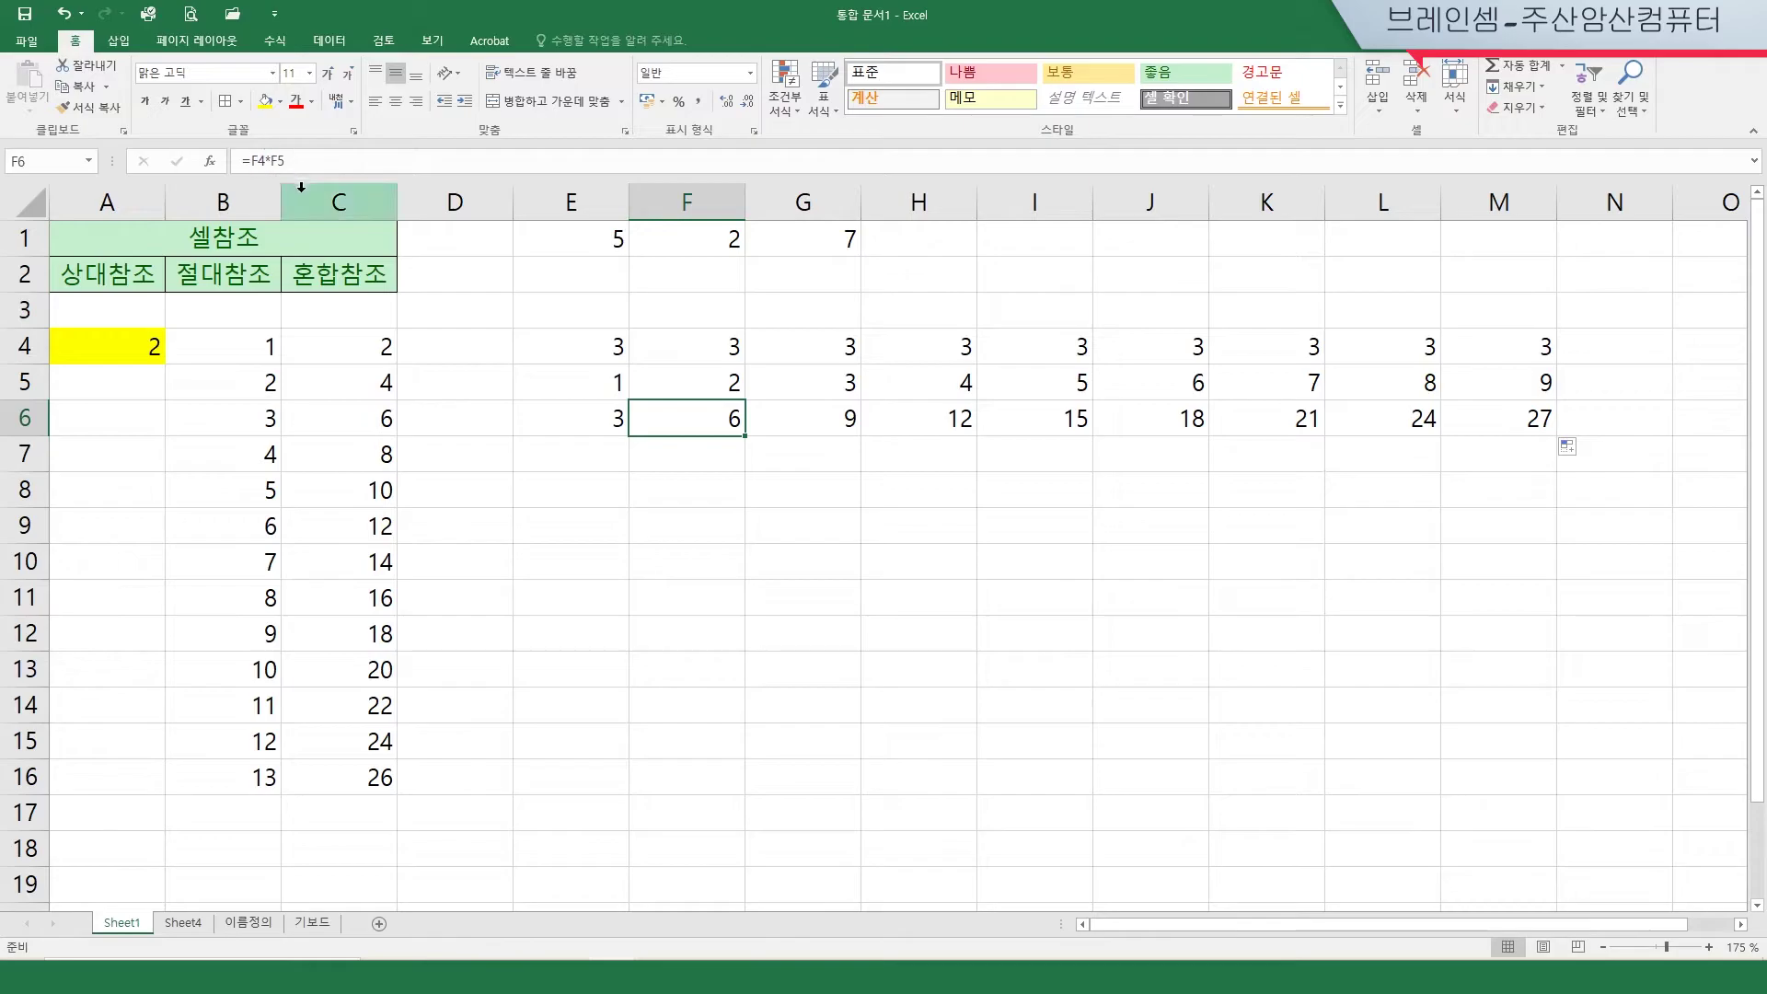
left_click(810, 428)
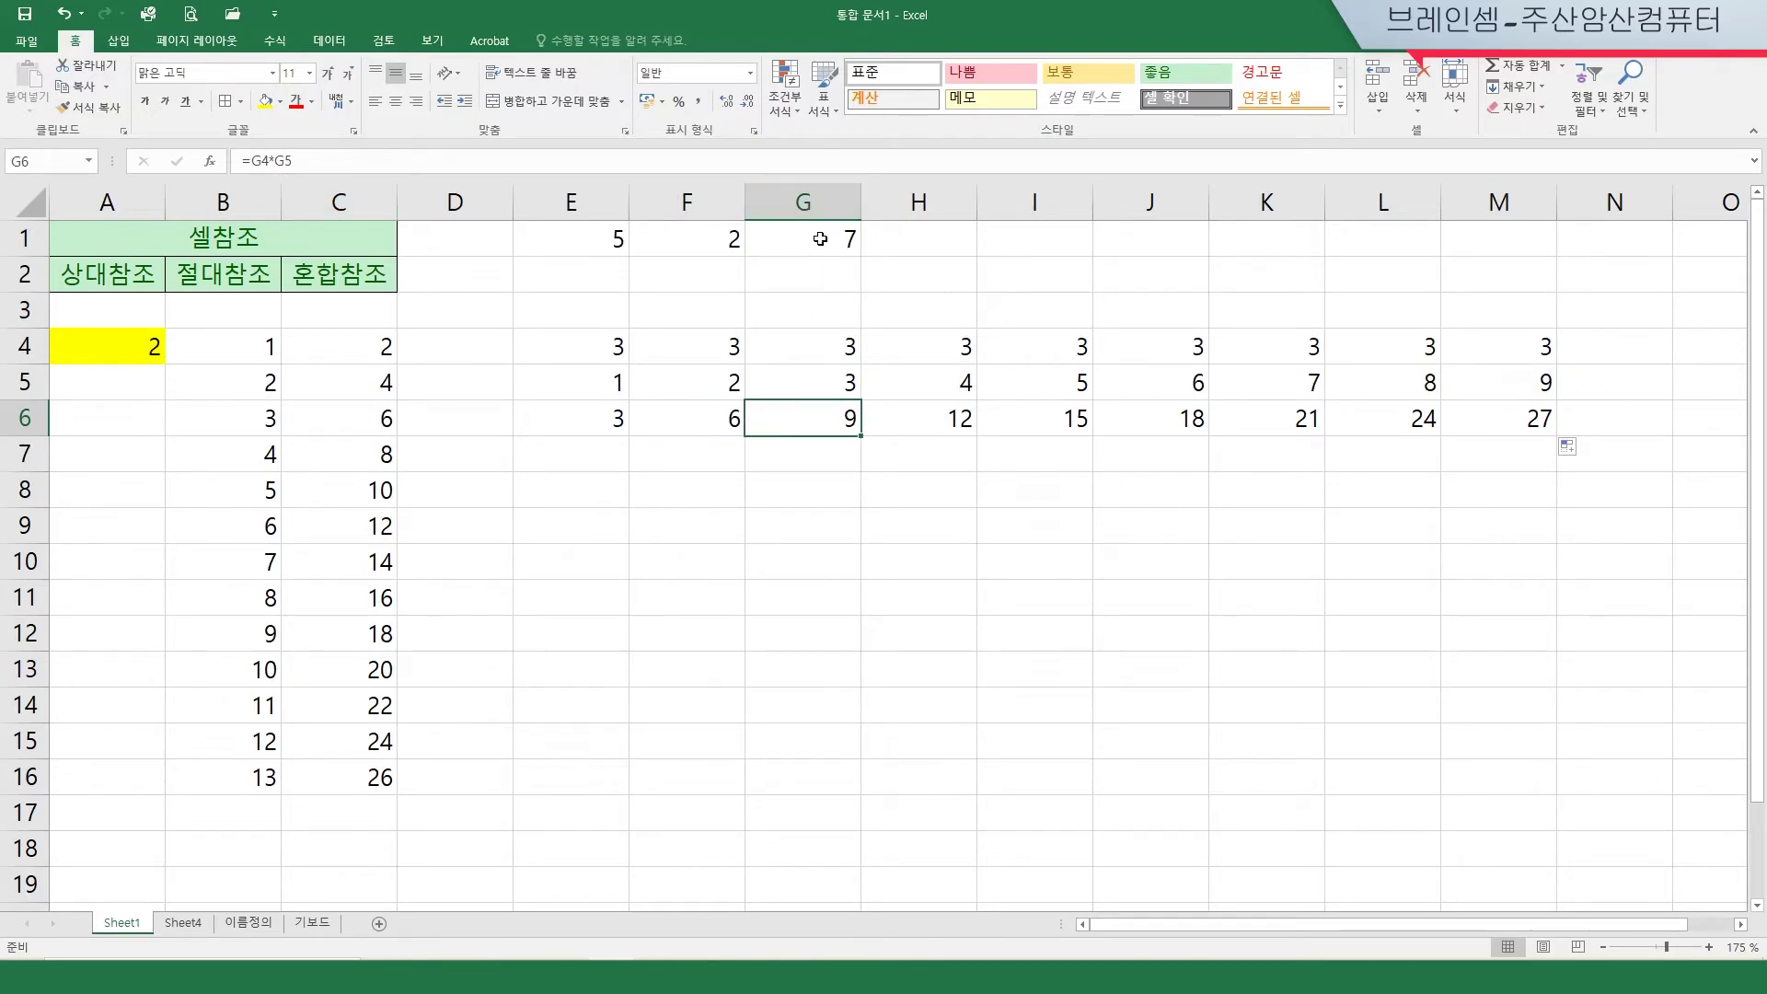
left_click(838, 352)
left_click(839, 379)
left_click(826, 420)
left_click(942, 421)
left_click(950, 355)
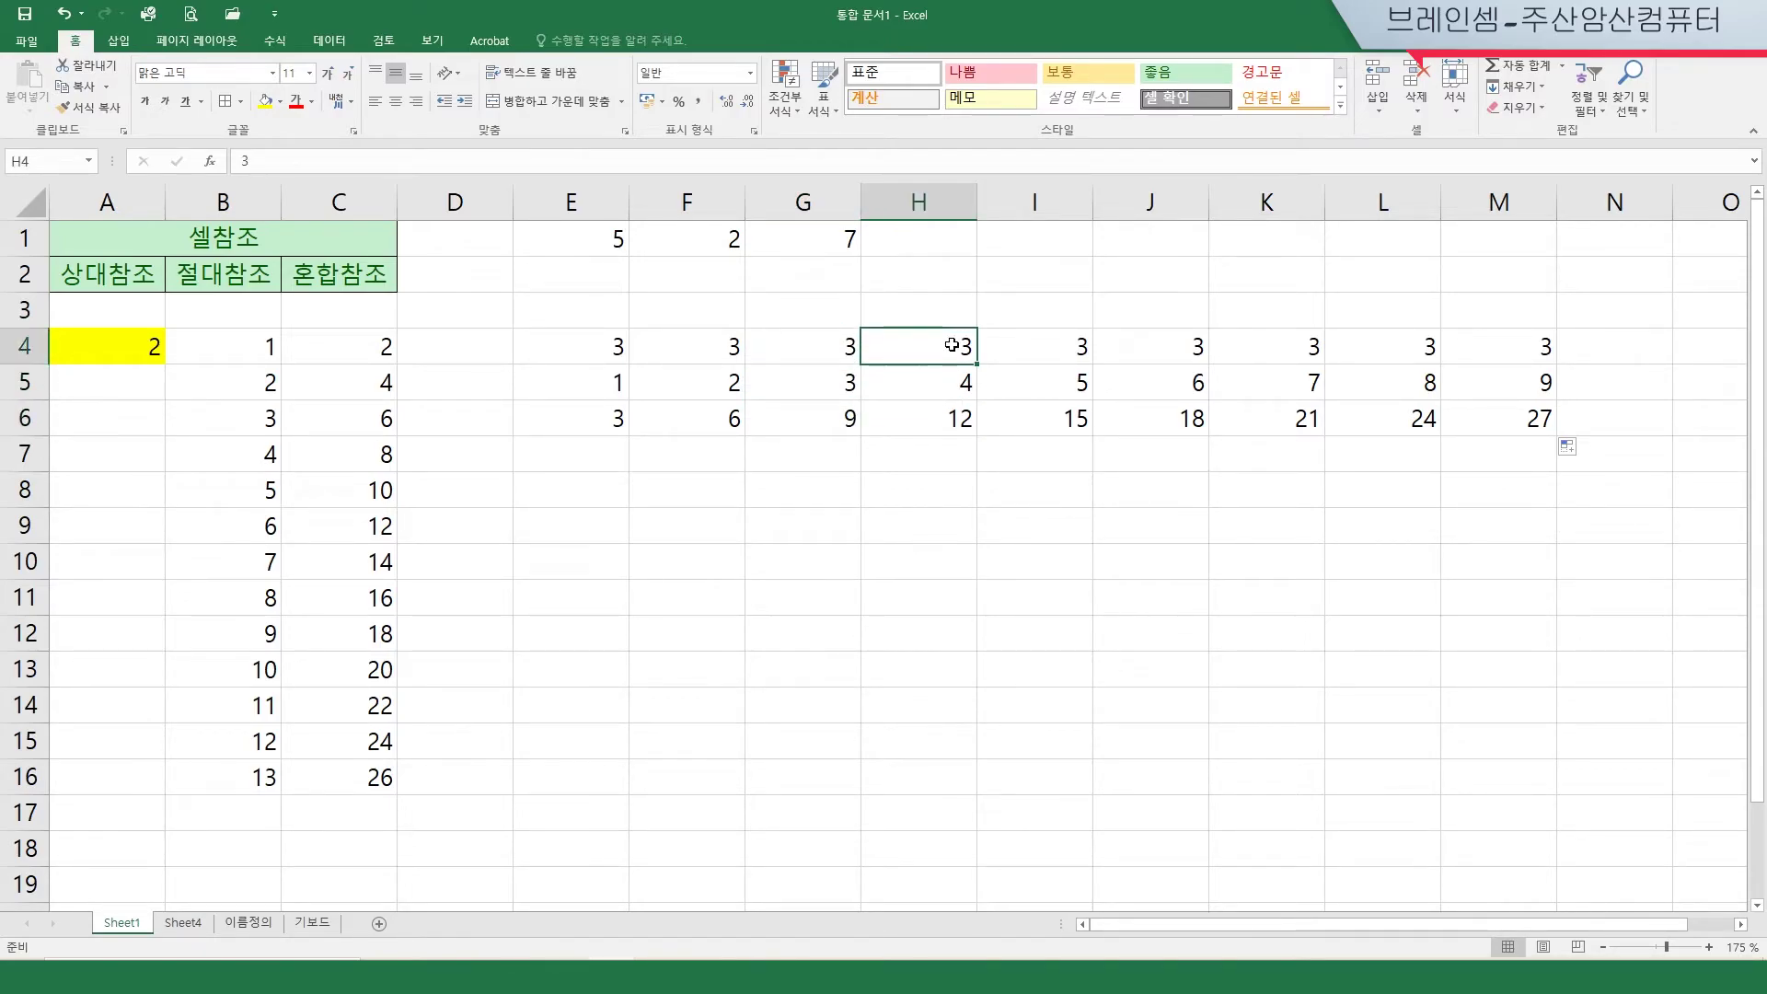
left_click(953, 392)
left_click(947, 421)
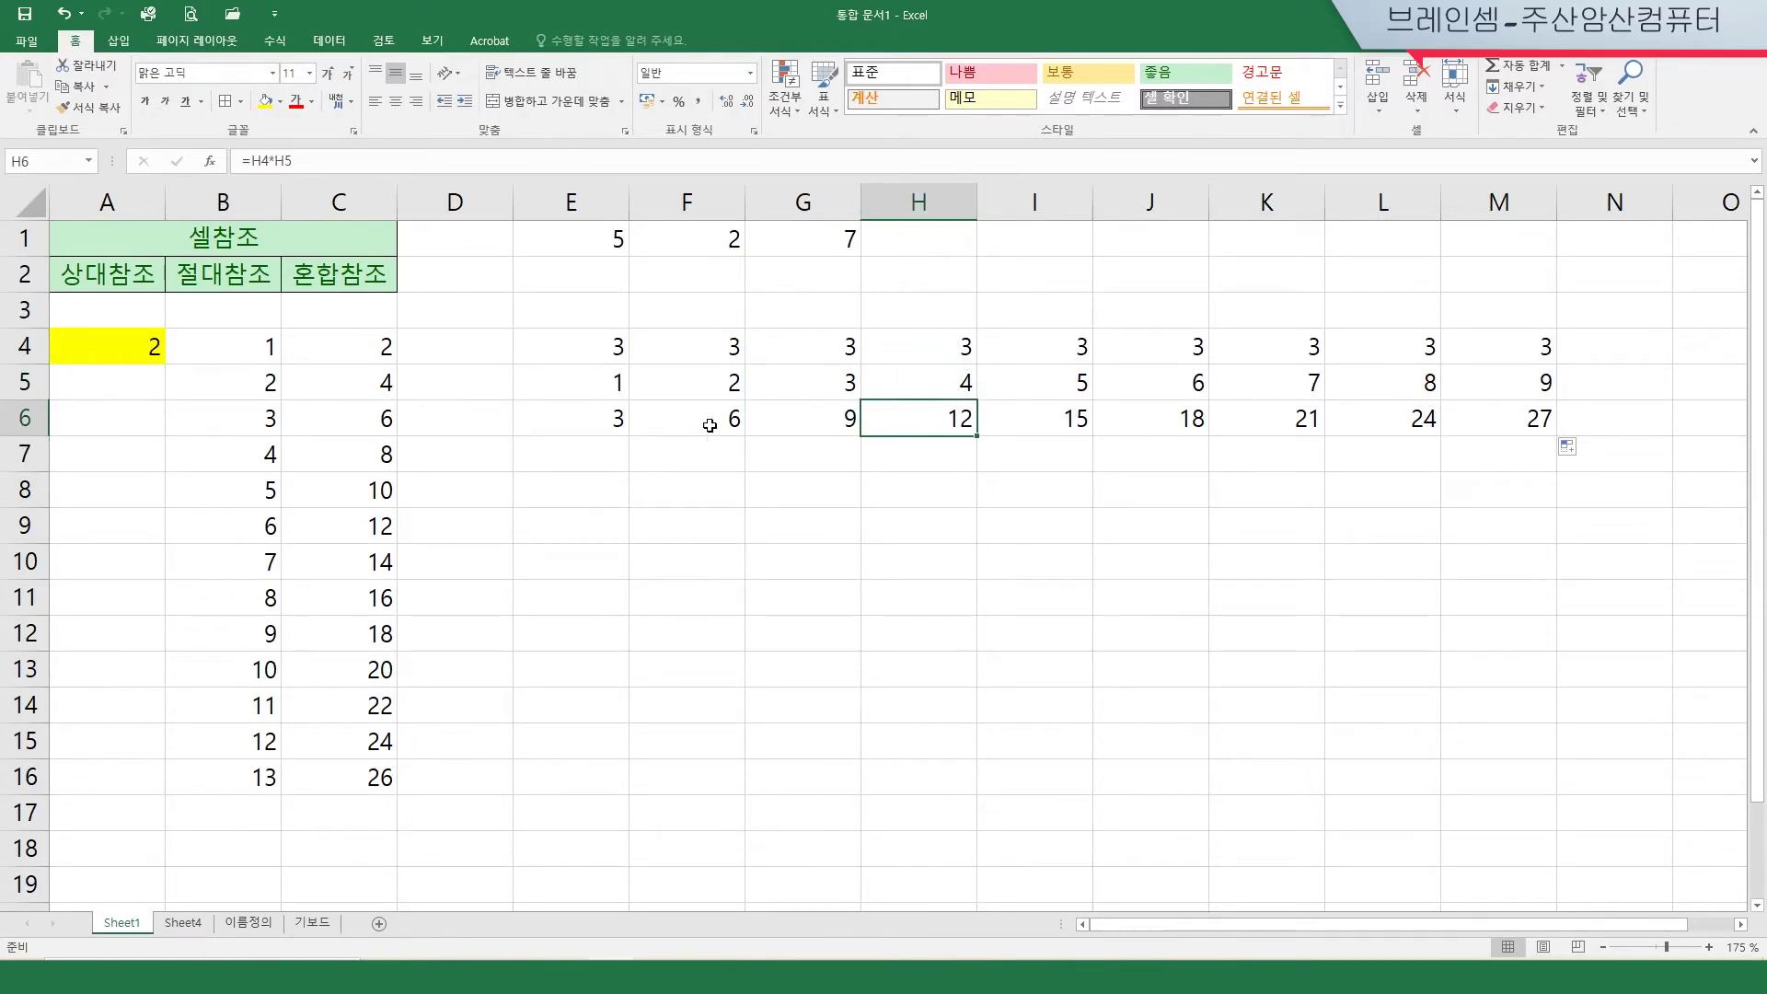
left_click(605, 419)
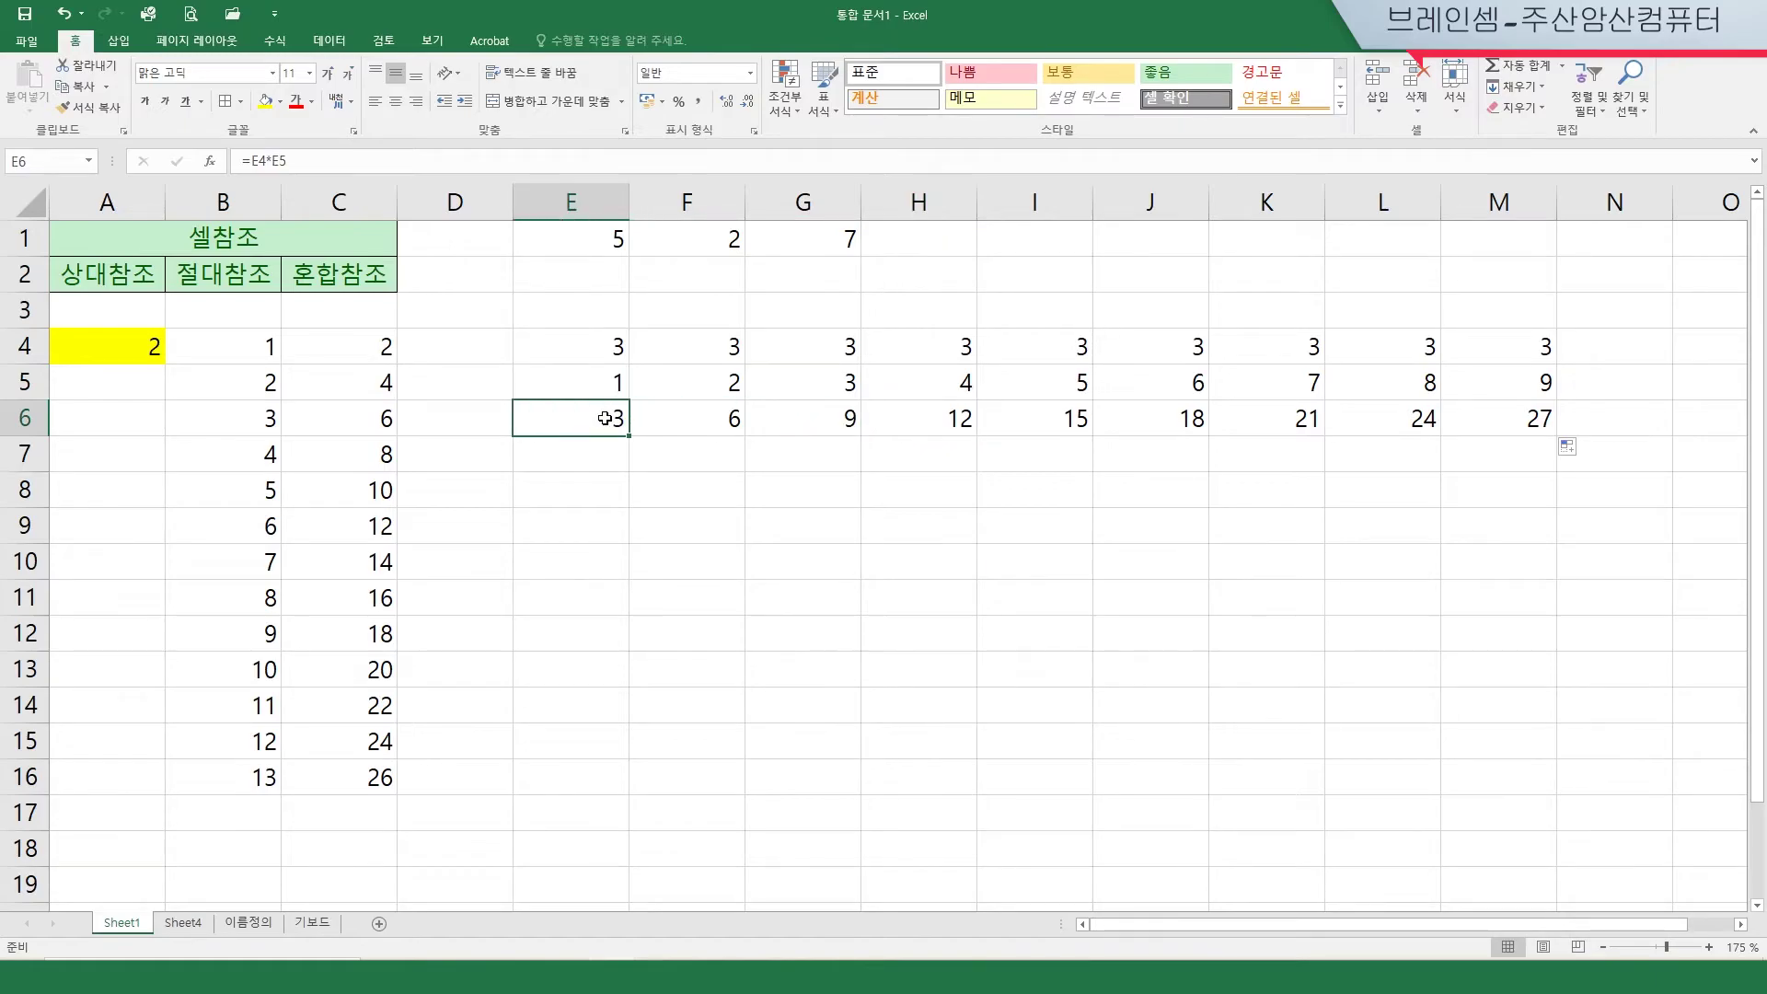
left_click(707, 427)
left_click(819, 427)
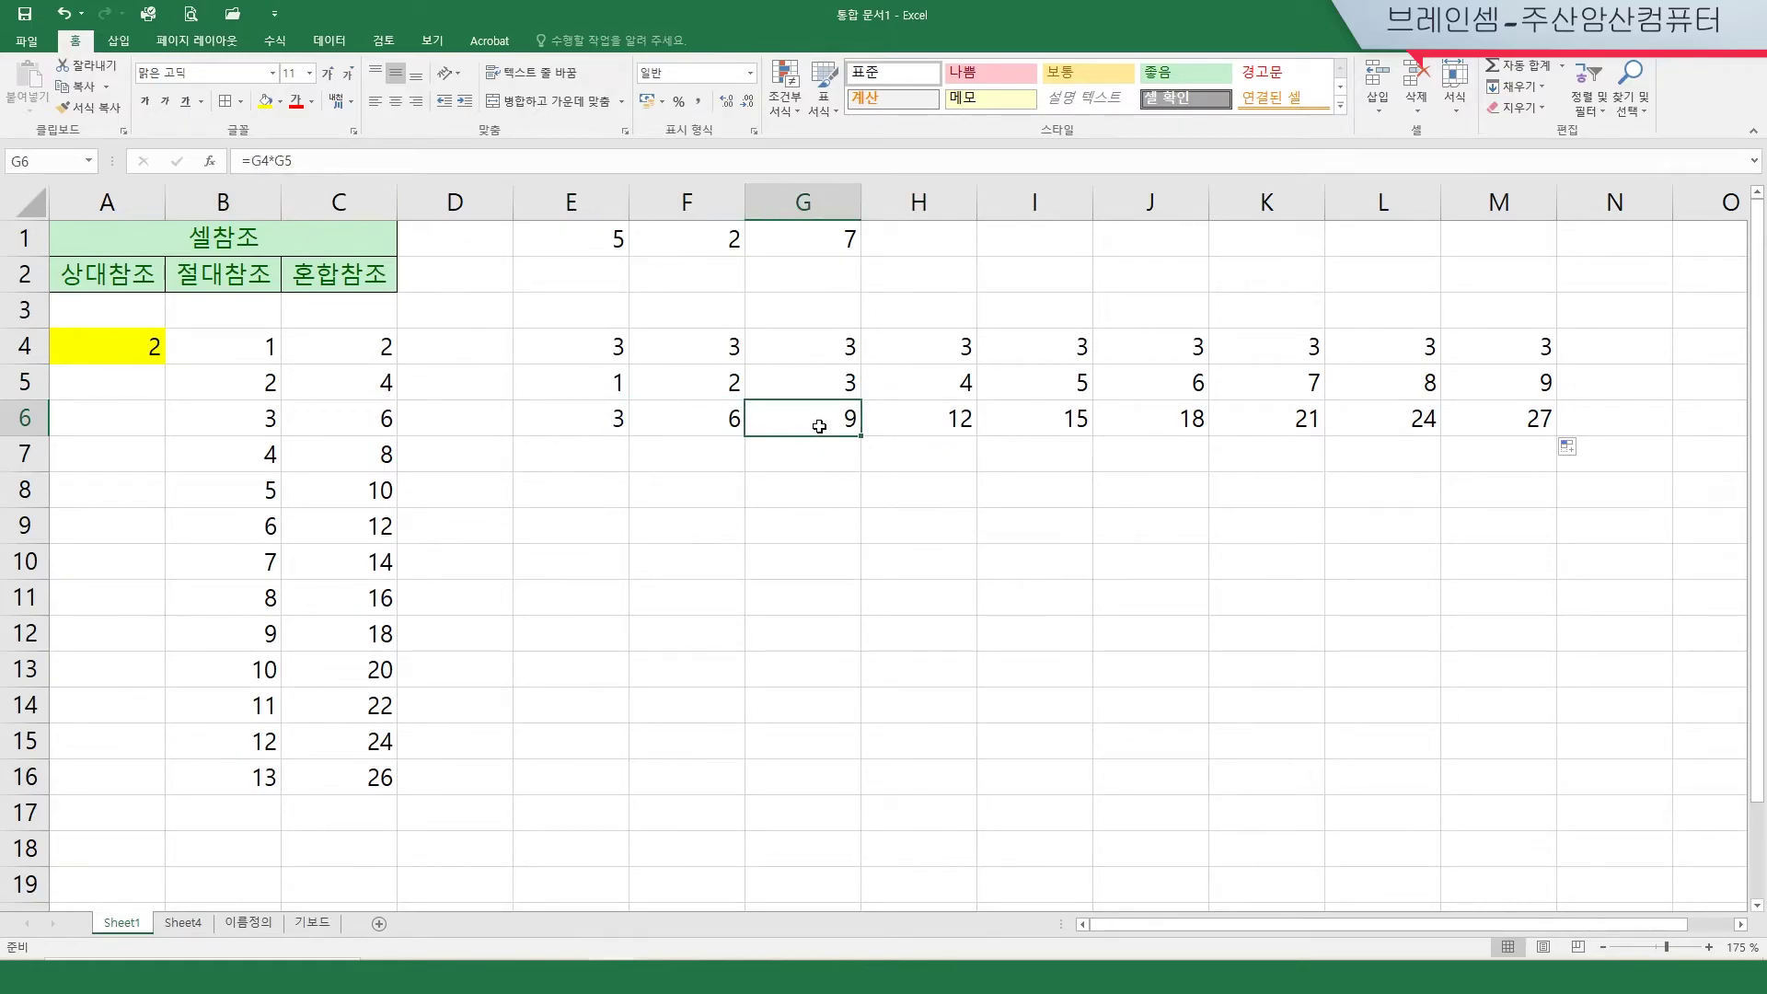
left_click(915, 425)
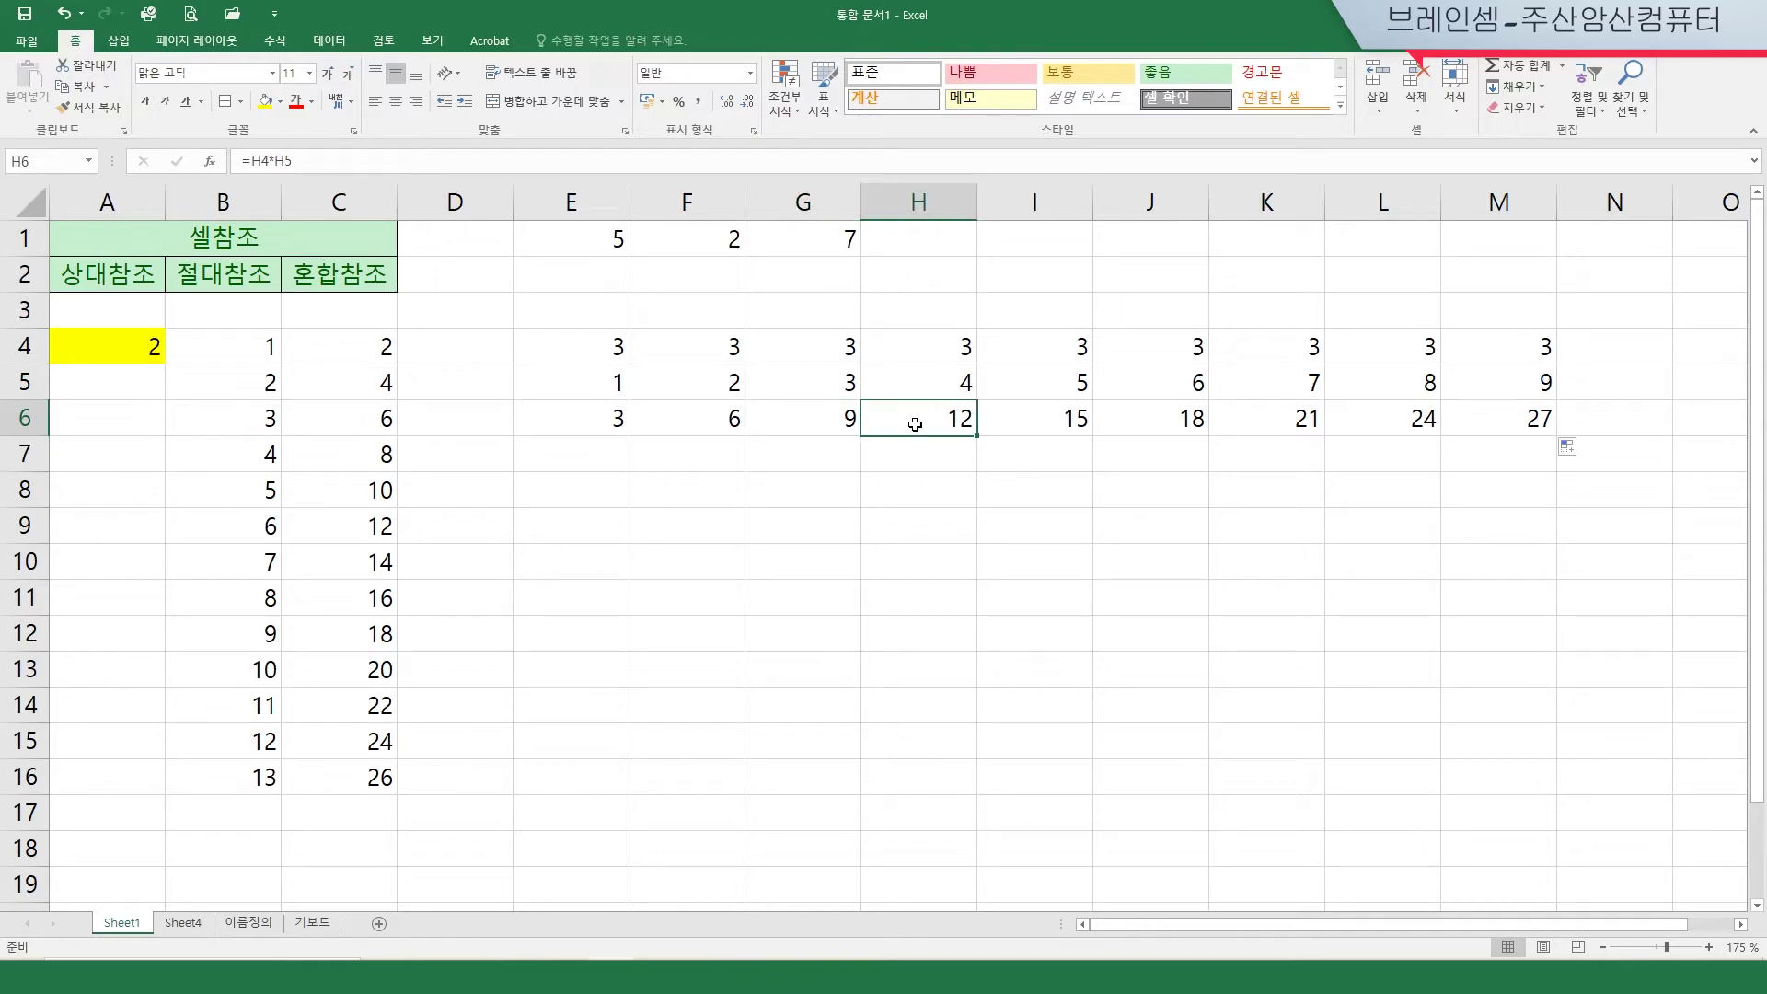
left_click(1040, 430)
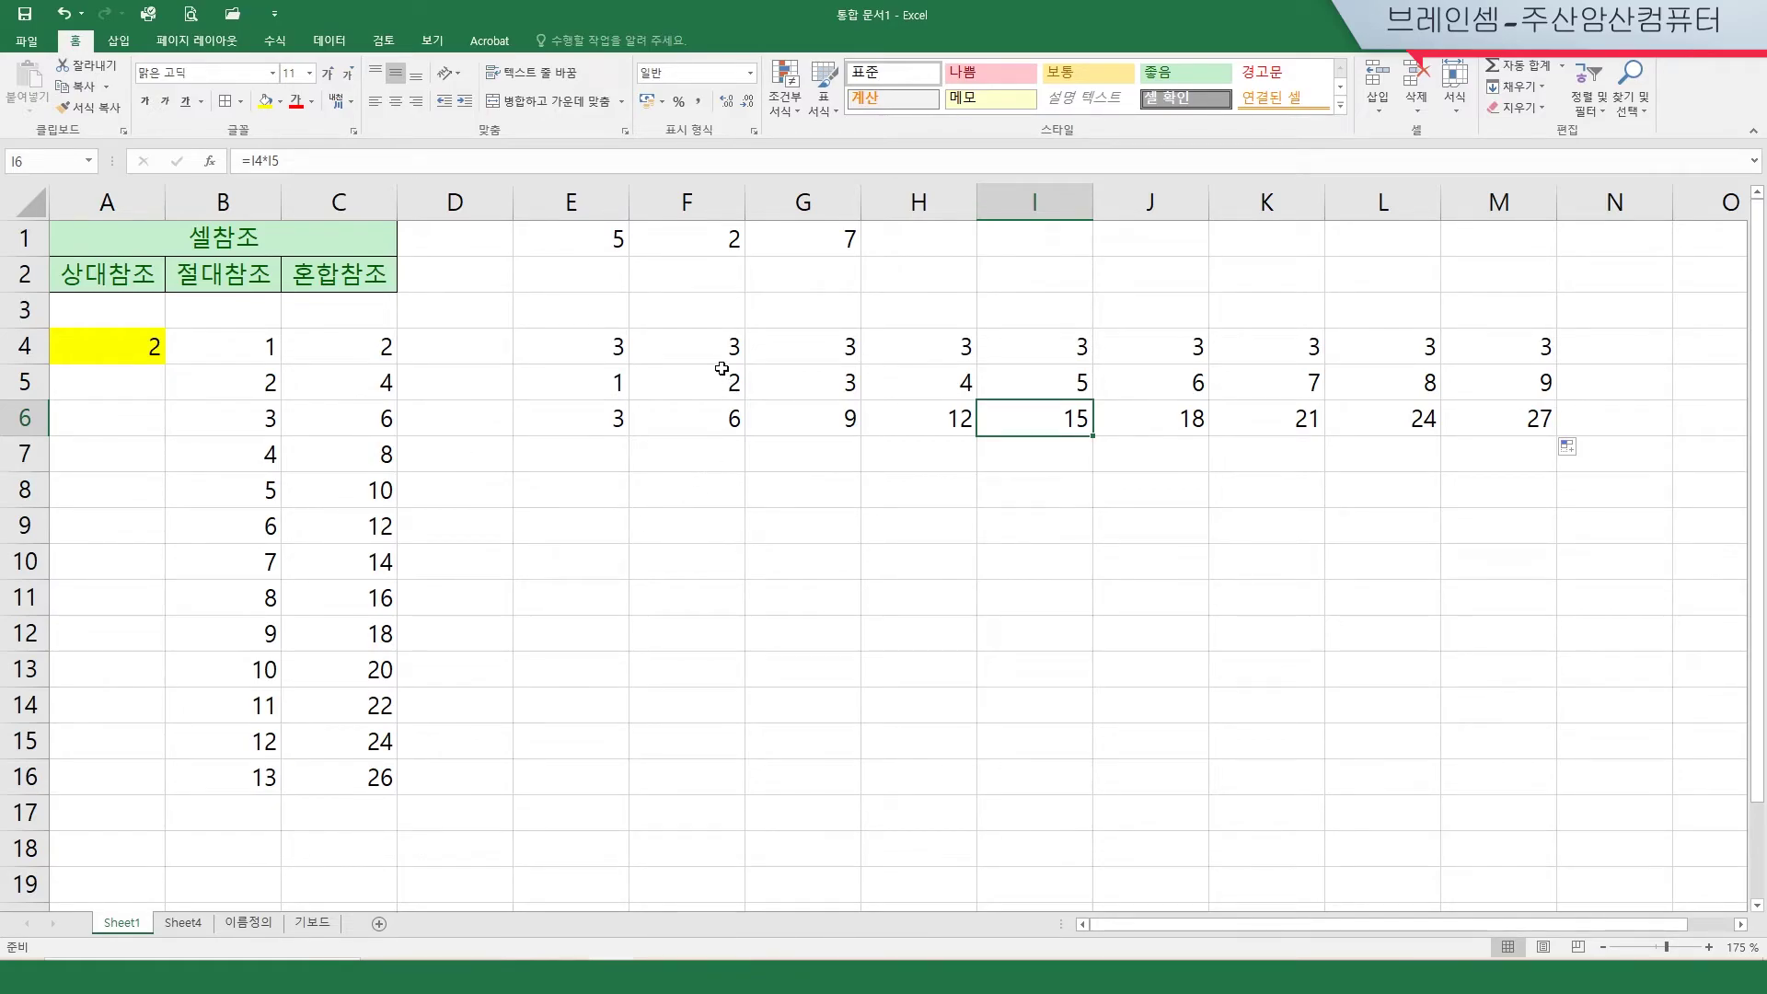
Step: Clear the values from F4 to M4 and check which cells the formulas in F6 and G6 multiply
mouse_move(717, 349)
left_mouse_down()
mouse_move(1432, 347)
mouse_move(709, 355)
mouse_move(729, 367)
left_mouse_up()
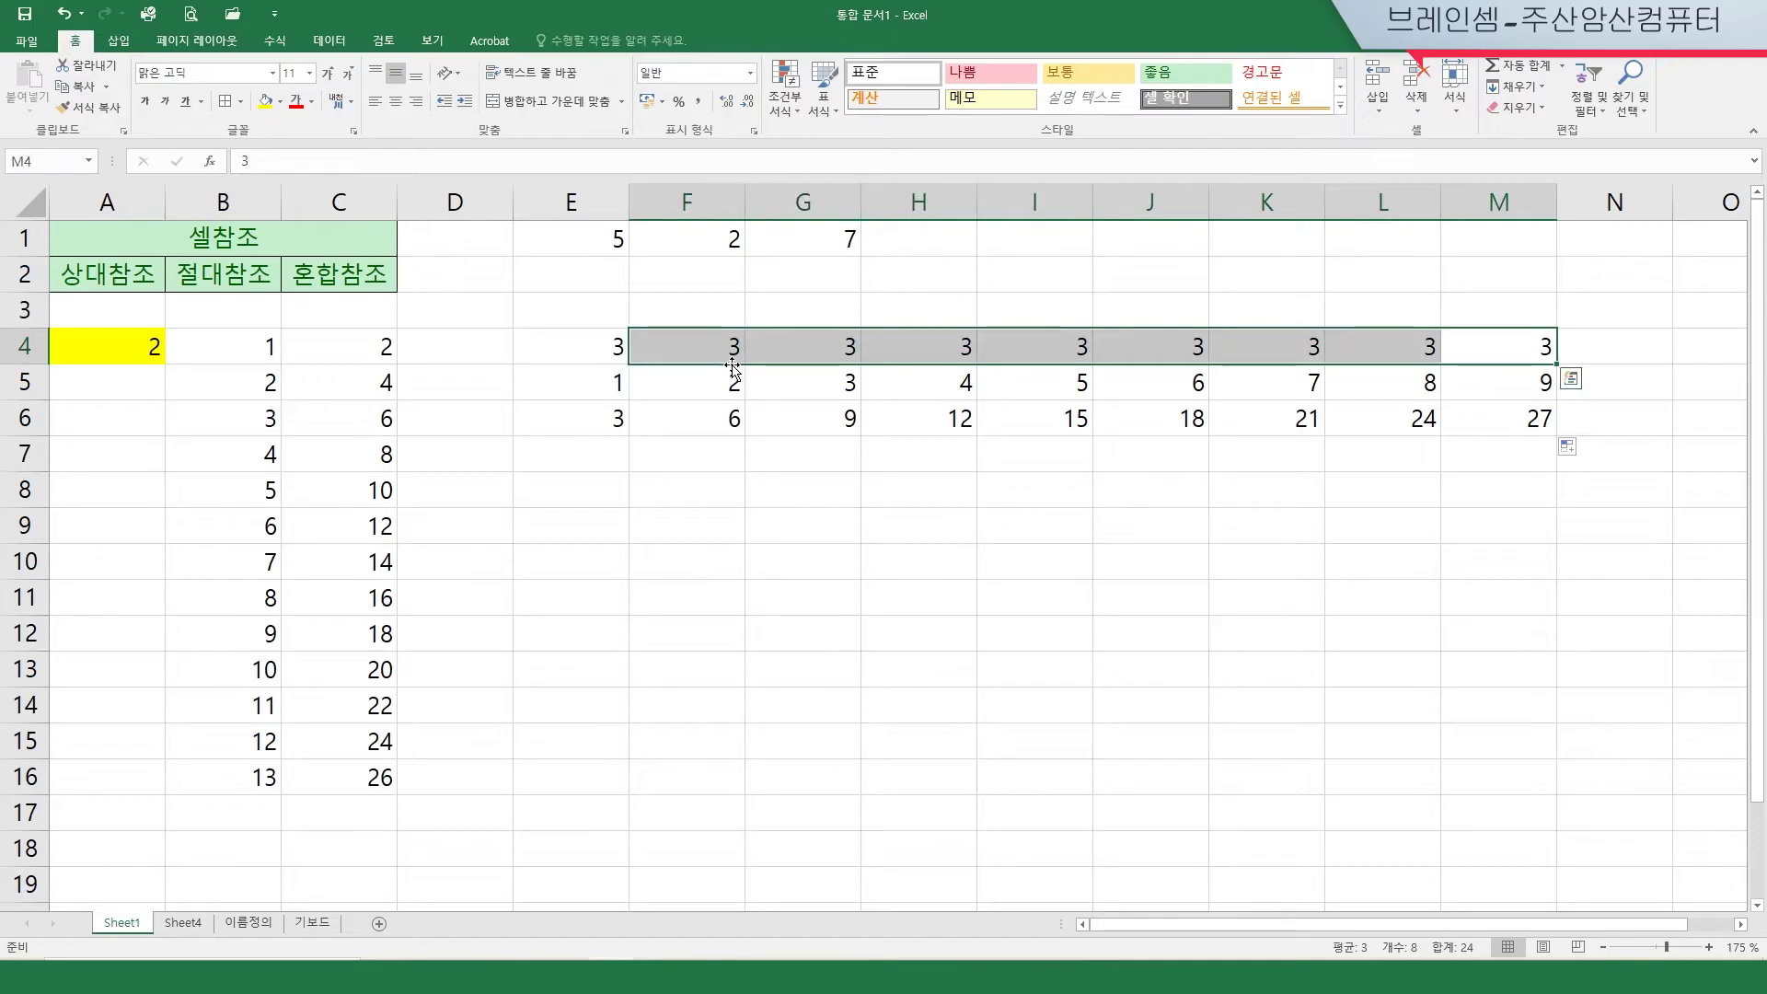
key("Delete")
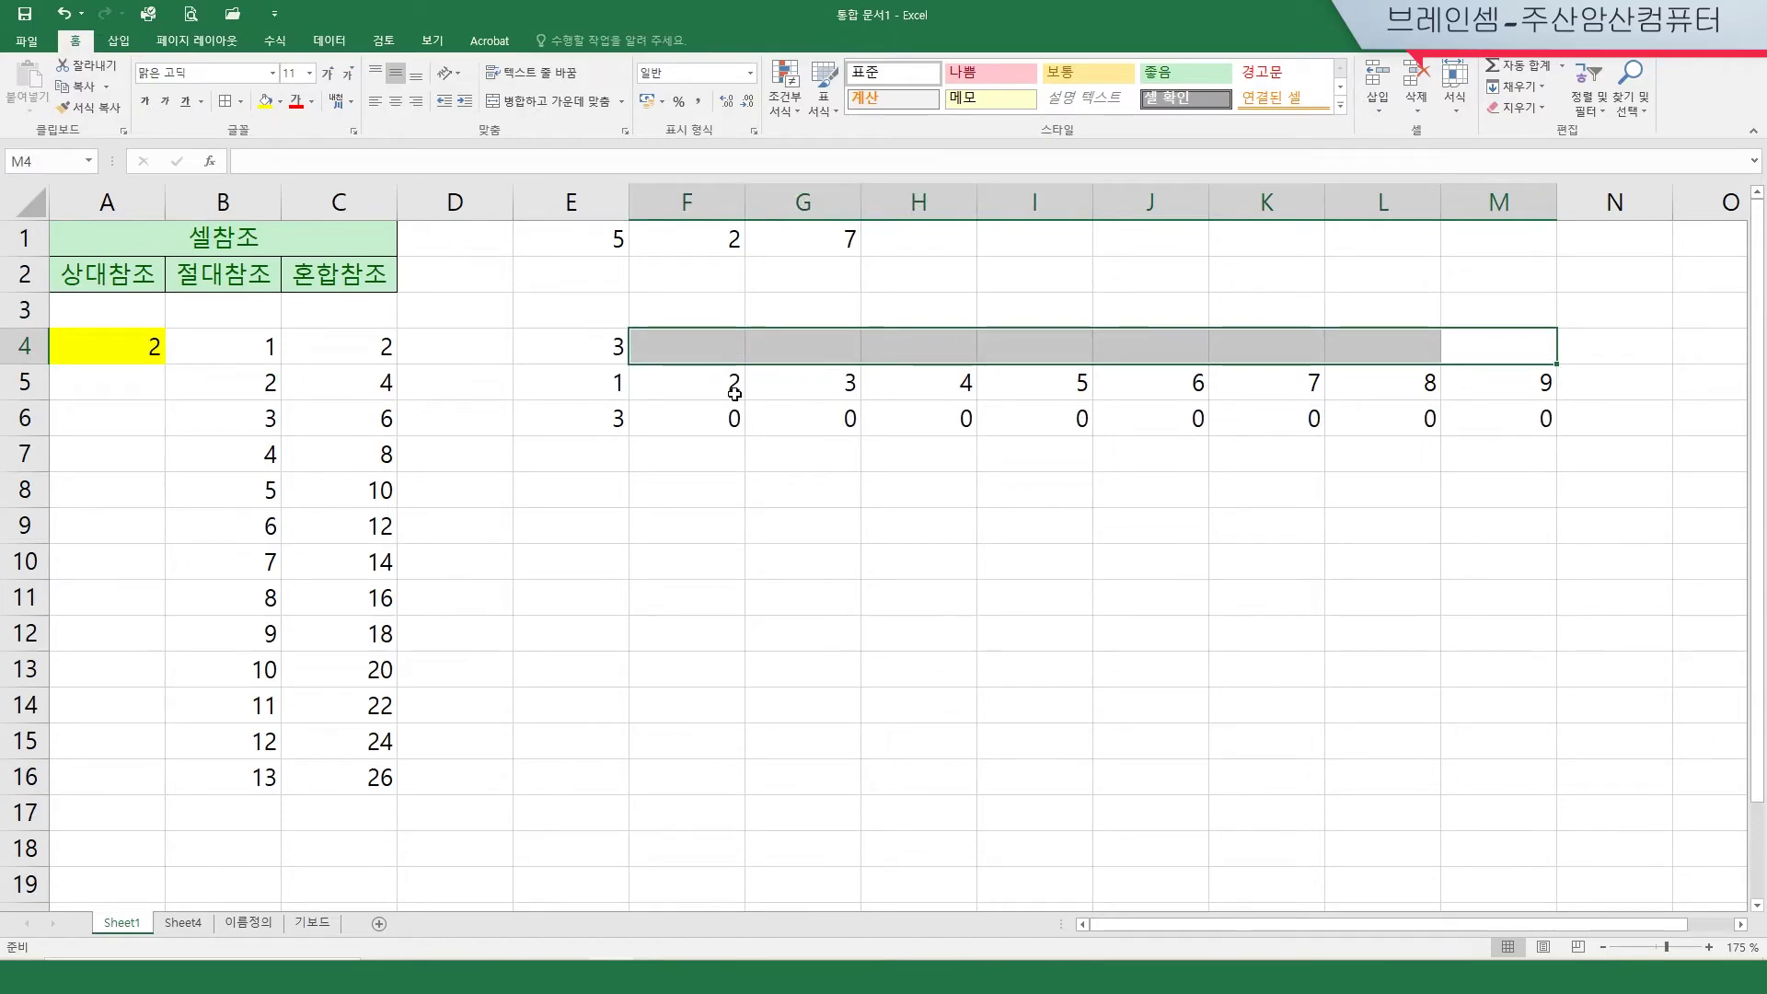
left_click(616, 348)
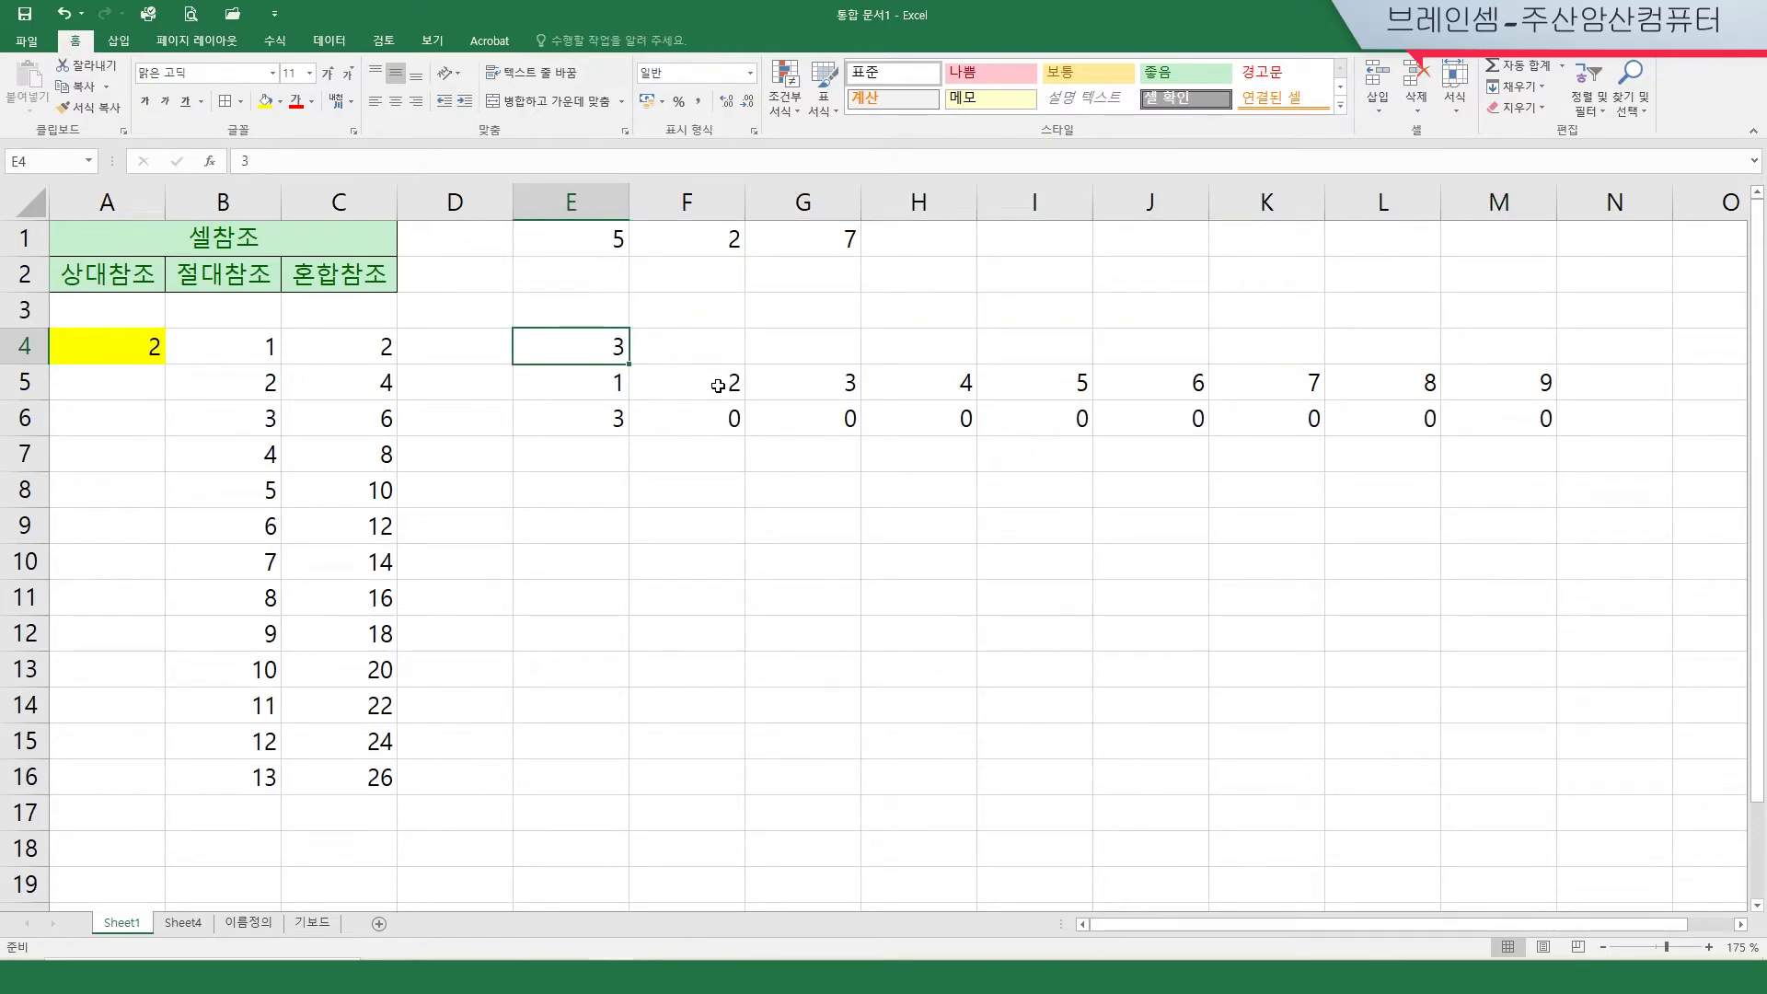
left_click(721, 349)
left_click(725, 390)
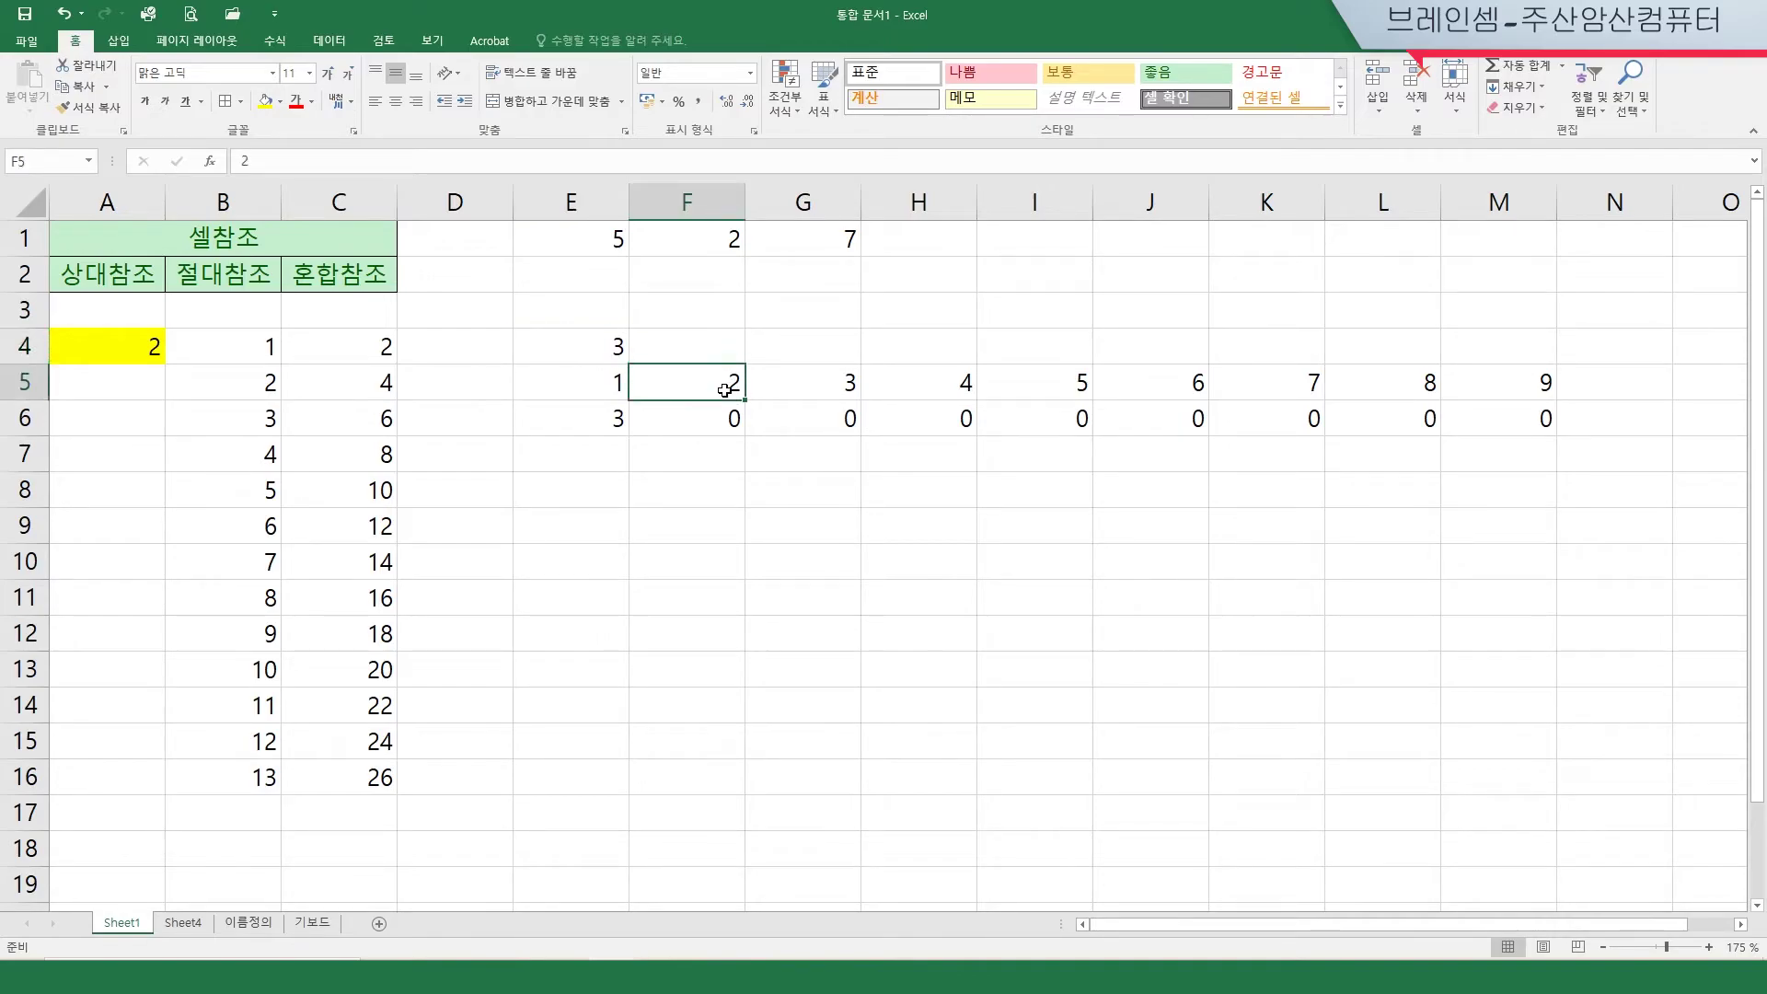
left_click(729, 347)
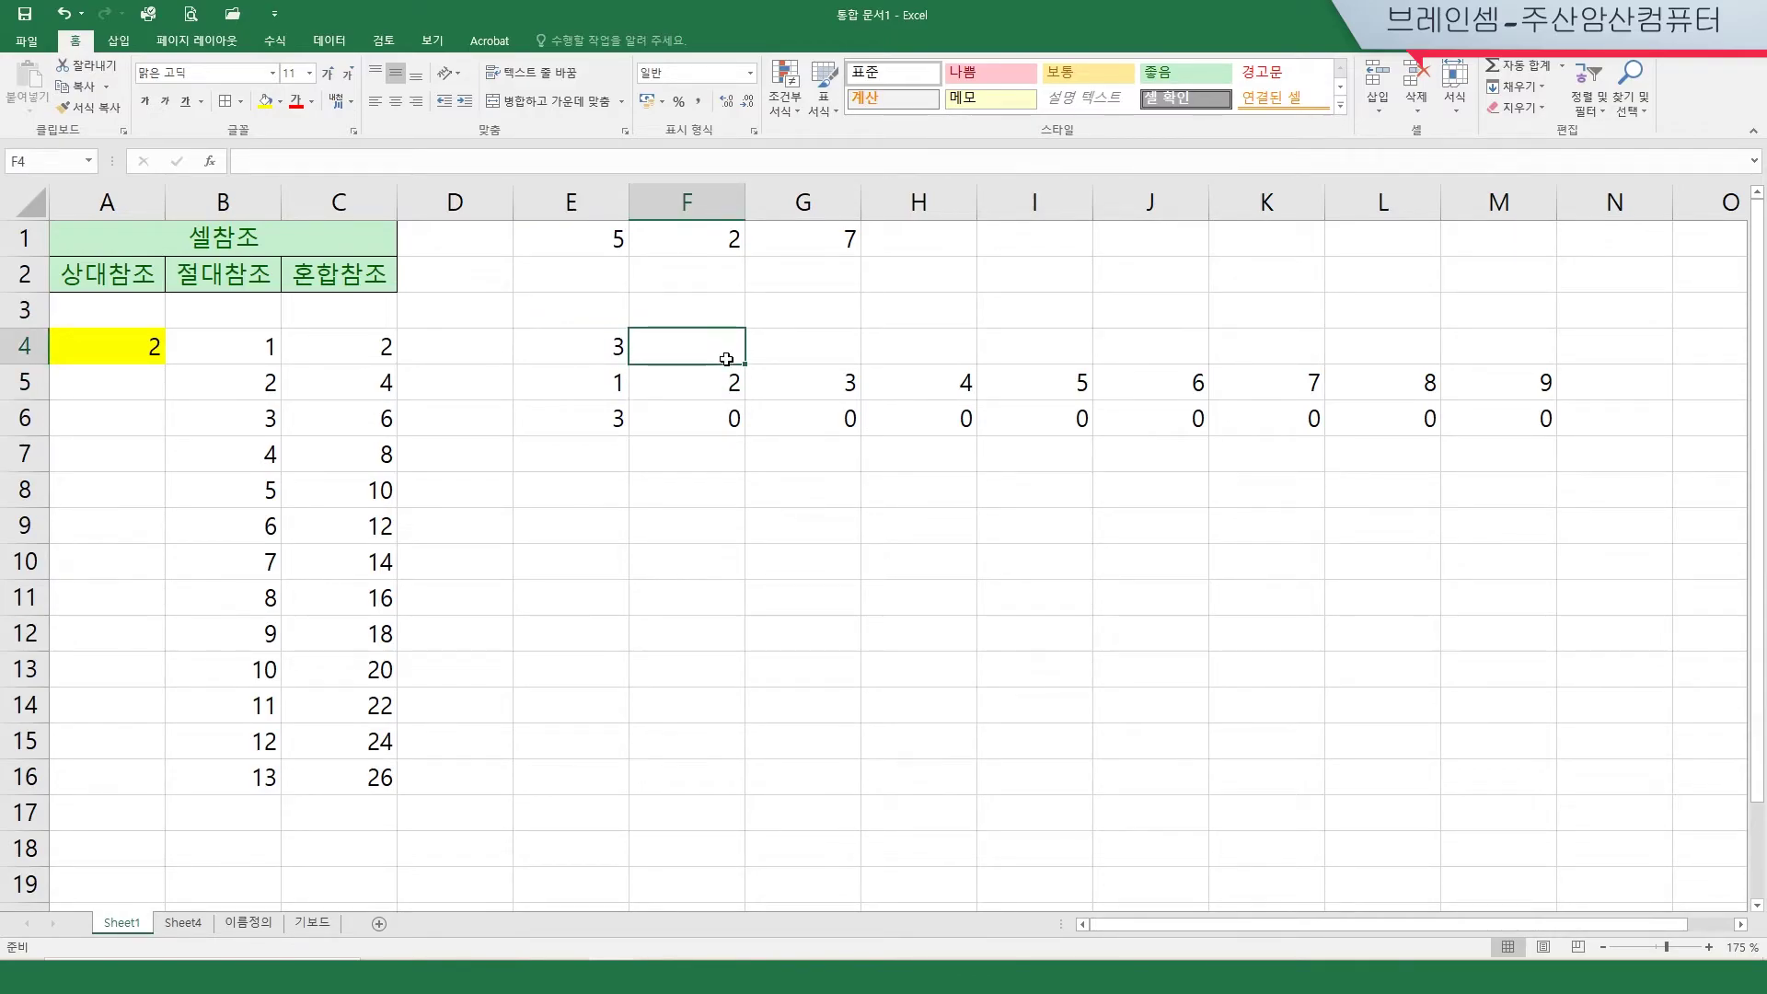
left_click(732, 382)
left_click(734, 416)
left_click(801, 352)
left_click(833, 385)
left_click(834, 420)
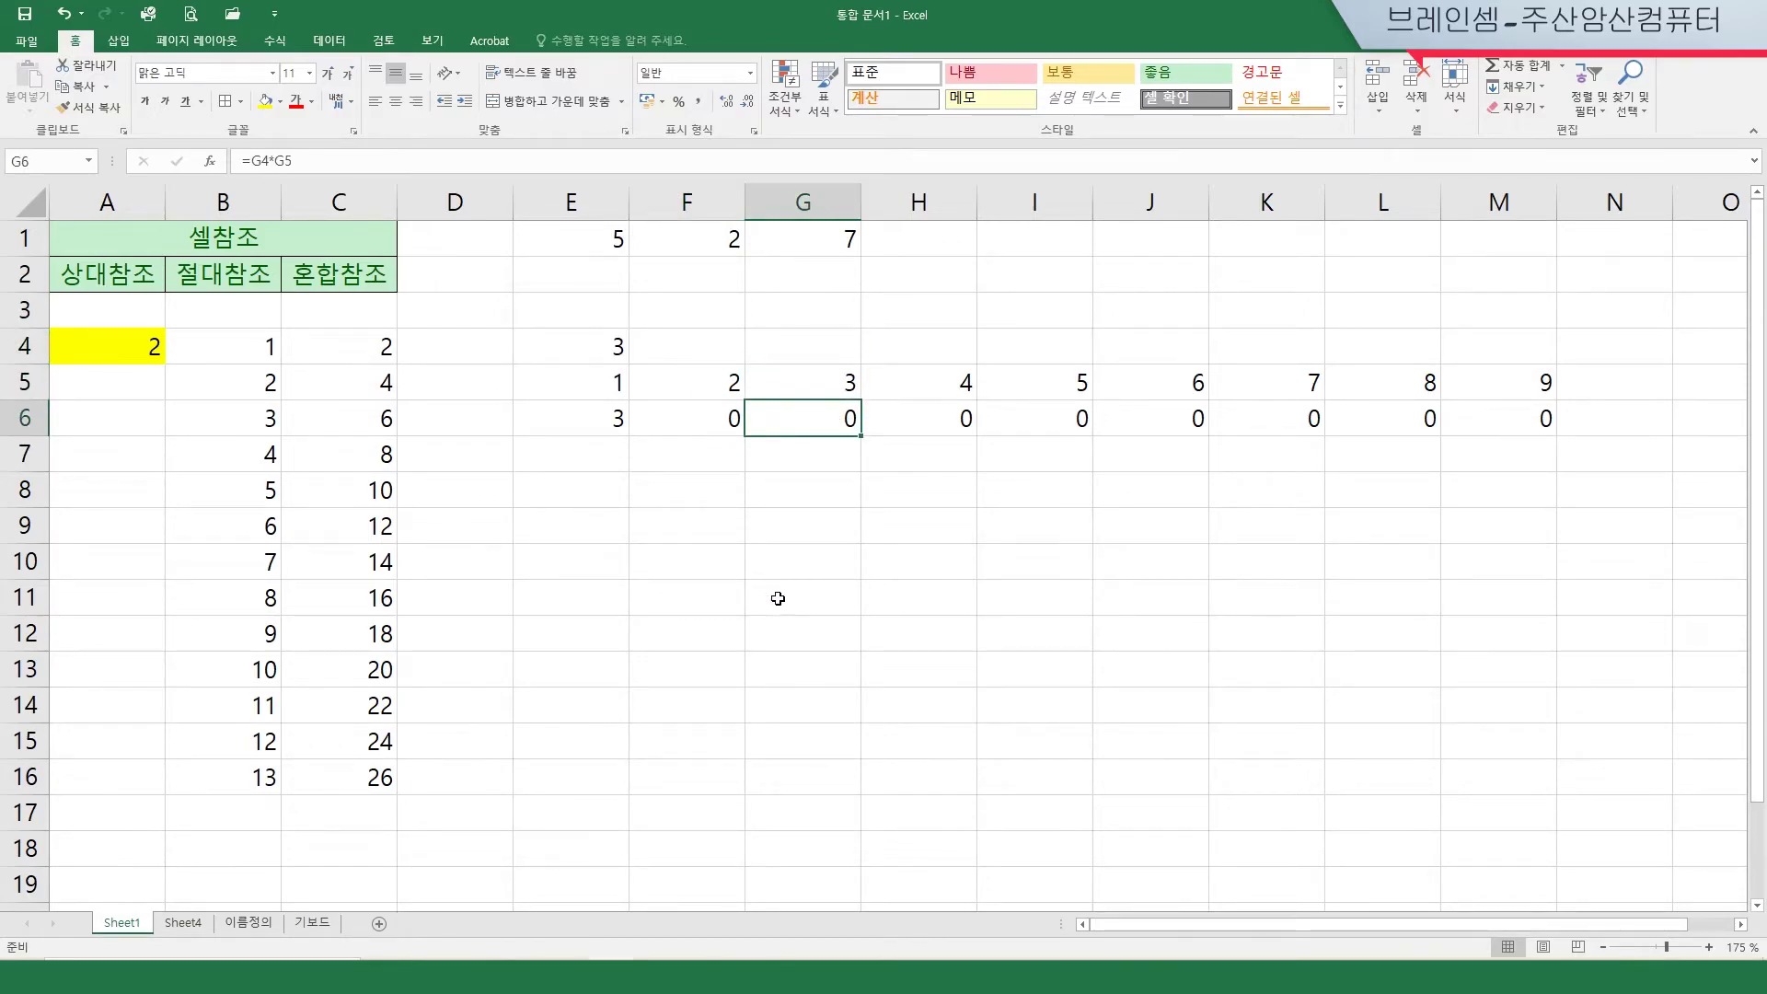
Step: Highlight E4, the fixed multiplier of the row 6 formulas, with a yellow fill
left_click(603, 415)
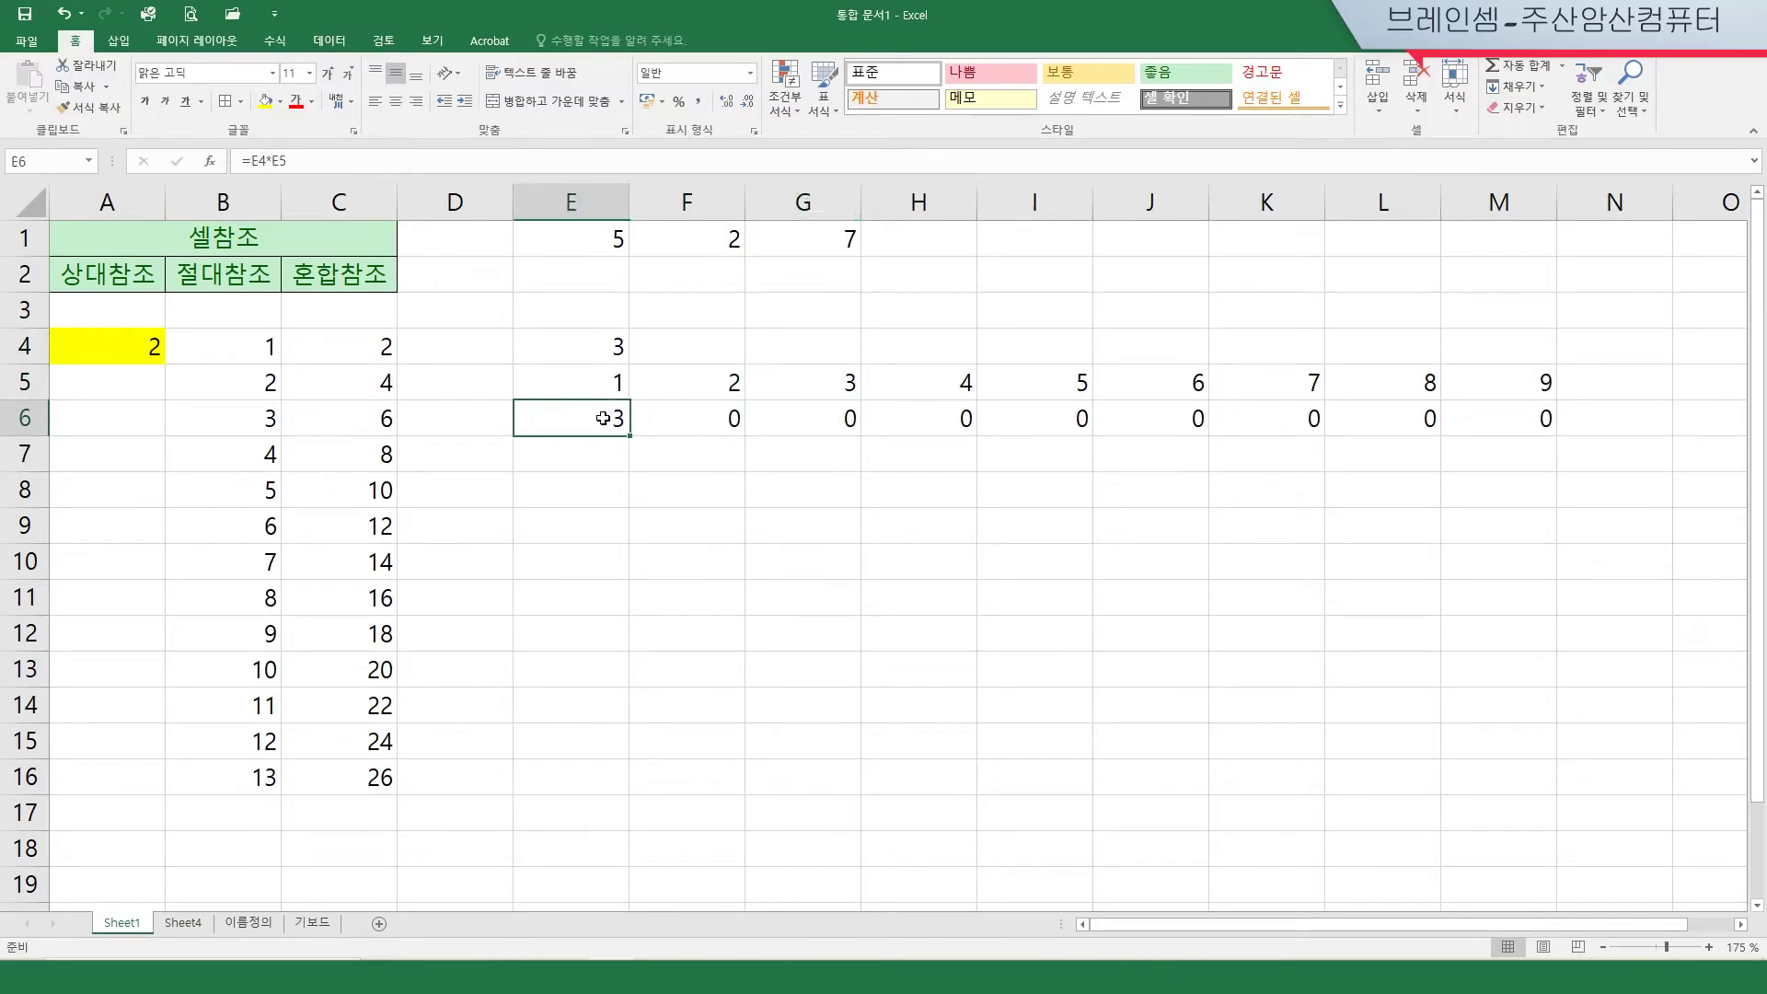
left_click(616, 349)
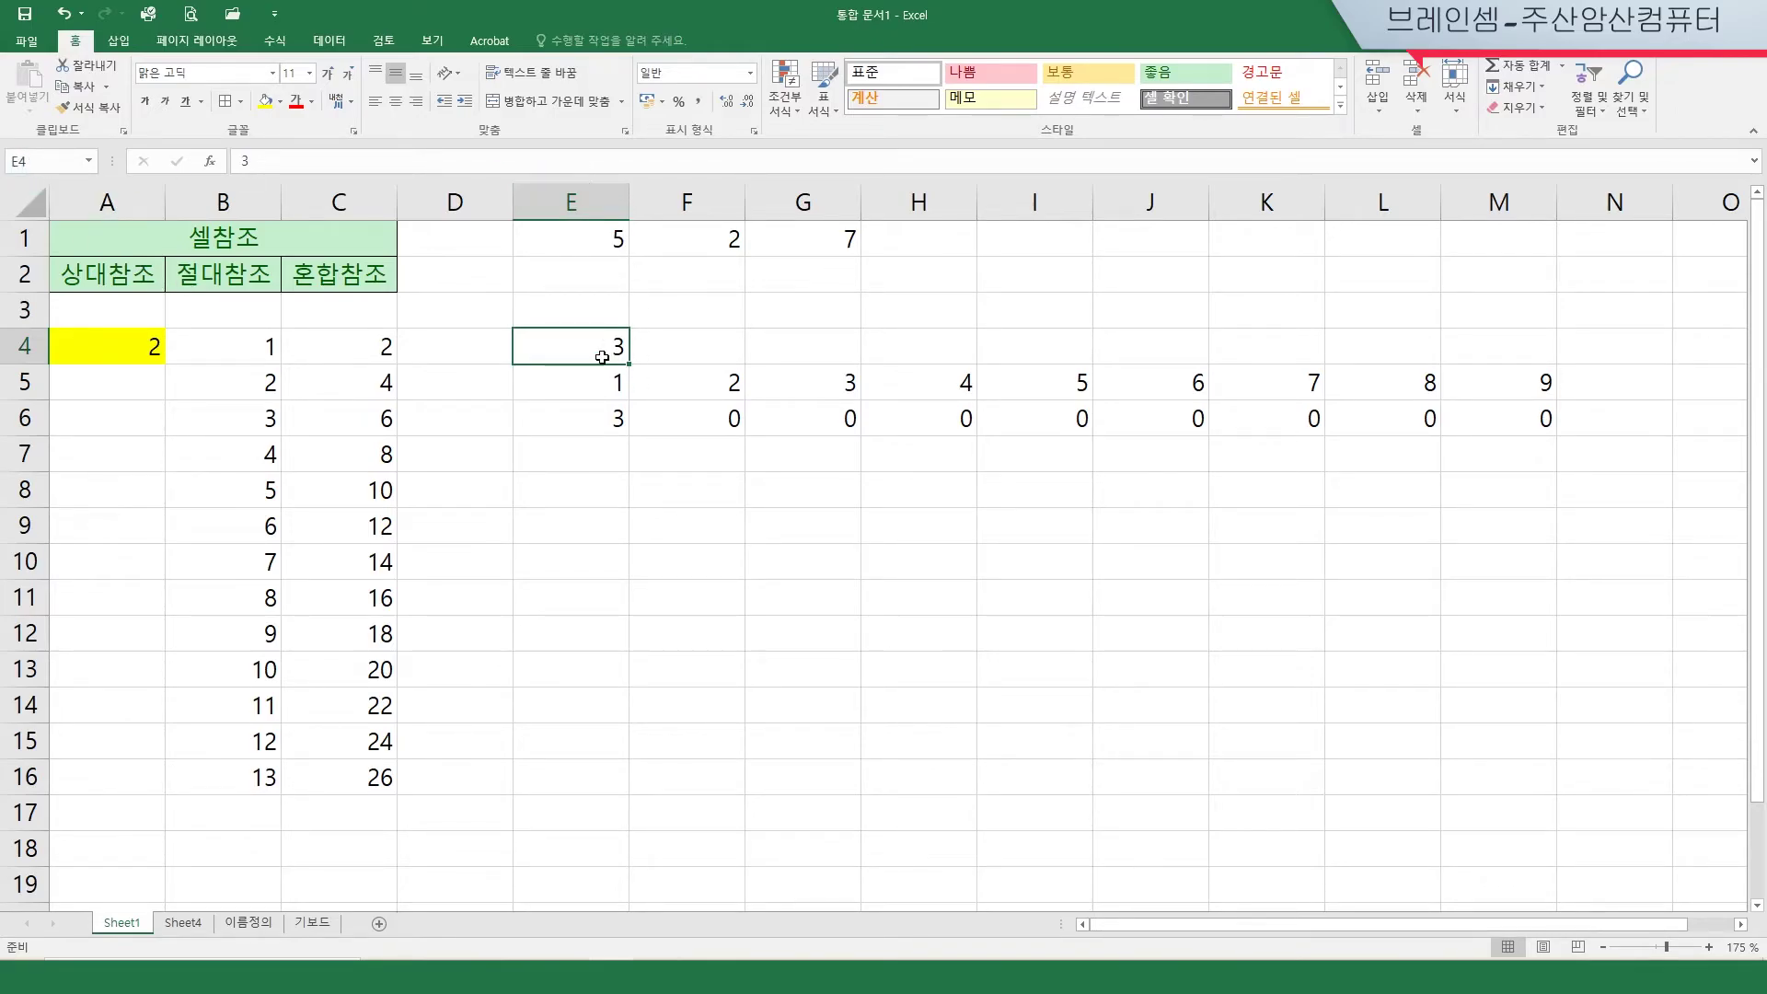
left_click(264, 101)
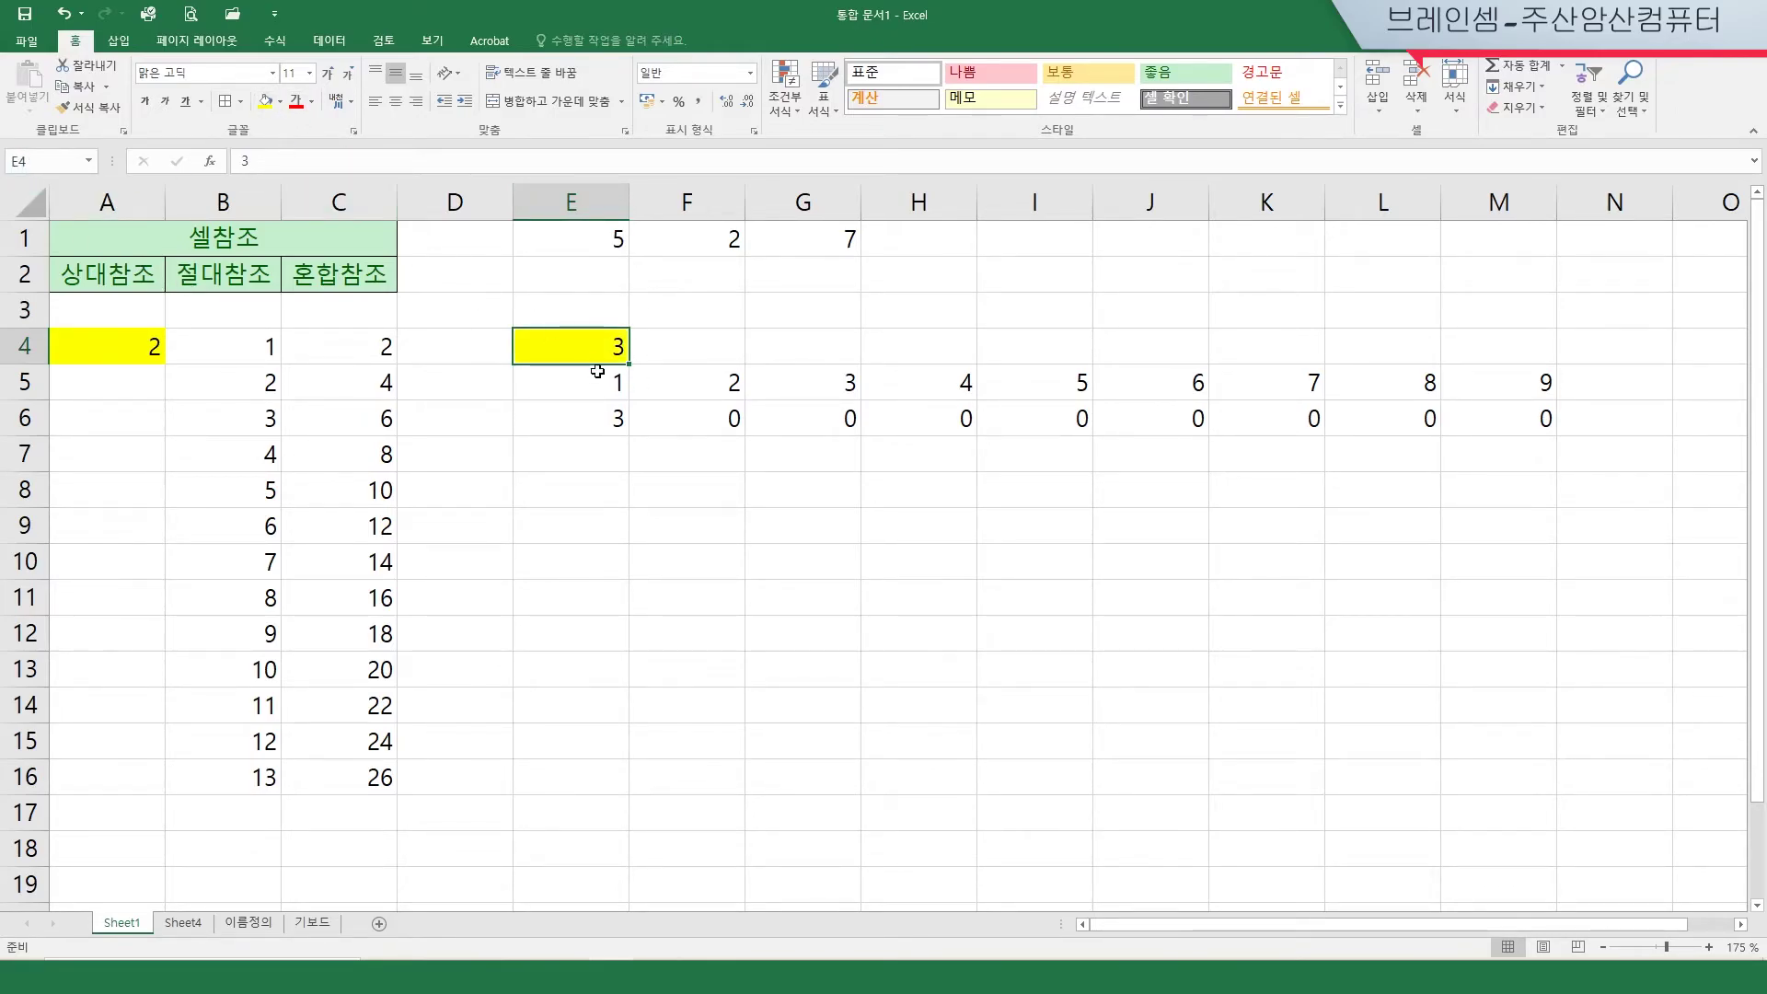
Step: Clear the relative formulas from E6 to M6
left_click(605, 421)
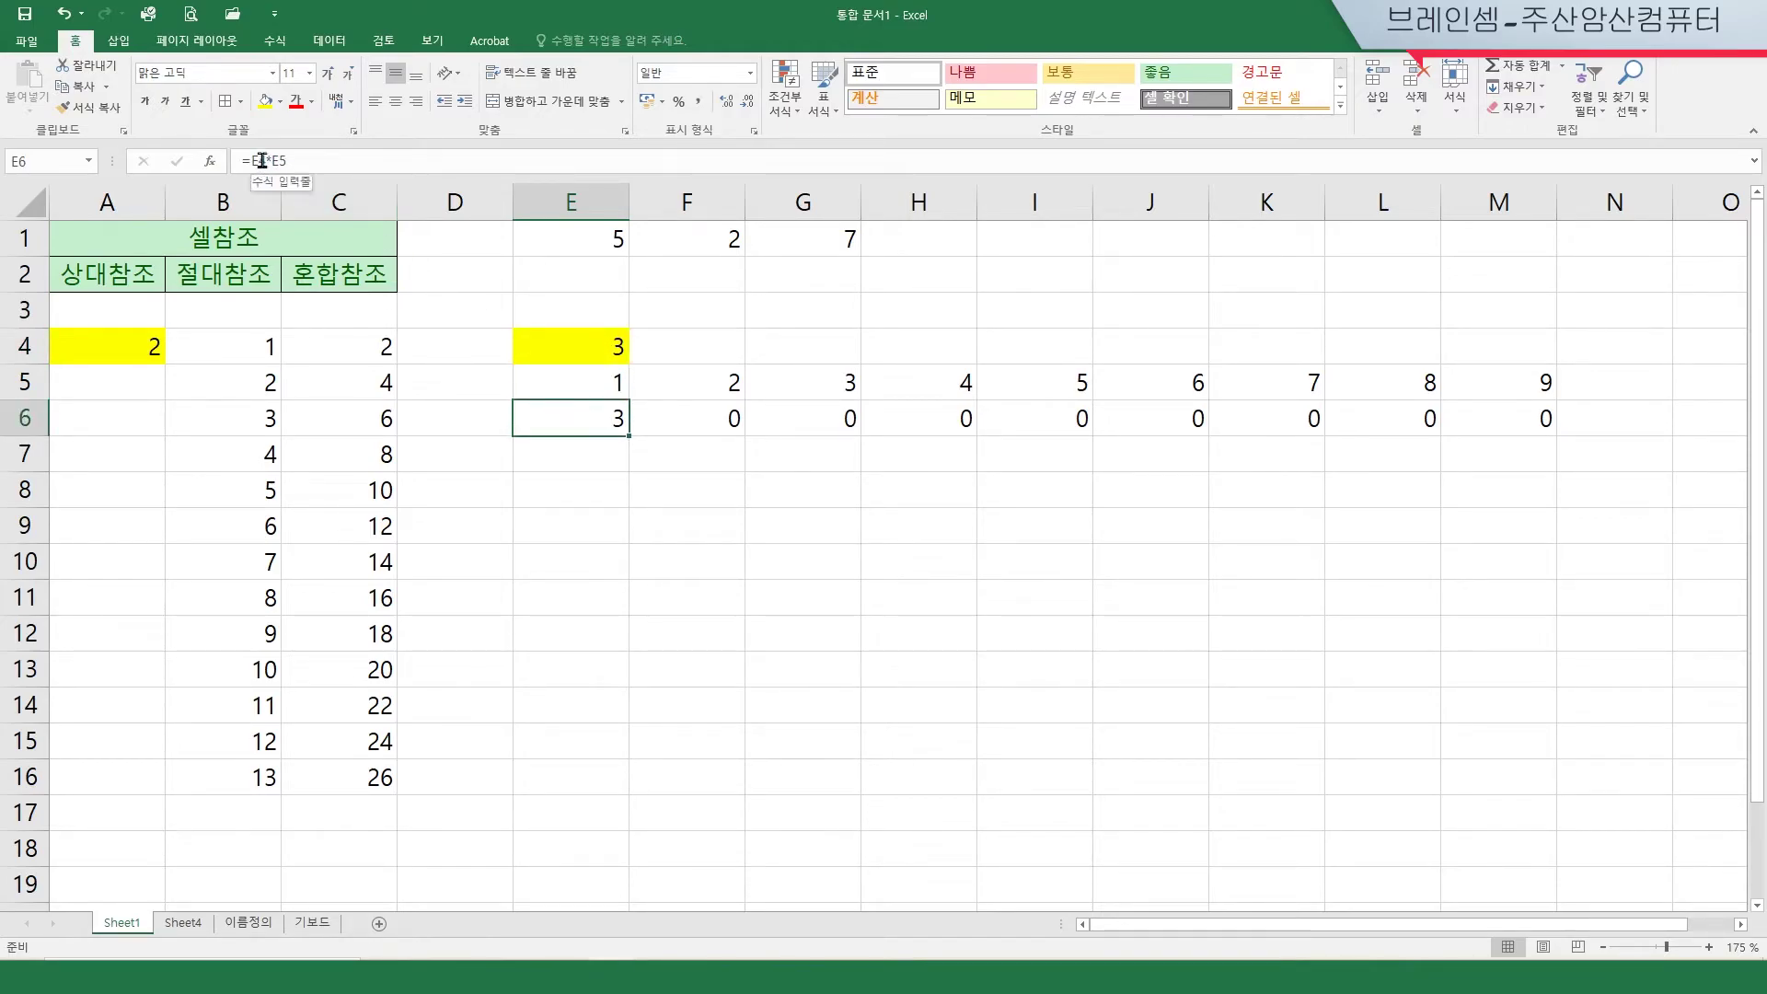
left_click(684, 532)
key("ctrl+z")
key("ctrl+z")
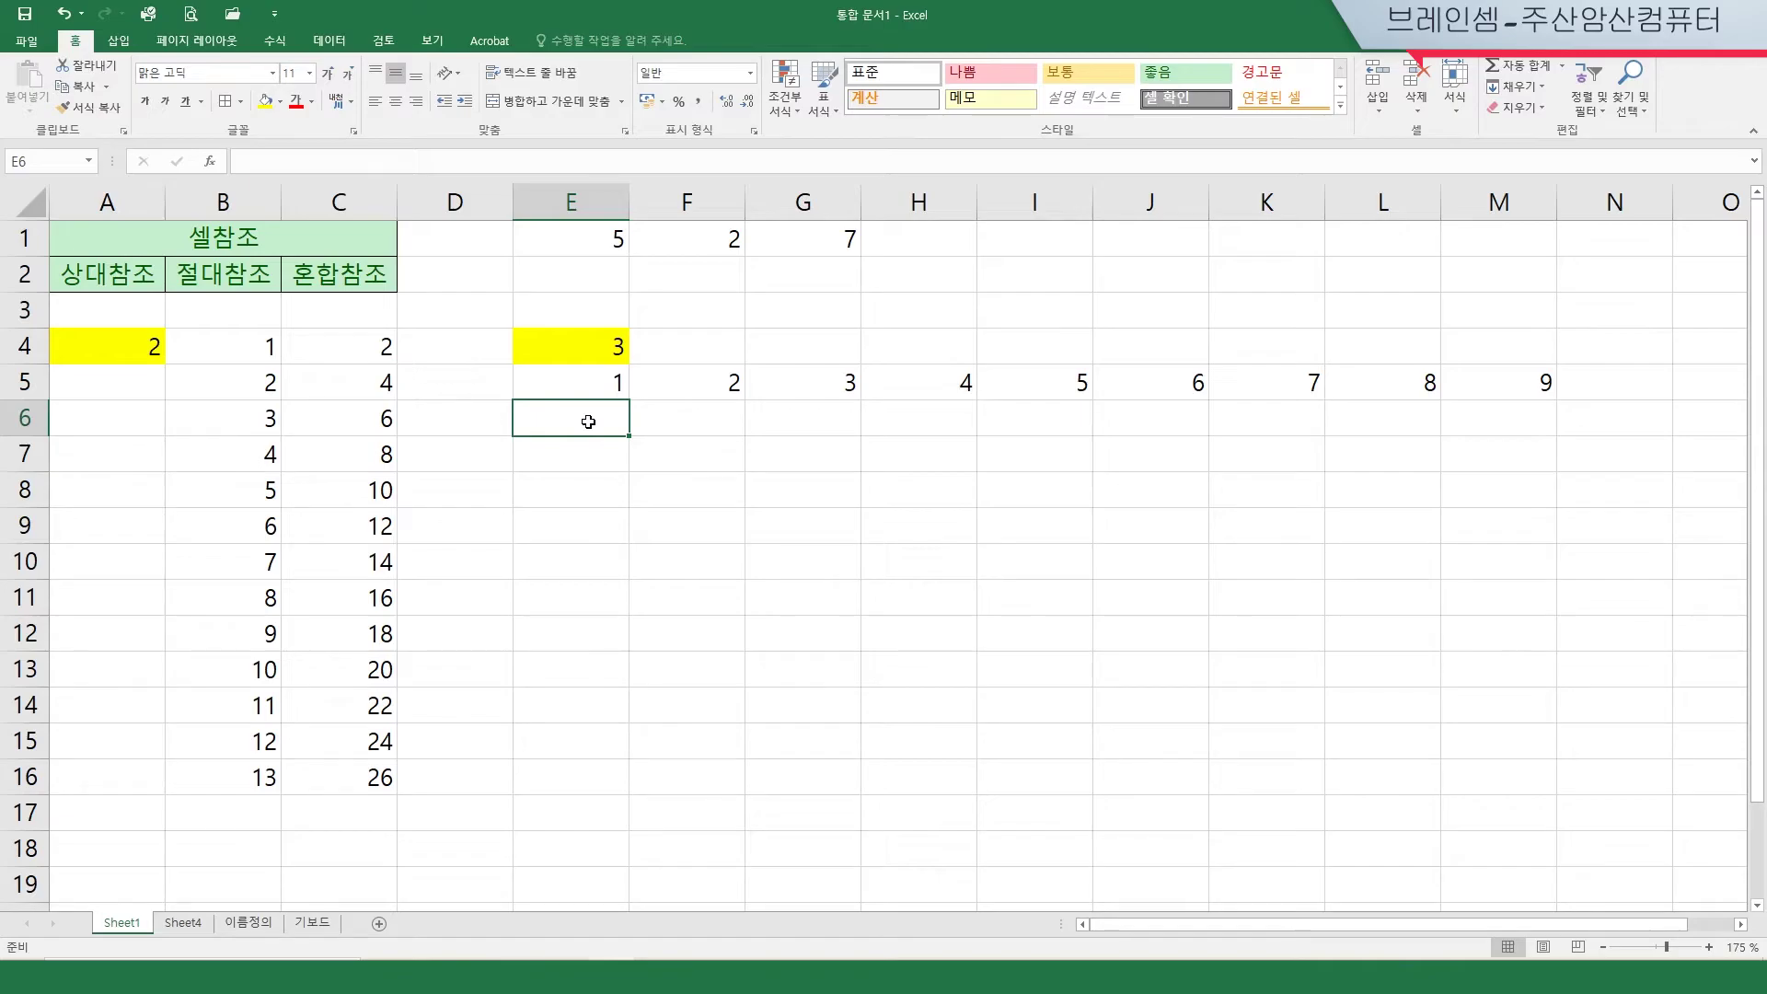
Step: Enter the formula =$E$4*E5 in E6 with E4 as an absolute reference and fill it across to M6
type("=")
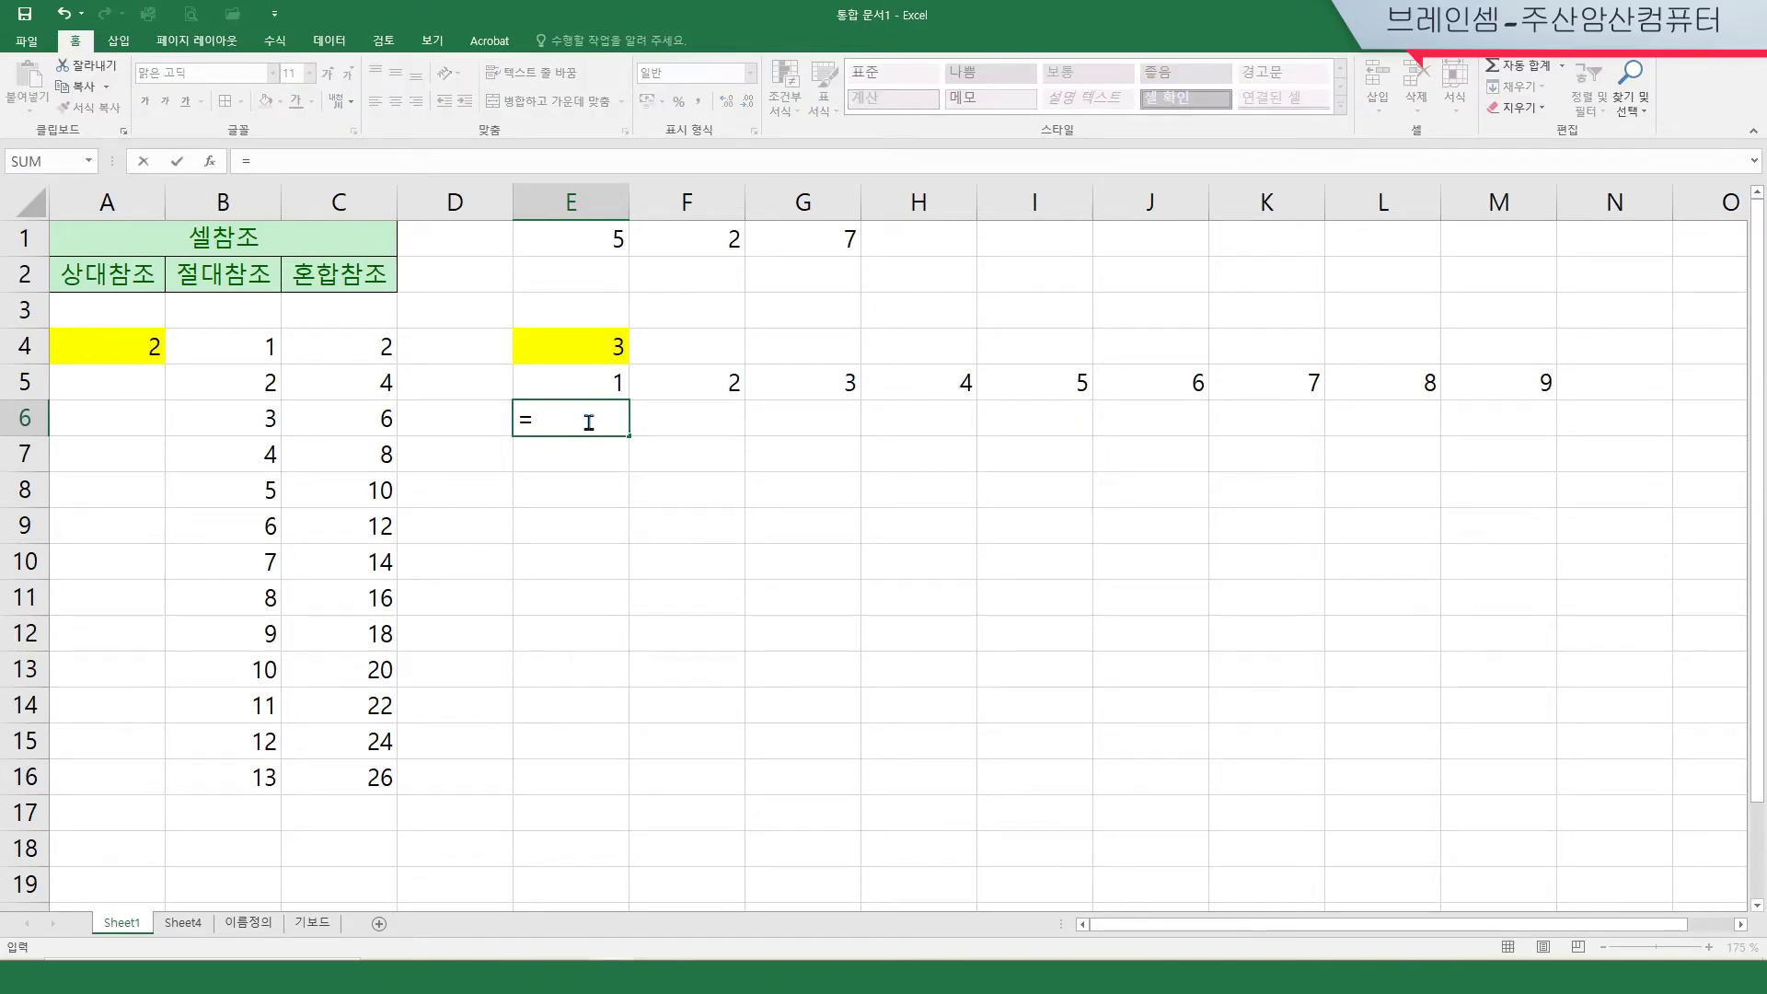
left_click(595, 344)
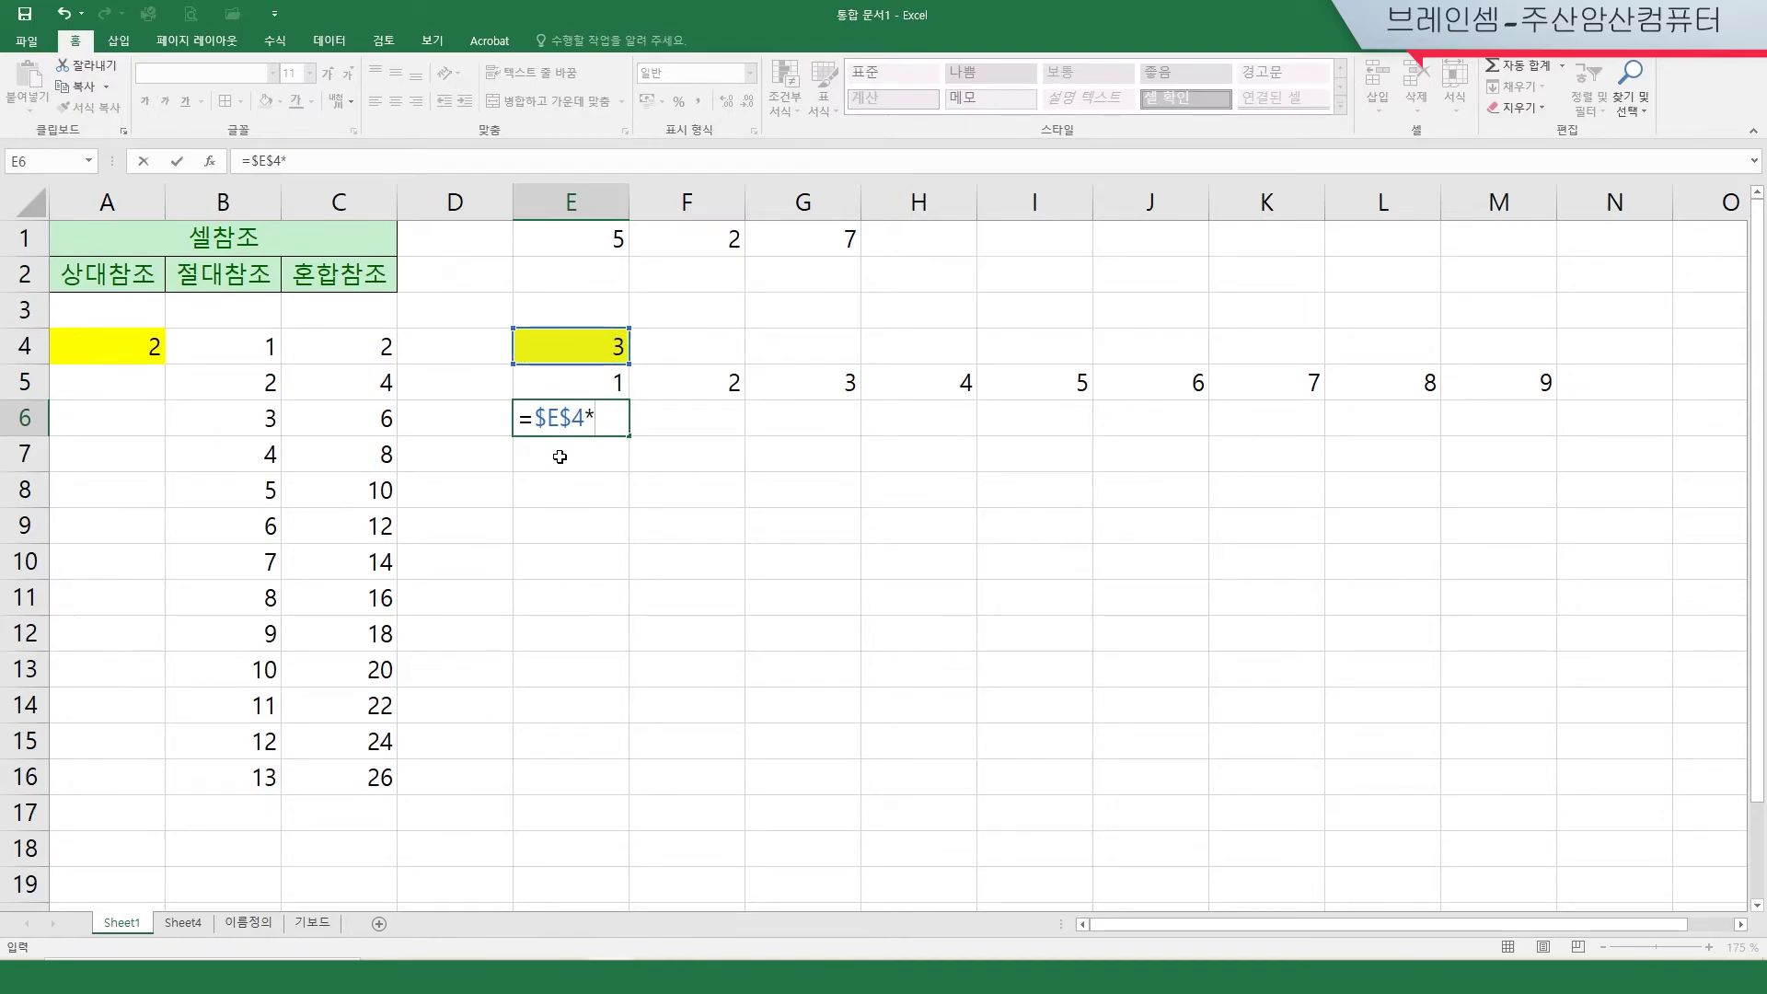
left_click(622, 376)
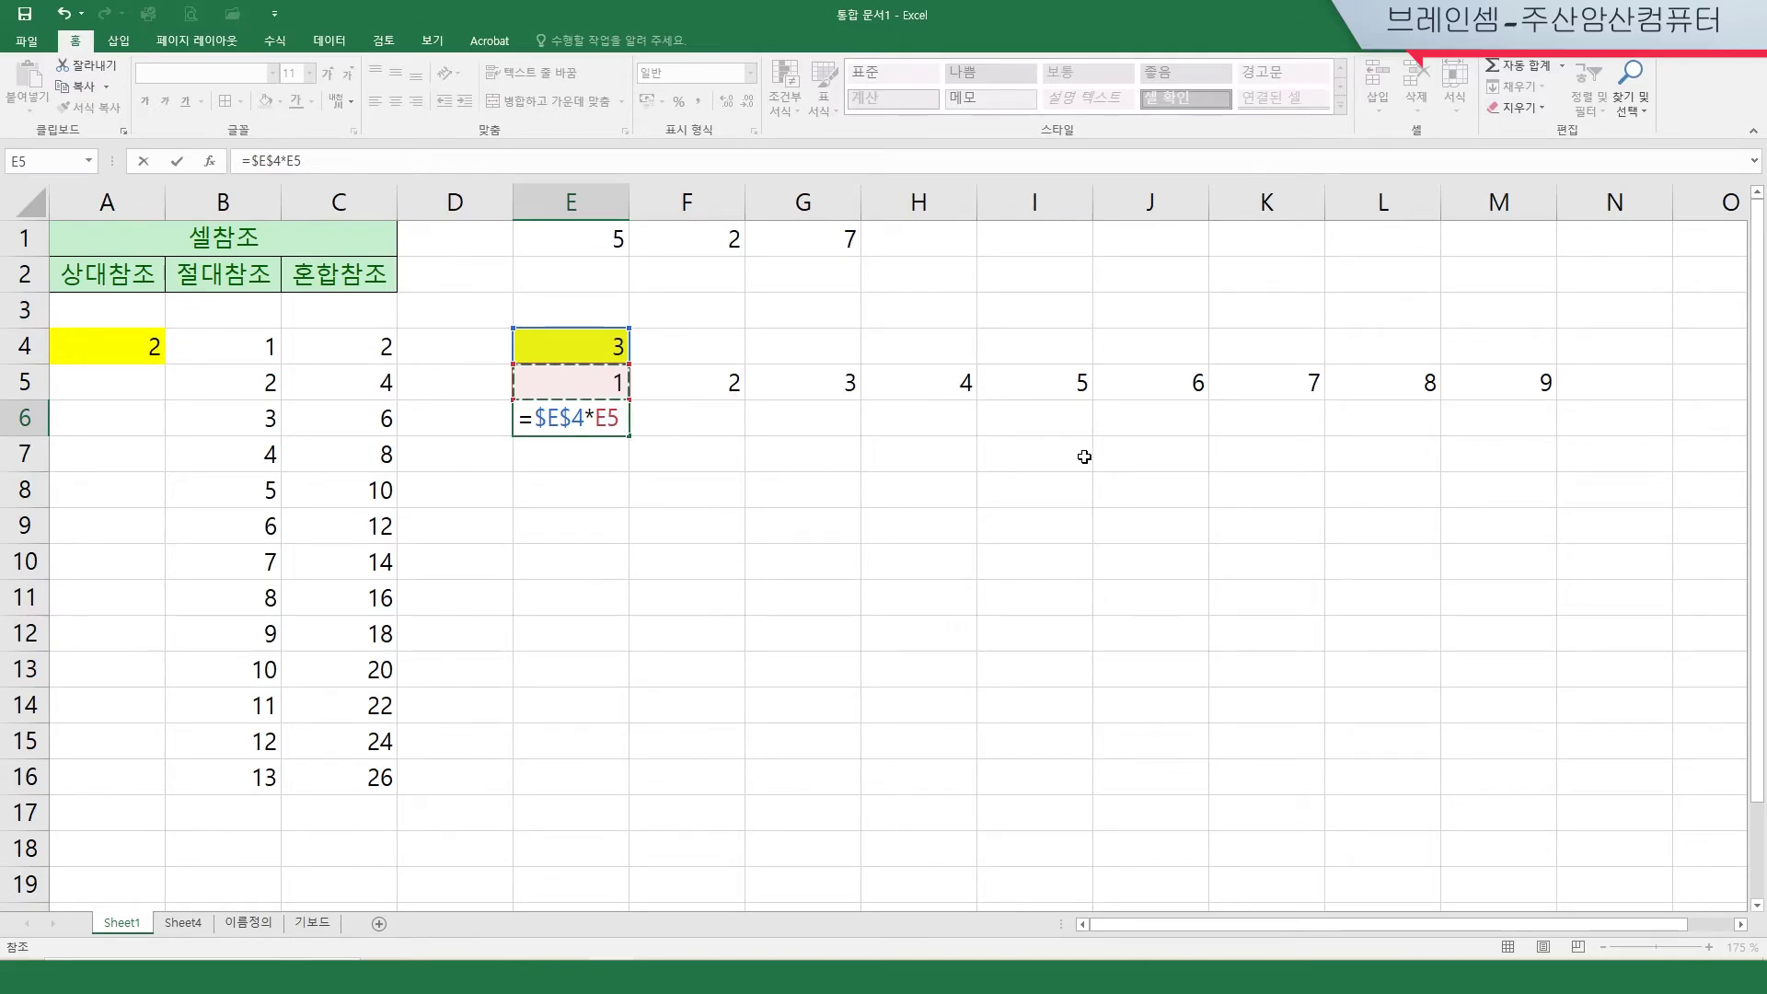
key("Return")
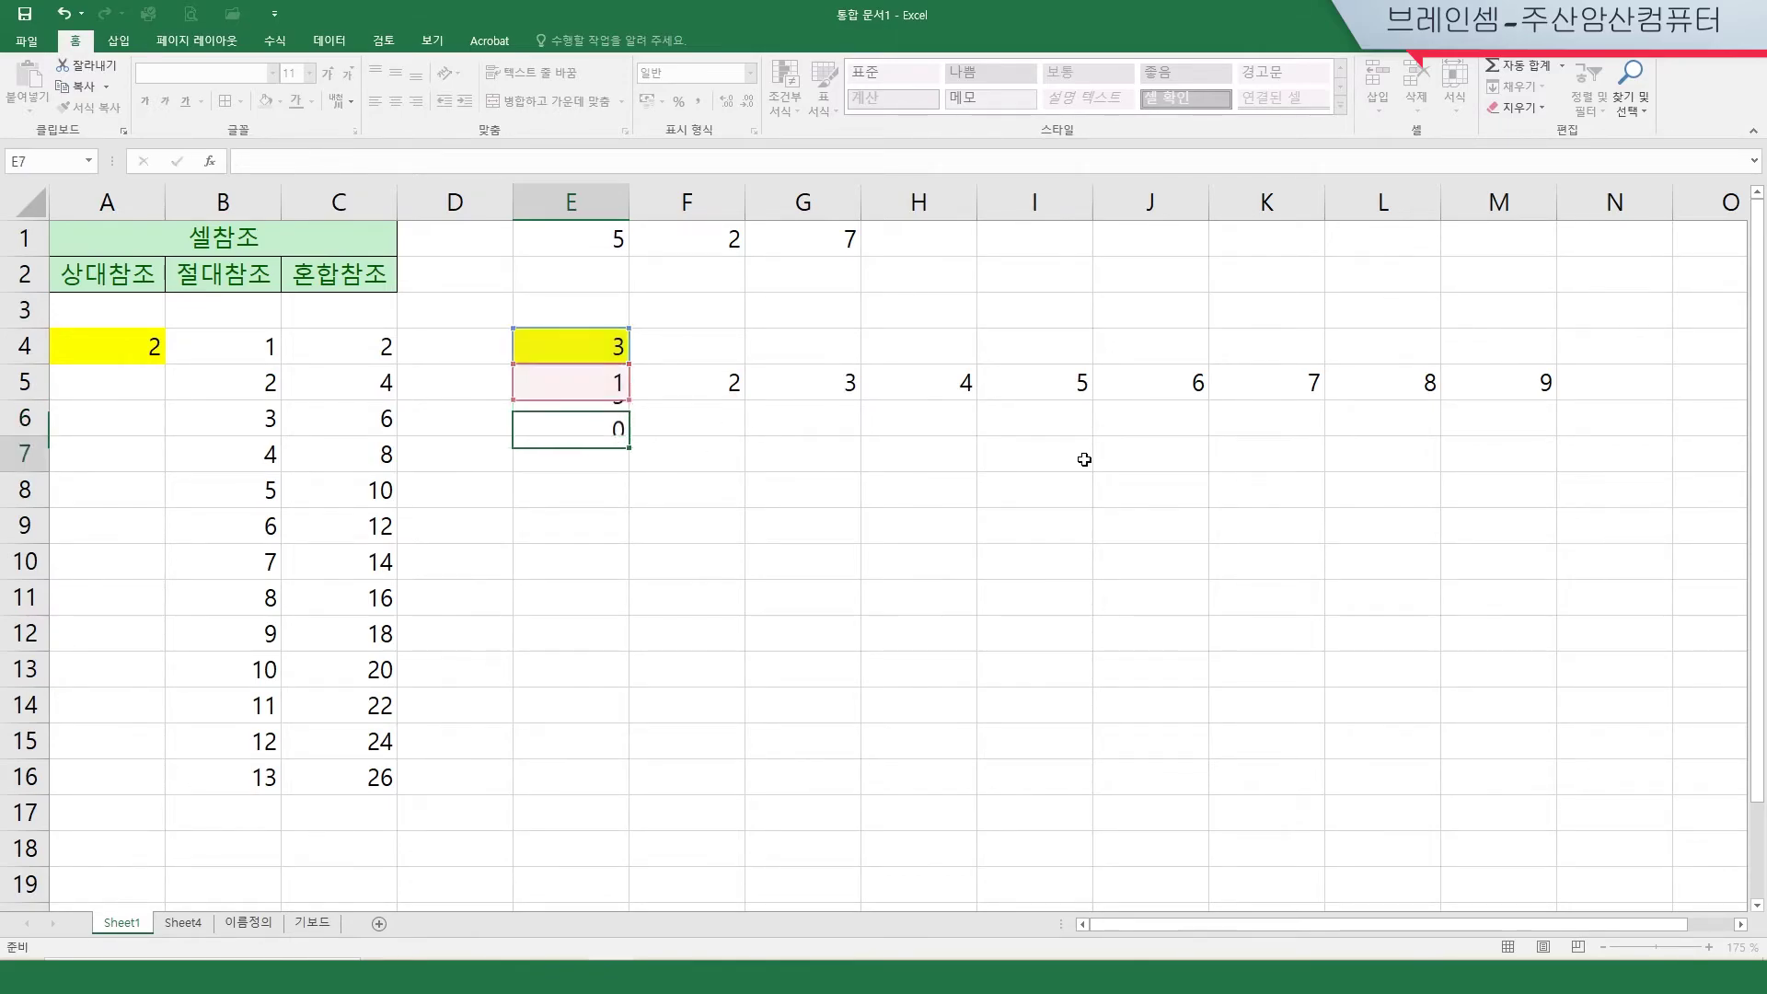
left_click(589, 416)
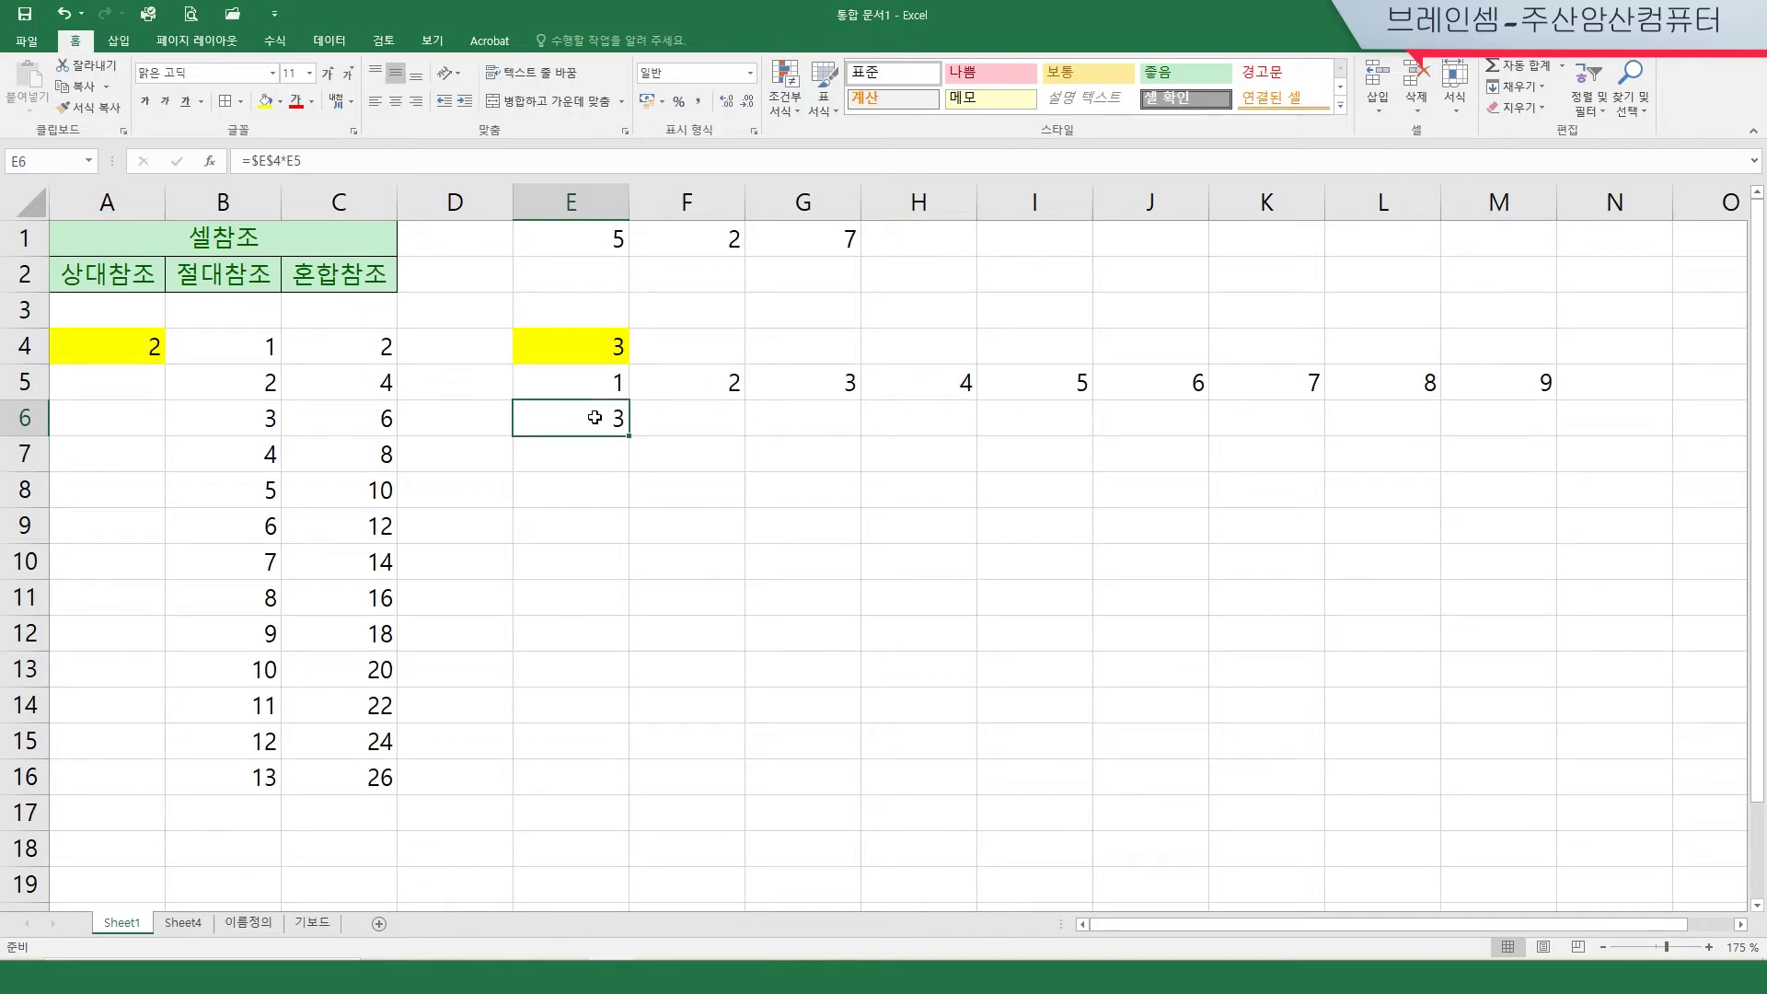
left_click_drag(628, 439, 1546, 442)
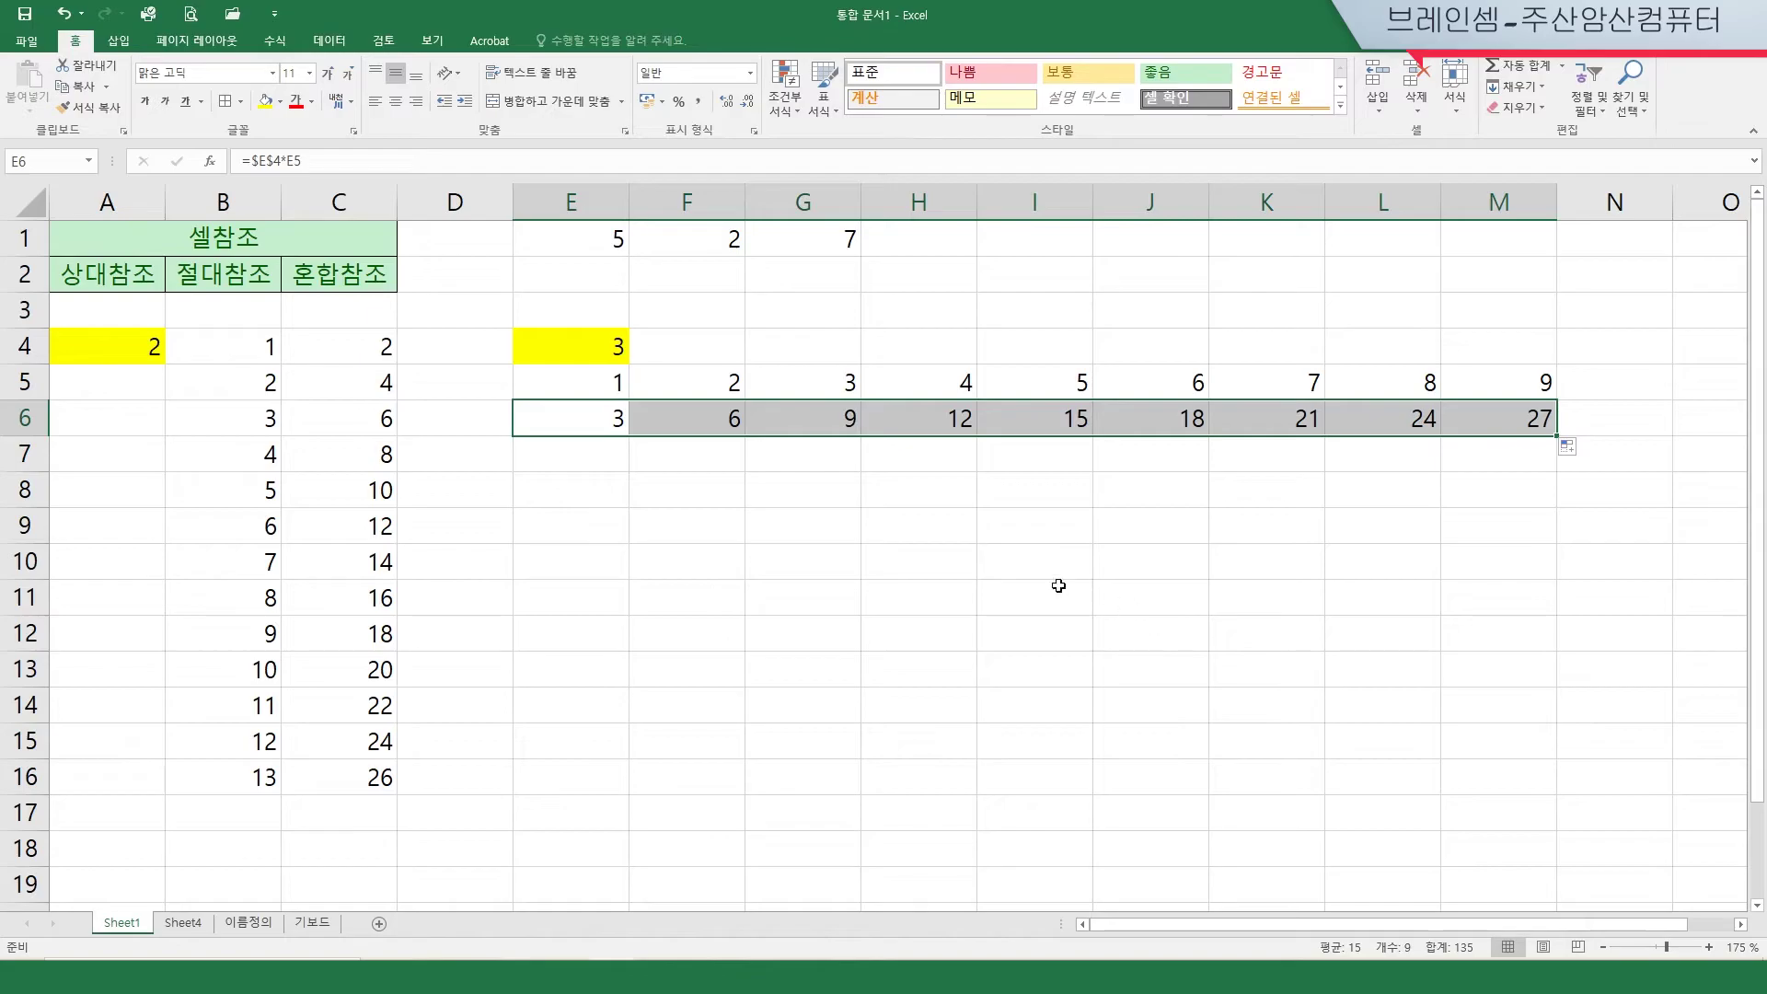
Step: Examine how the formulas in row 6 combine the fixed cell E4 with the shifting cells of row 5
left_click(694, 420)
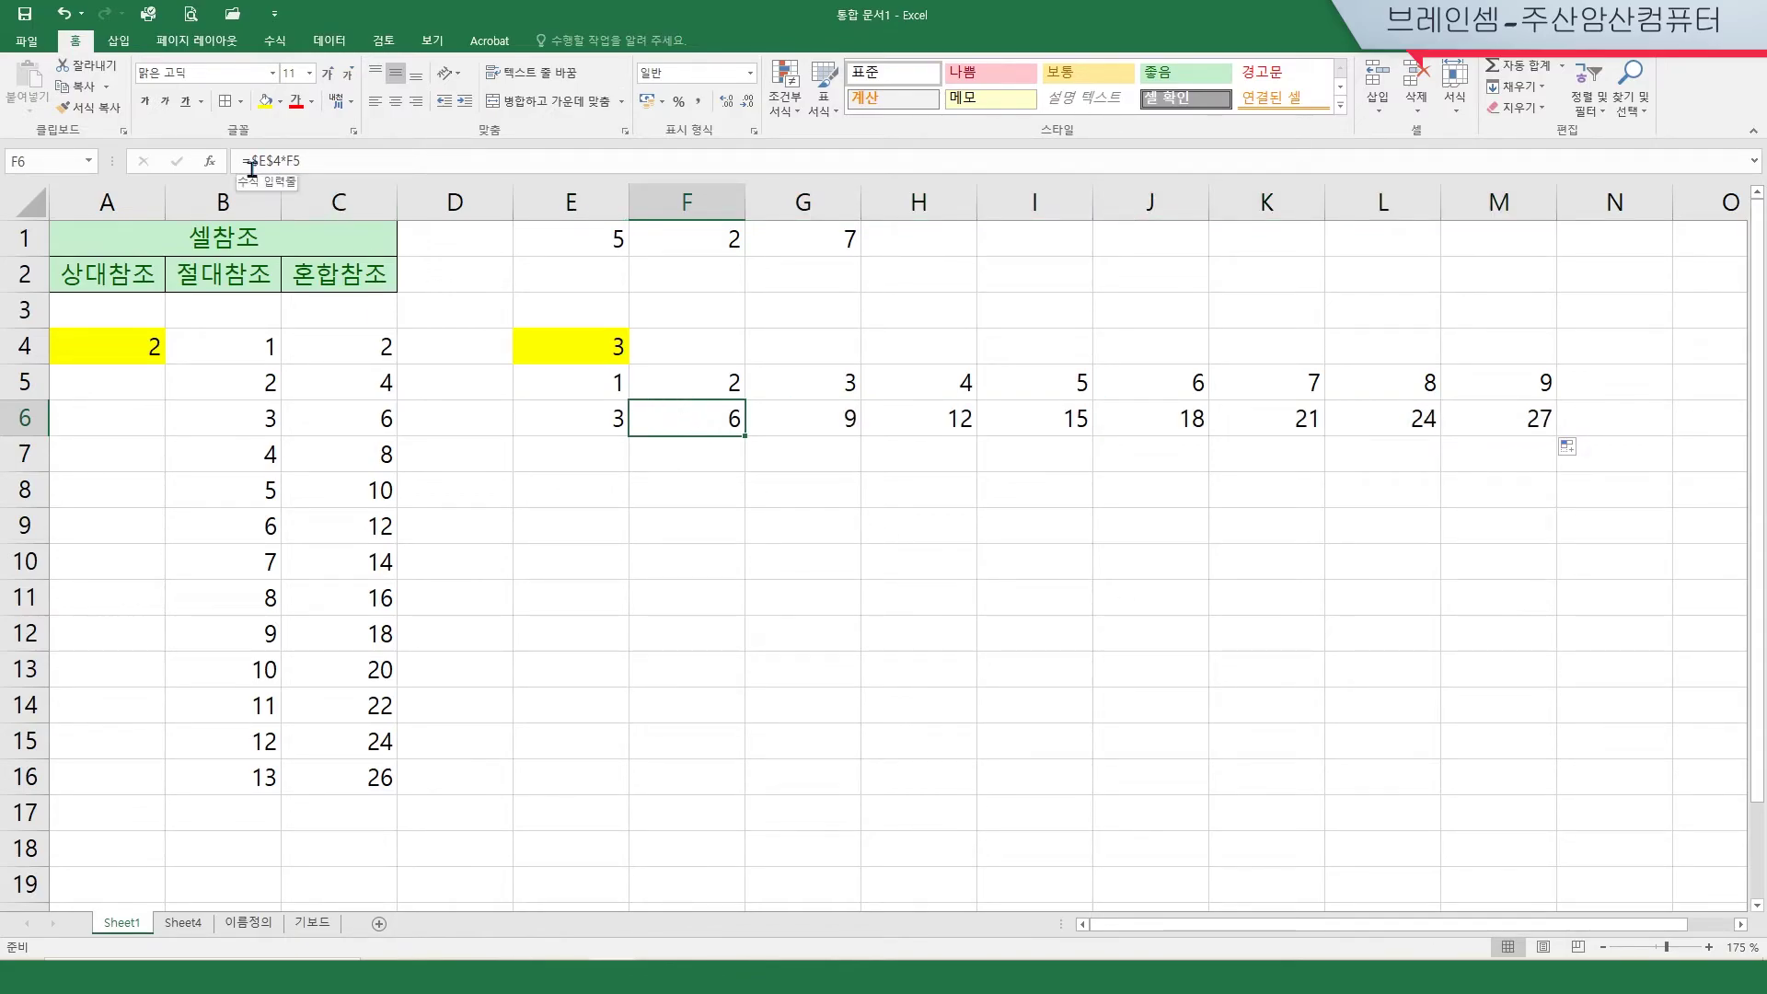
left_click(606, 343)
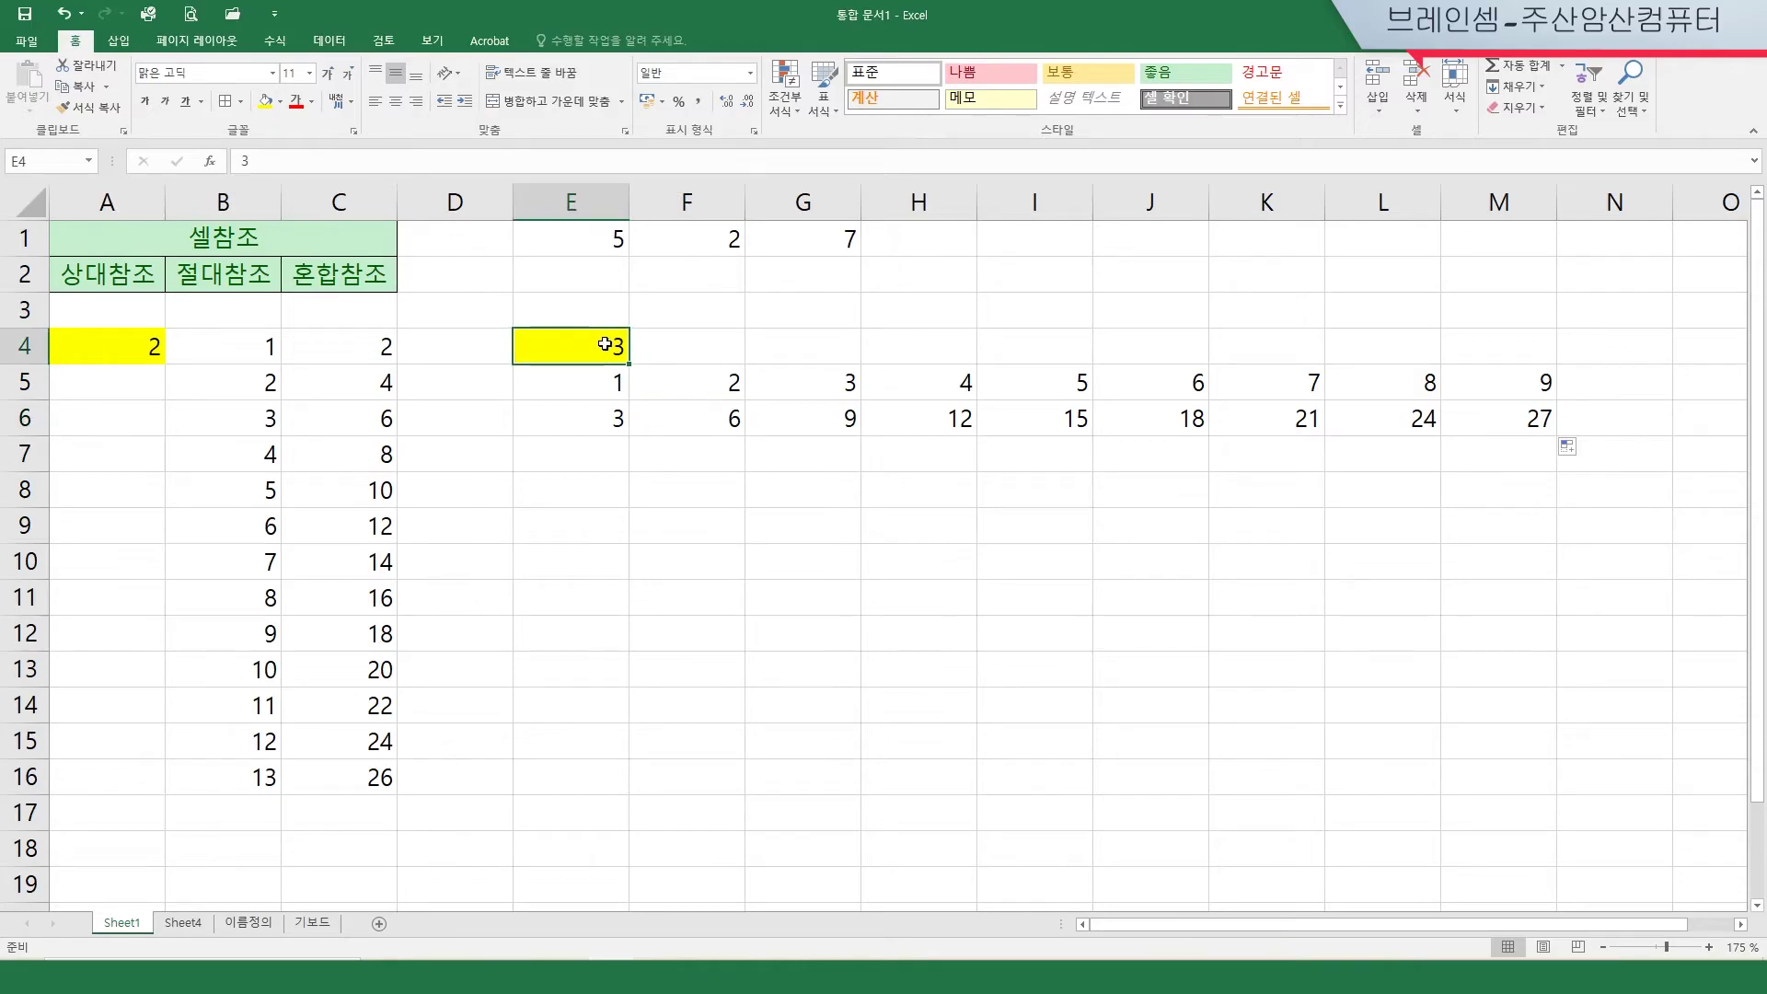
left_click(734, 388)
left_click(818, 415)
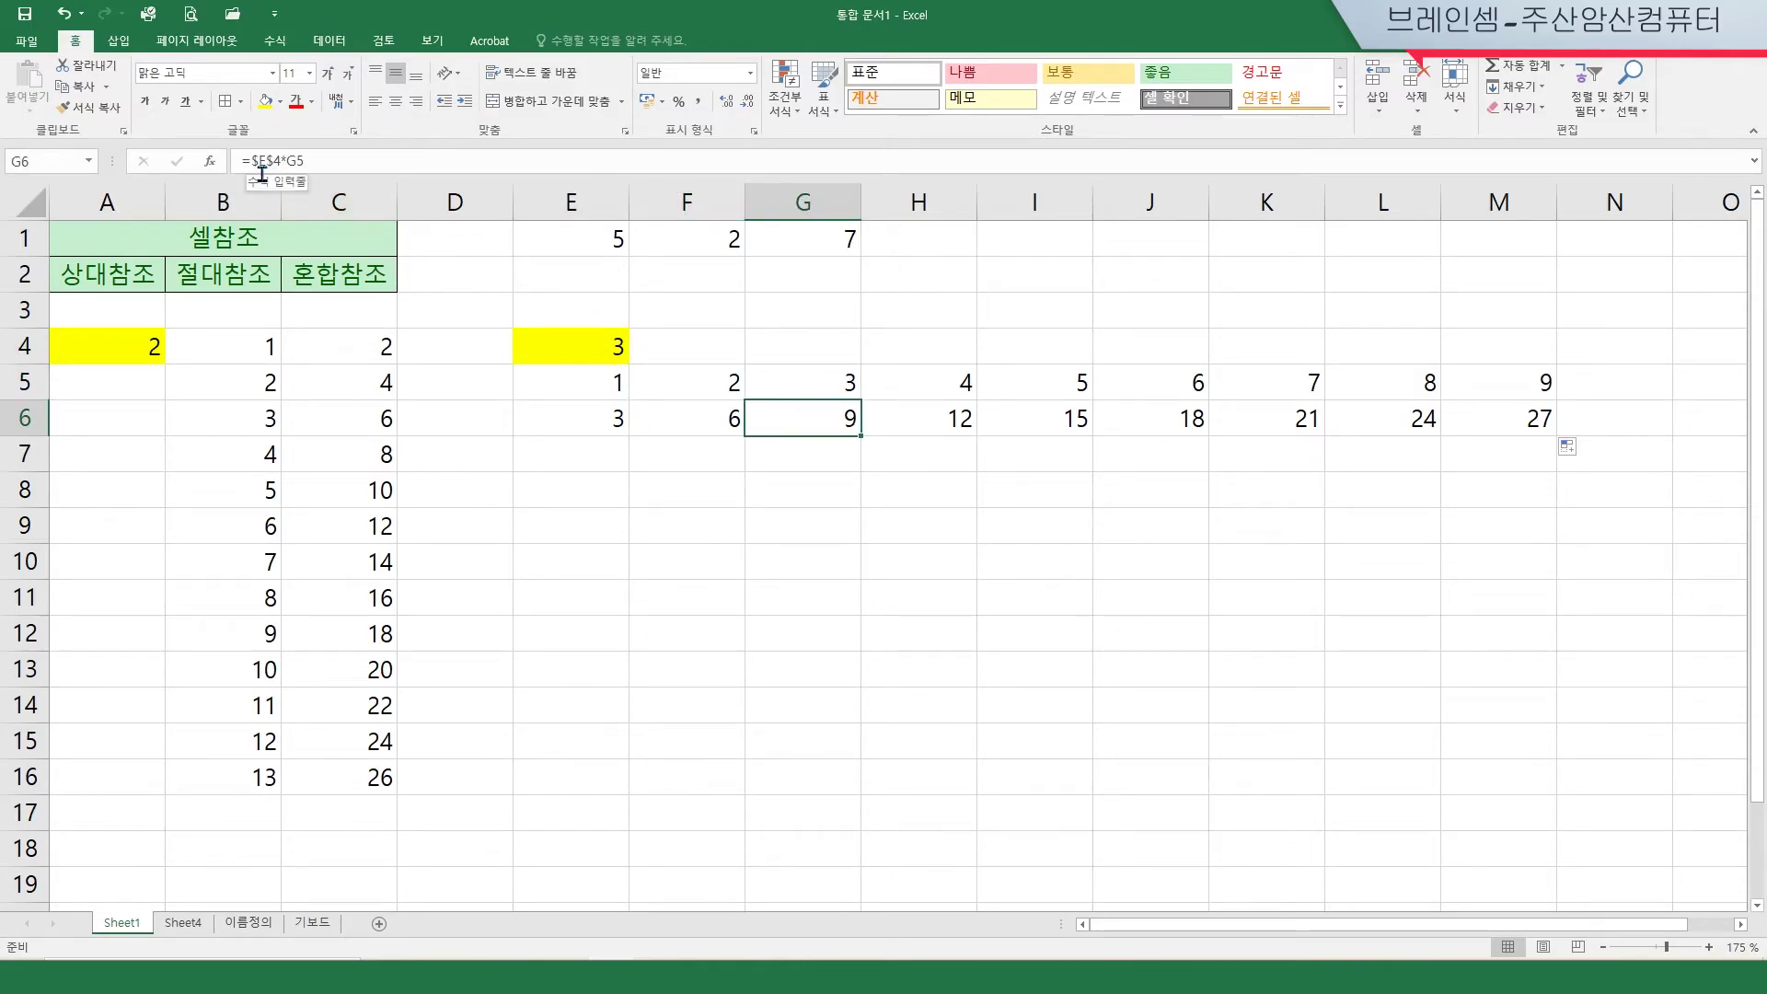
left_click(605, 347)
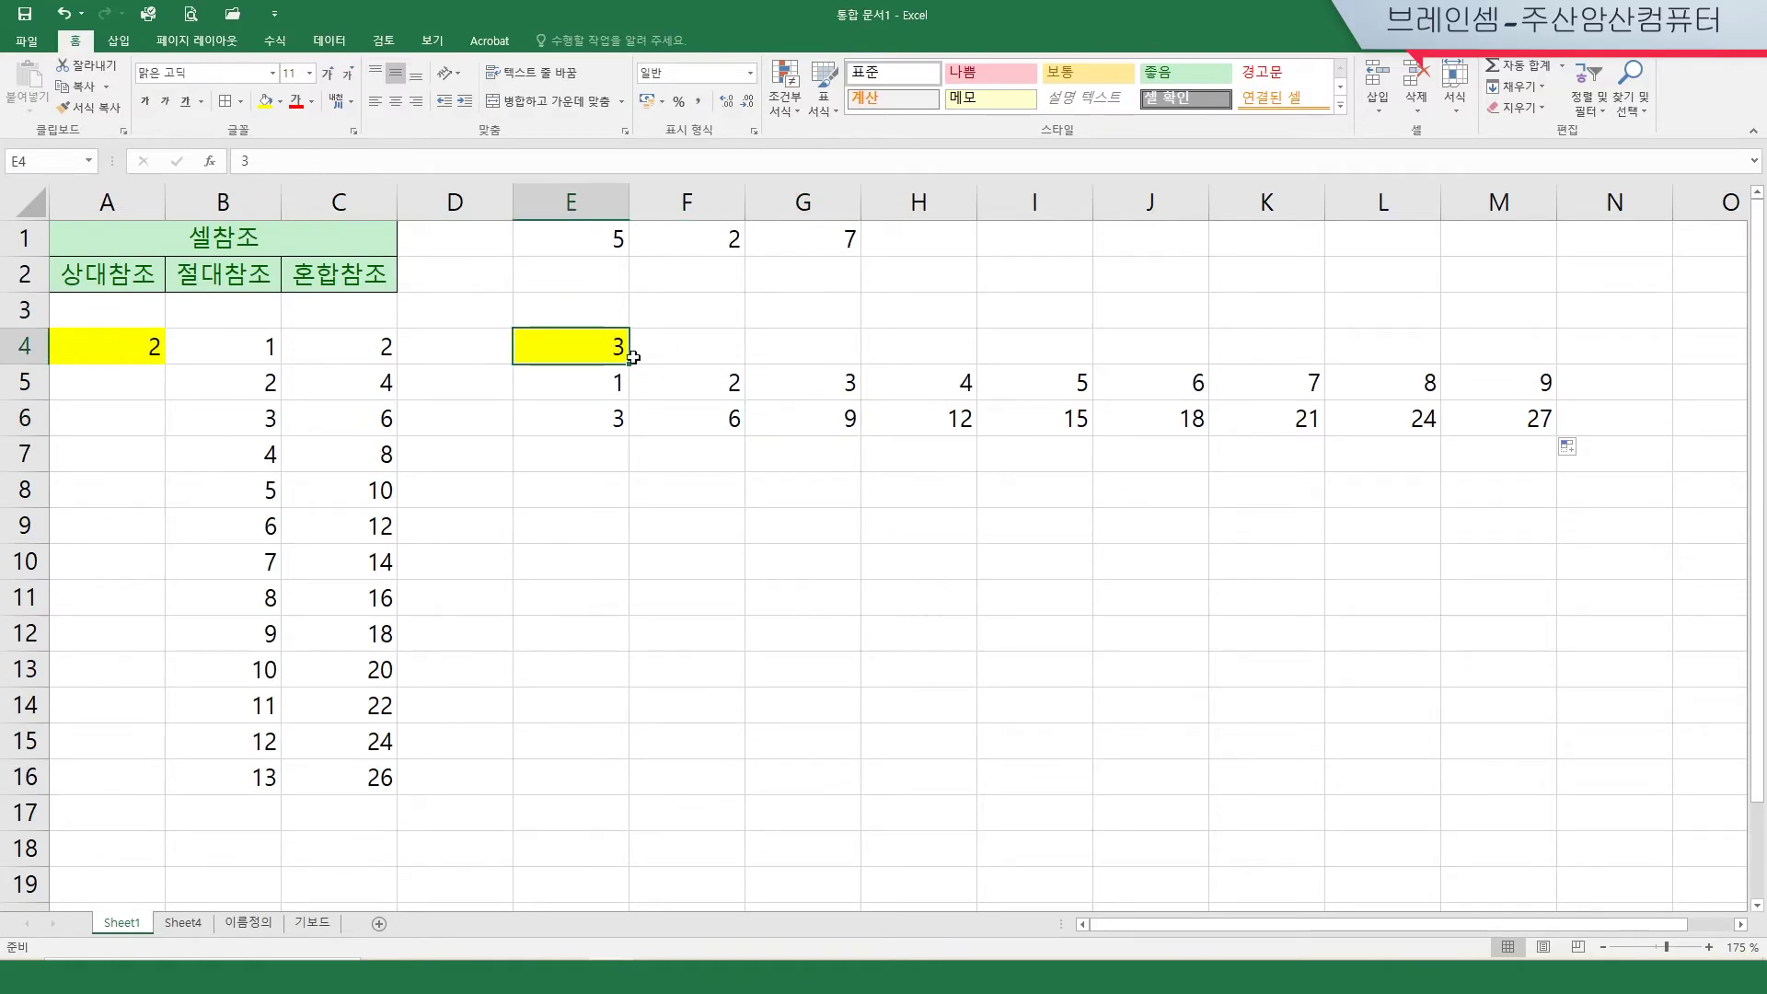
left_click(831, 379)
left_click(933, 425)
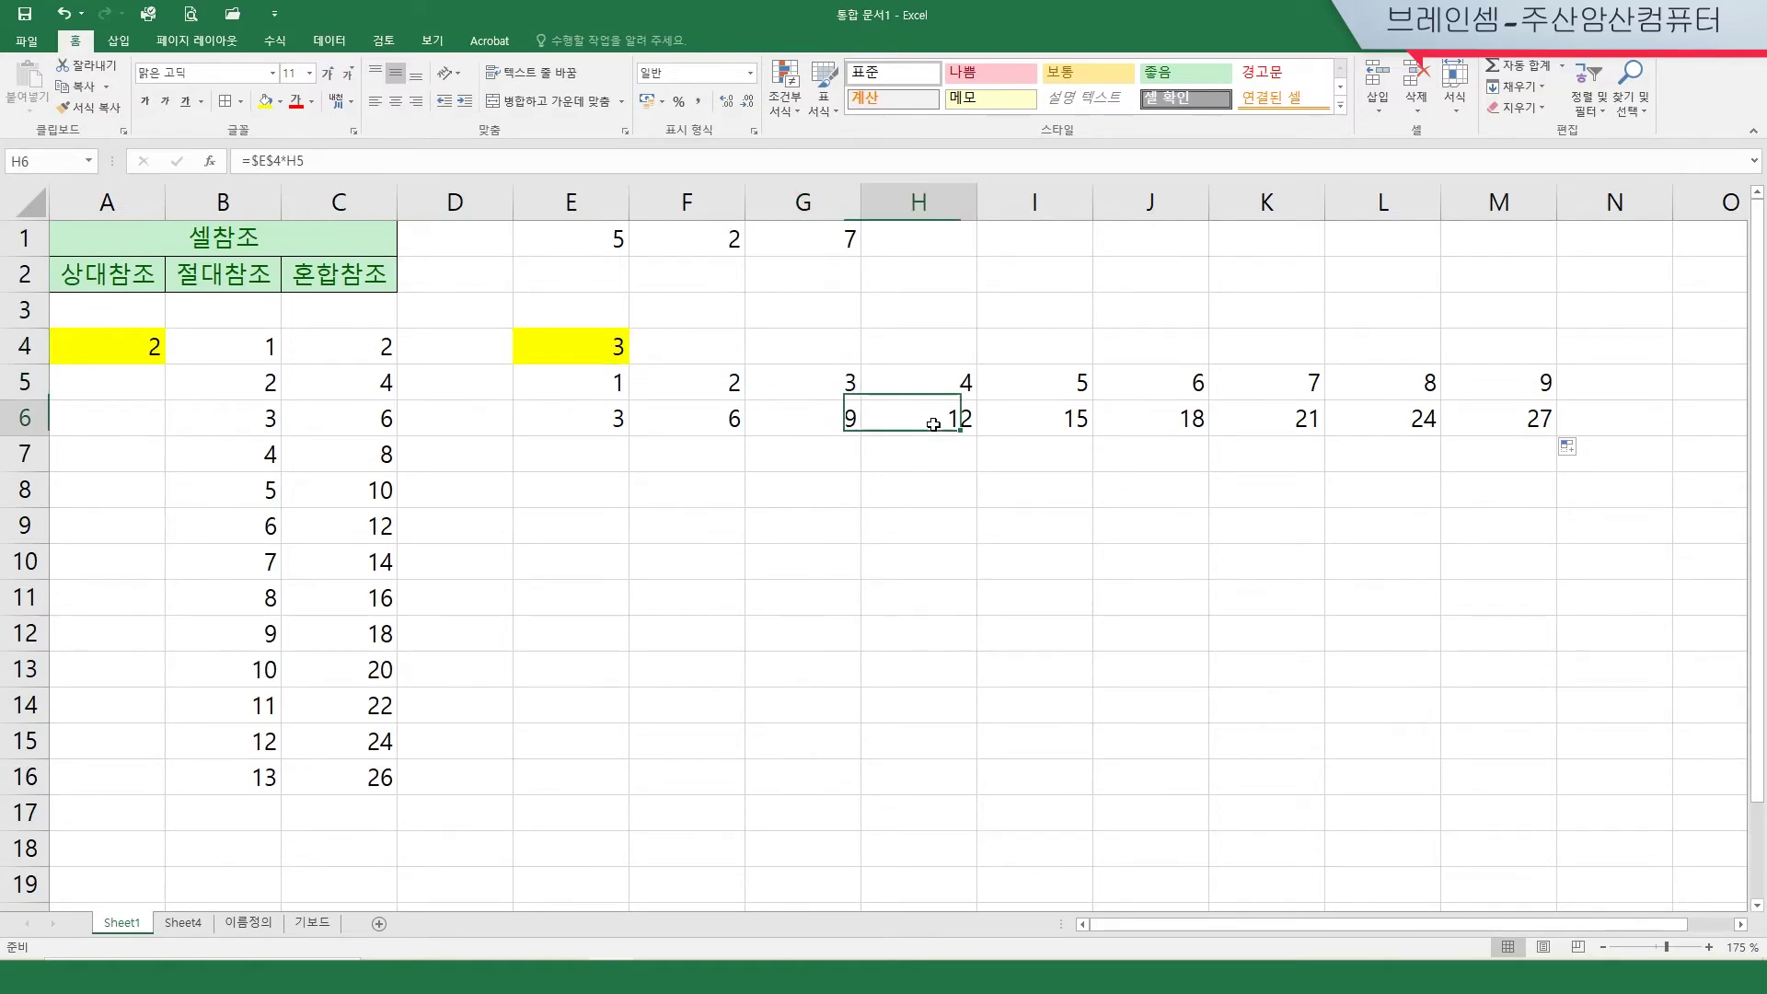
left_click(580, 347)
left_click(928, 378)
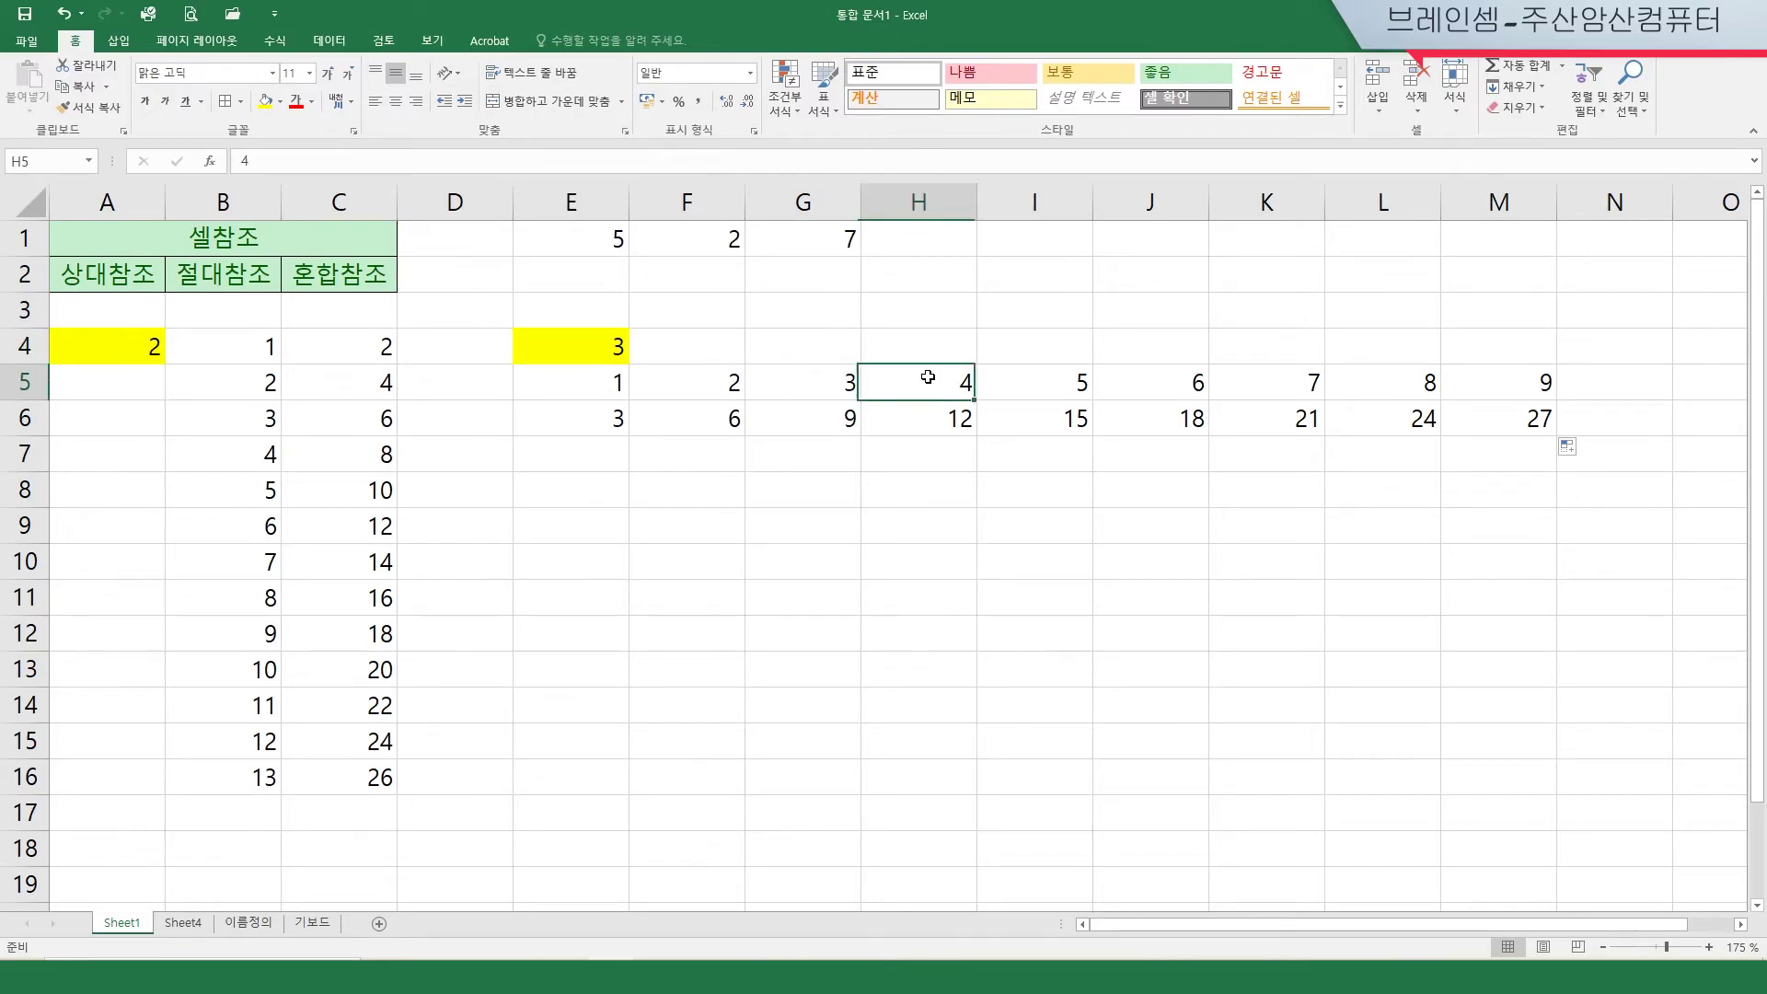
left_click(1063, 428)
left_click(608, 346)
left_click(1078, 385)
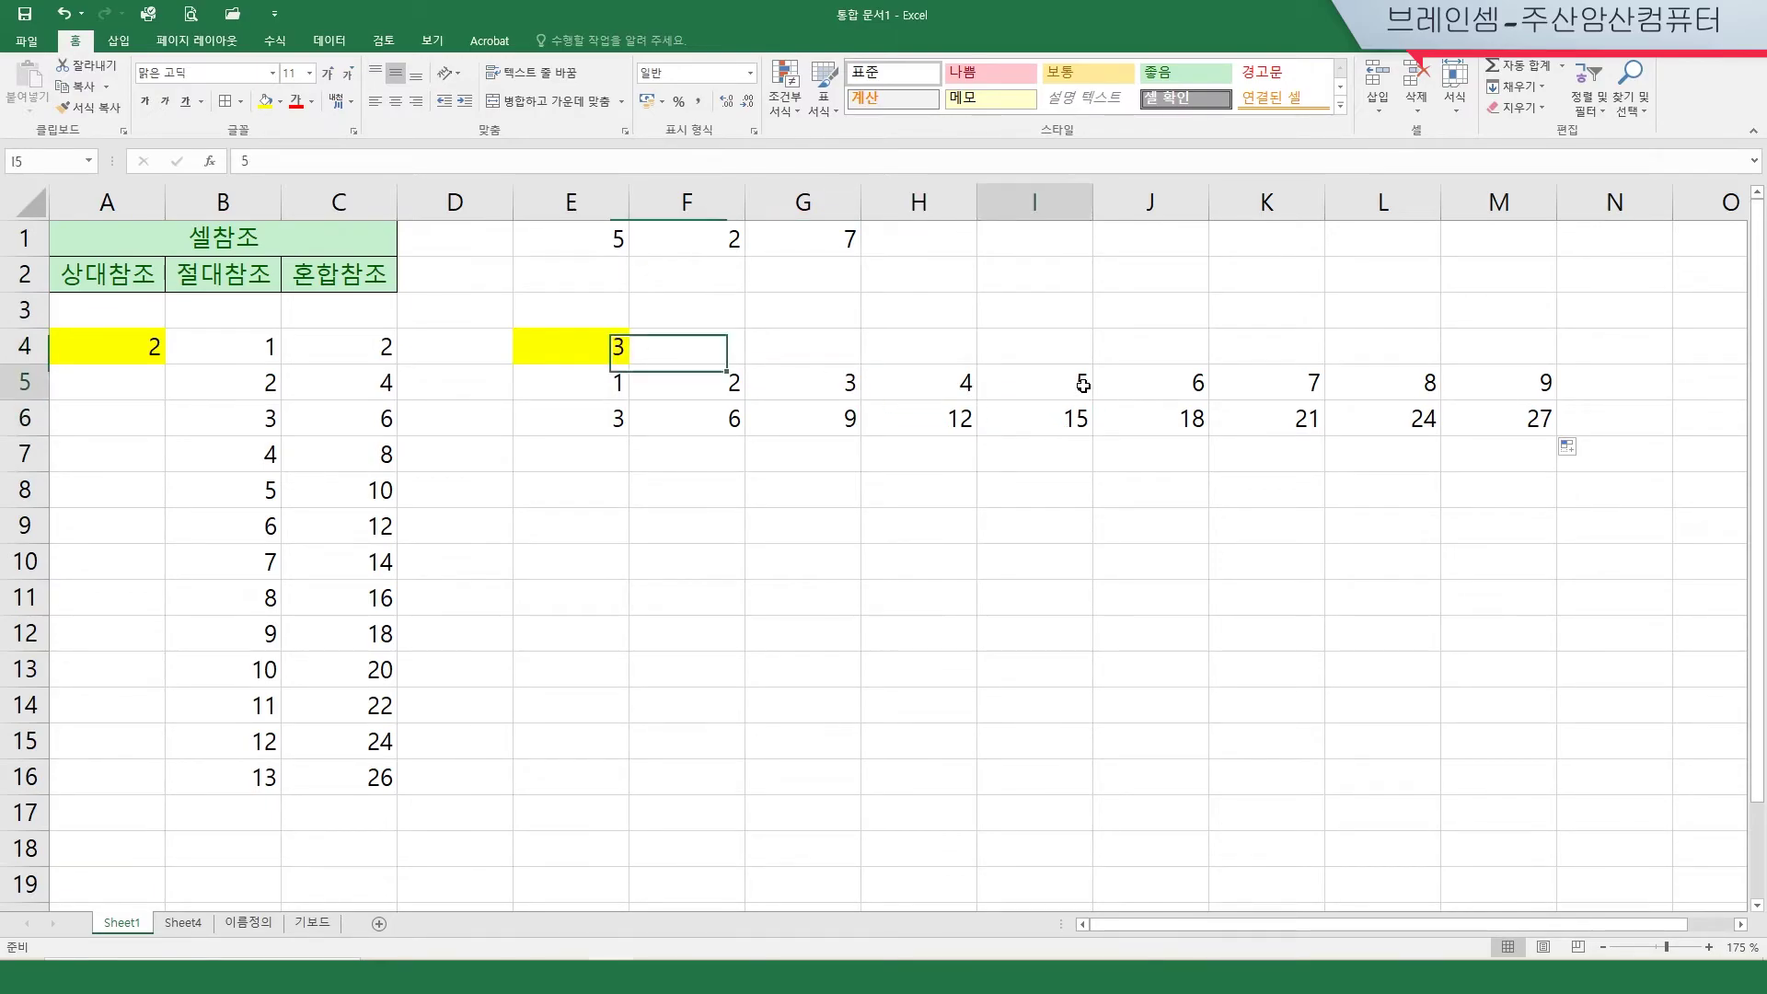
left_click(594, 347)
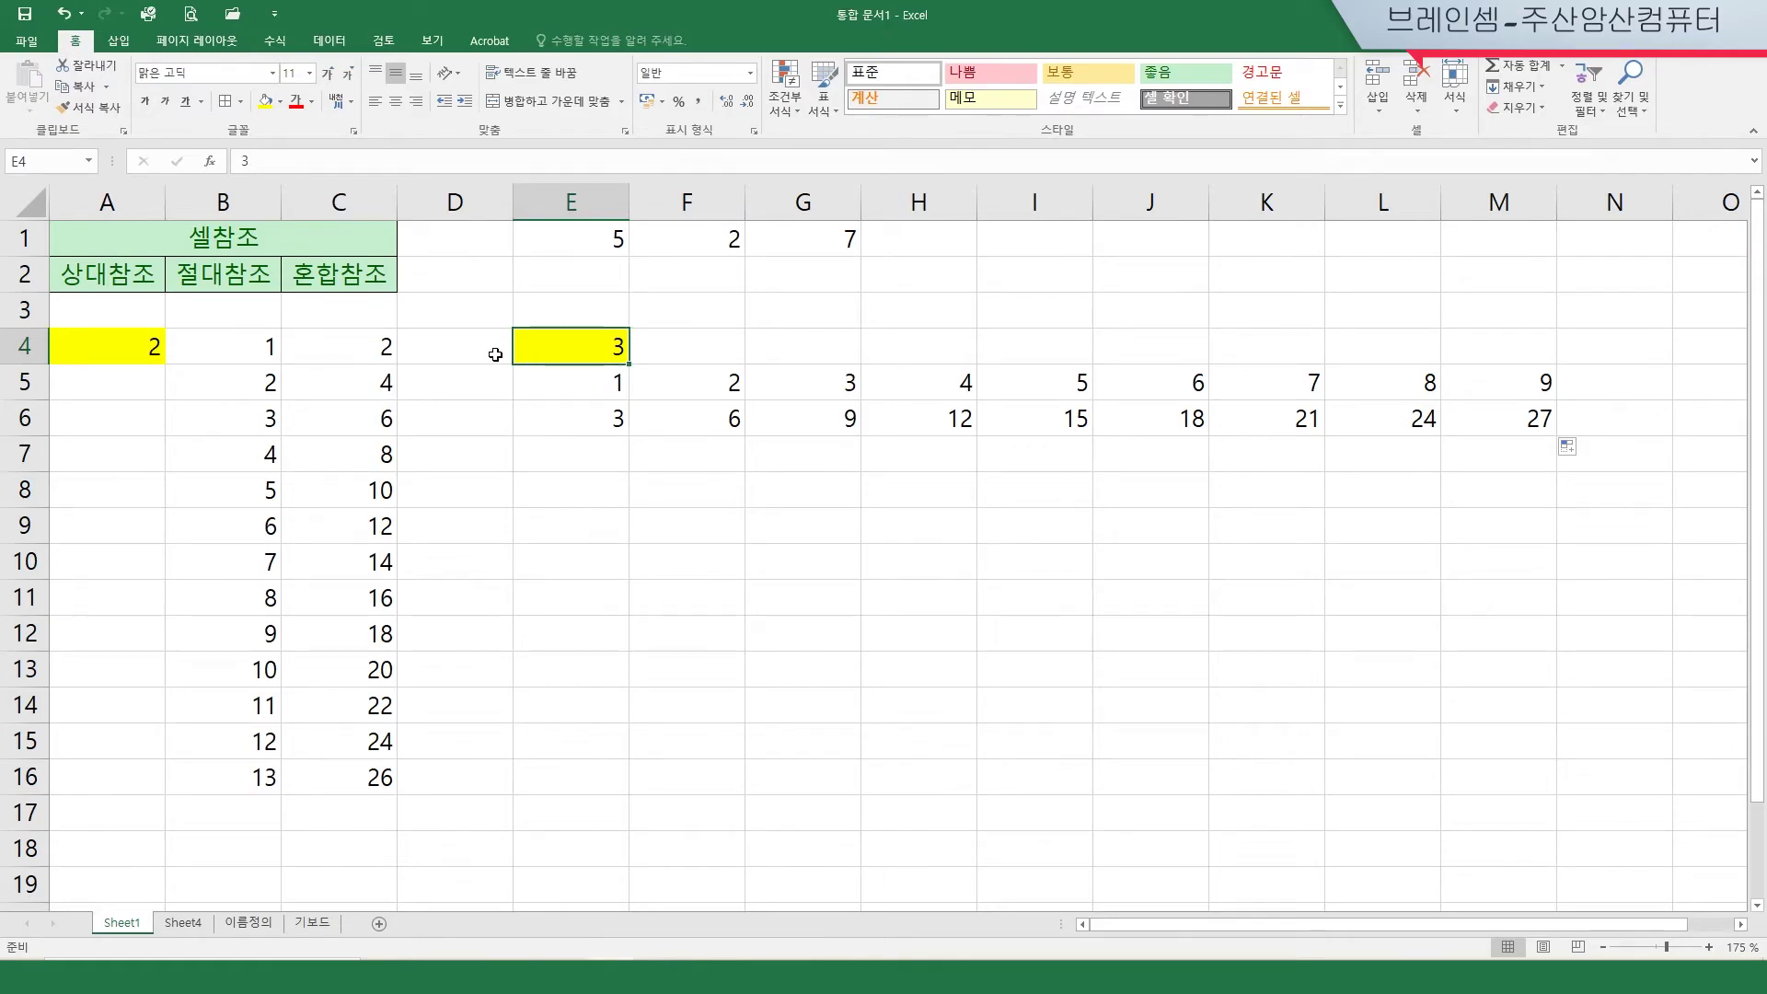
left_click(603, 420)
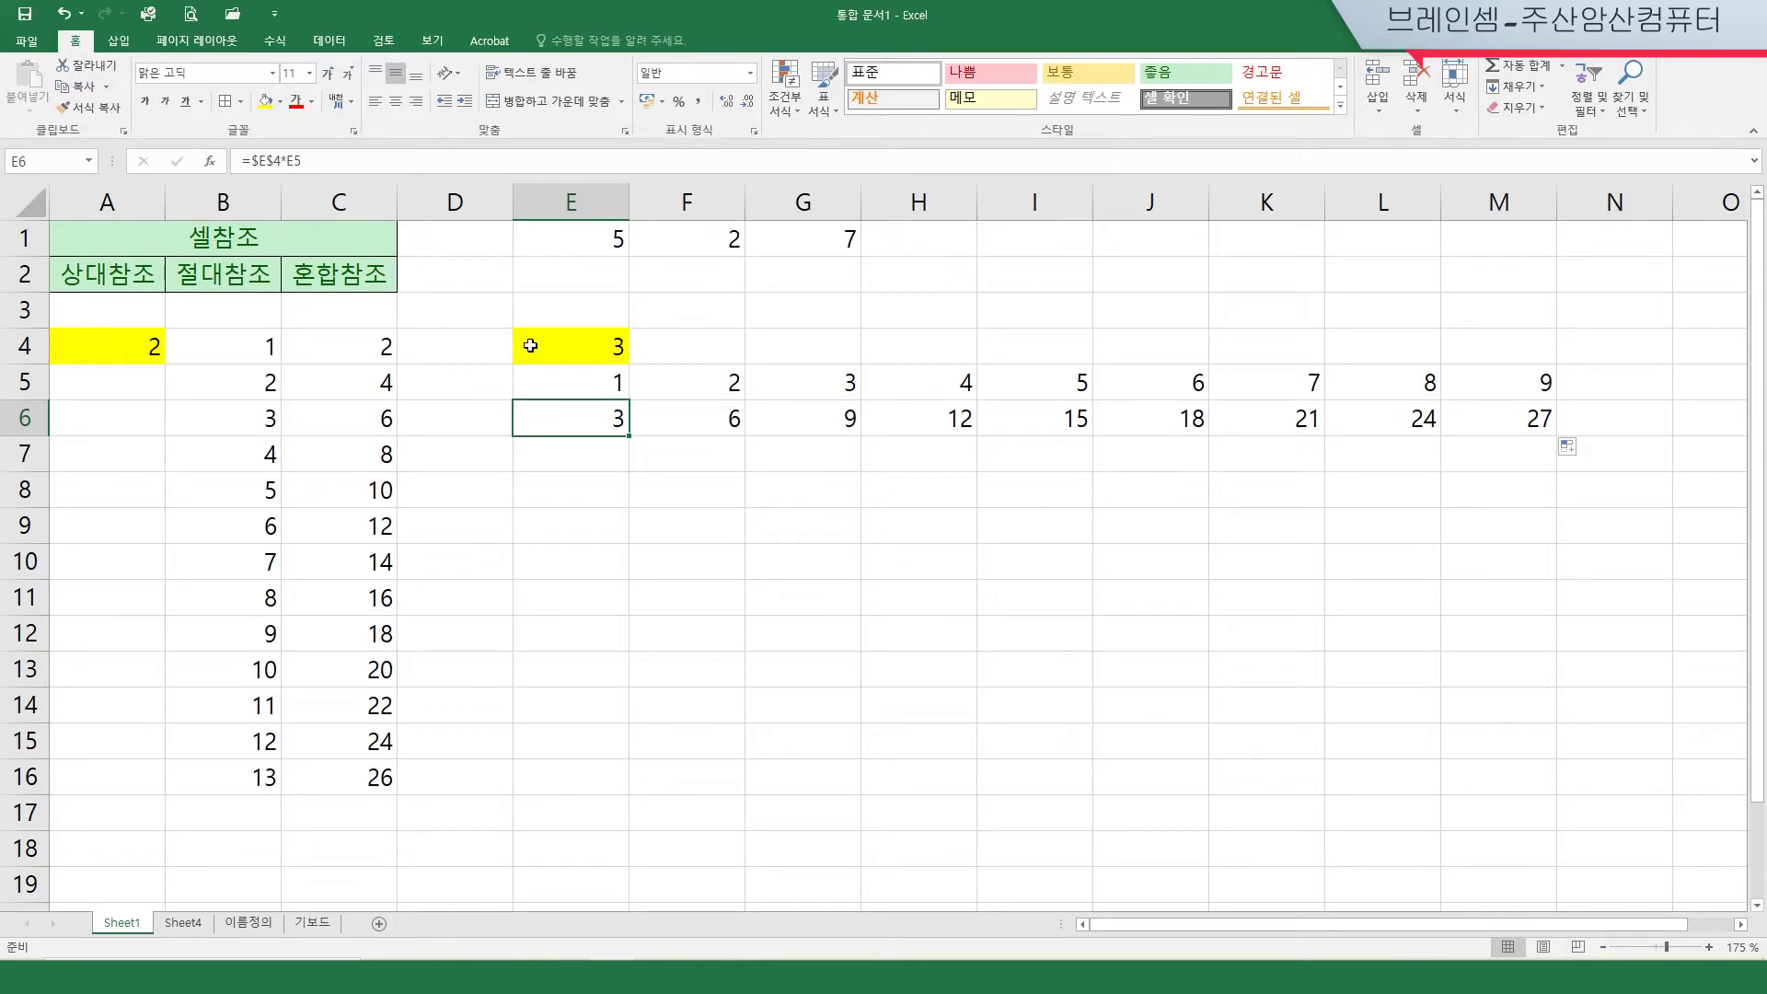
Step: Compare the multiplier cell in the F6 and G6 formulas with E4 and the empty cells beside it in row 4
left_click(714, 415)
left_click(806, 417)
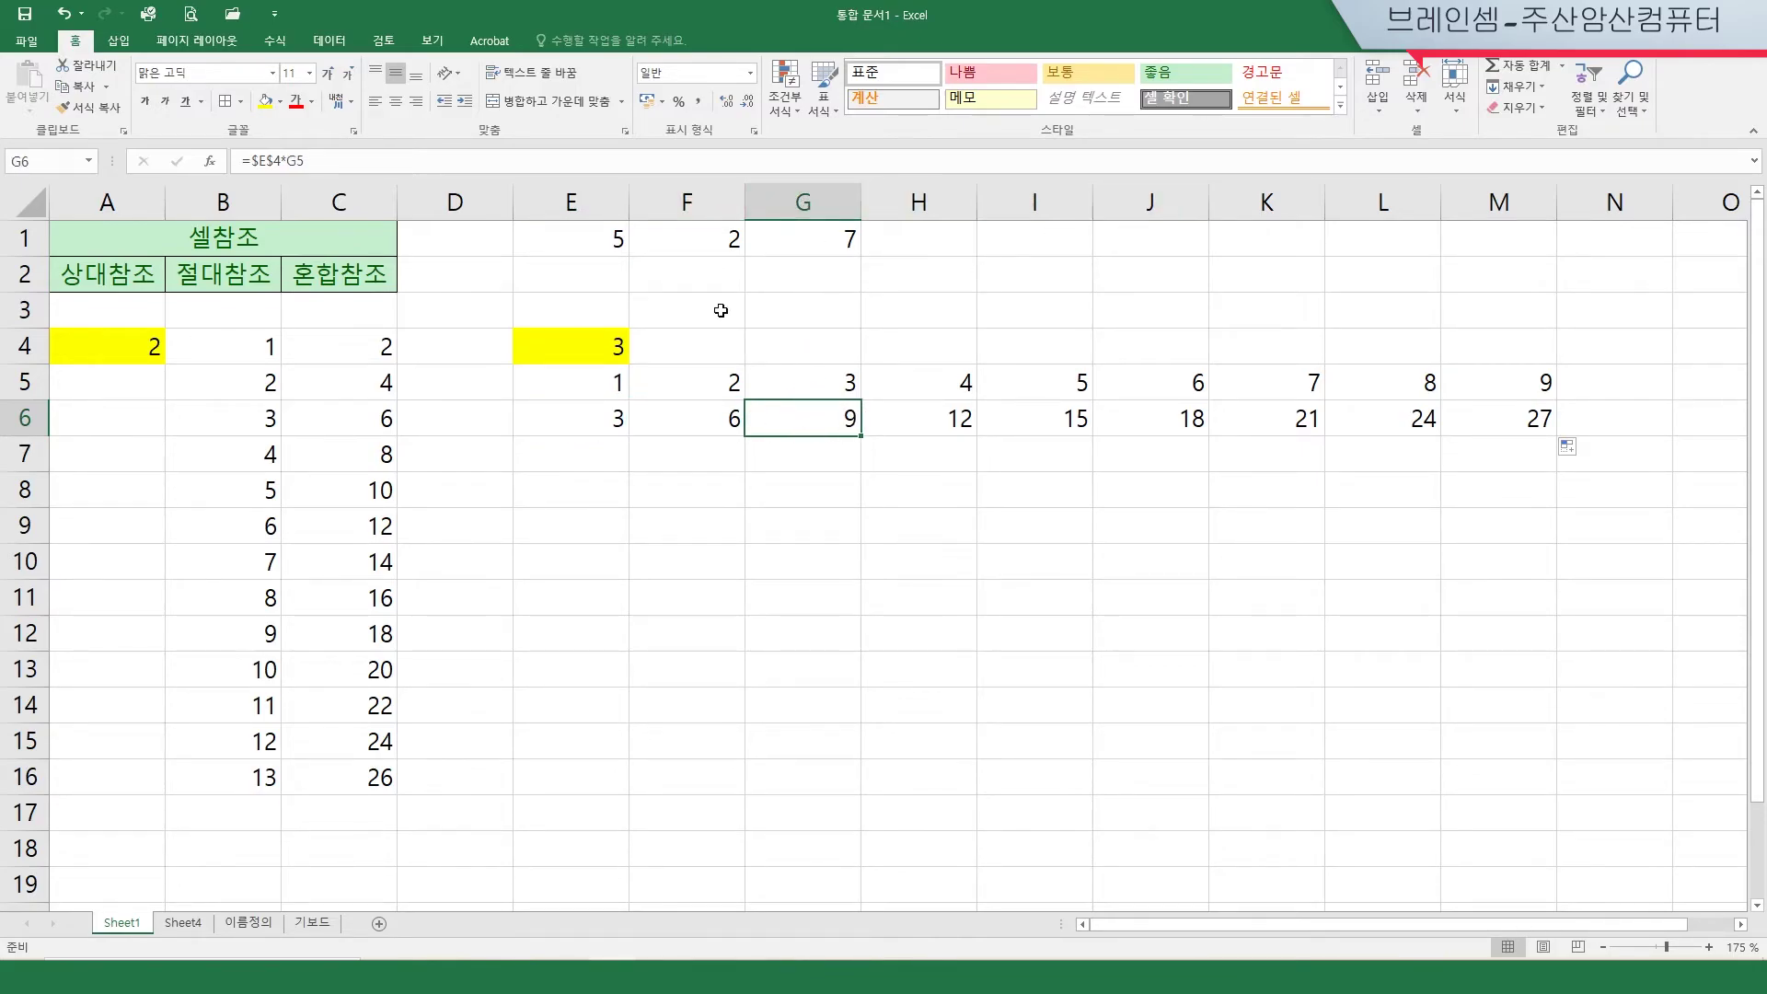
left_click(587, 344)
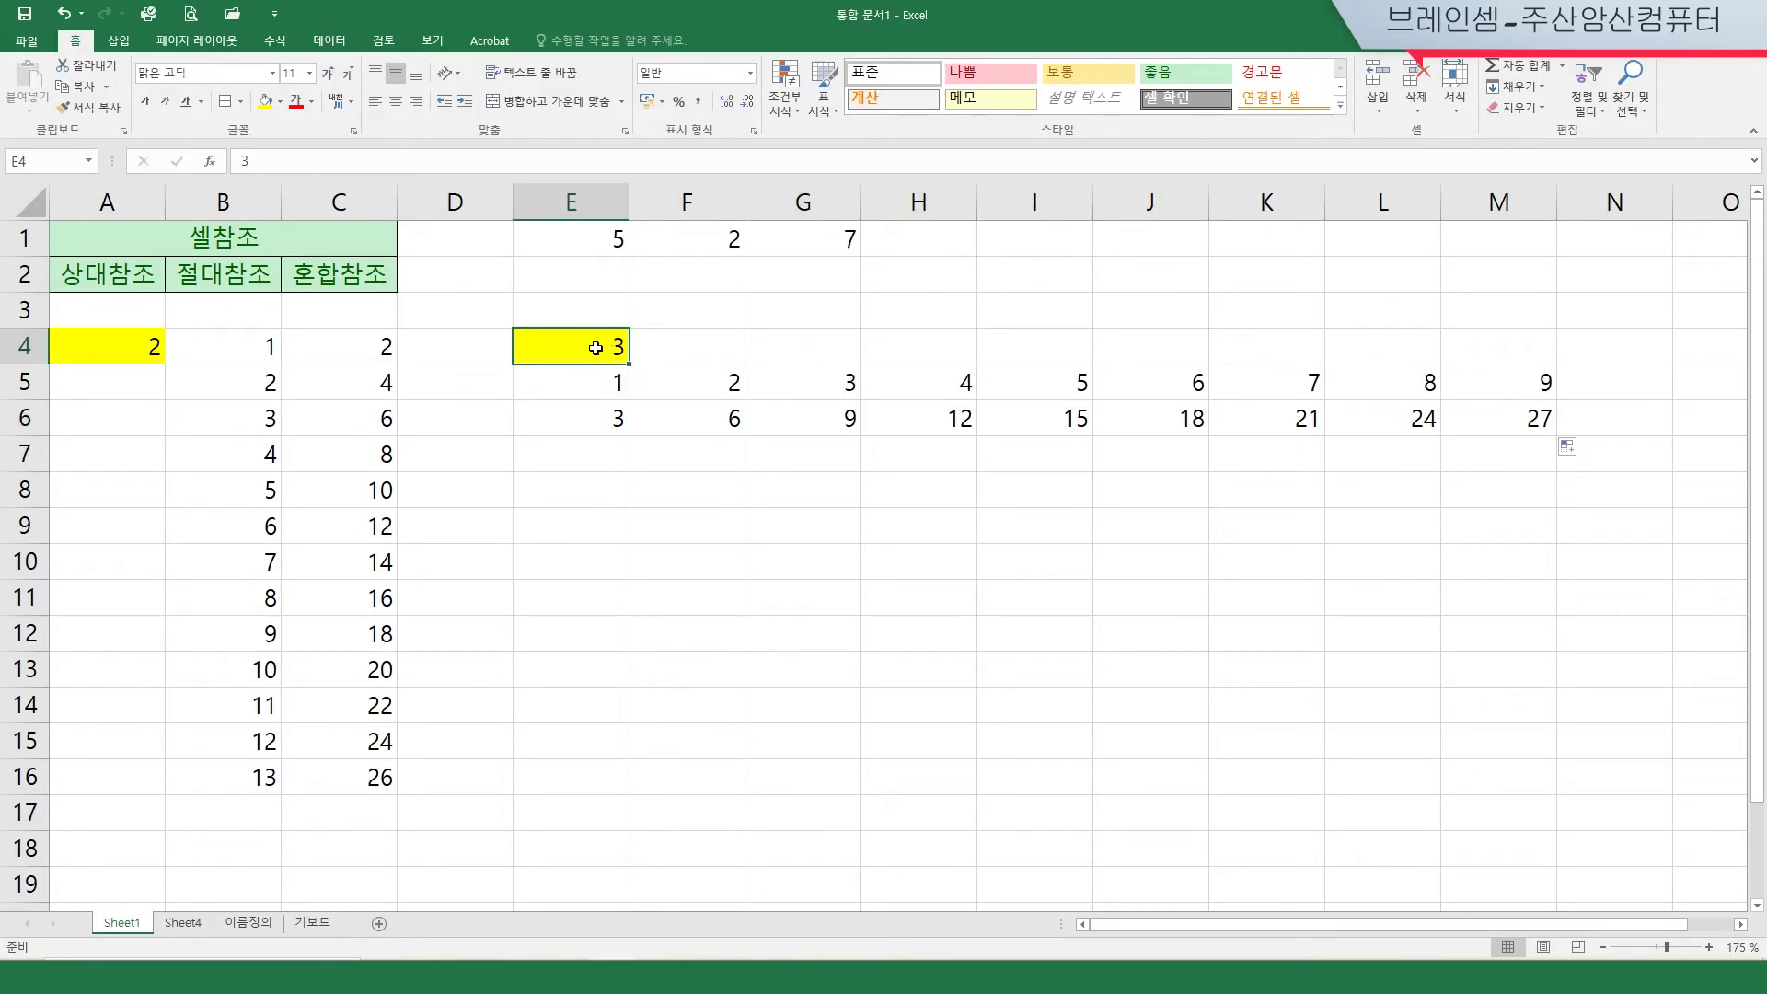
left_click(699, 348)
left_click(798, 346)
left_click(938, 348)
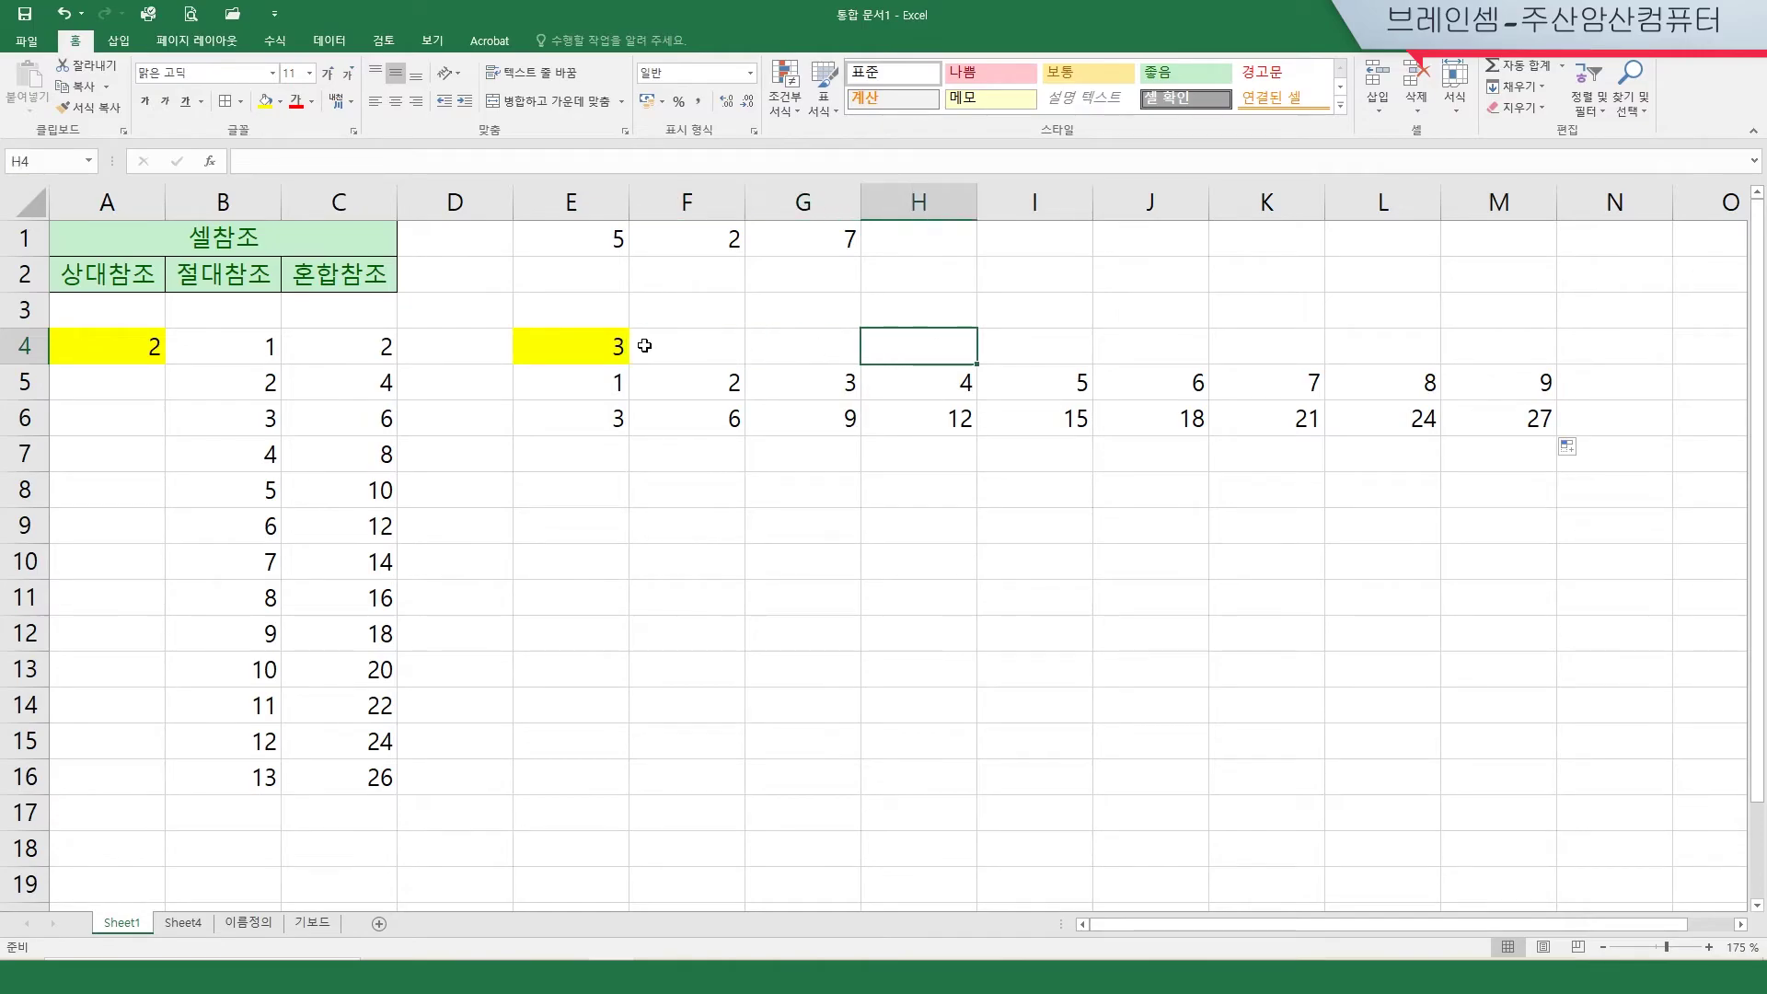
left_click(592, 346)
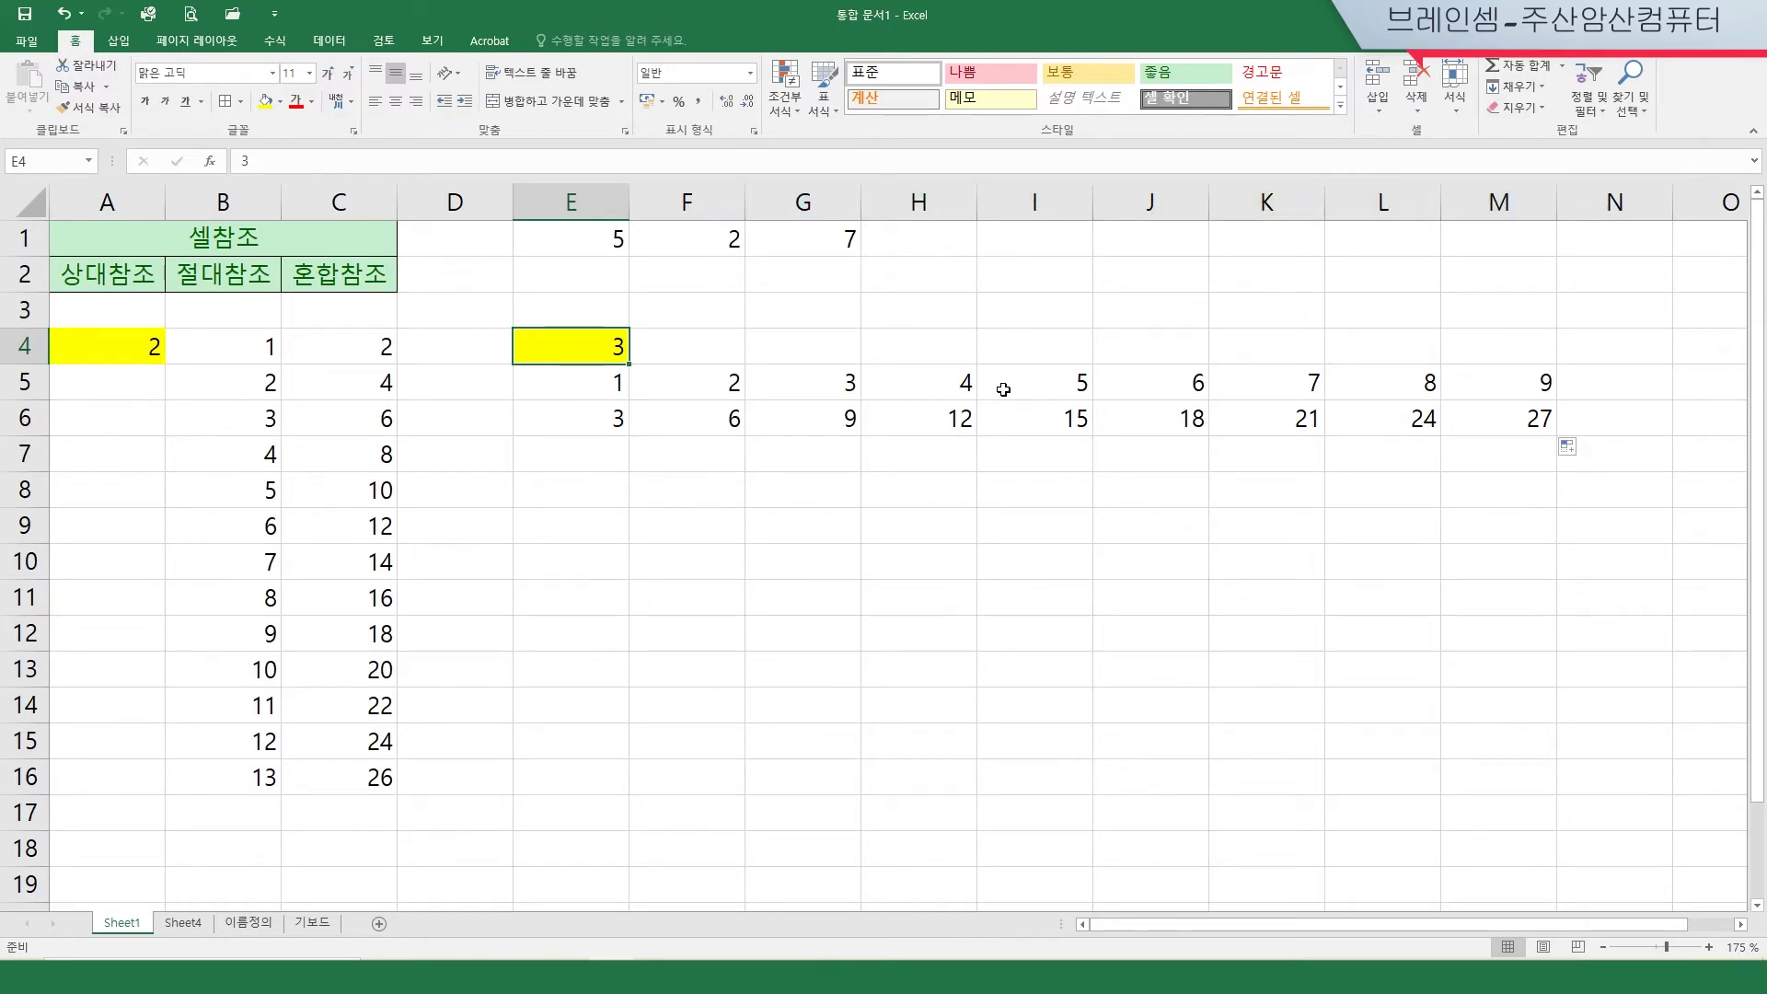
Step: Change the formula in E6 to =$E4*E5, locking only column E of the multiplier, and fill it across to M6
left_click(596, 421)
left_click(262, 161)
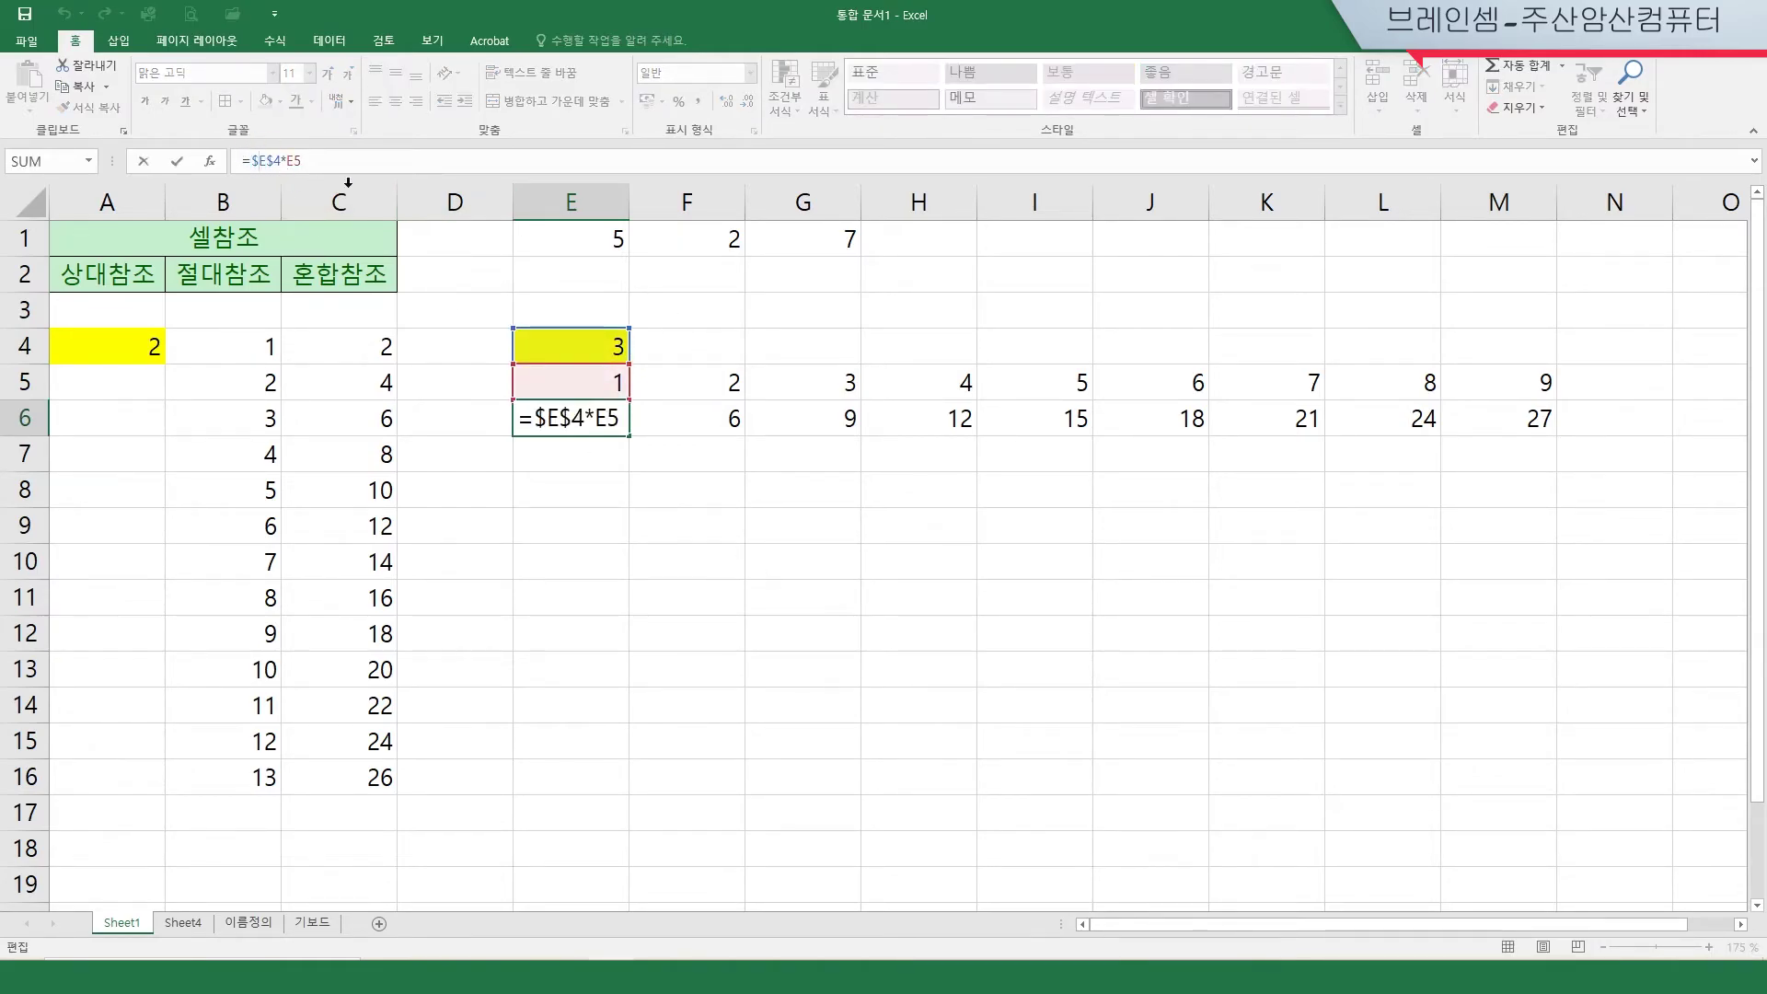
key("F4")
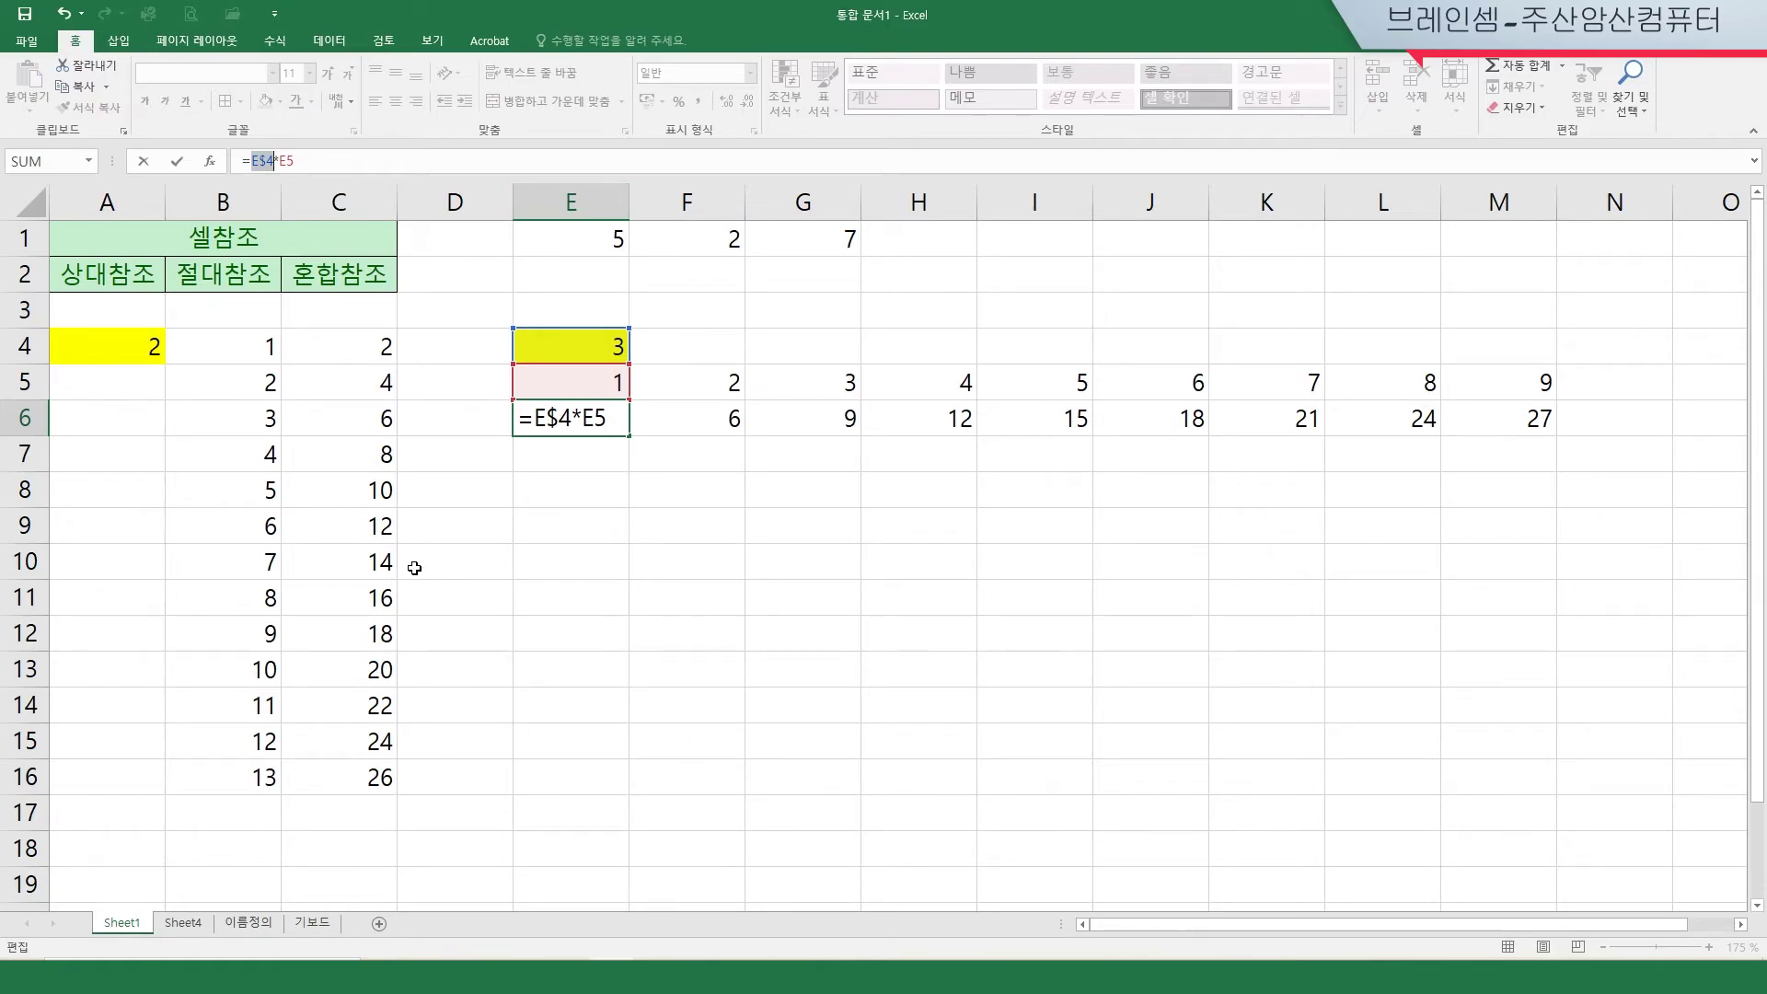
key("F4")
key("Return")
left_click(599, 419)
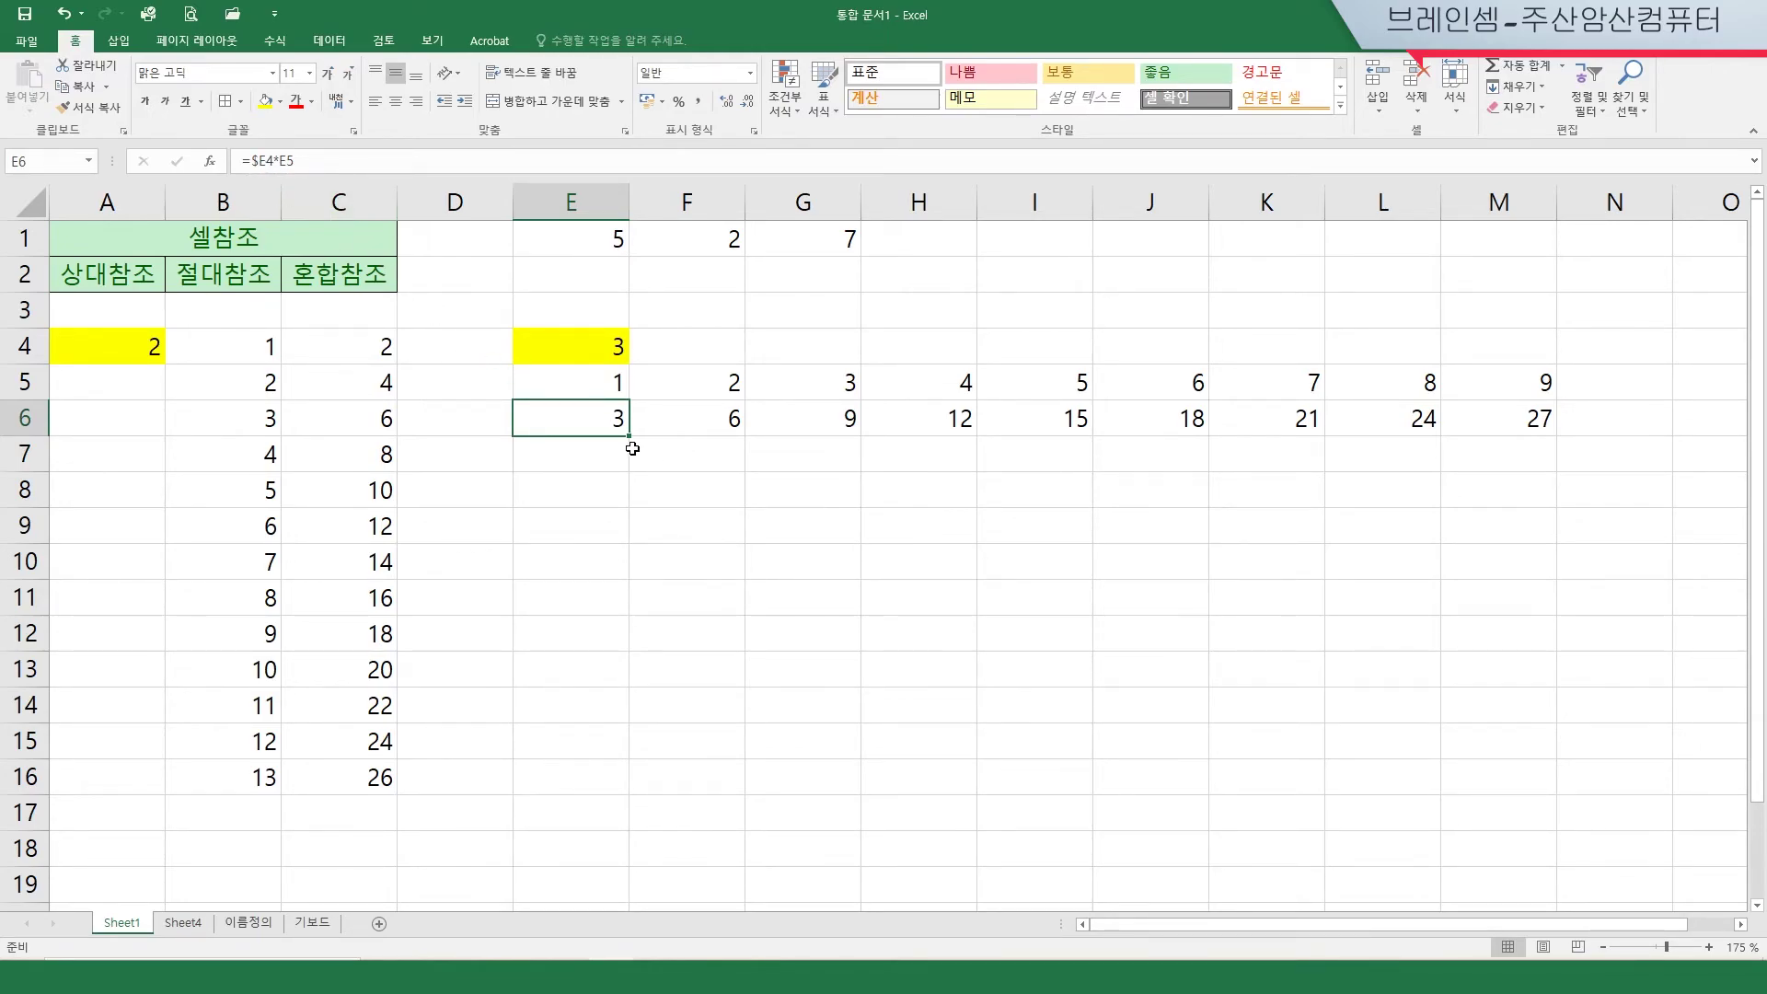
left_click_drag(630, 434, 1449, 443)
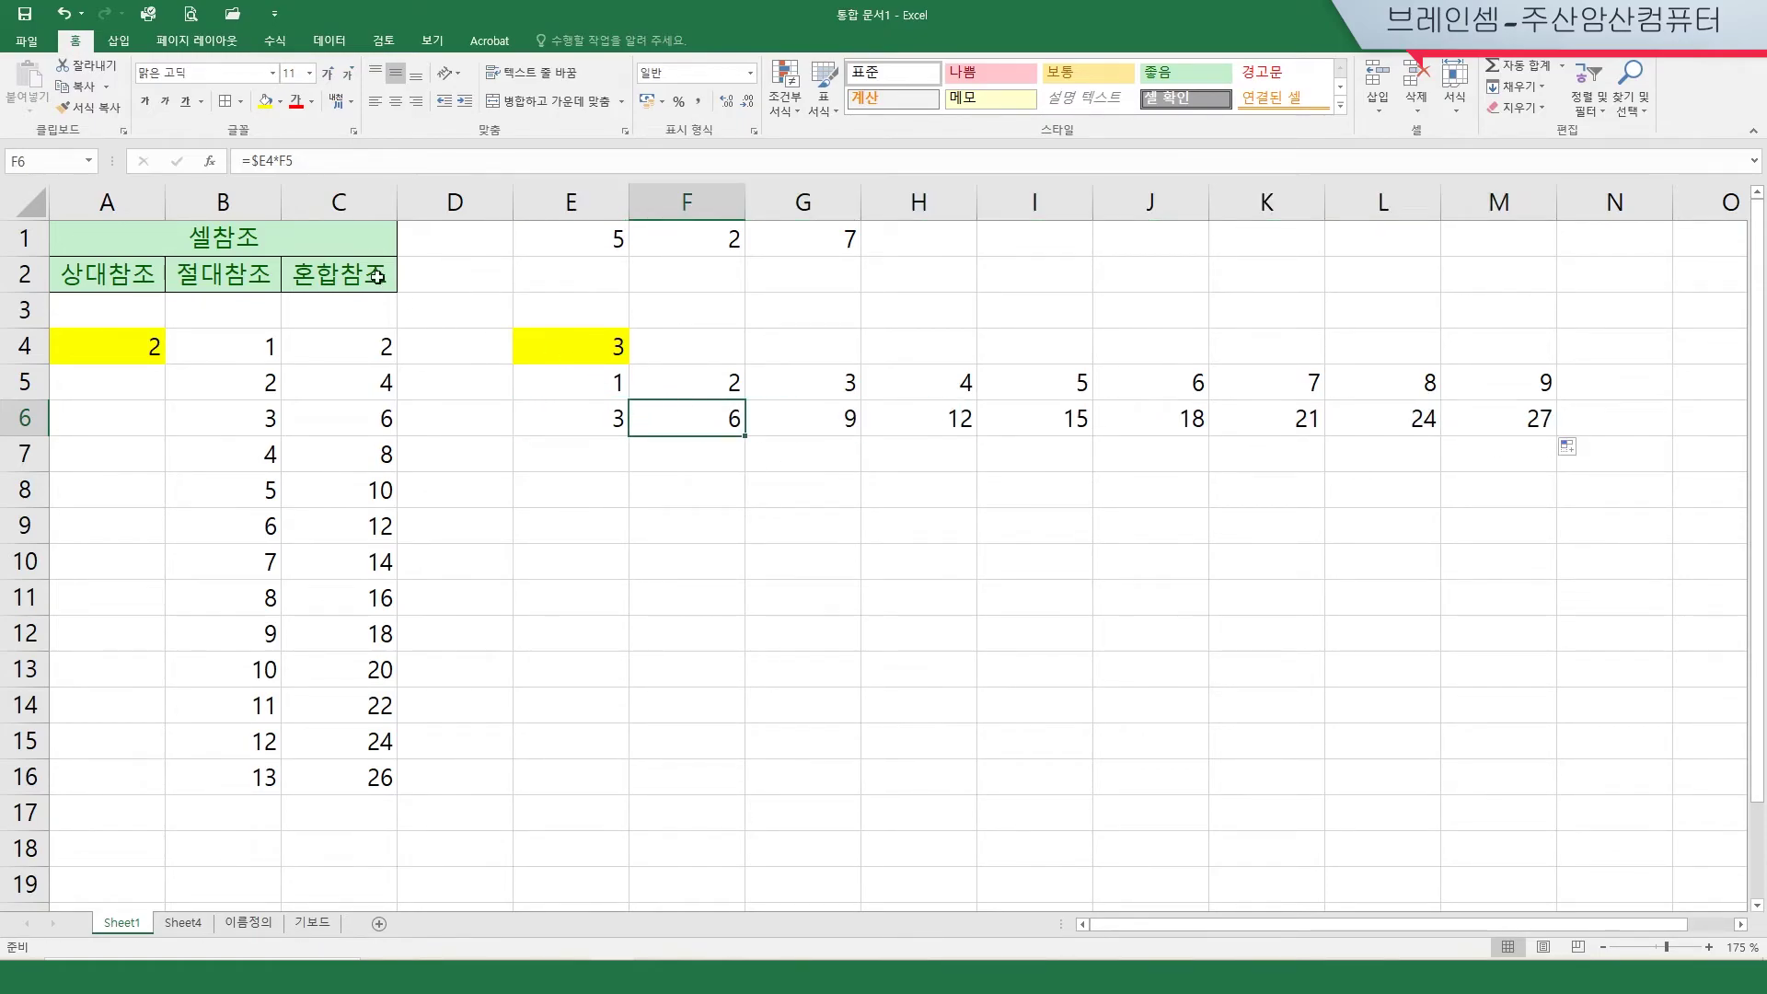
Step: Examine how the mixed reference $E4 and the relative row 5 references behave in the filled formulas of row 6
left_click(792, 425)
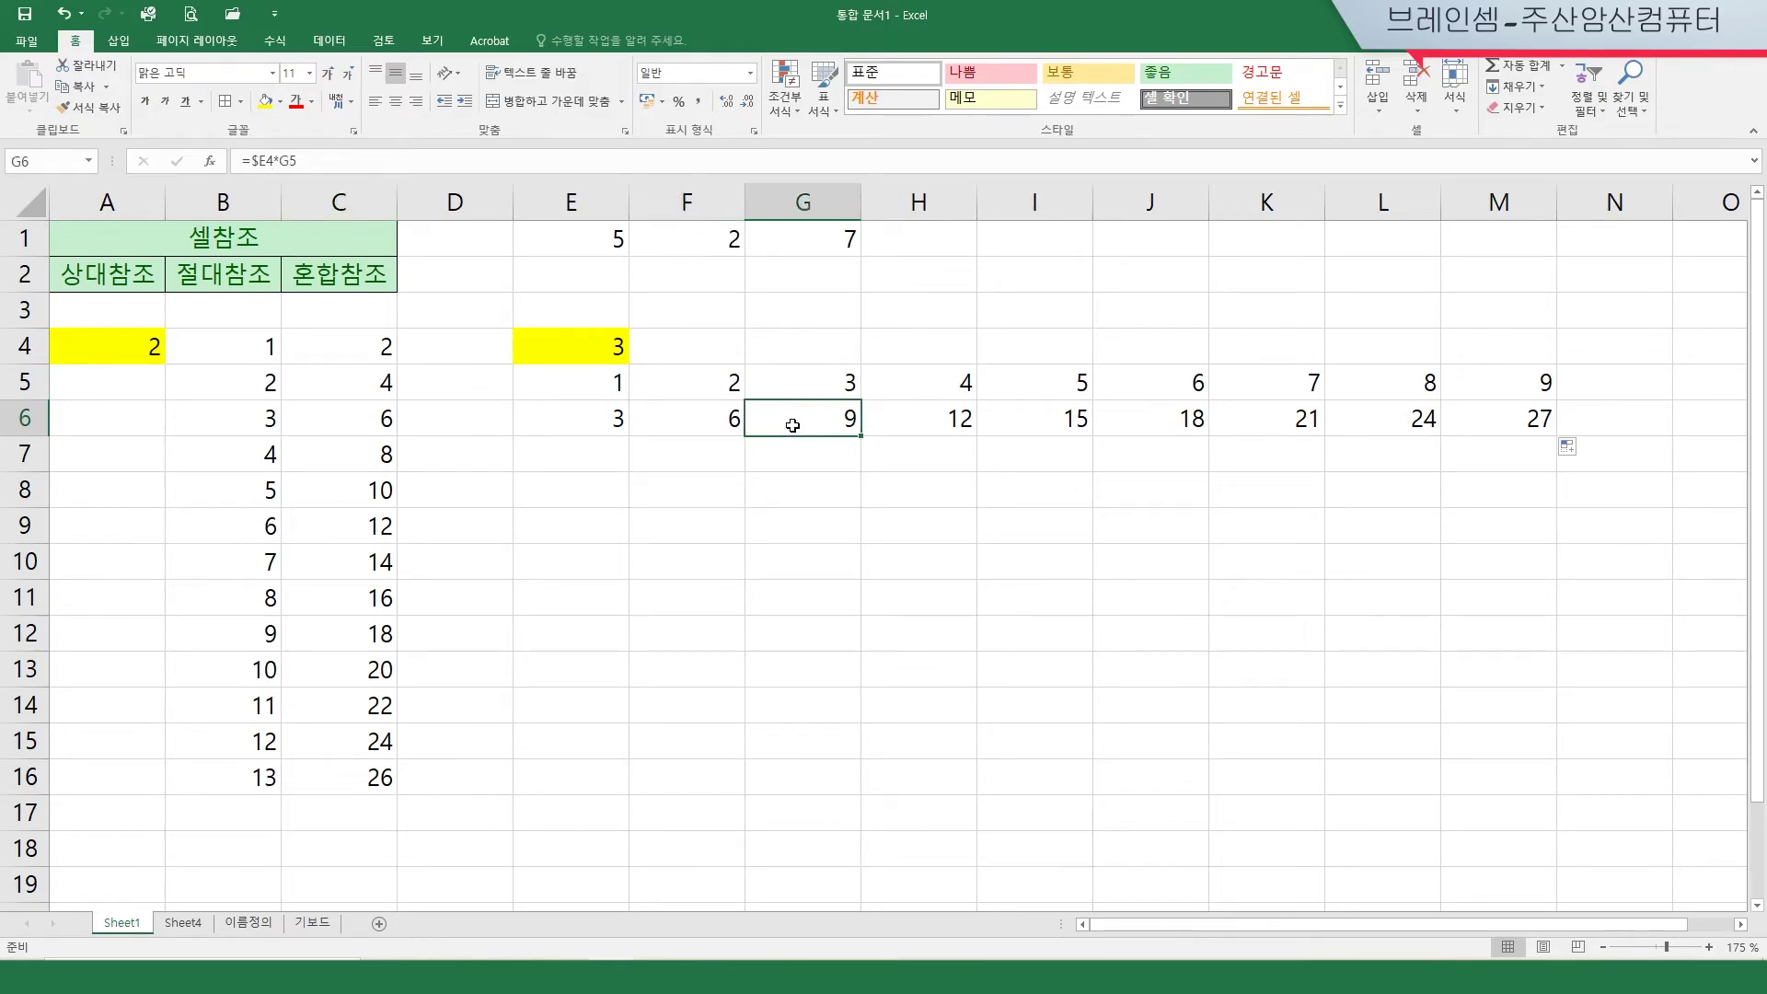
left_click(923, 422)
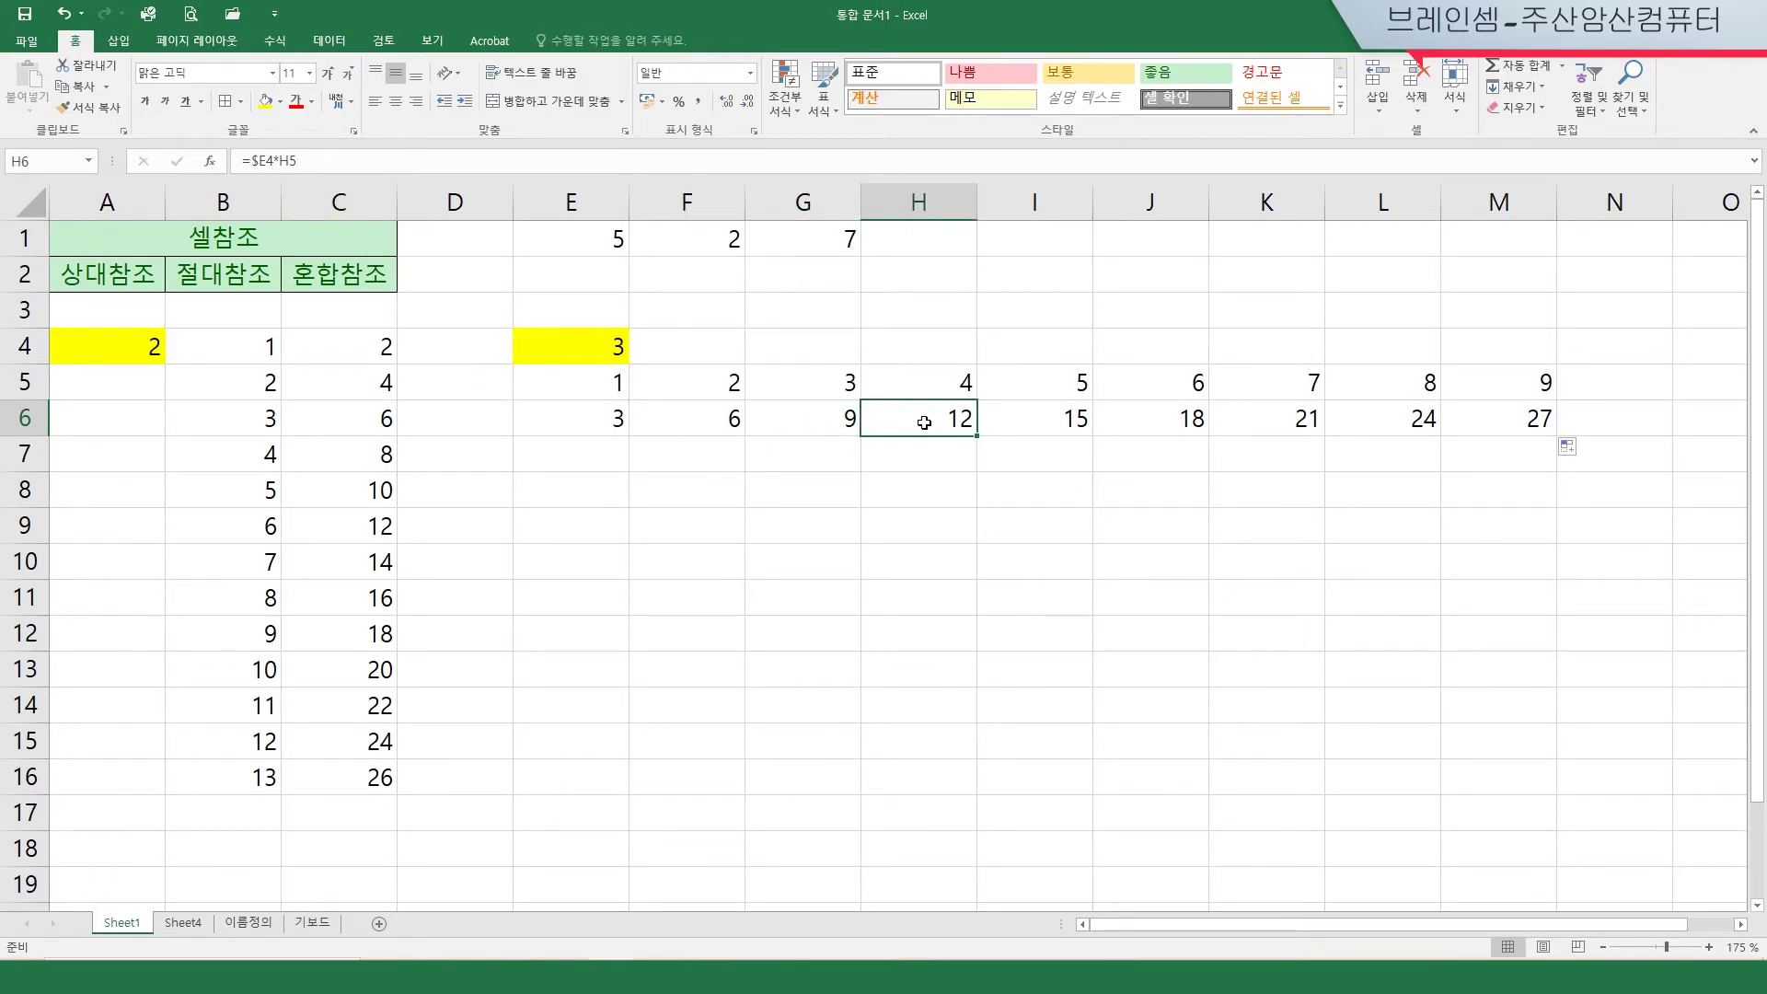
left_click(609, 421)
left_click(607, 387)
left_click(684, 382)
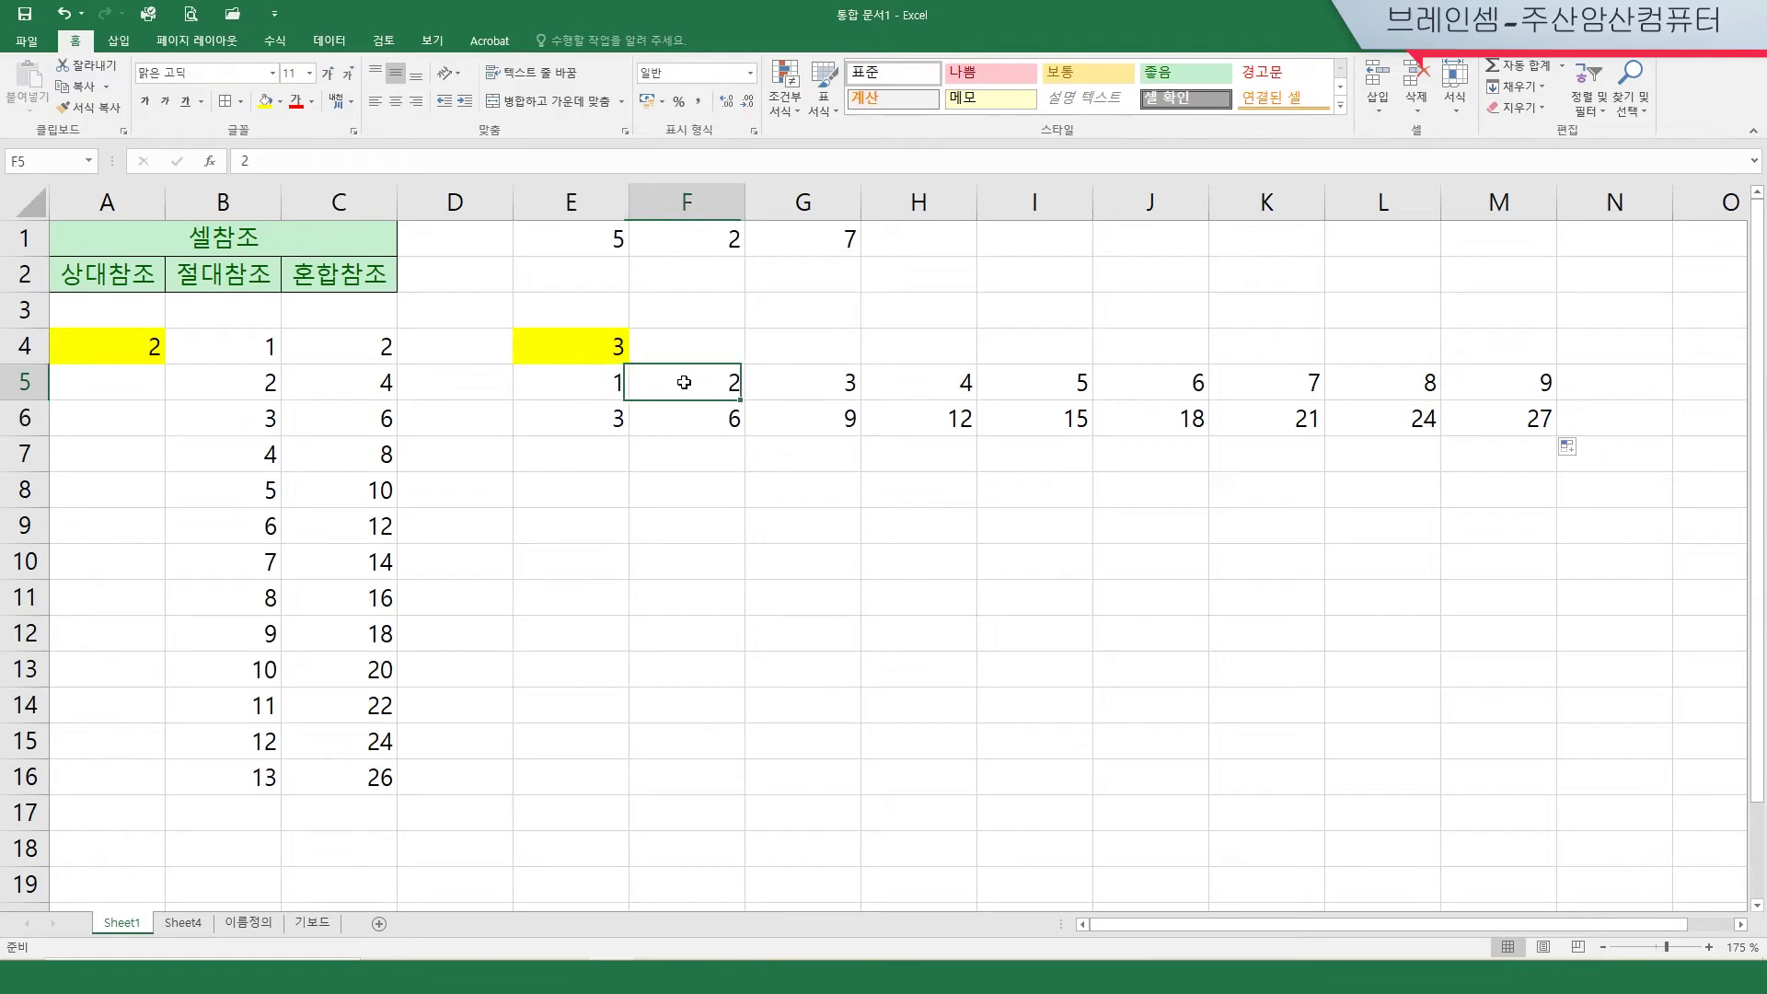
left_click(798, 384)
left_click(580, 412)
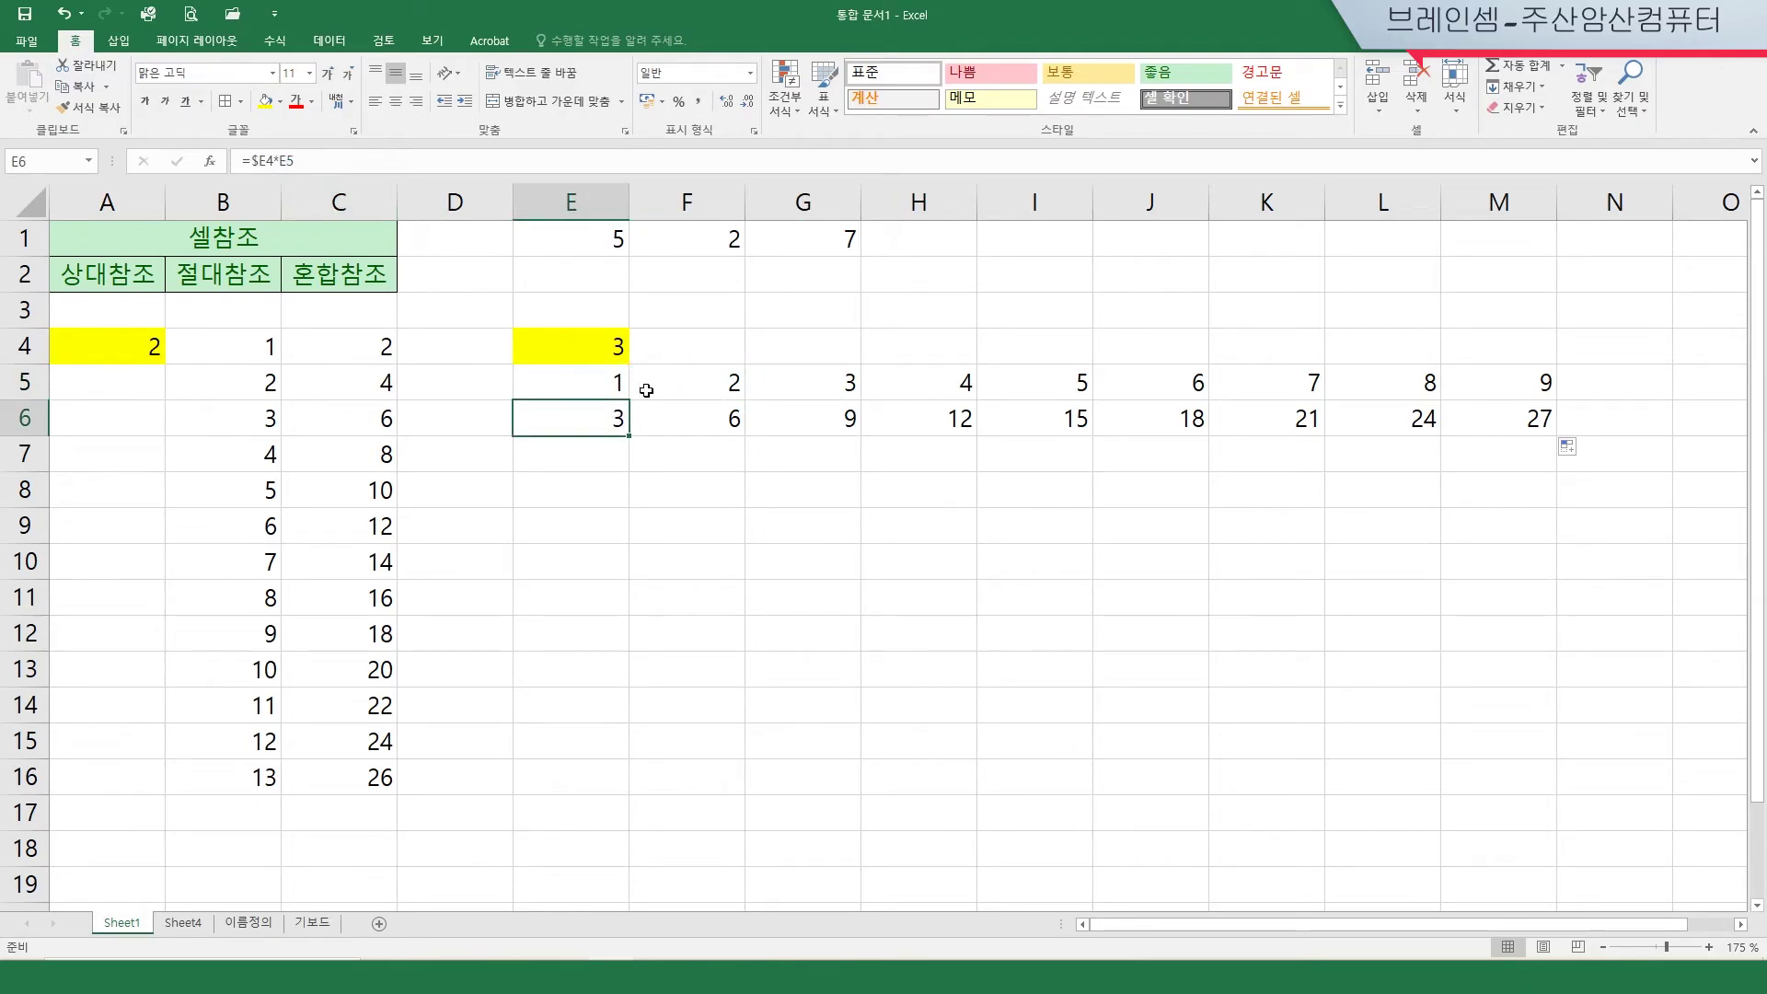
left_click(693, 425)
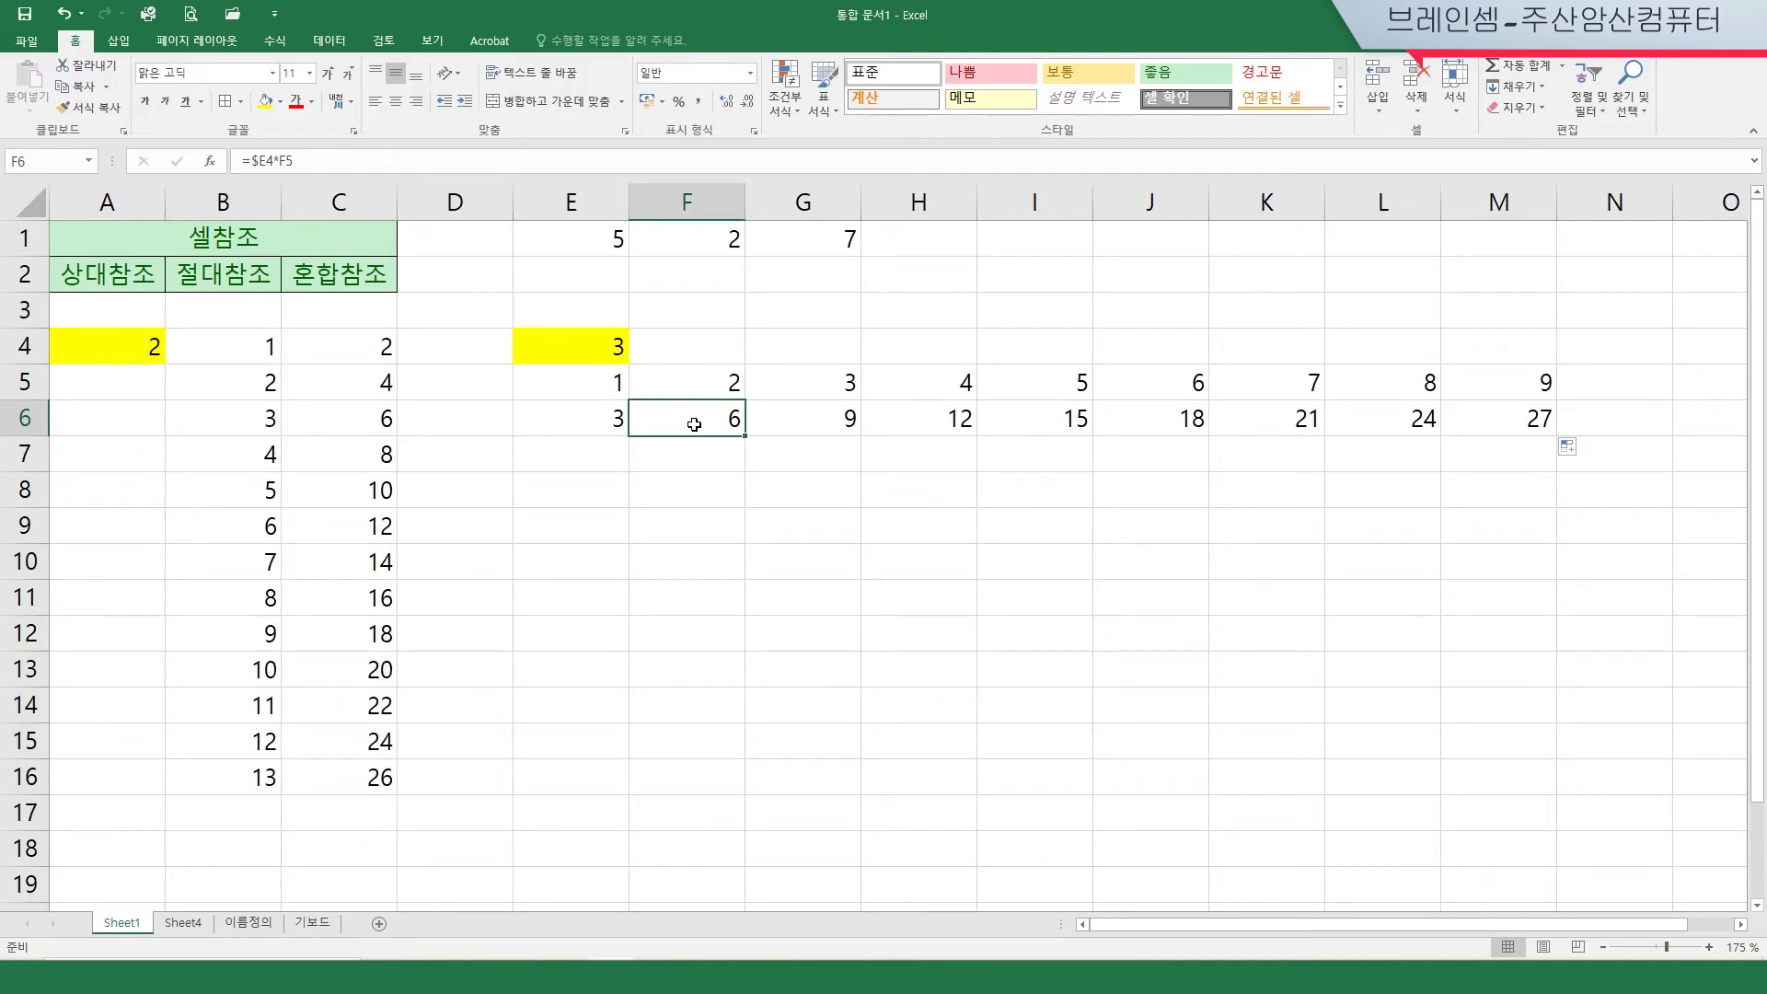
left_click(792, 424)
left_click(893, 419)
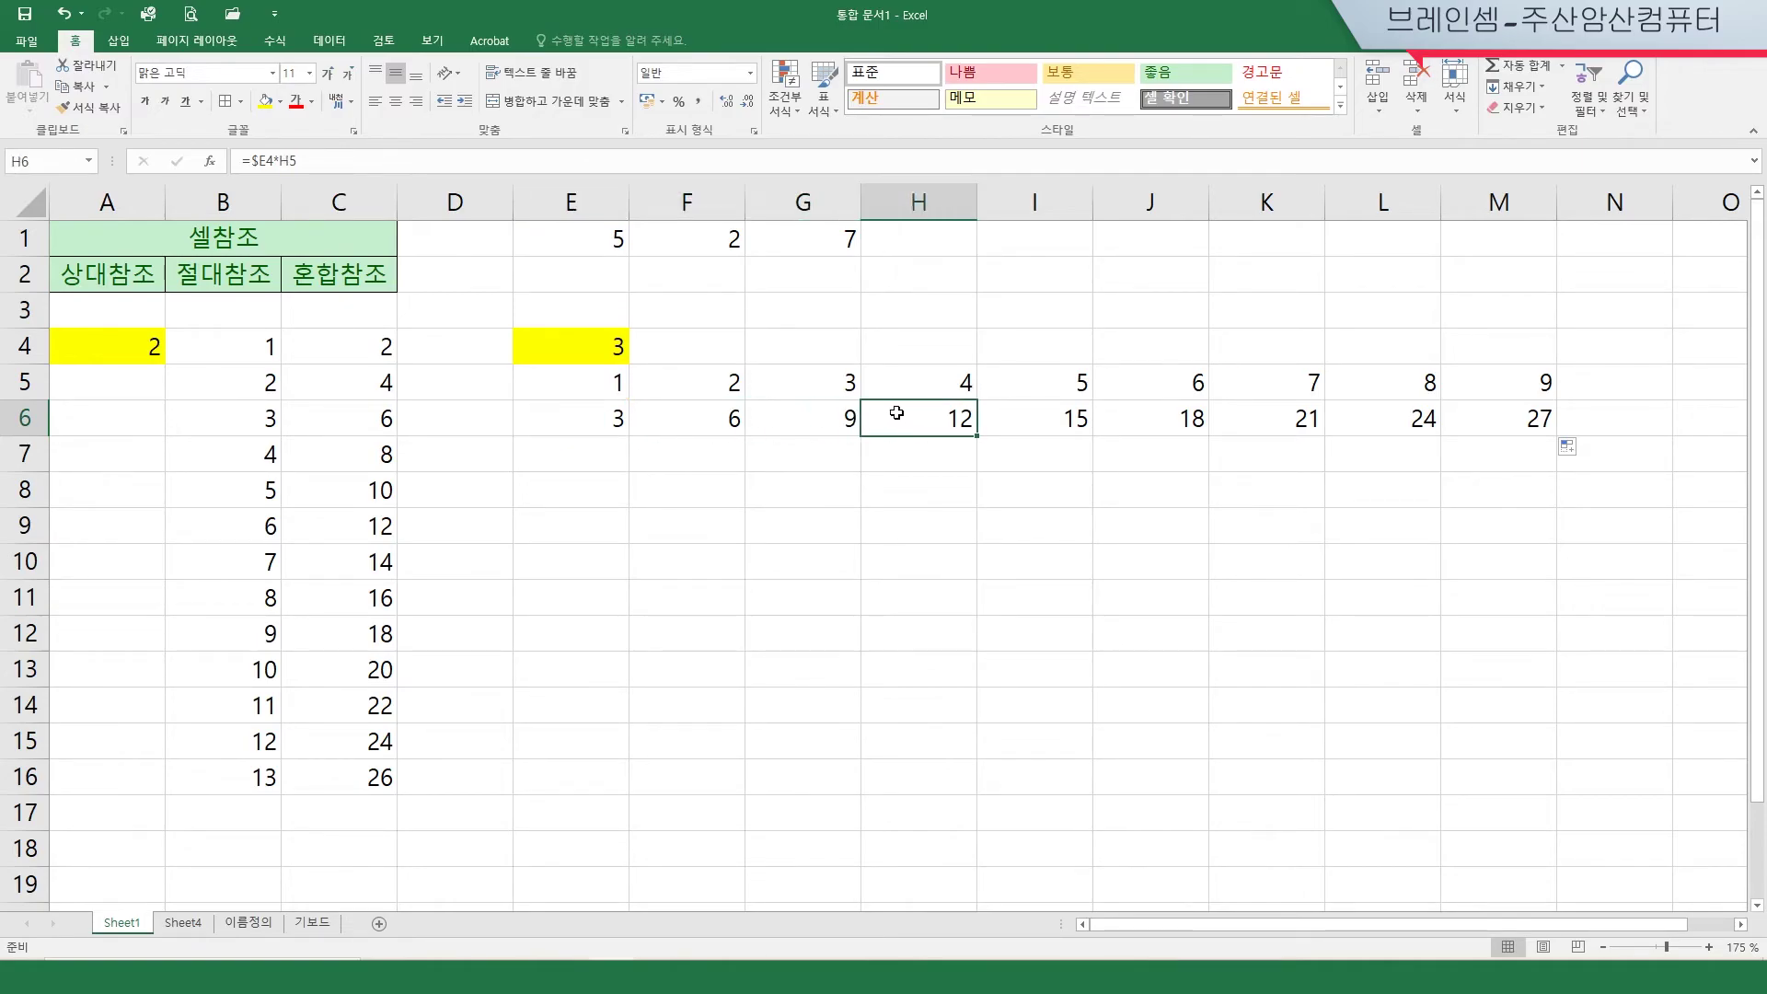
left_click(592, 387)
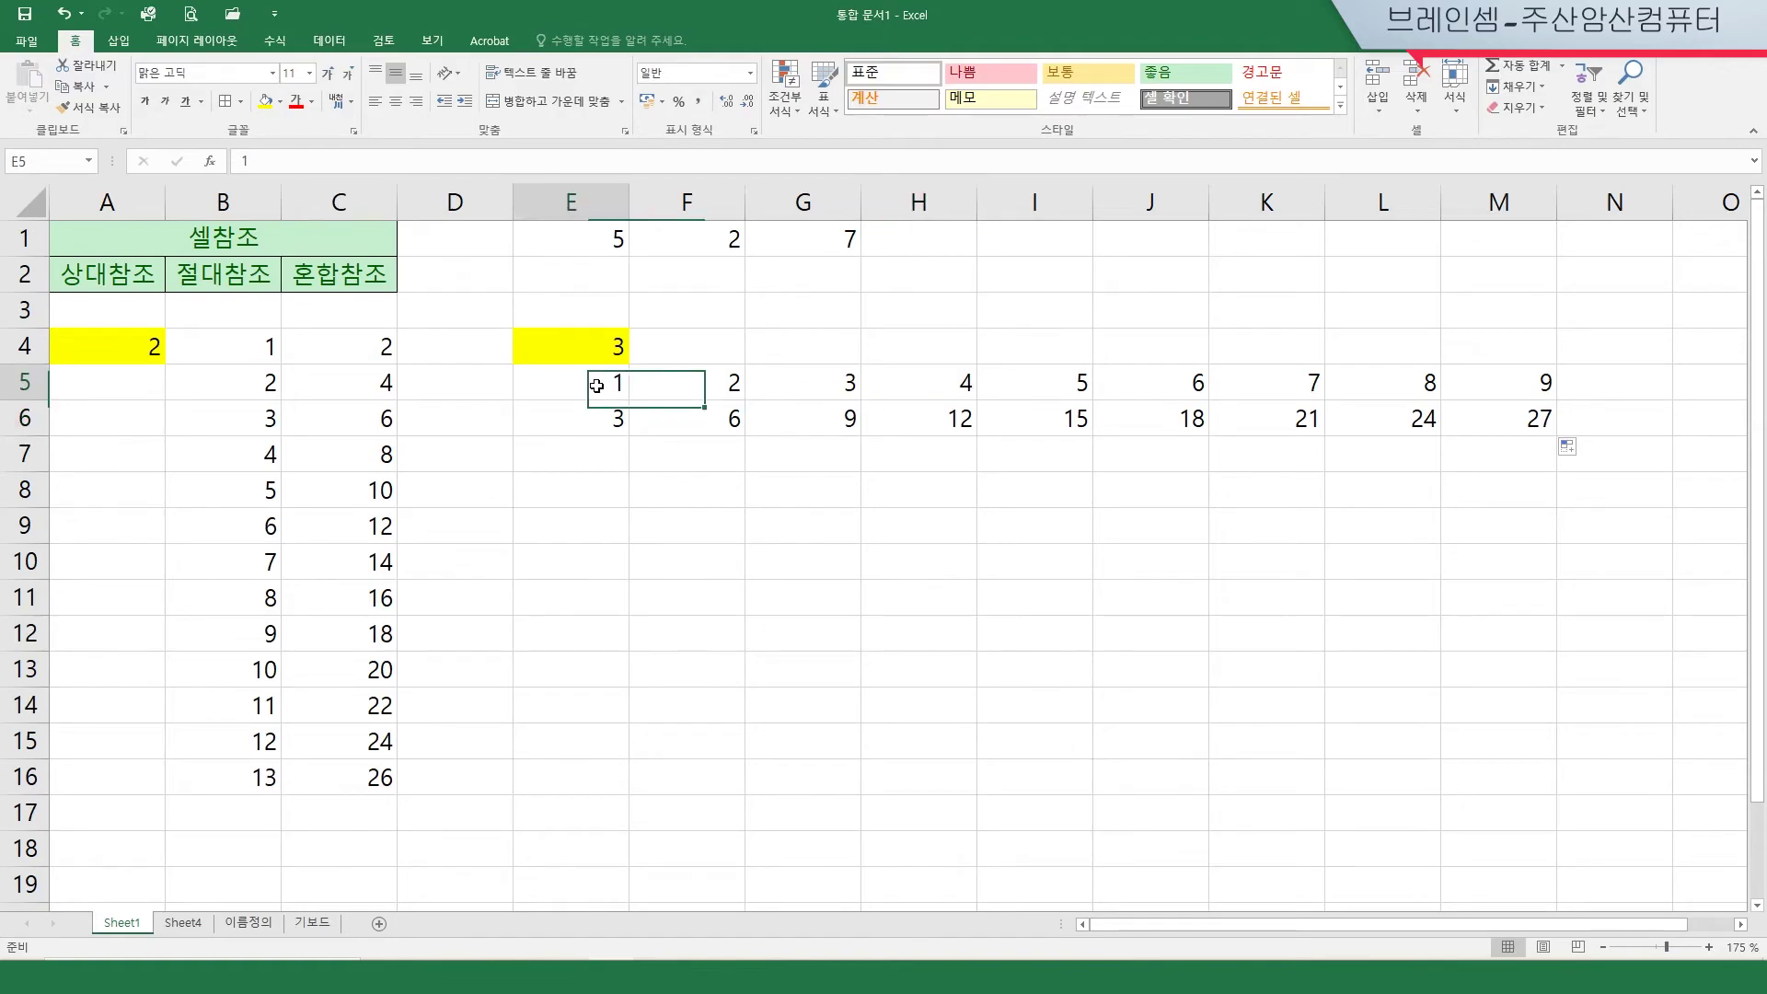
left_click(717, 385)
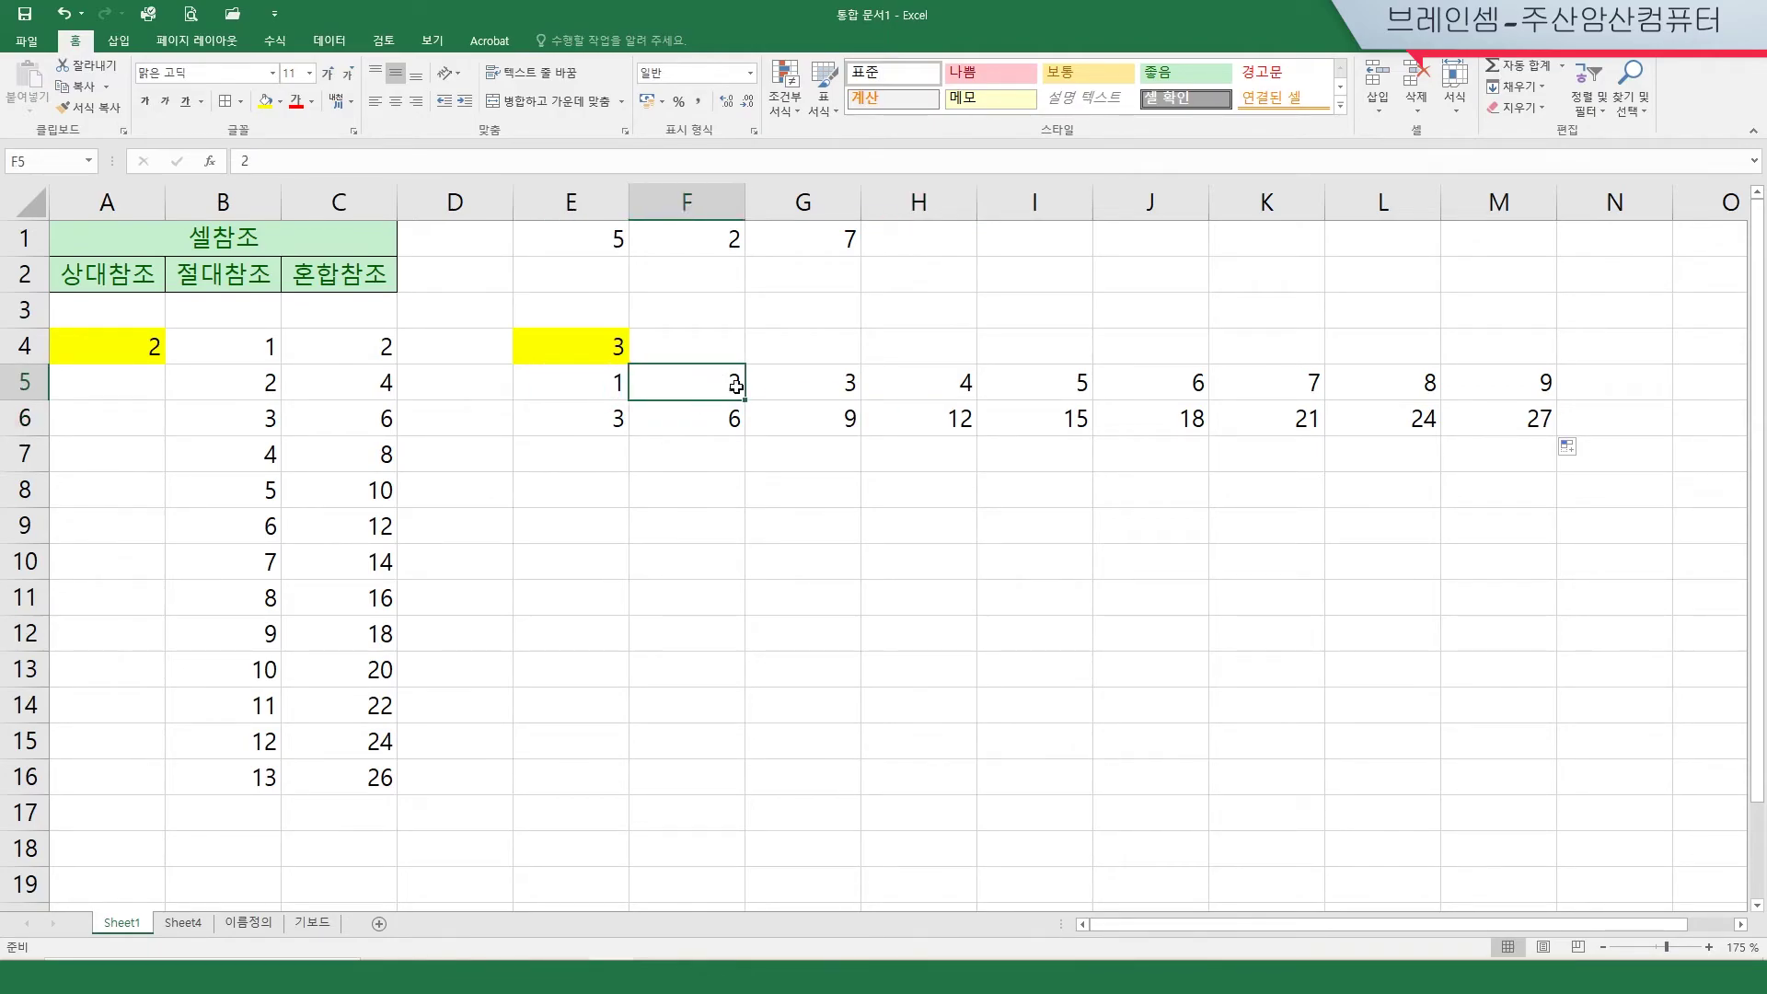
left_click(806, 385)
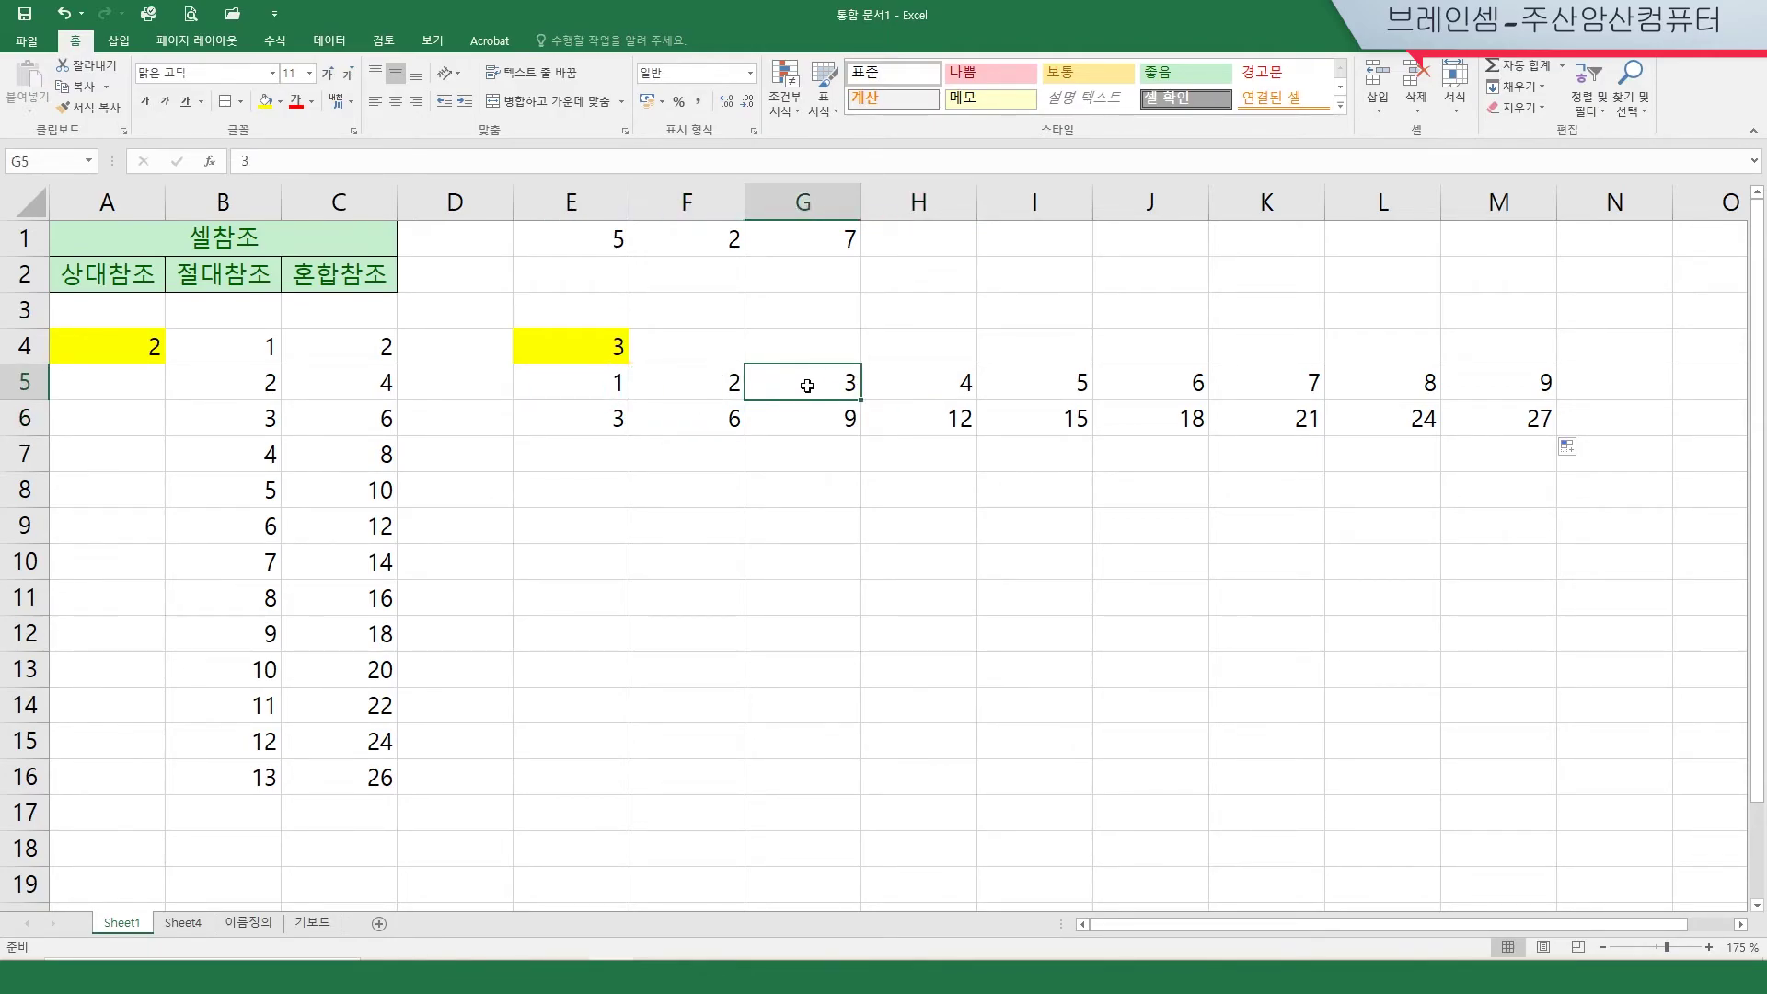
left_click(599, 420)
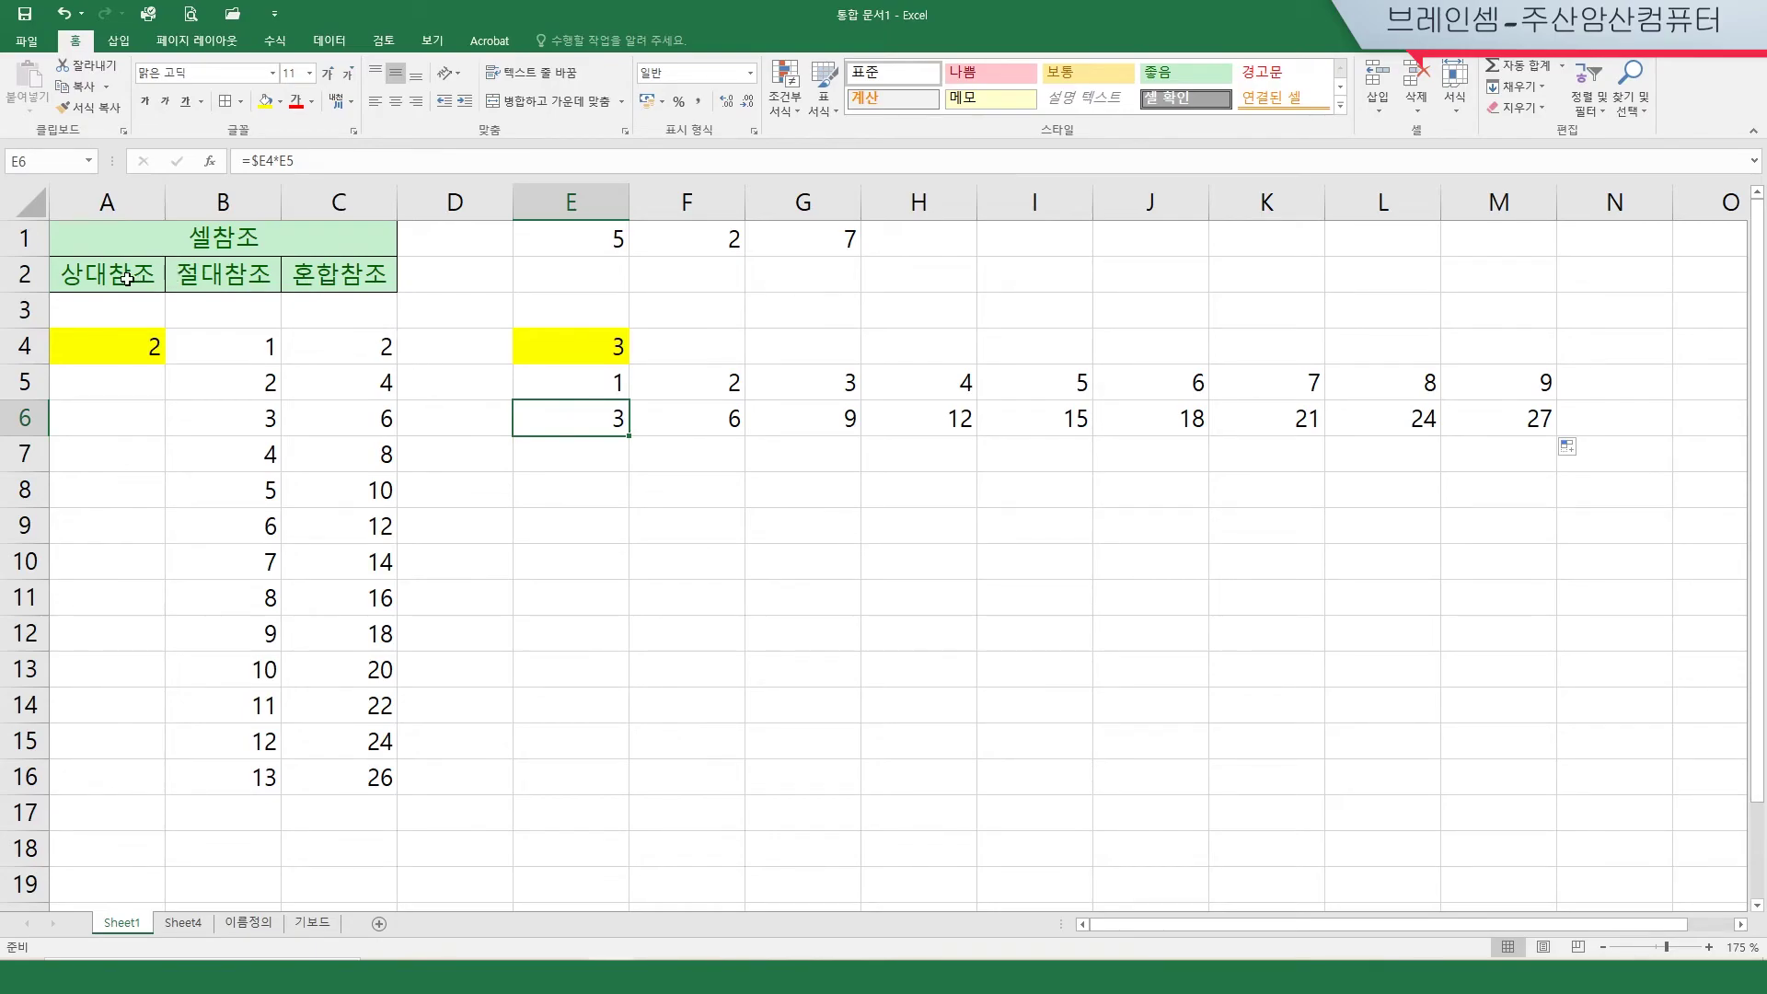
left_click(751, 526)
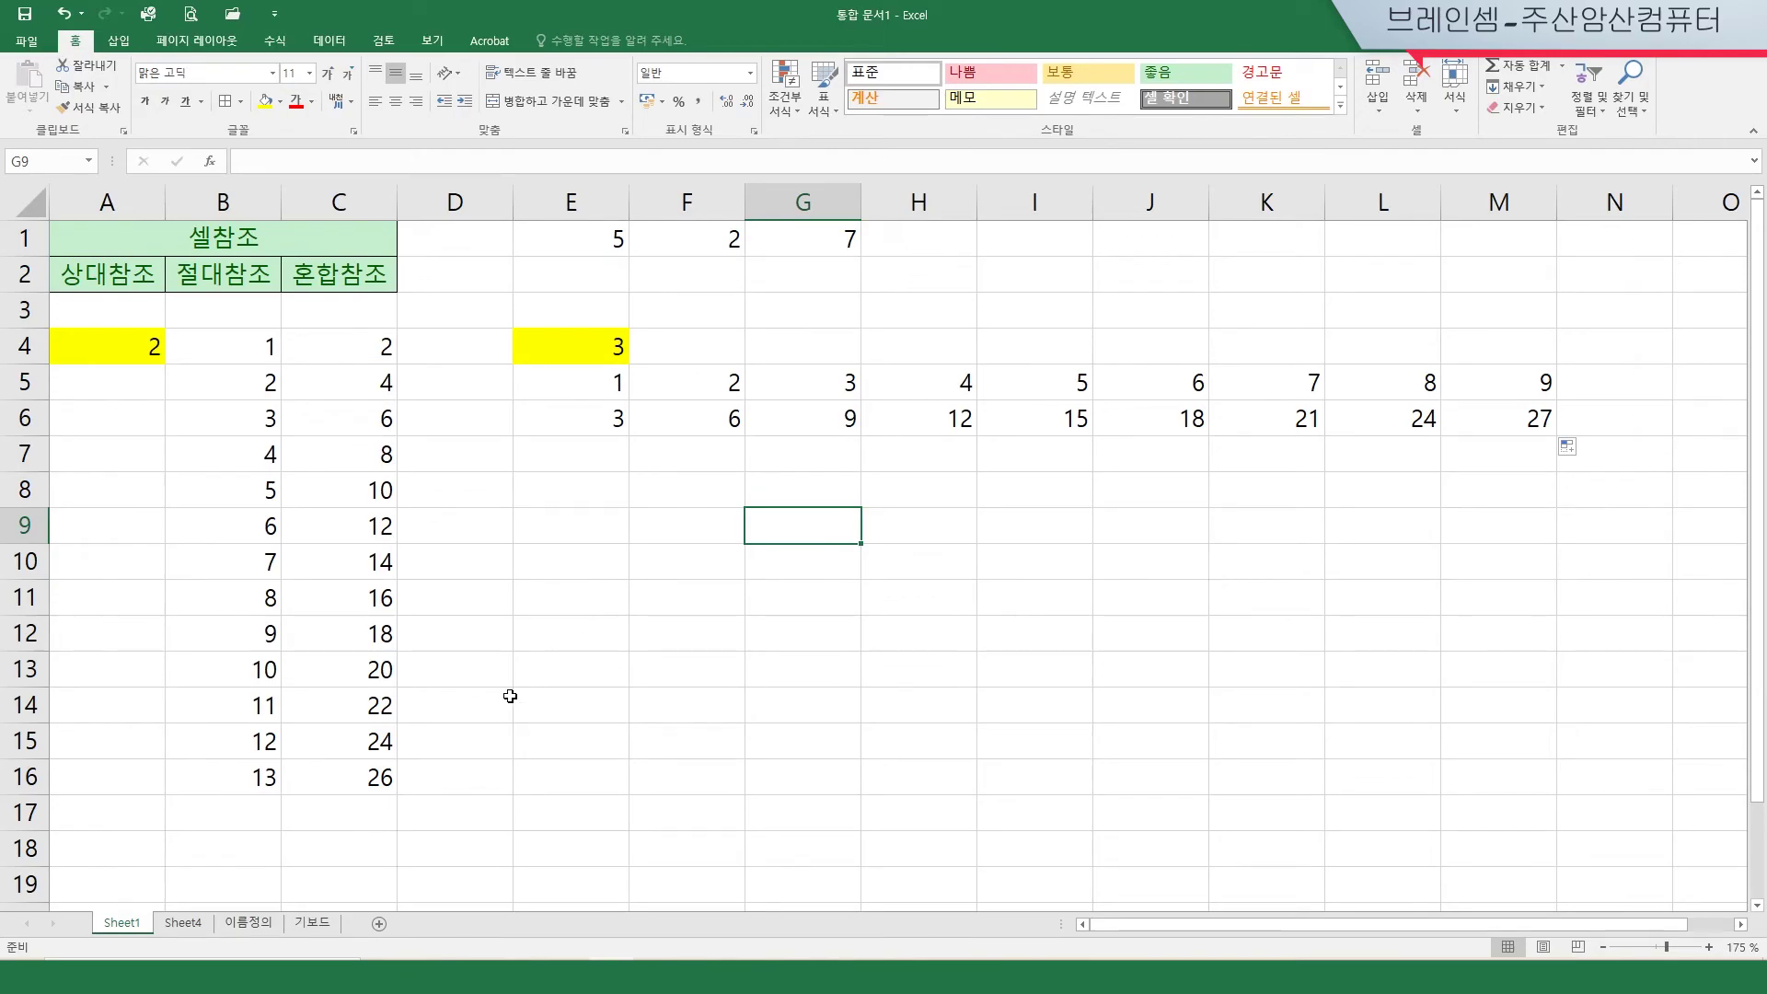
Step: On Sheet4, enter the relative formula =A2*B2 in C2 and fill it down to C16
key("ctrl+Page_Down")
left_click(350, 804)
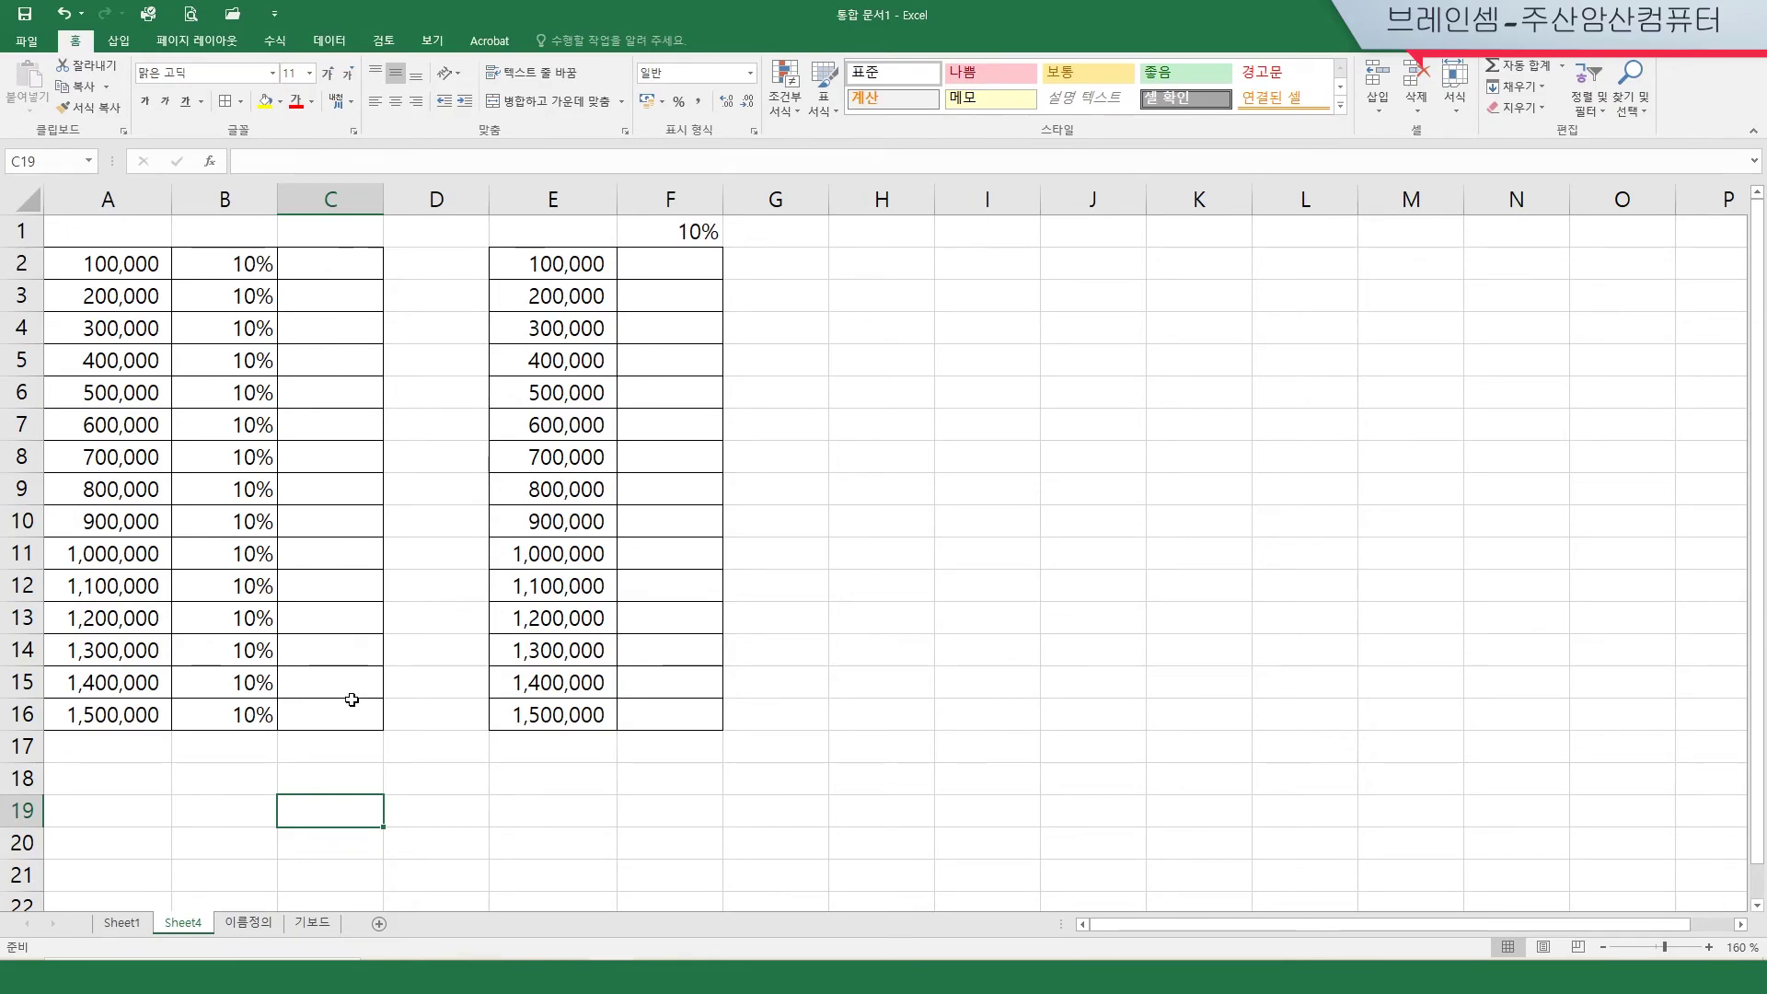
left_click(334, 268)
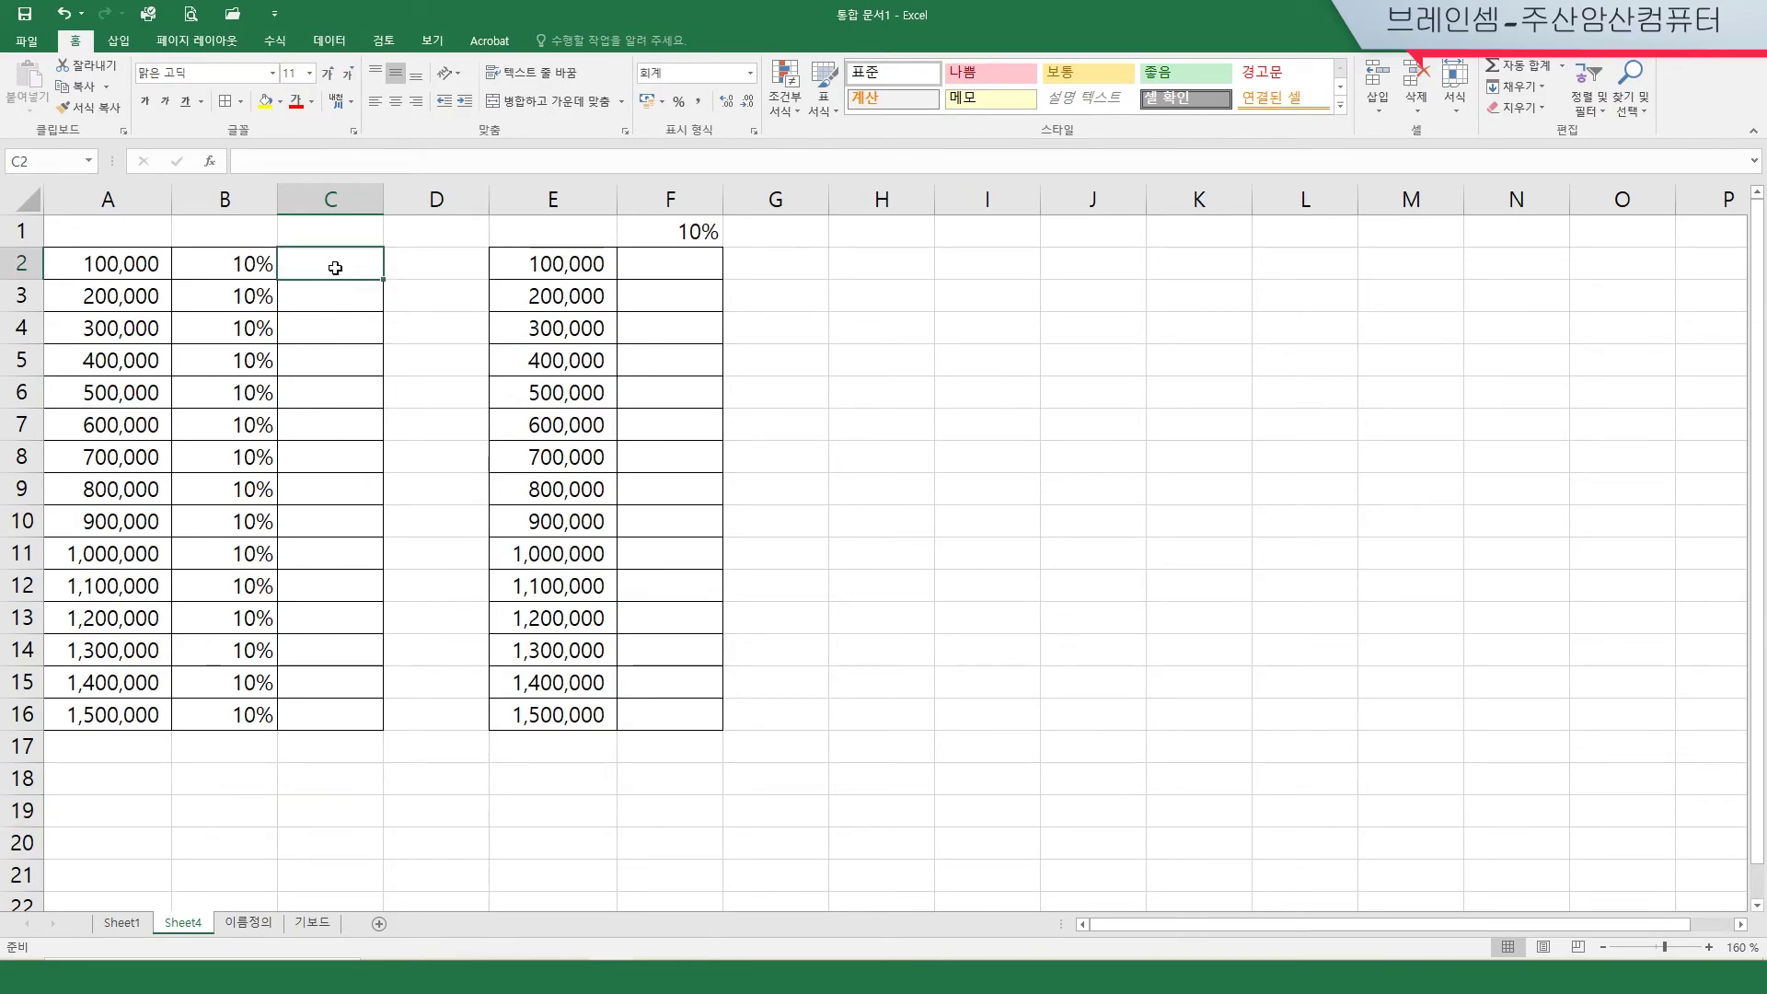
type("=")
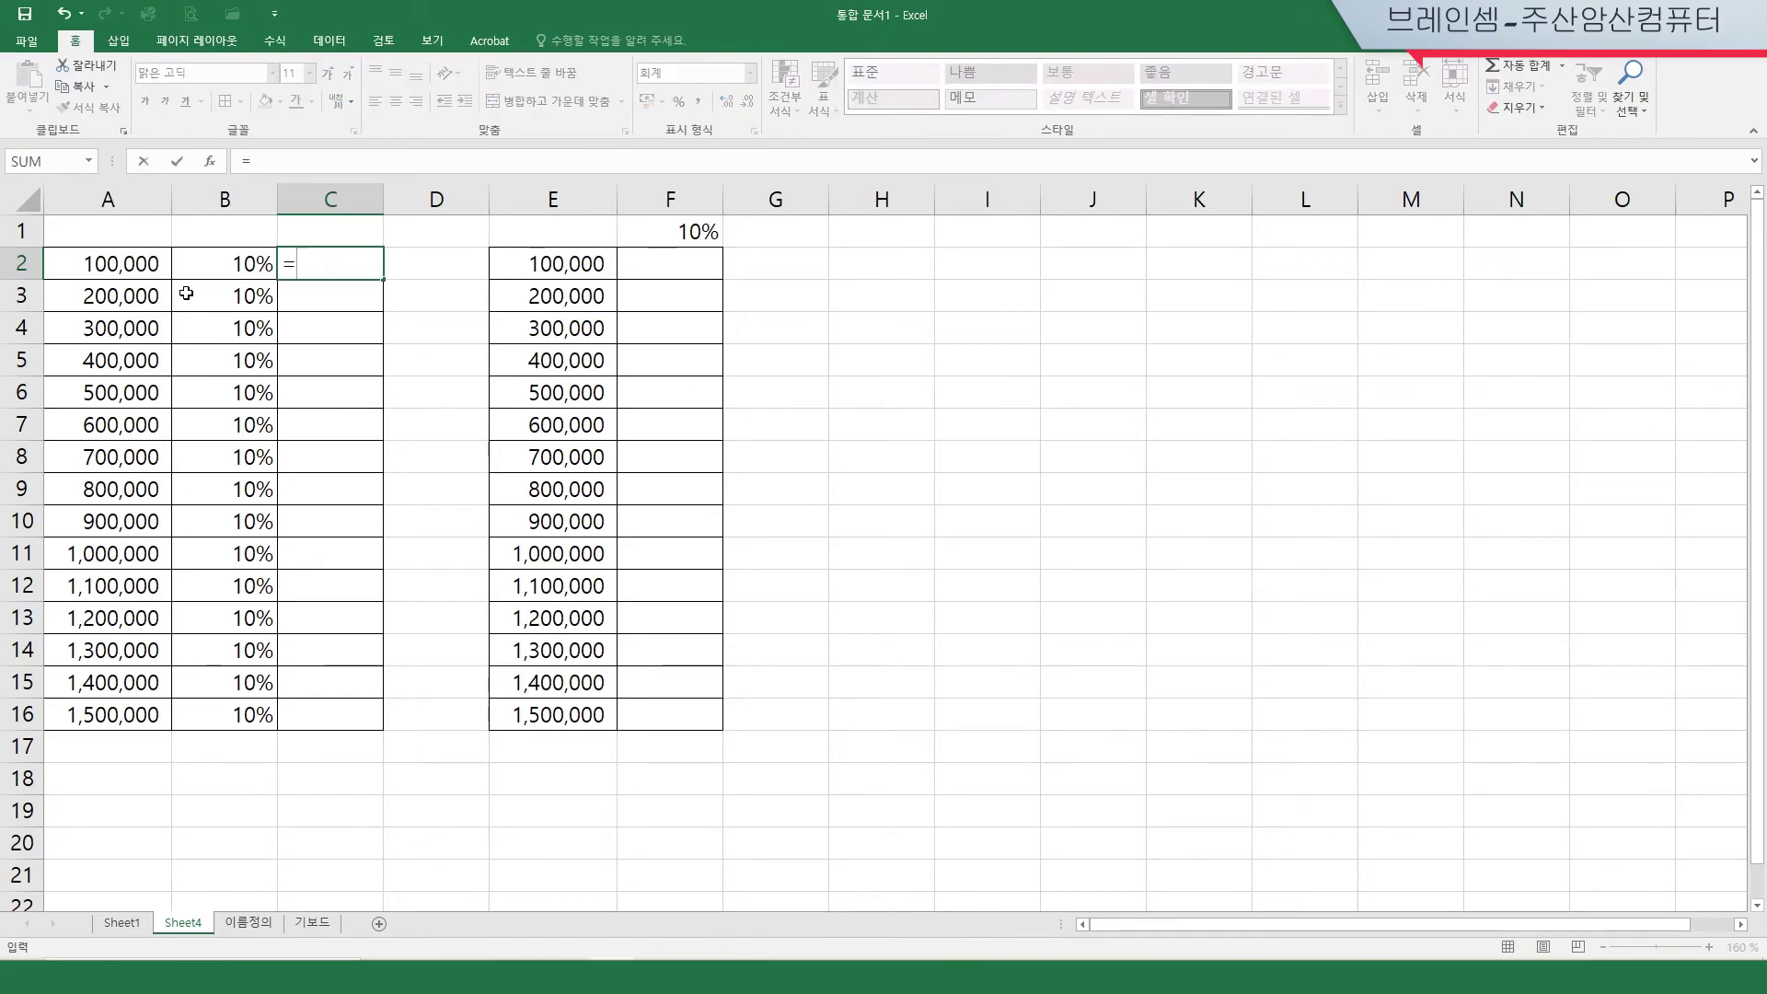
left_click(120, 269)
type("*")
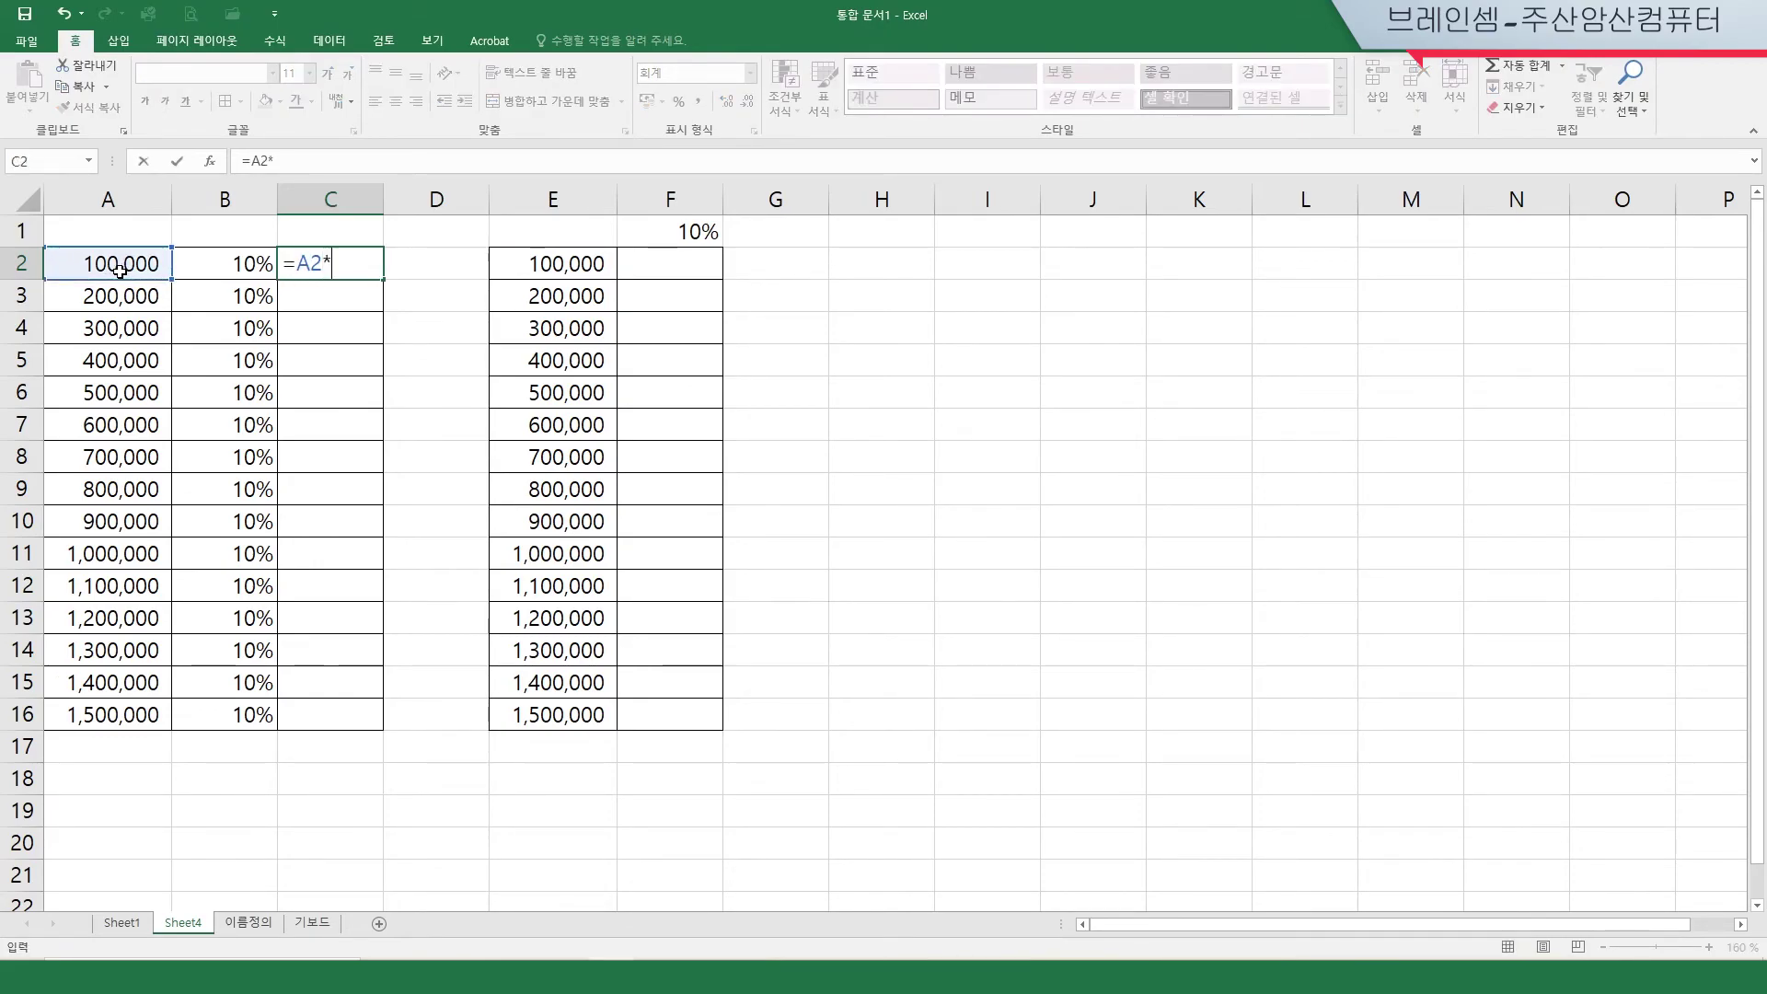
left_click(223, 264)
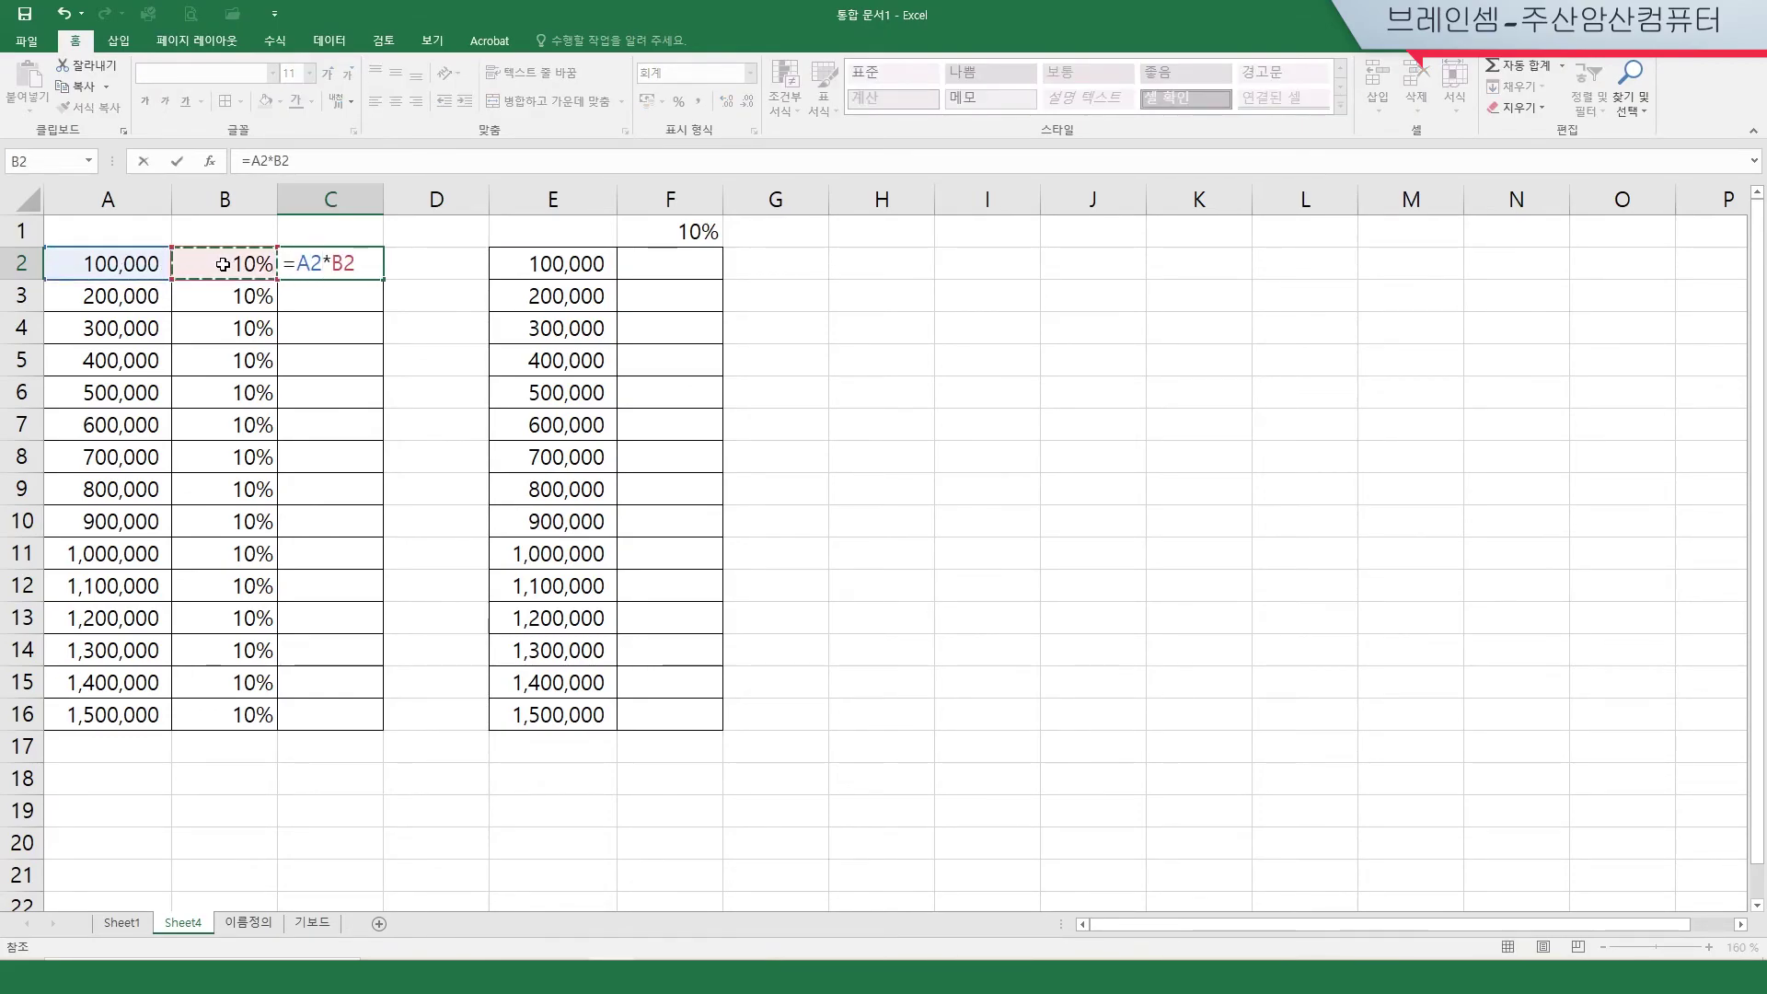
key("Return")
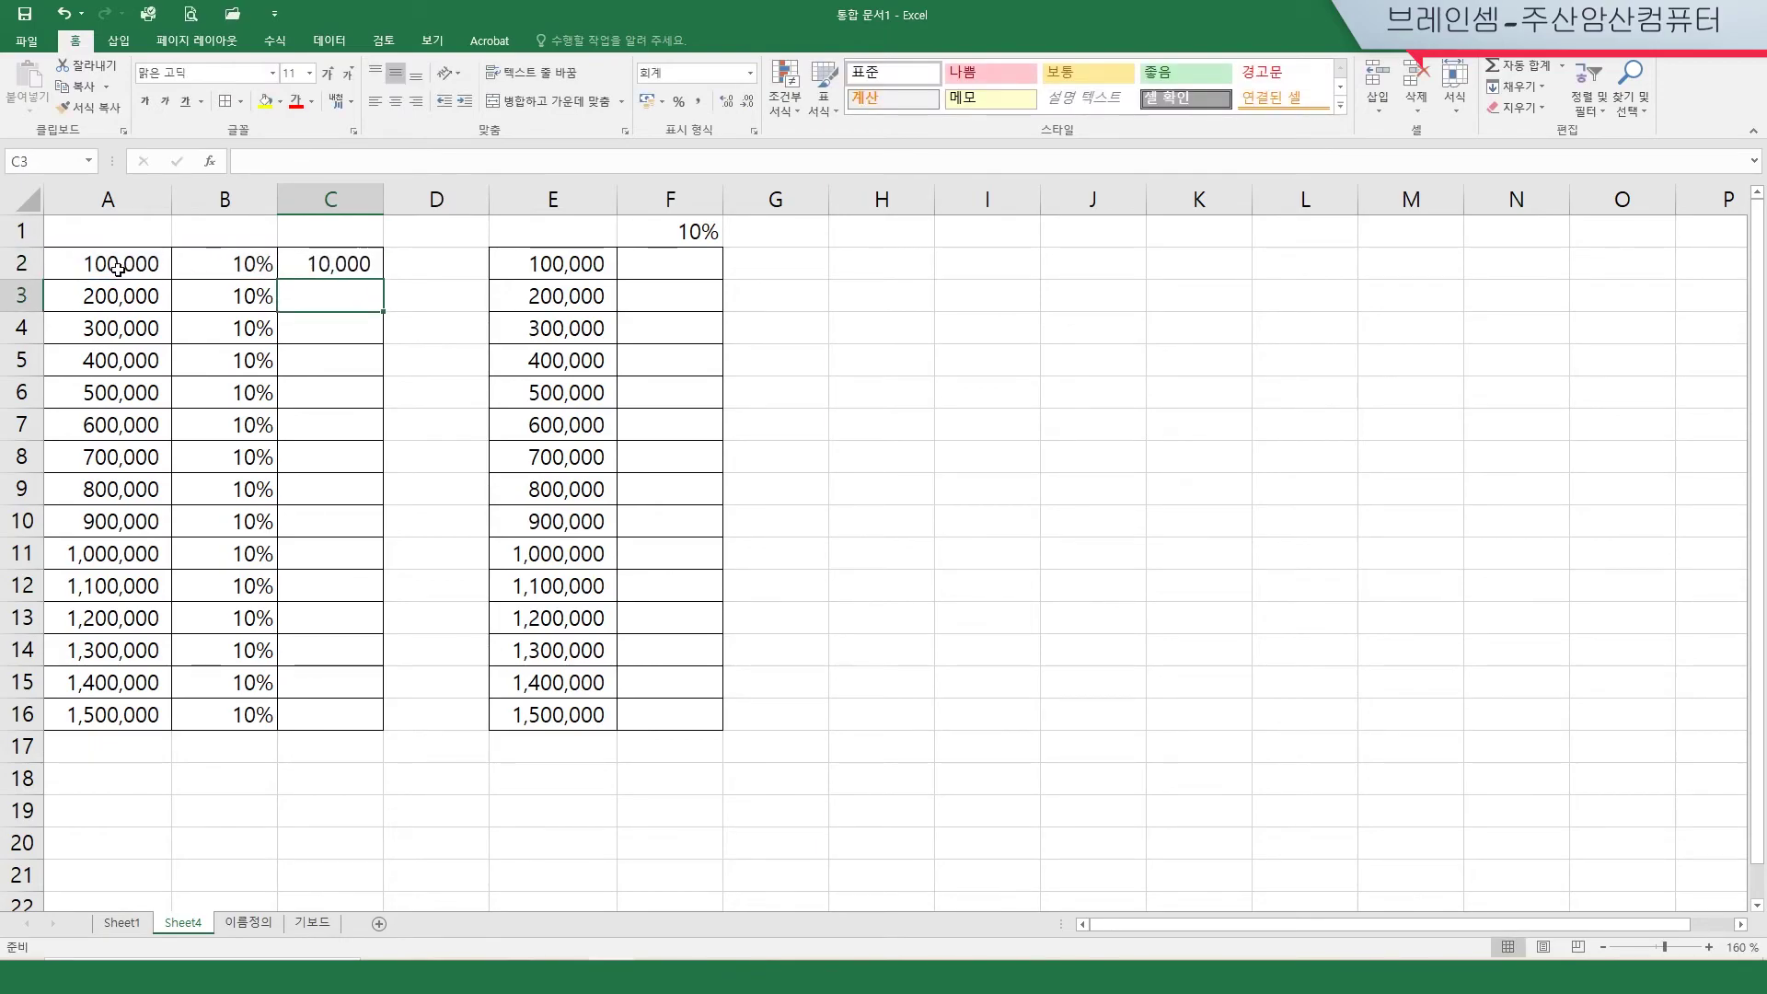
left_click(352, 265)
left_click_drag(383, 279, 380, 729)
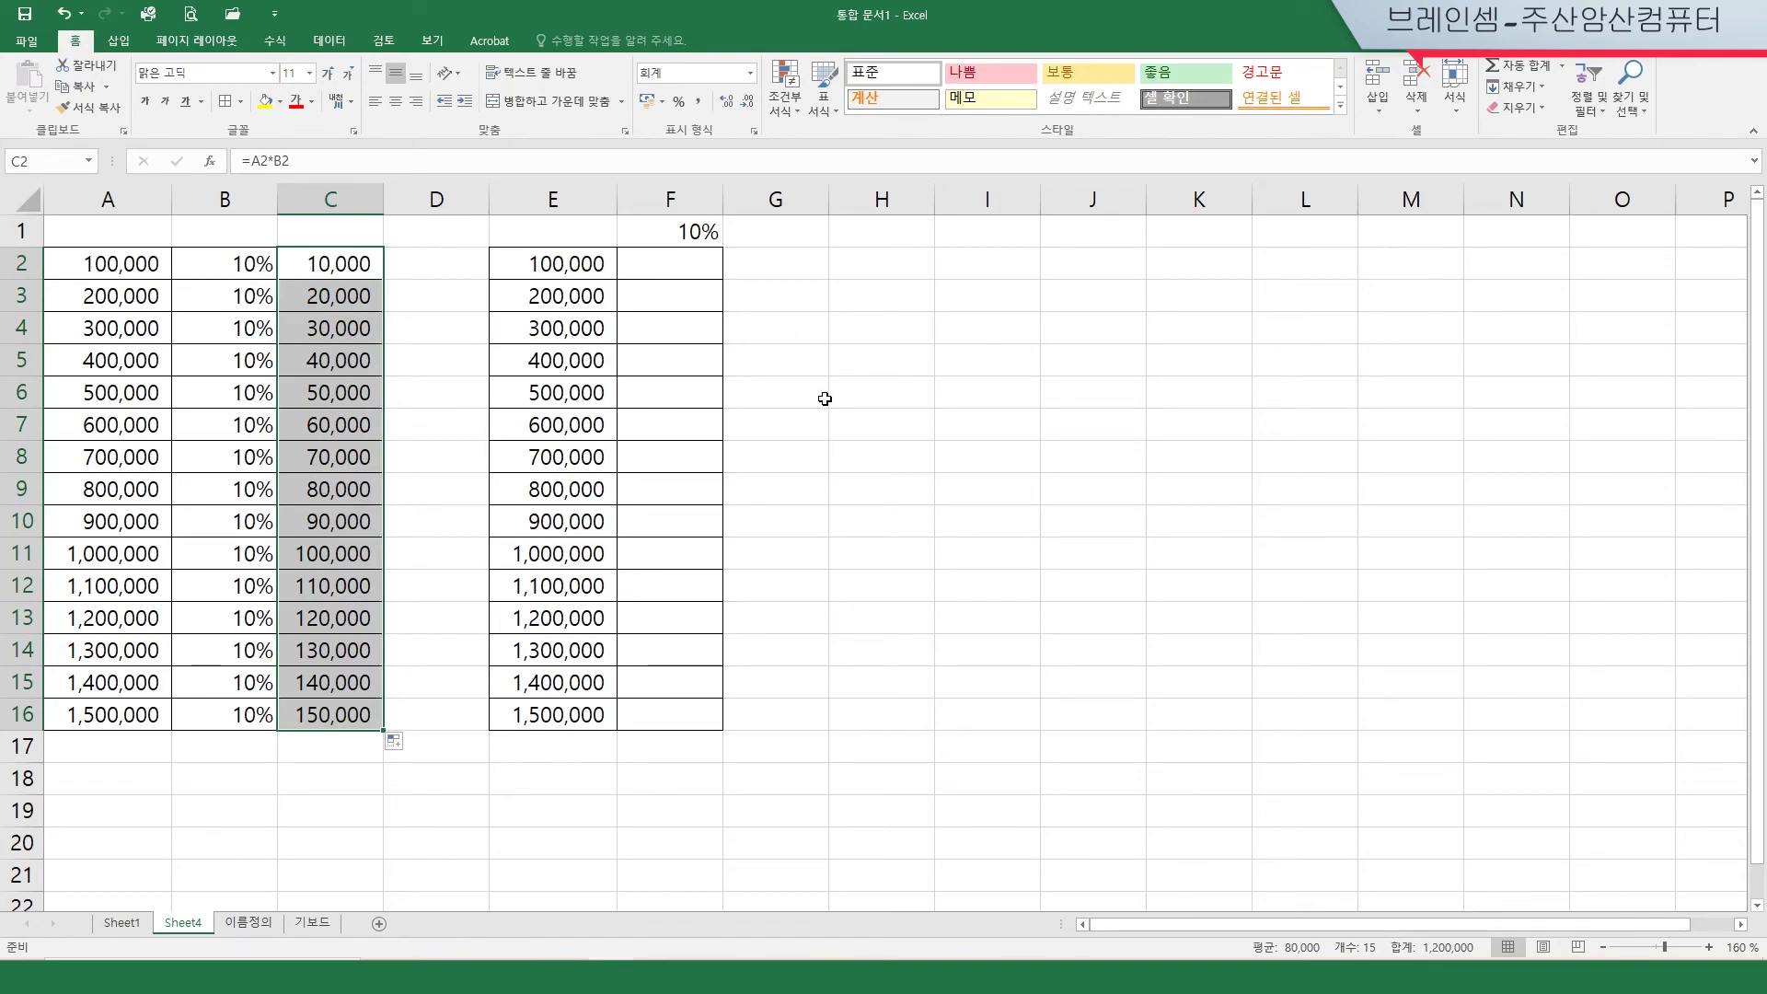
Step: Enter the formula =E2*$F$1 in F2 with the rate cell F1 as an absolute reference and fill it down to F16
left_click(662, 265)
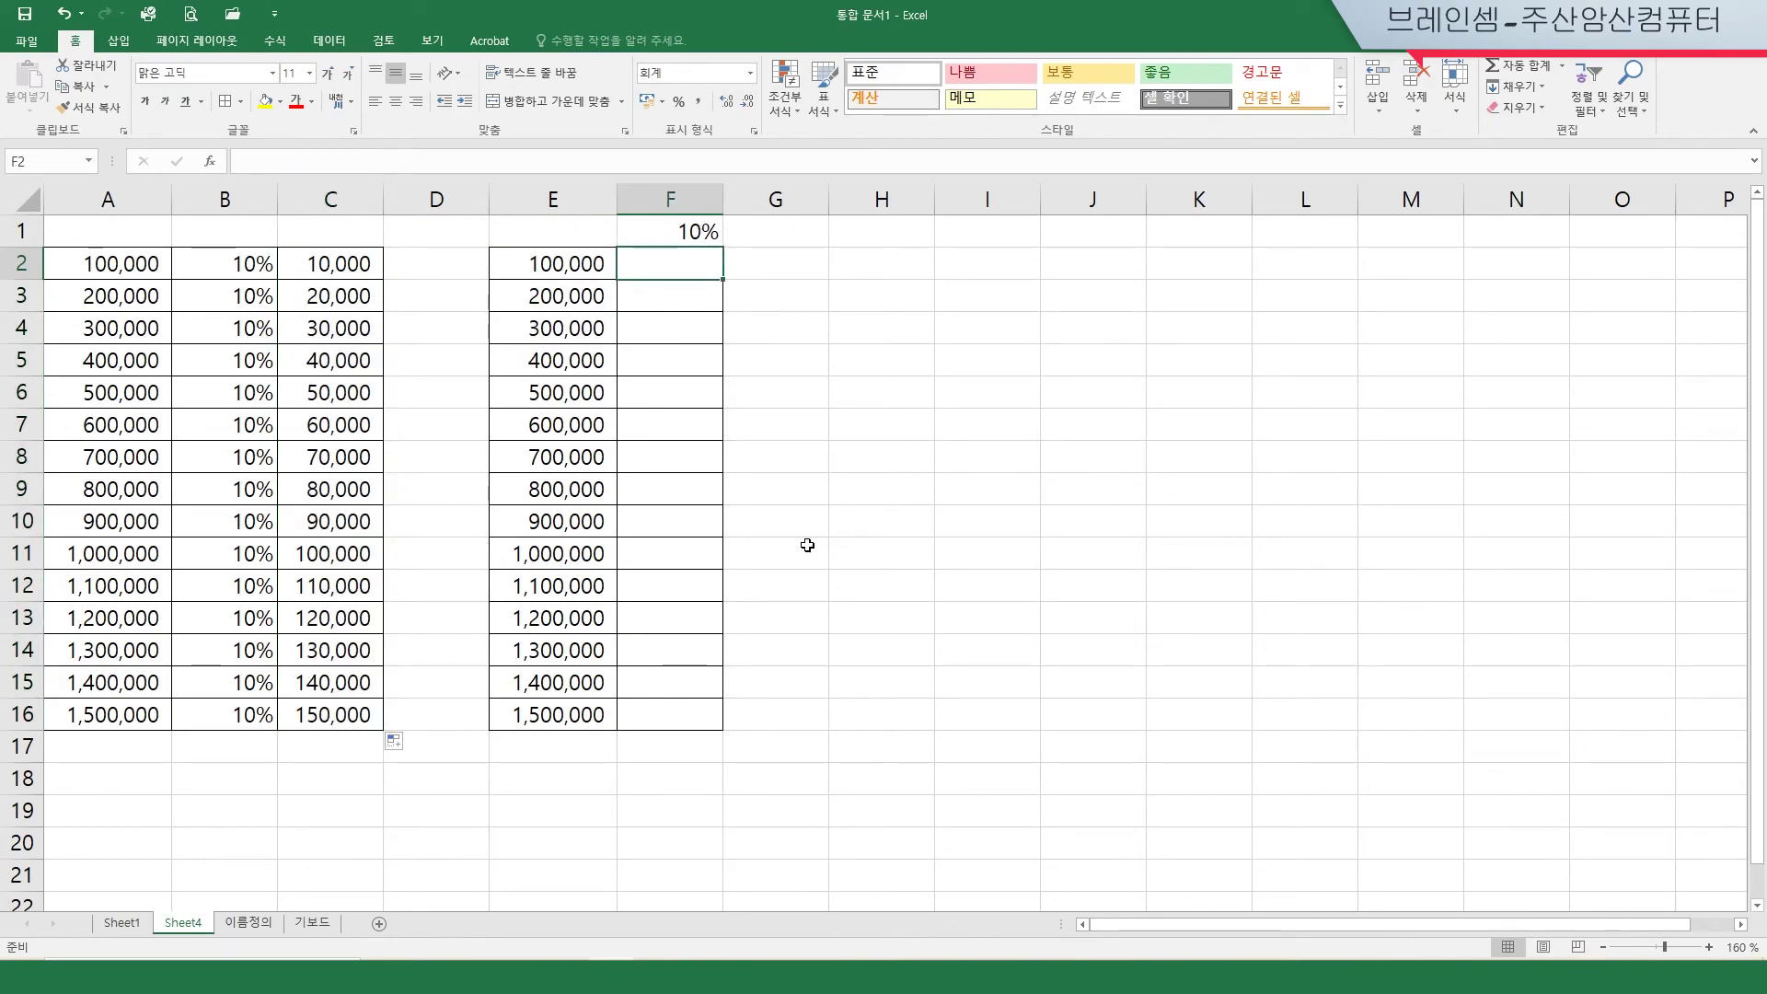
type("=")
left_click(553, 267)
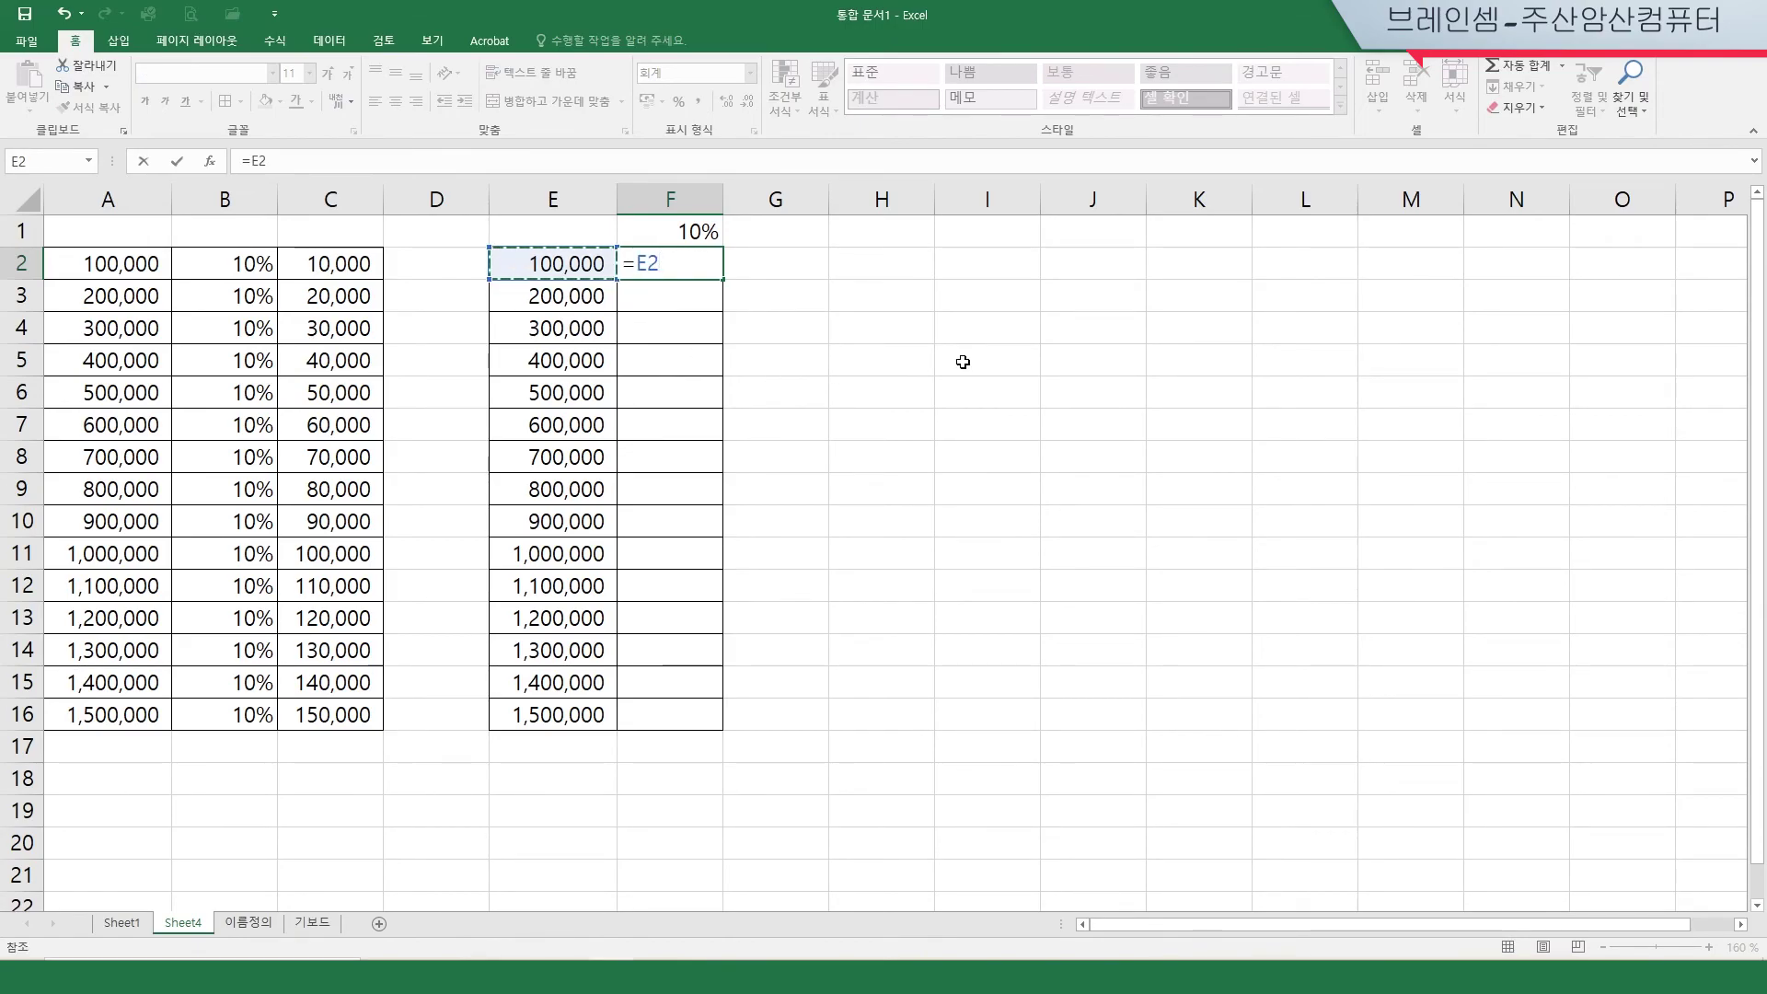
type("*")
left_click(701, 232)
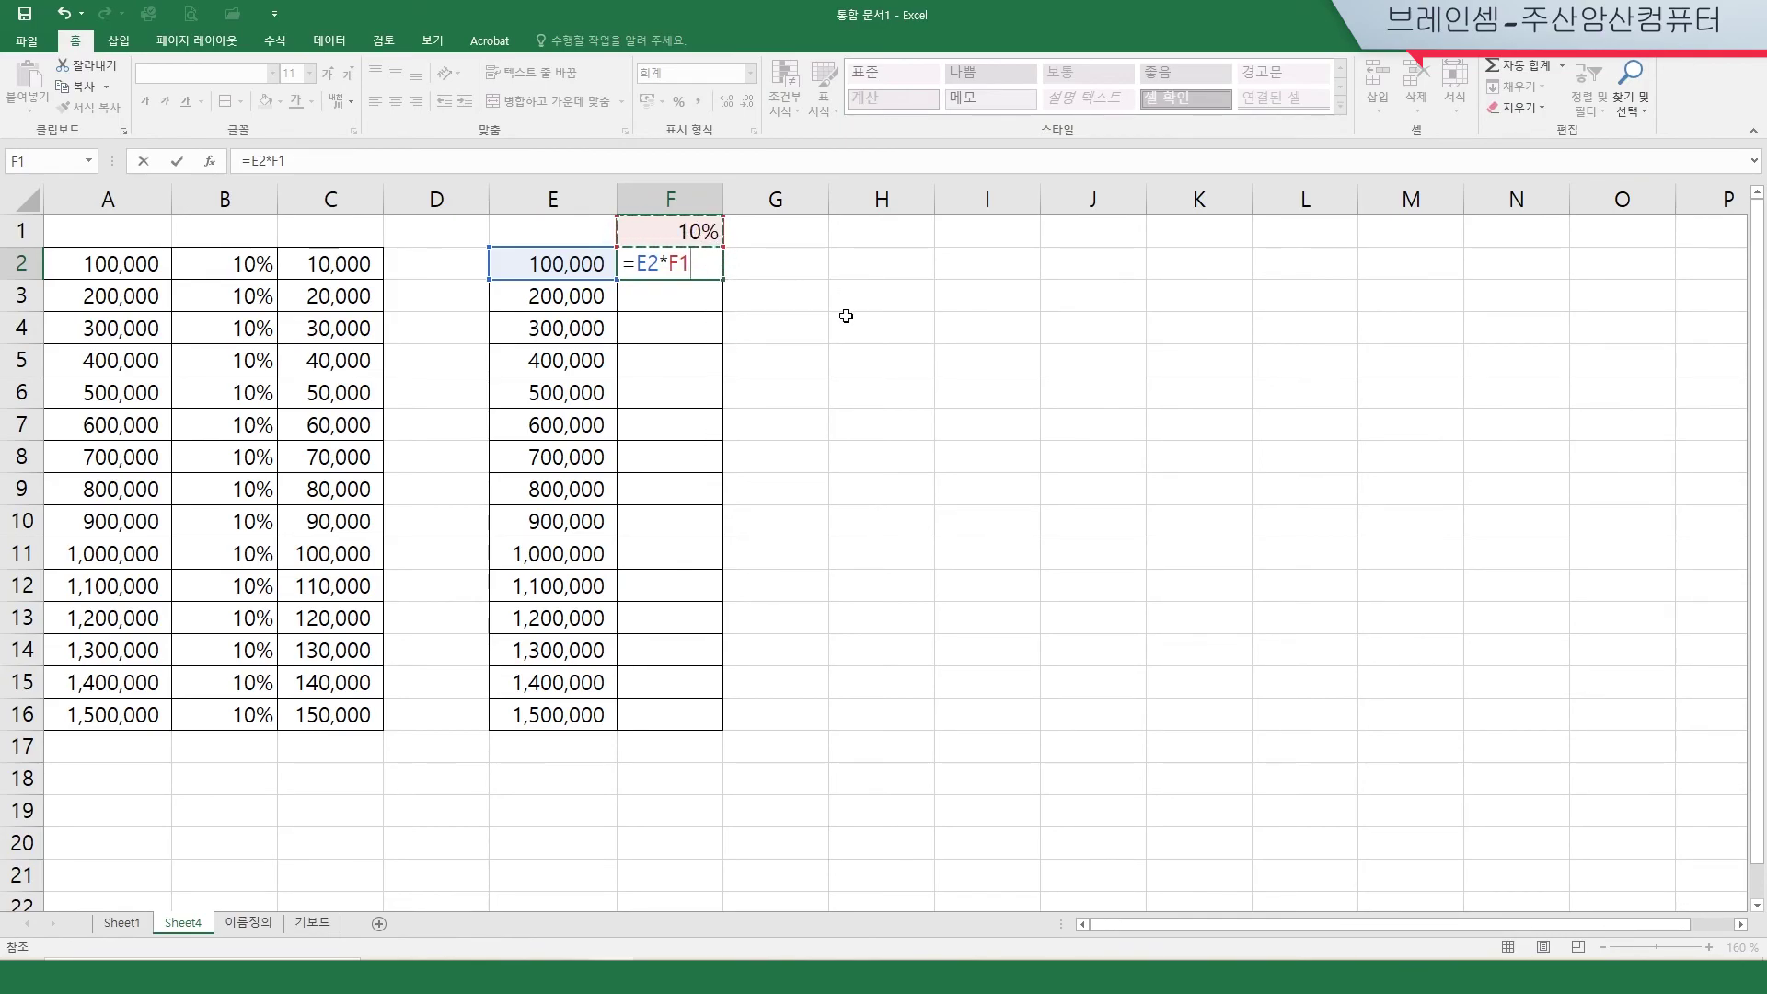
key("F4")
key("Return")
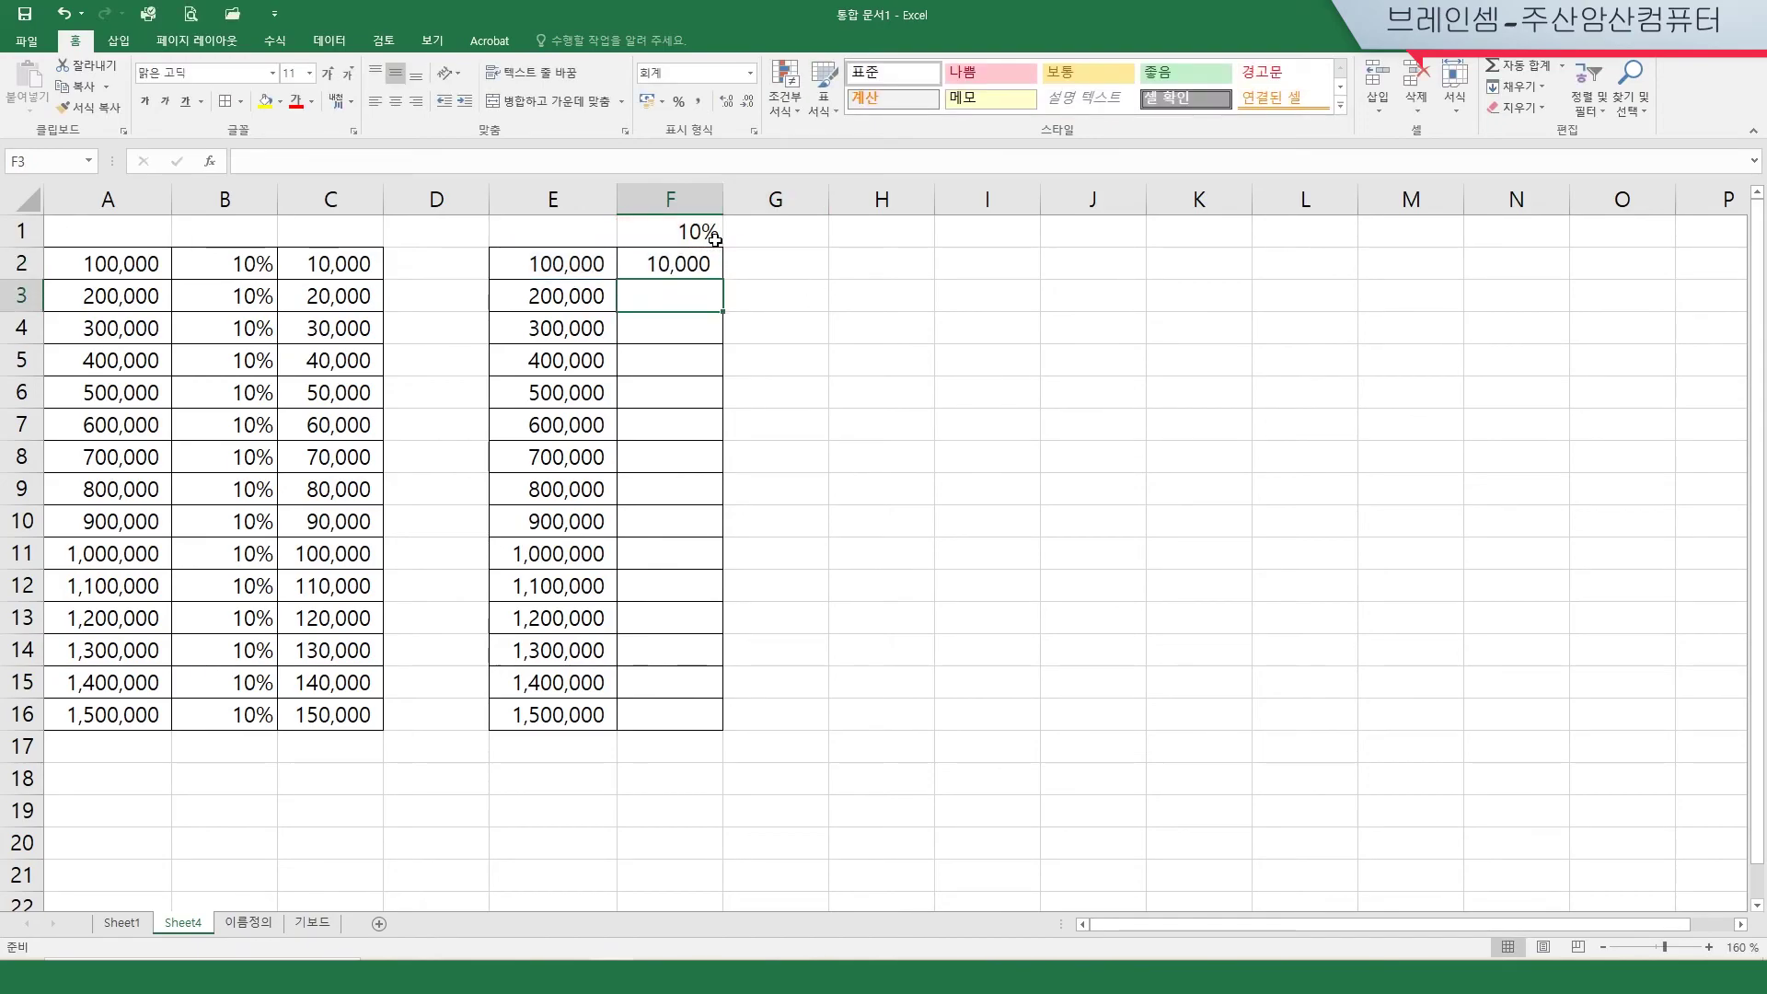
left_click(691, 263)
left_click_drag(724, 283, 737, 739)
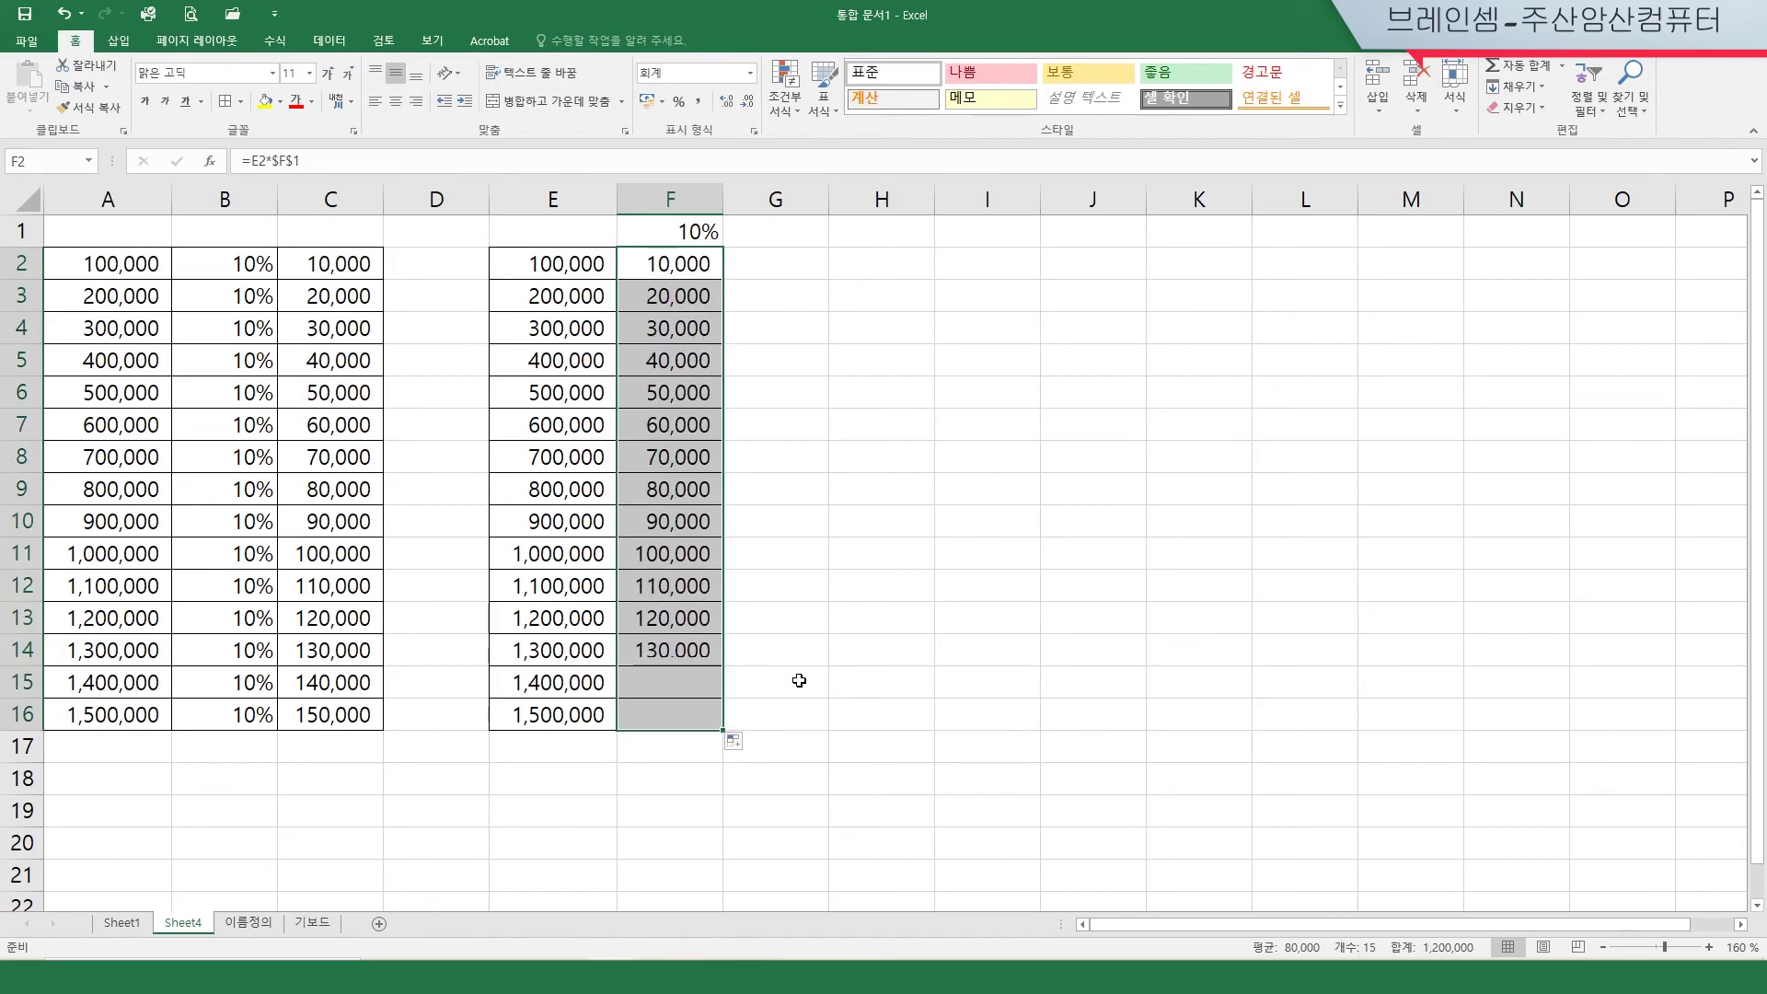
Step: Inspect the formulas in F2 to F5 to compare the changing column E reference with the fixed $F$1
left_click(700, 265)
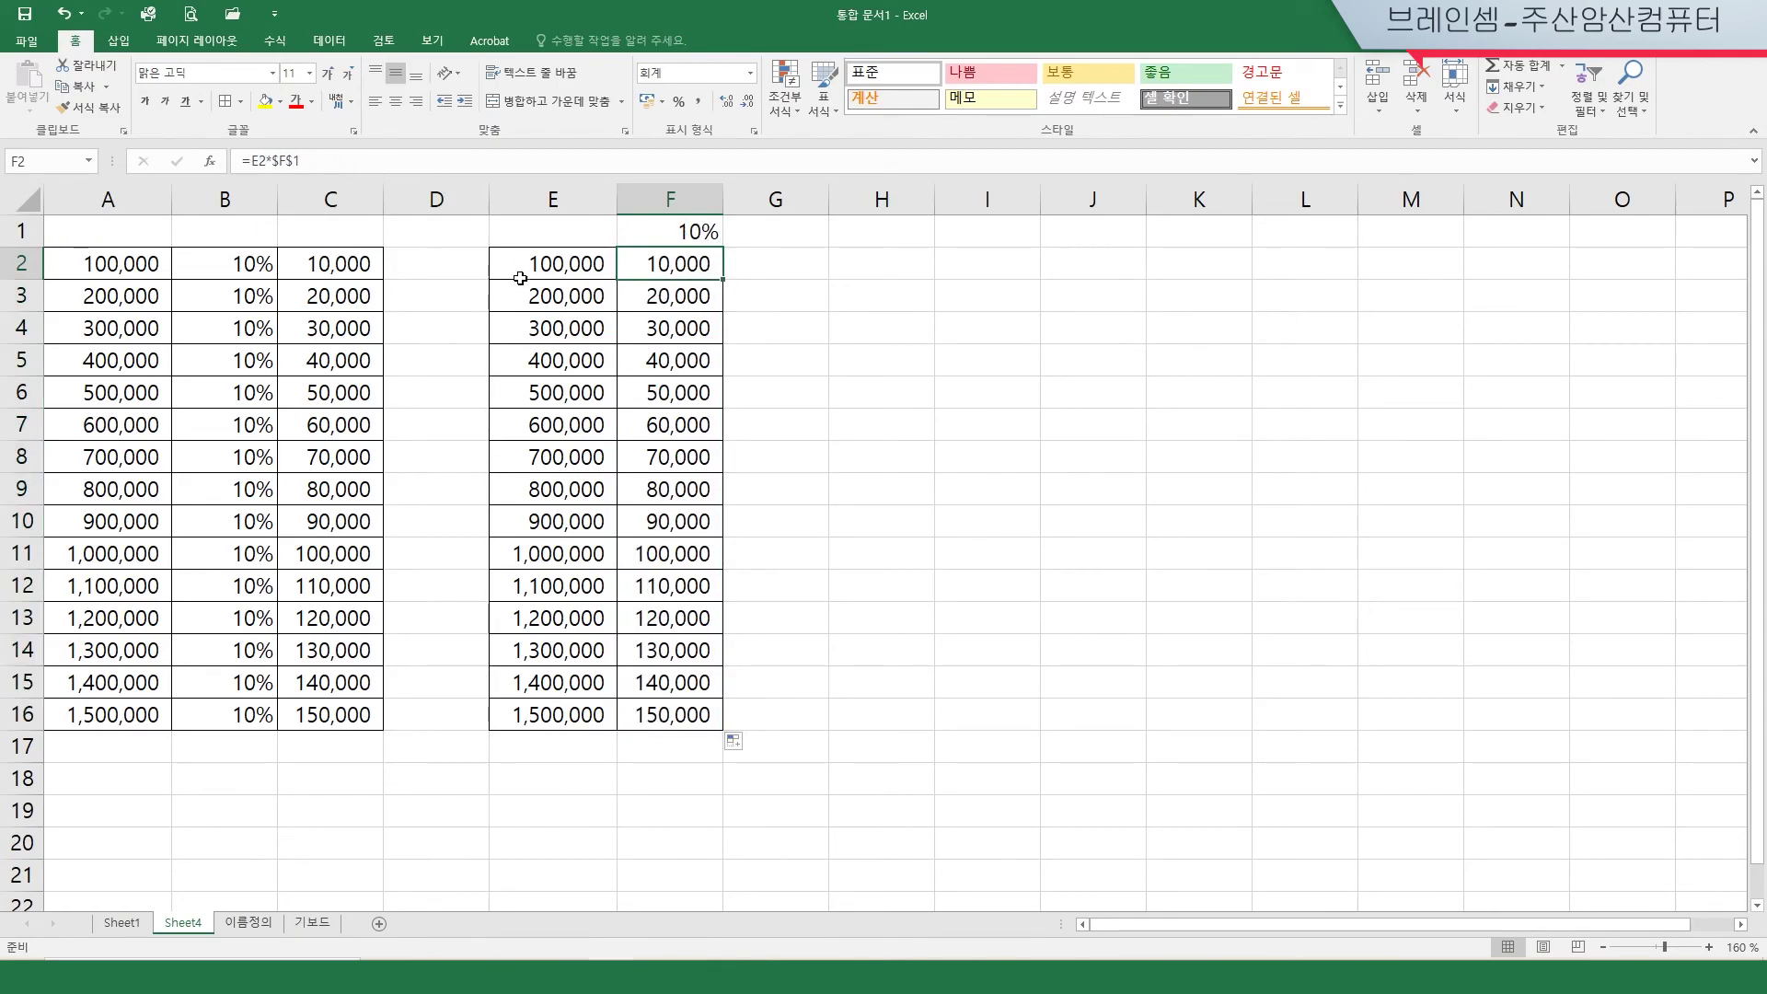
left_click(648, 296)
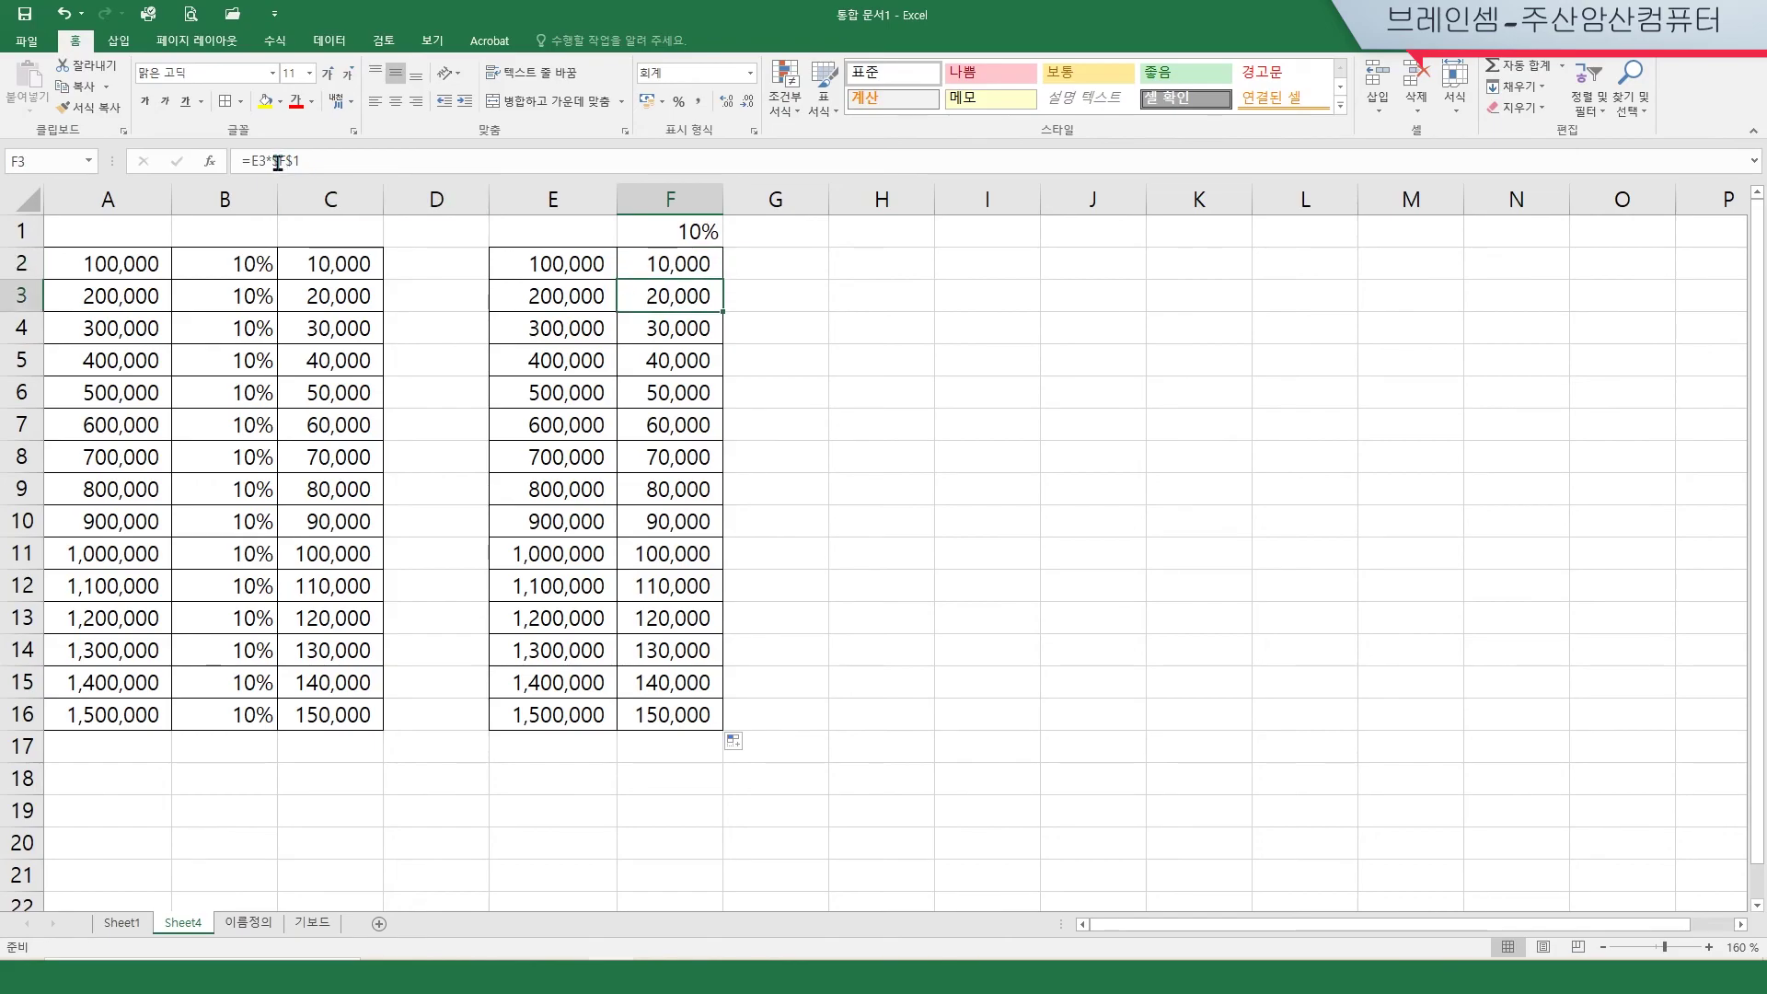
left_click(676, 330)
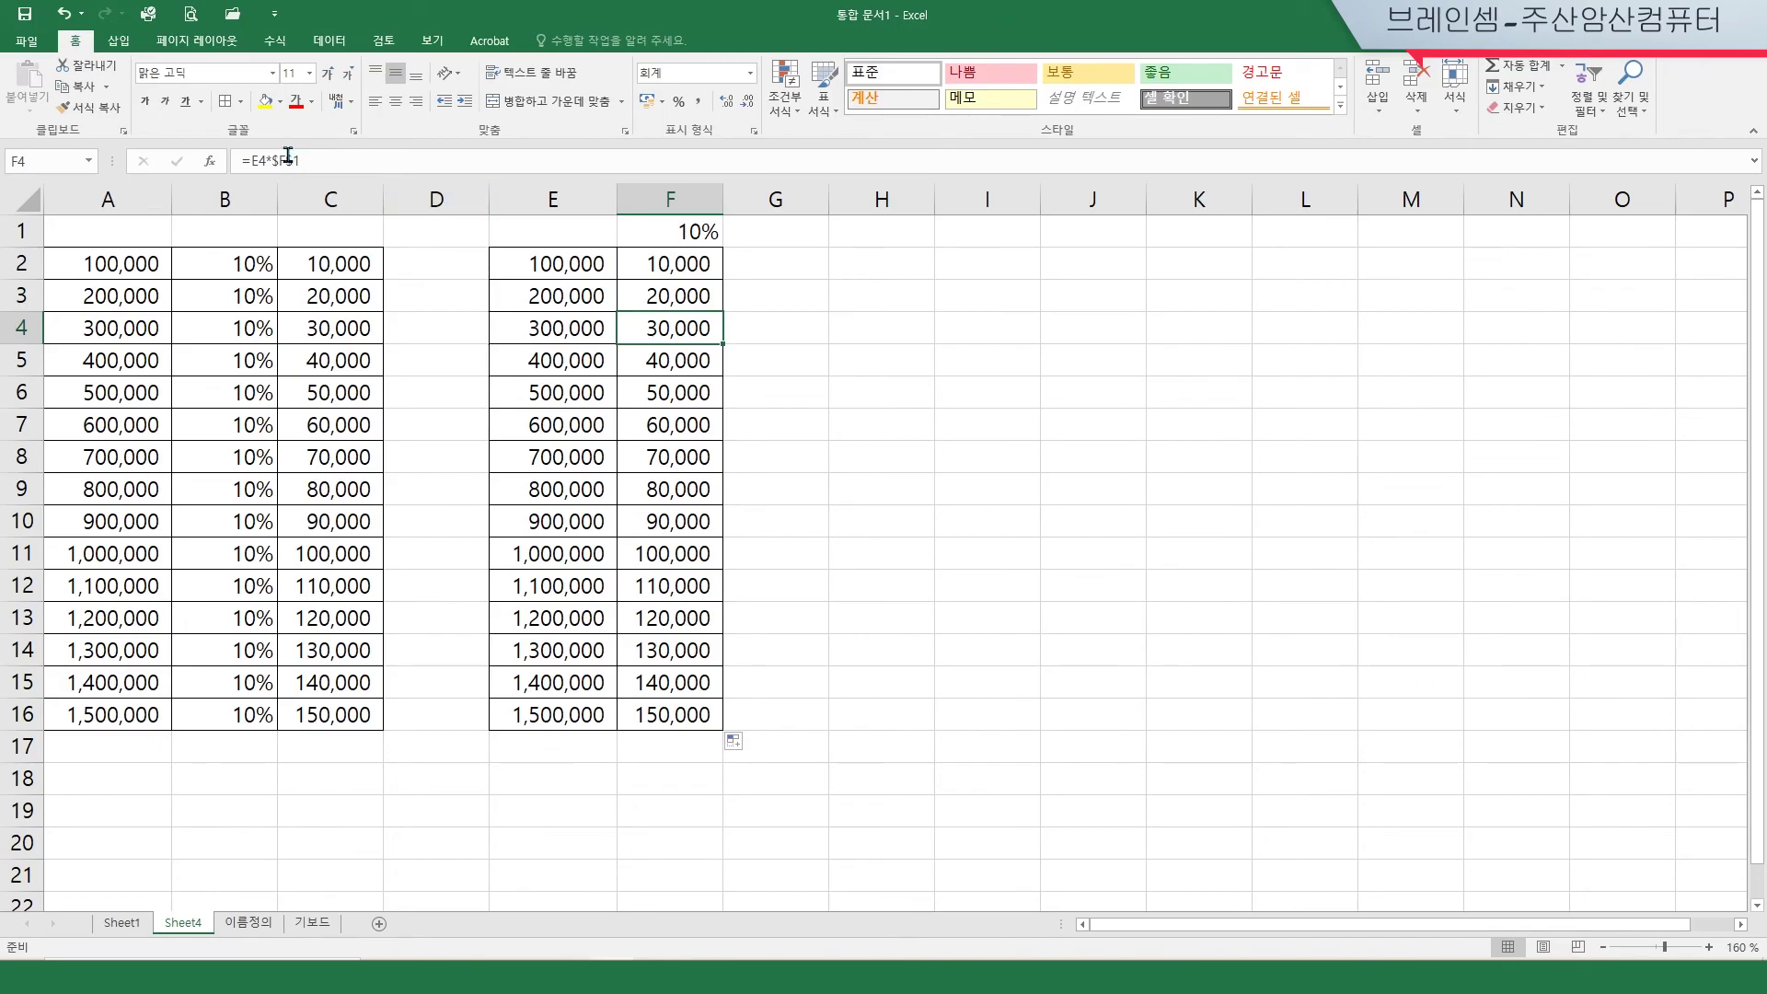
left_click(691, 367)
left_click(704, 267)
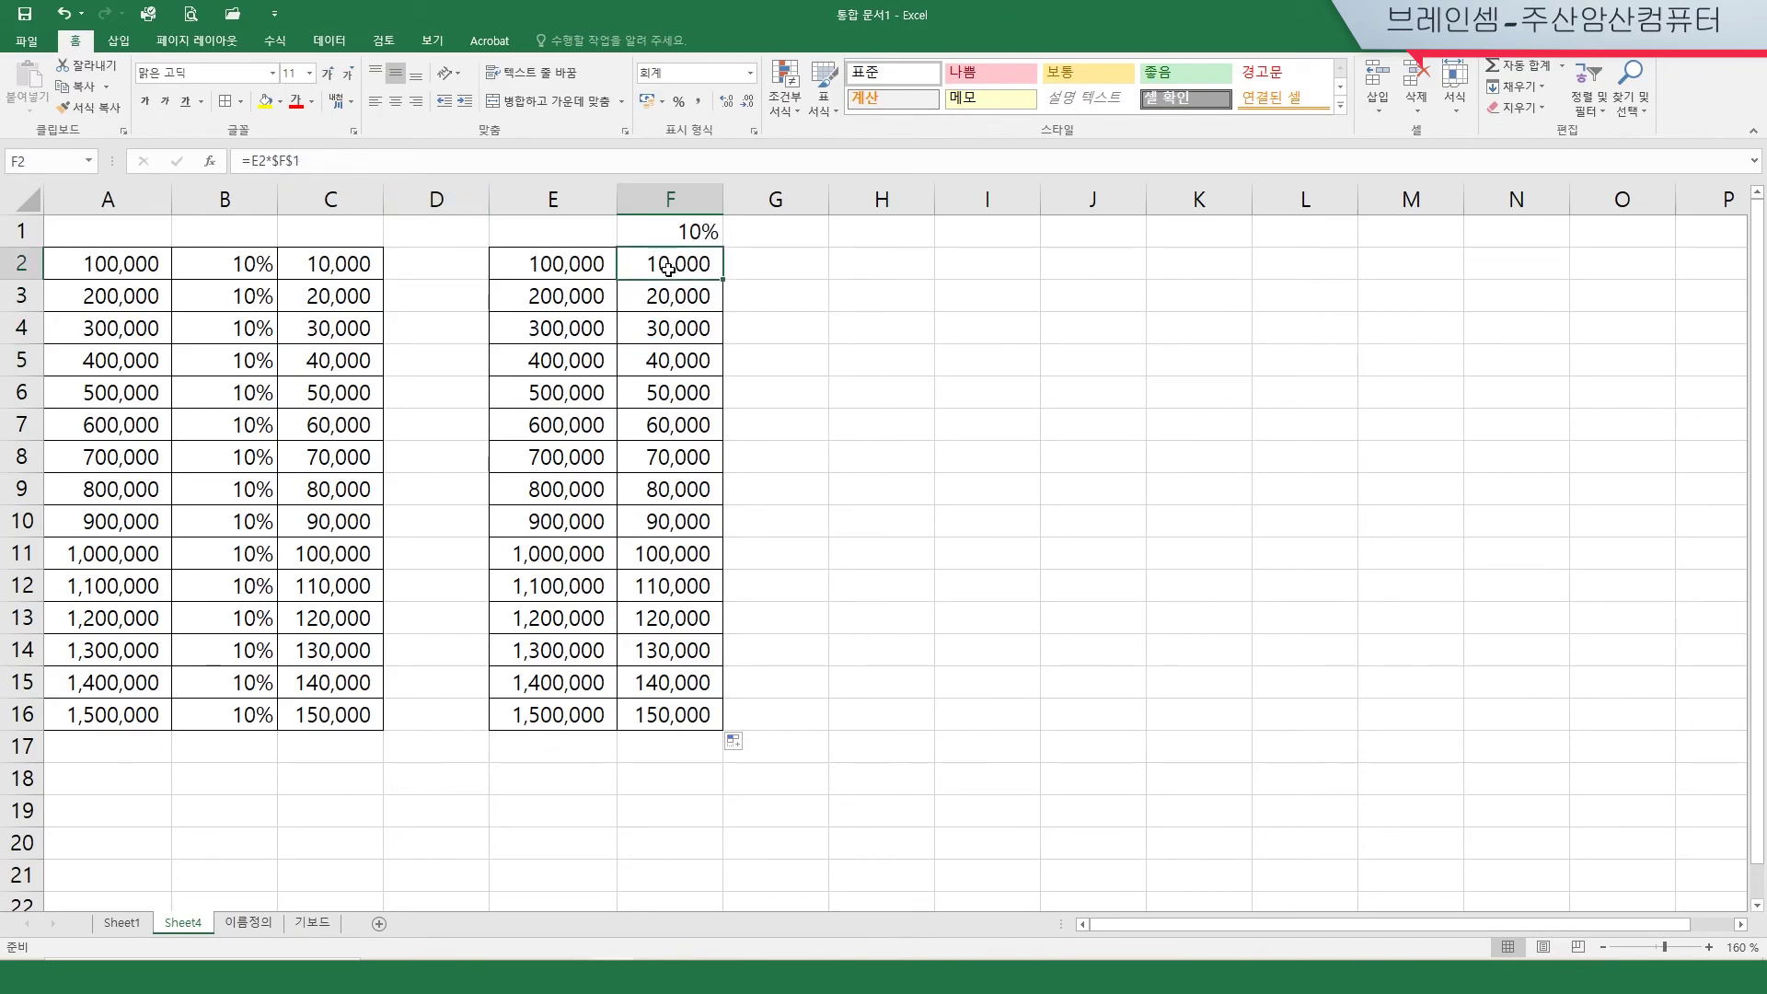
Step: Compare the amounts in E2 to E4 with the formulas in F2 to F5, tracing which column E cell each row multiplies
left_click(555, 266)
left_click(557, 297)
left_click(561, 340)
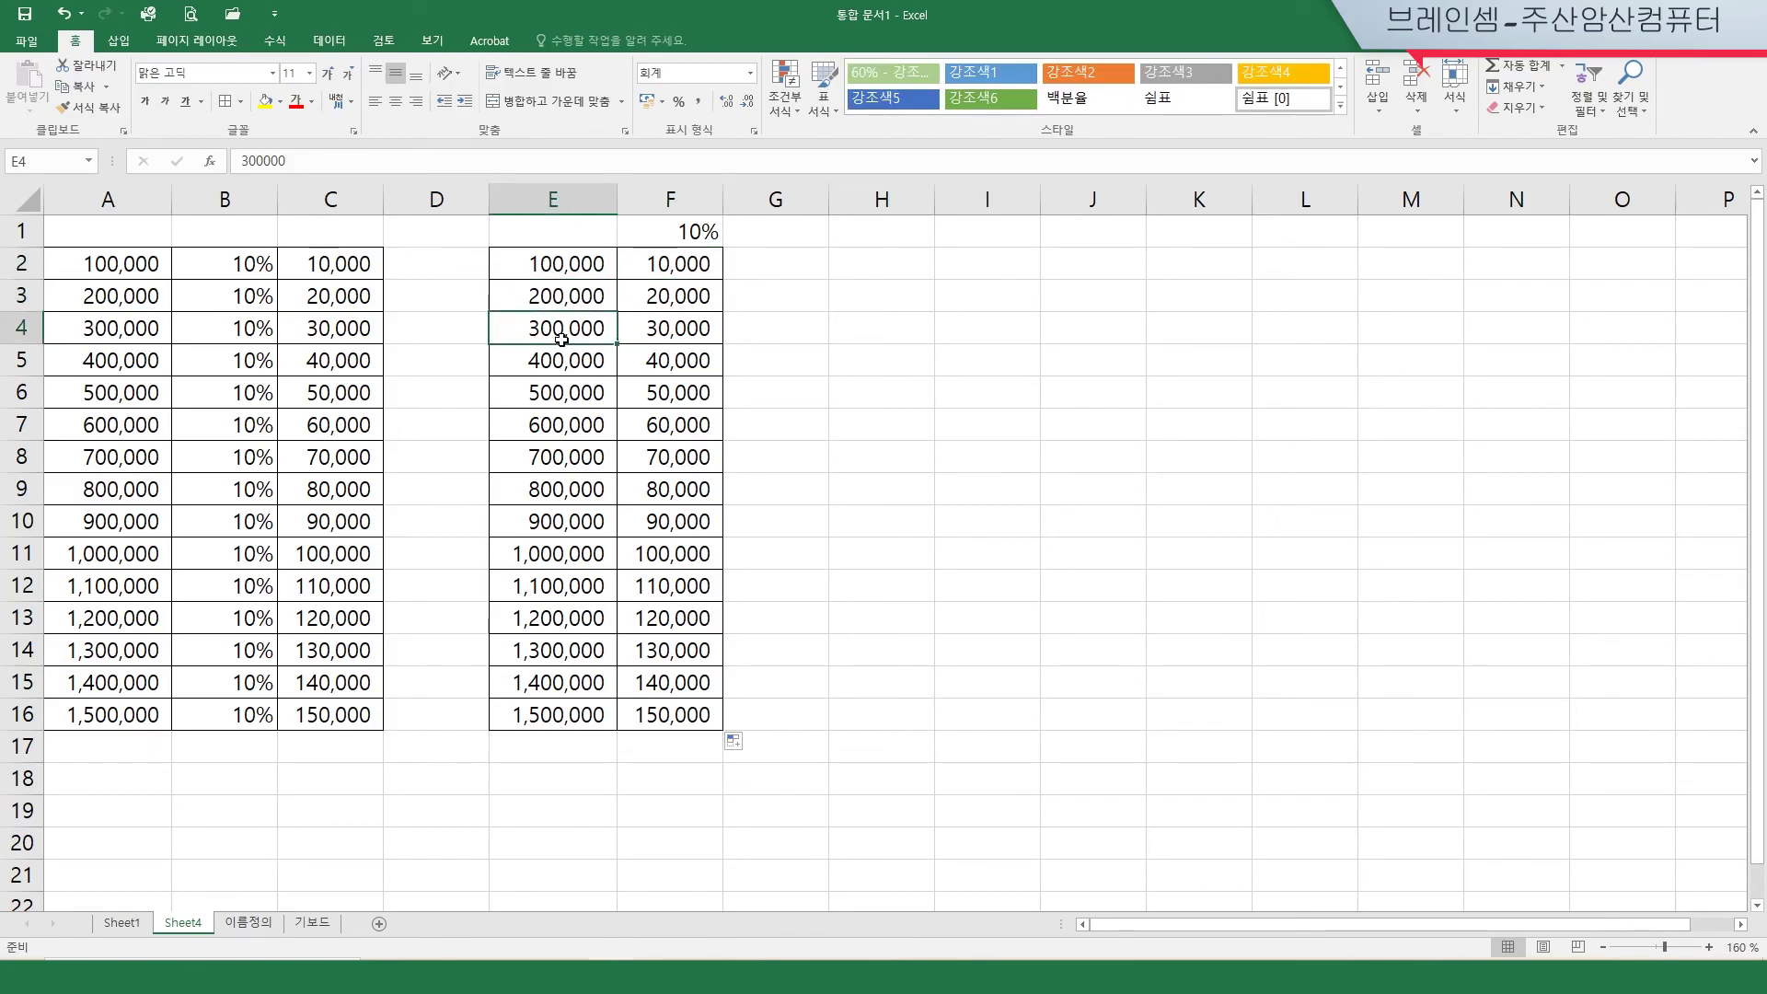
left_click(671, 267)
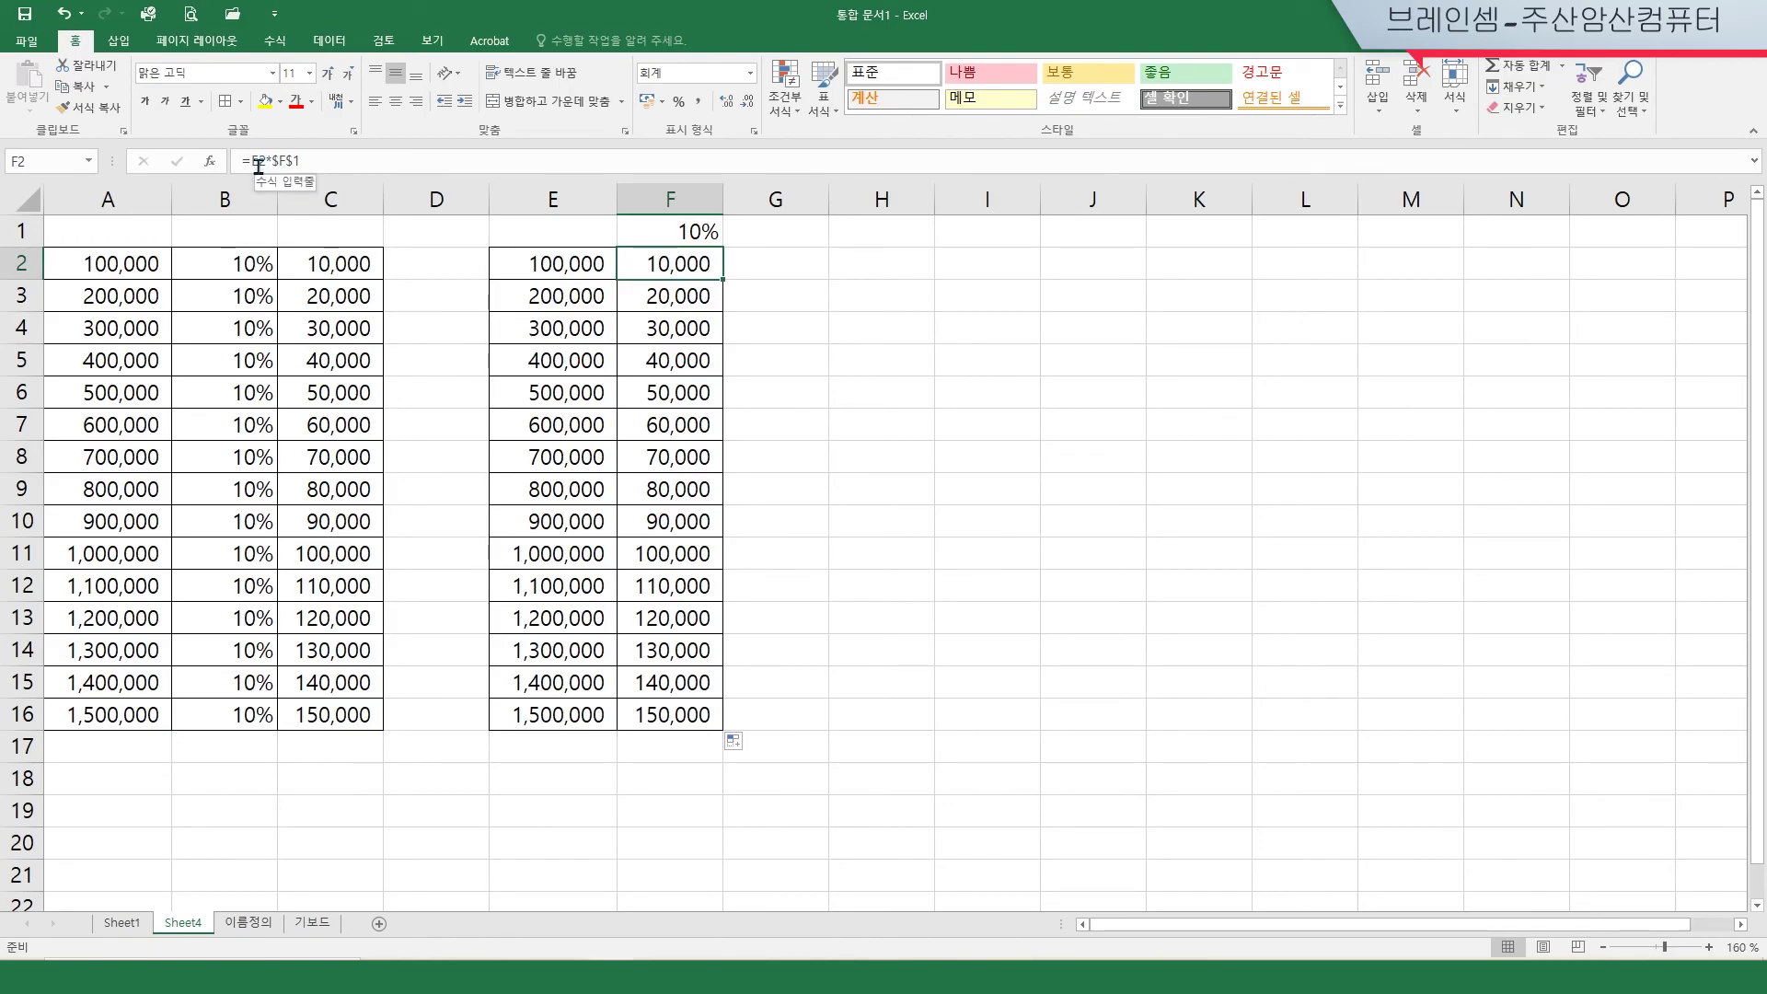
left_click(657, 302)
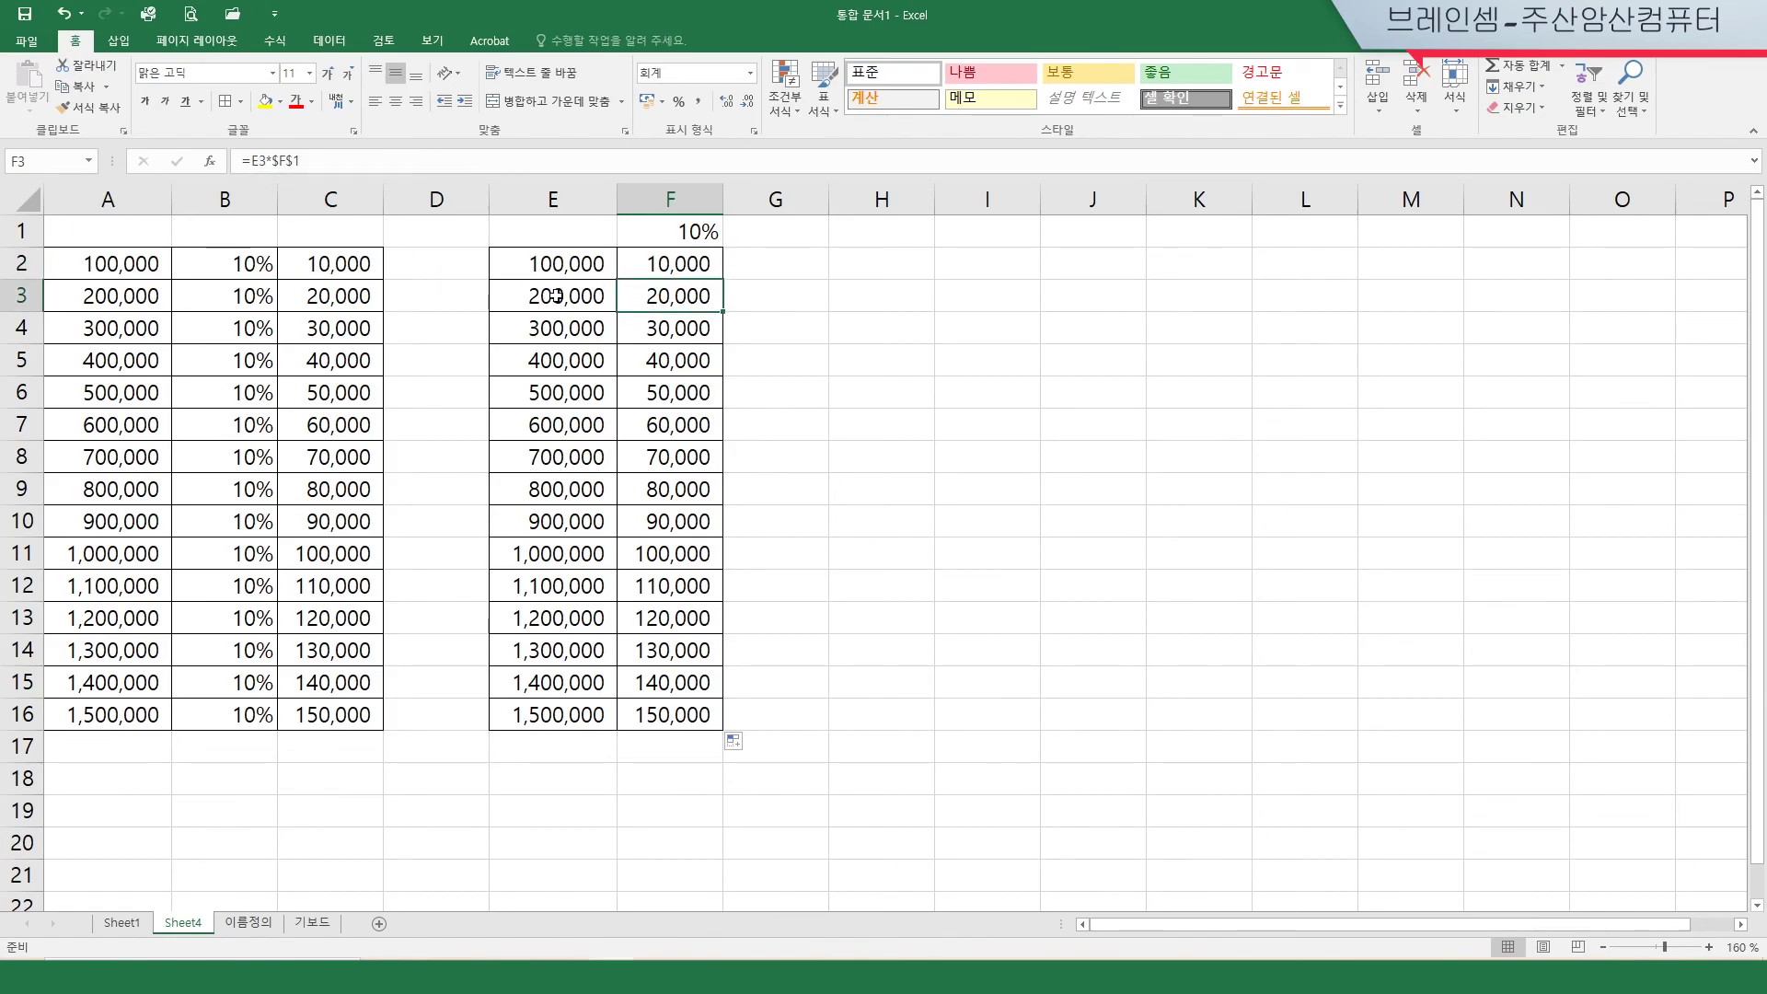
left_click(665, 331)
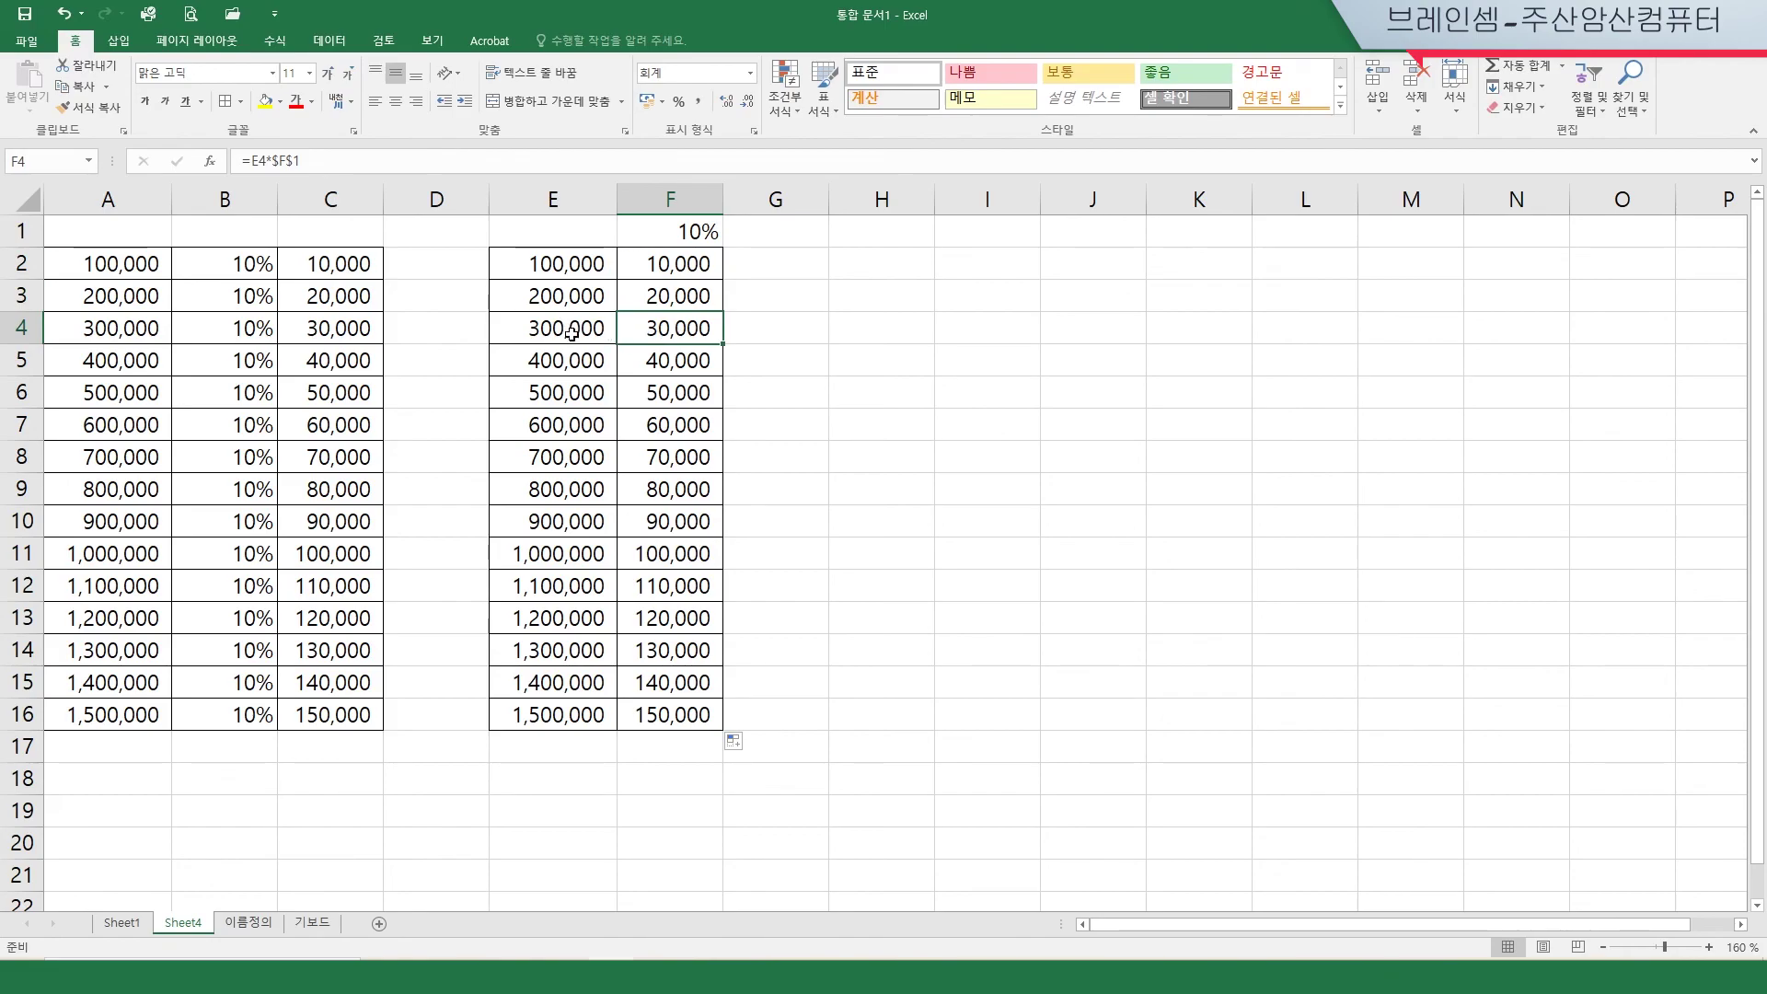
left_click(694, 358)
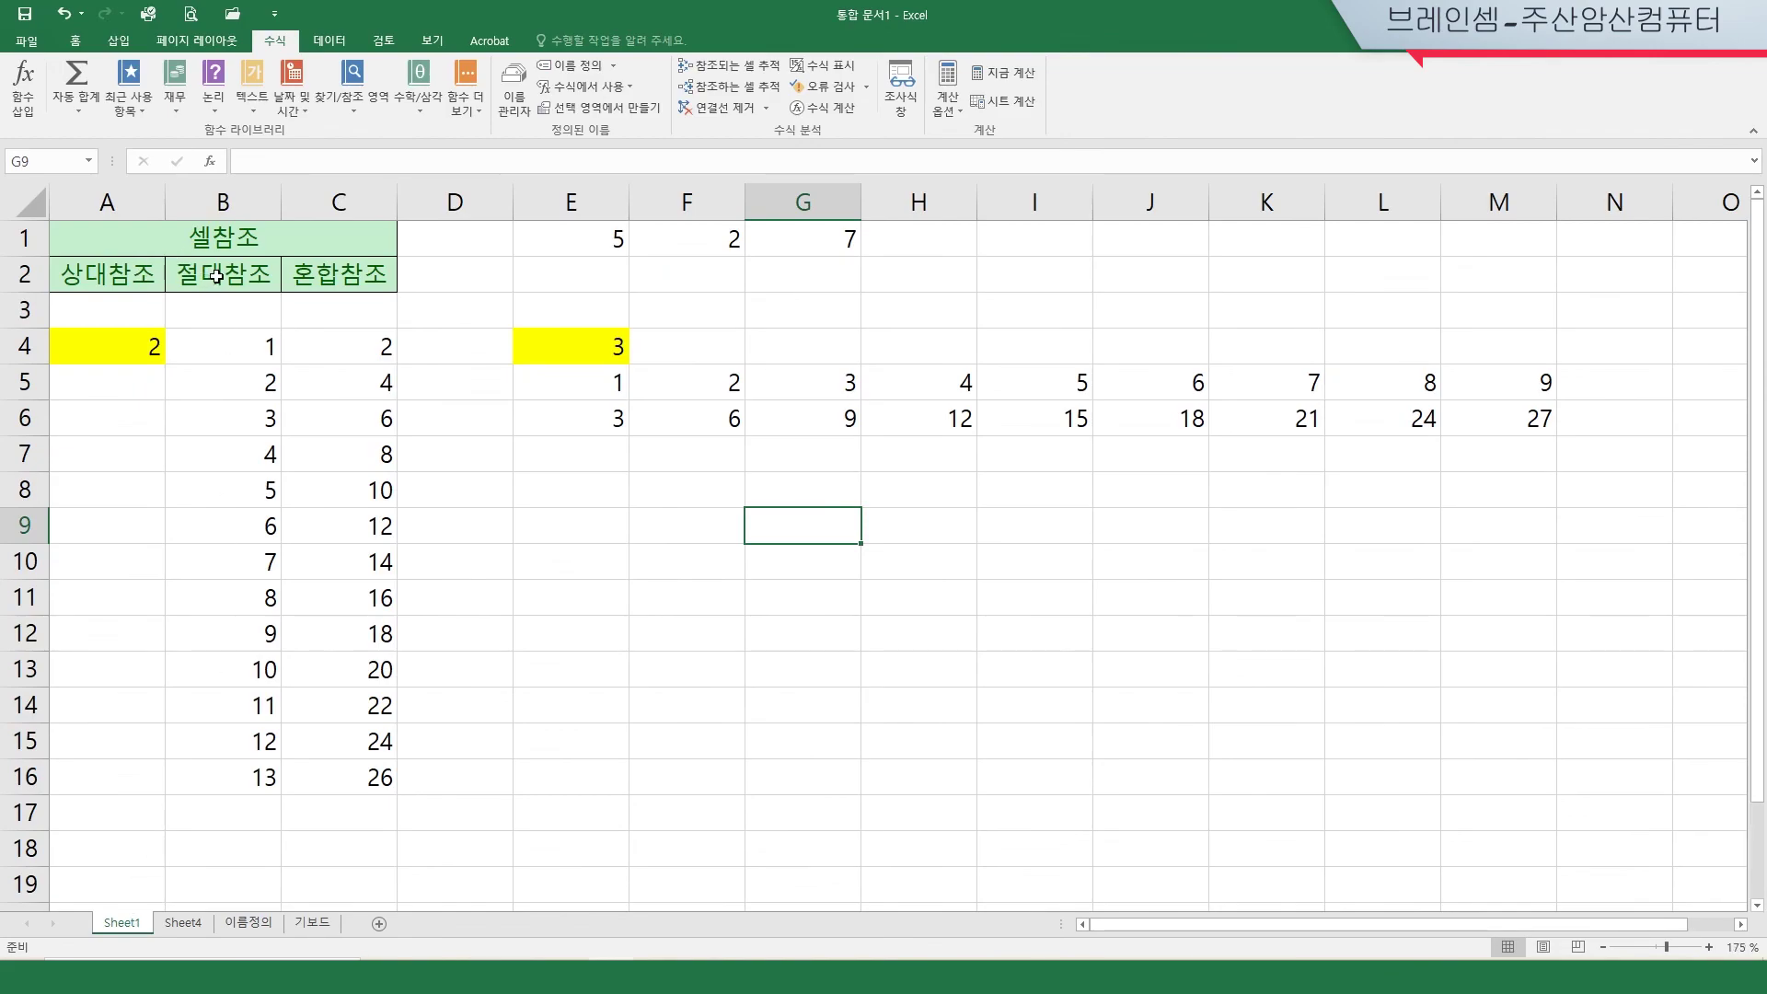
Step: Review the relative and absolute reference headings in A2 and B2 on Sheet1
left_click(596, 565)
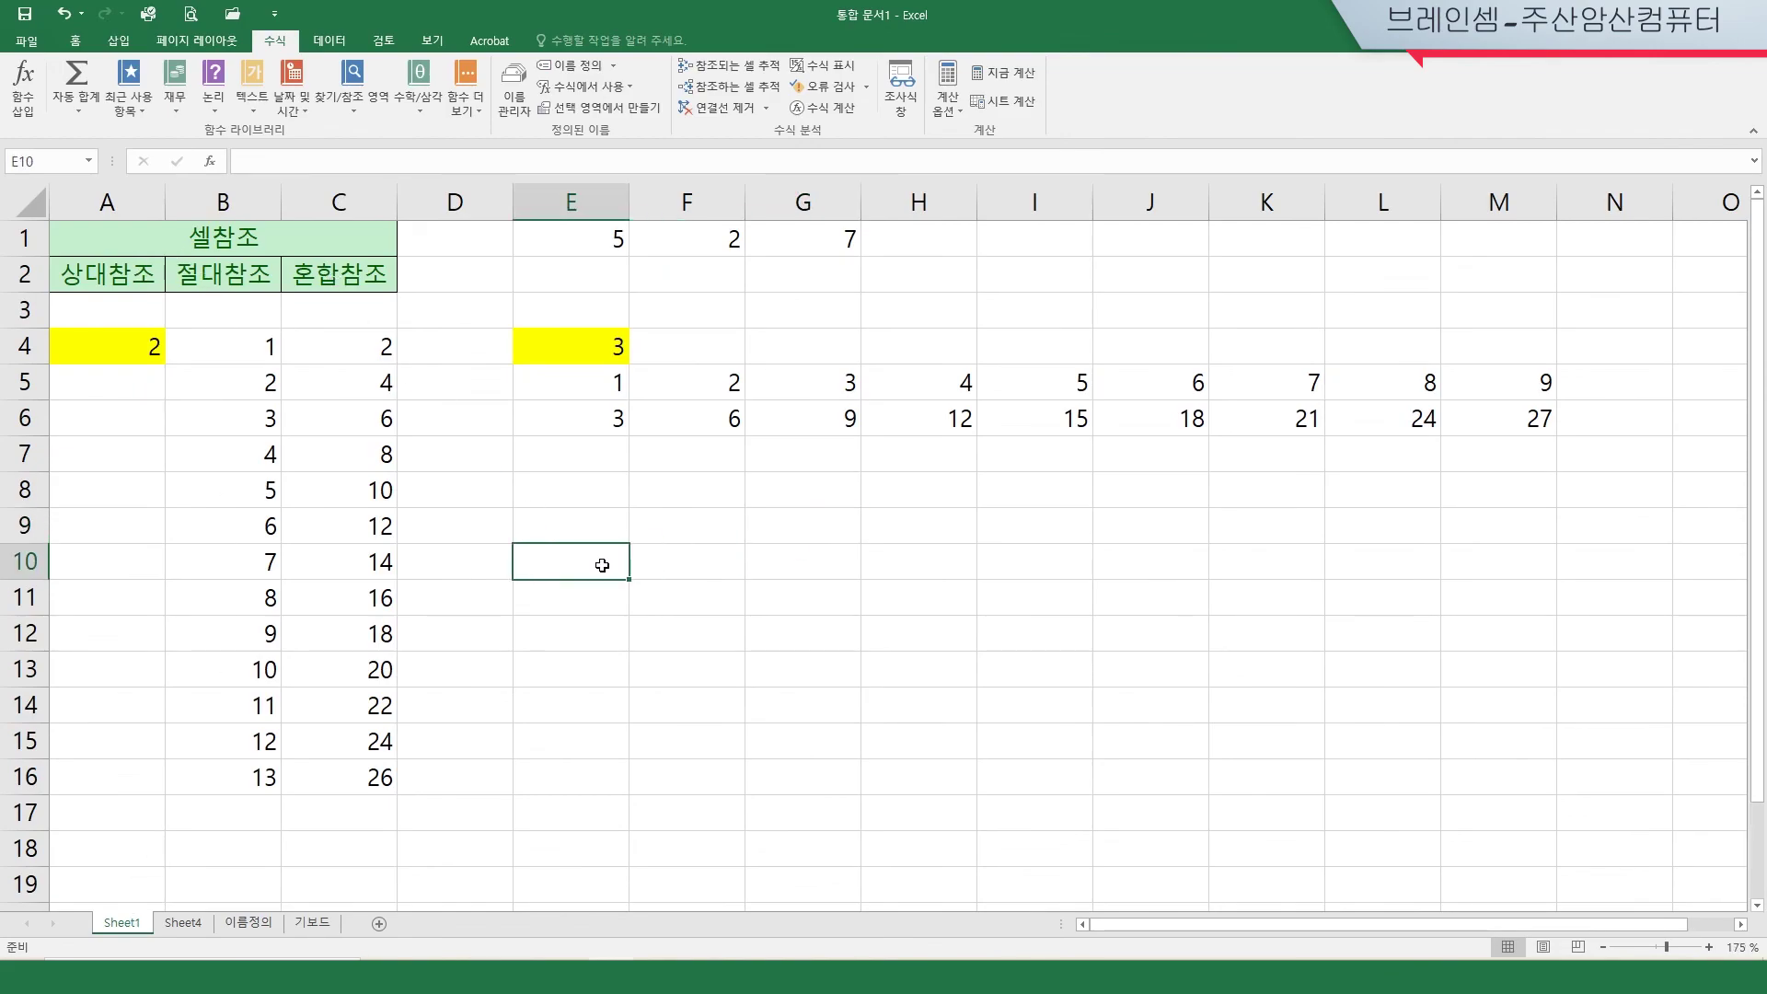
left_click(230, 274)
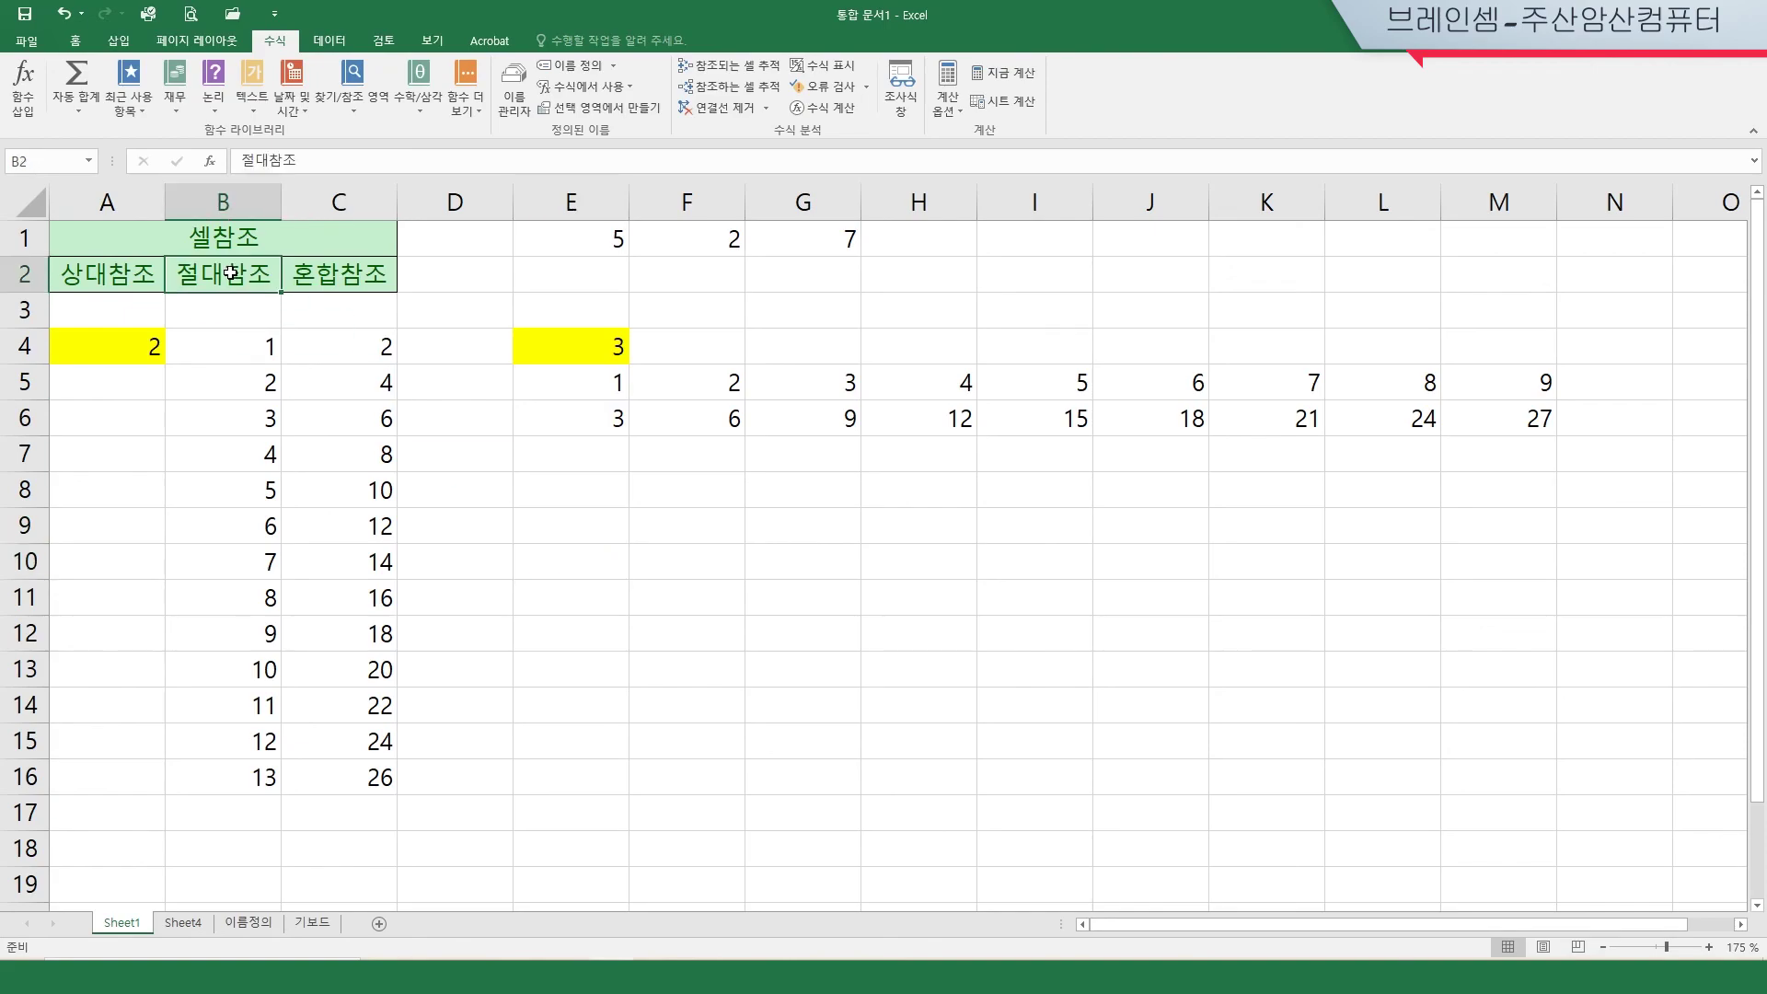
left_click(111, 285)
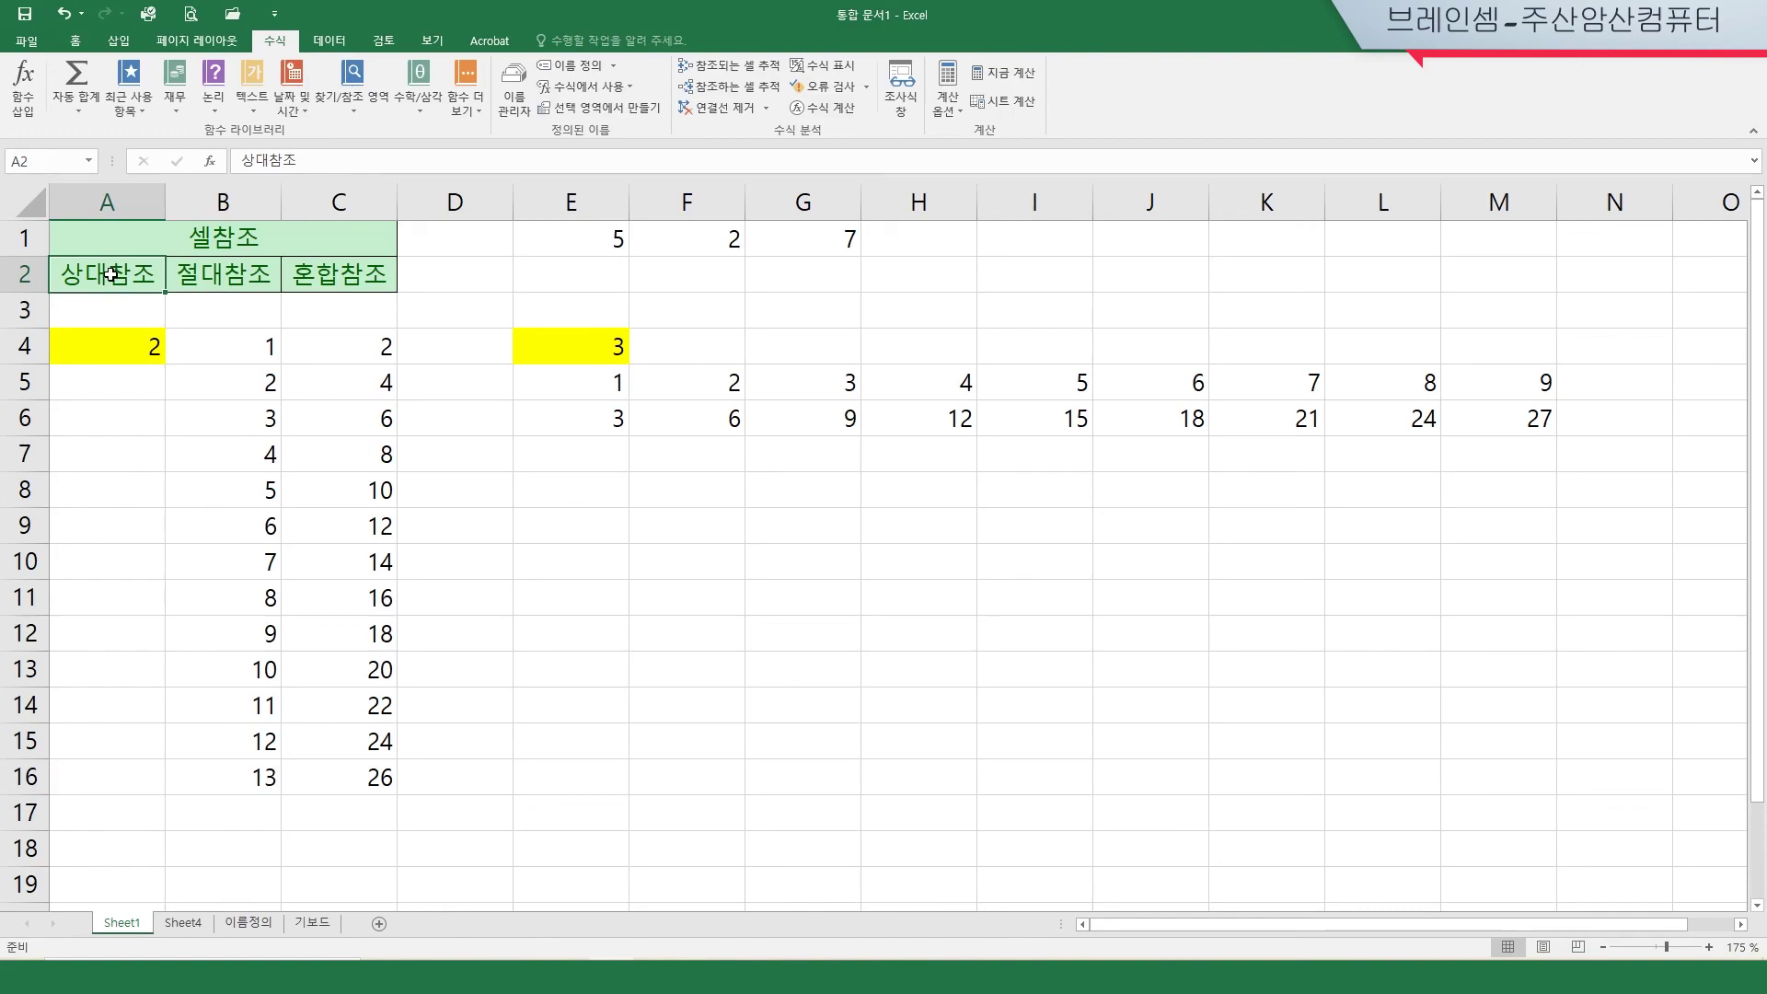
left_click(203, 276)
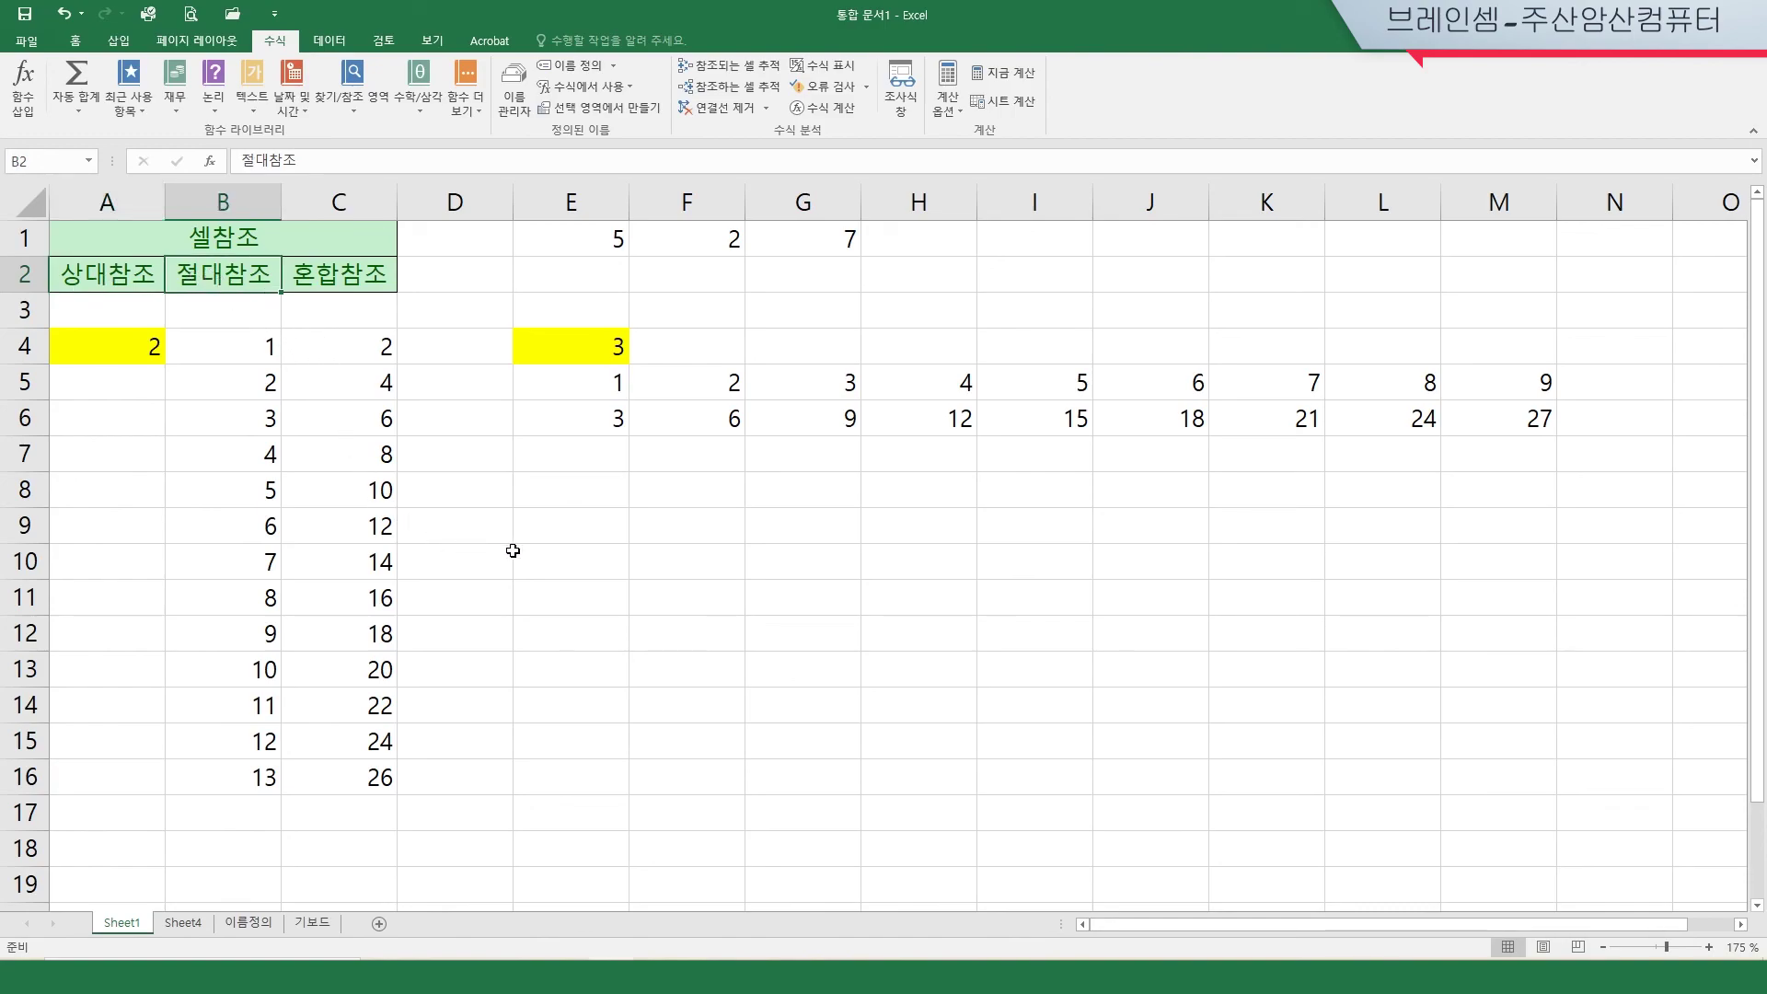
left_click(774, 570)
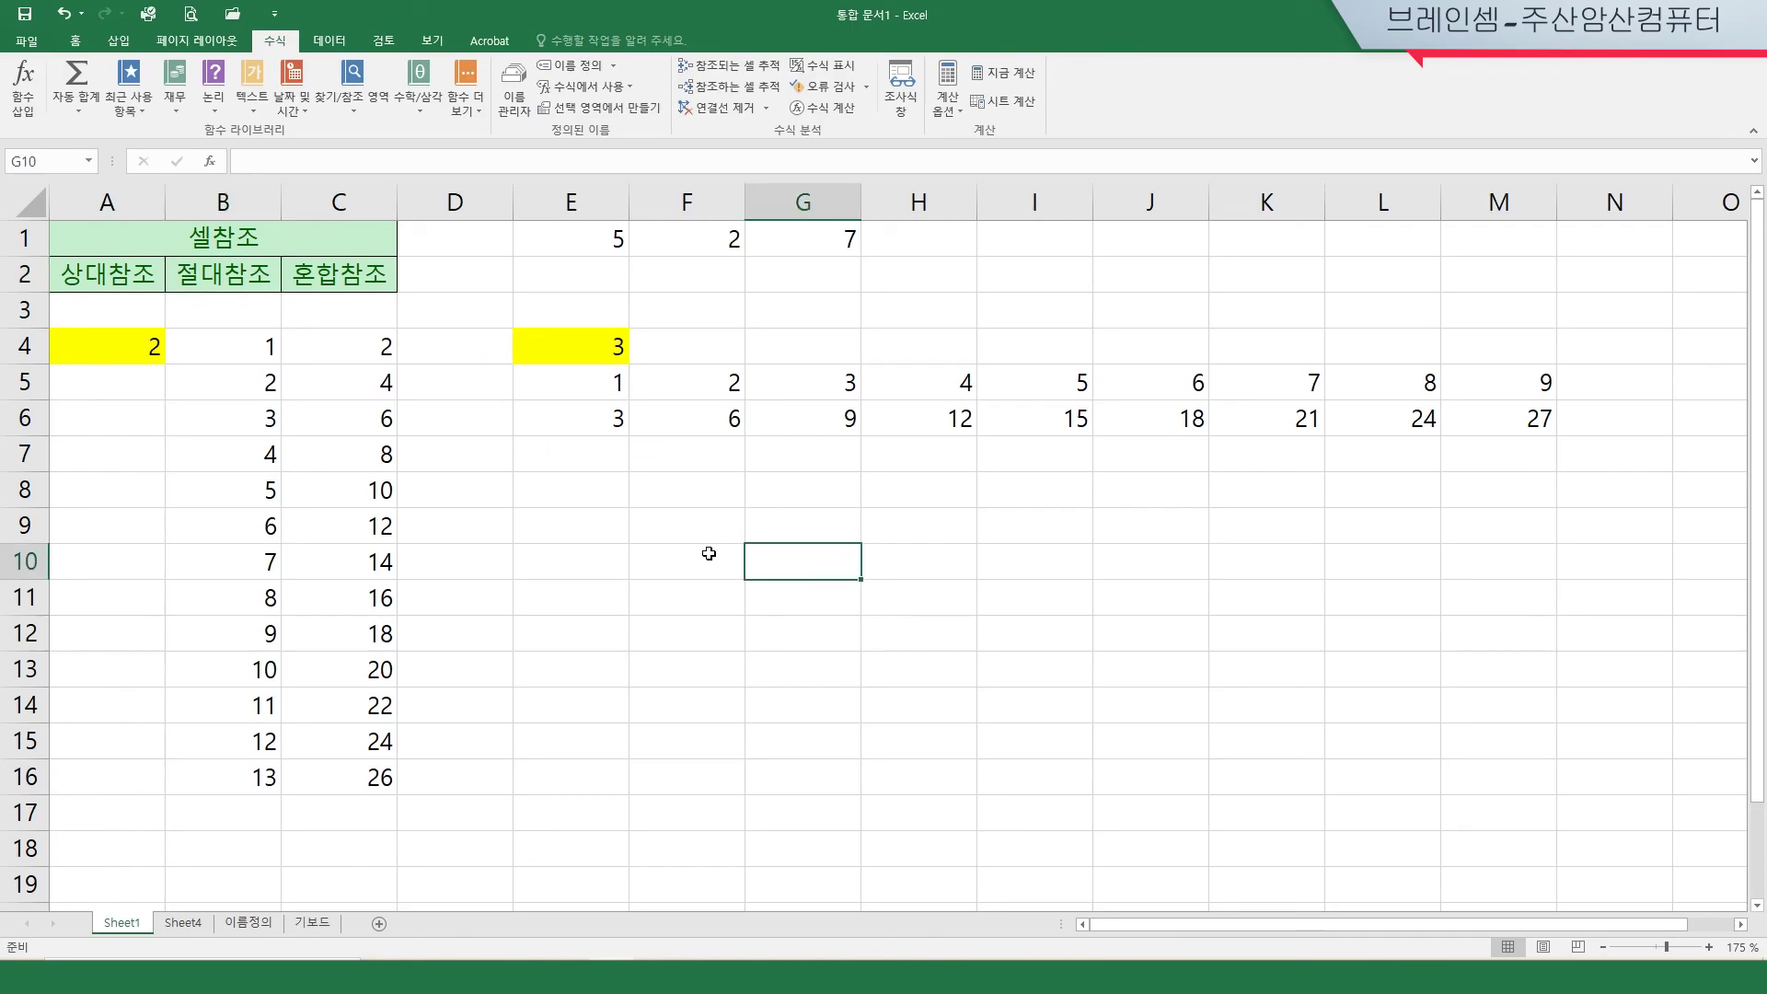
scroll(708, 553, "down", 1)
scroll(707, 553, "up", 1)
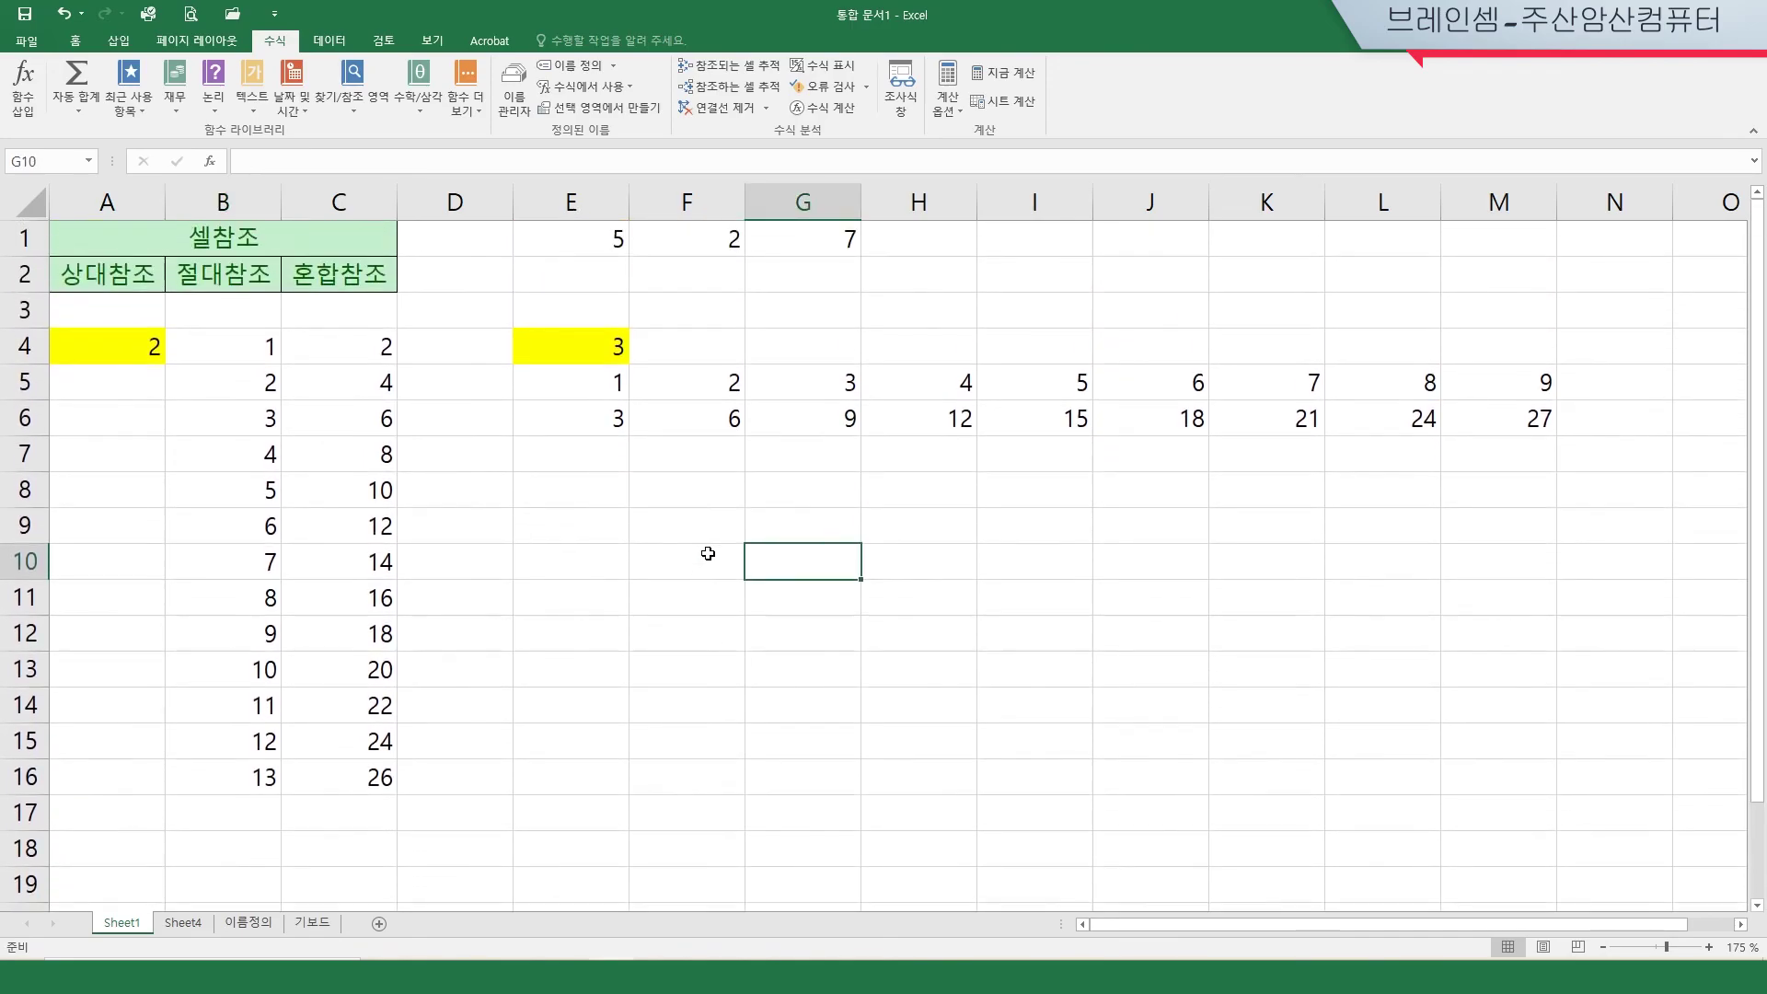